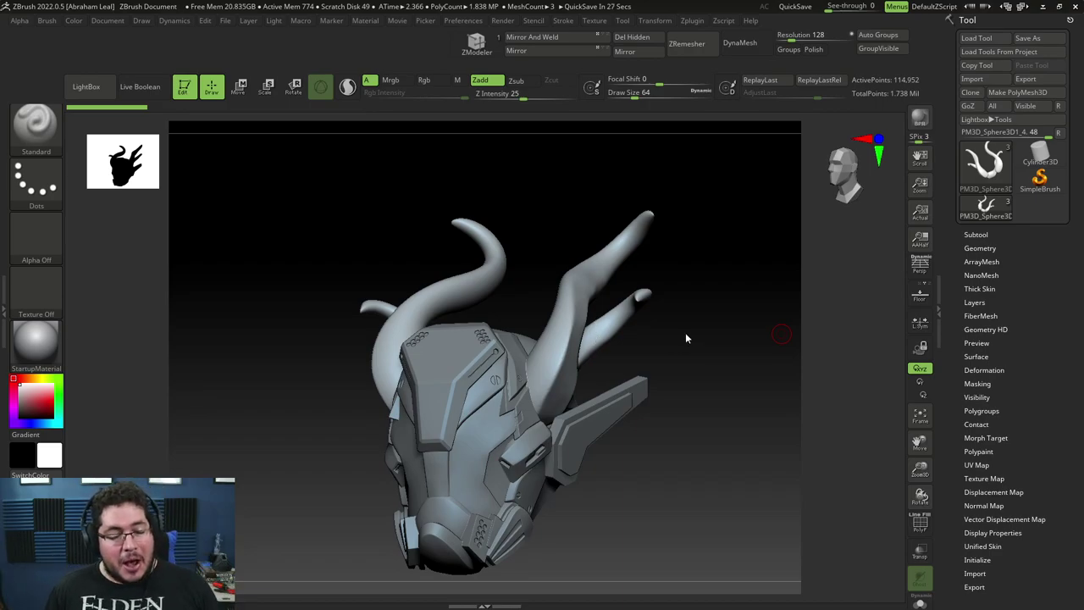
mouse_move(687, 338)
left_mouse_down()
mouse_move(700, 348)
mouse_move(784, 296)
mouse_move(687, 297)
left_mouse_up()
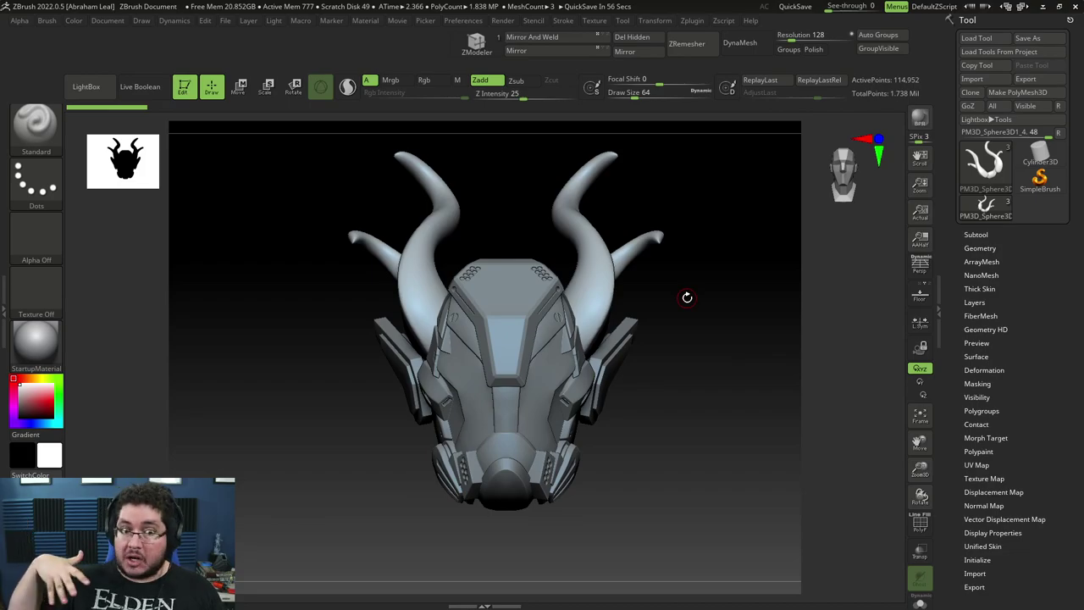
left_click_drag(665, 282, 679, 384)
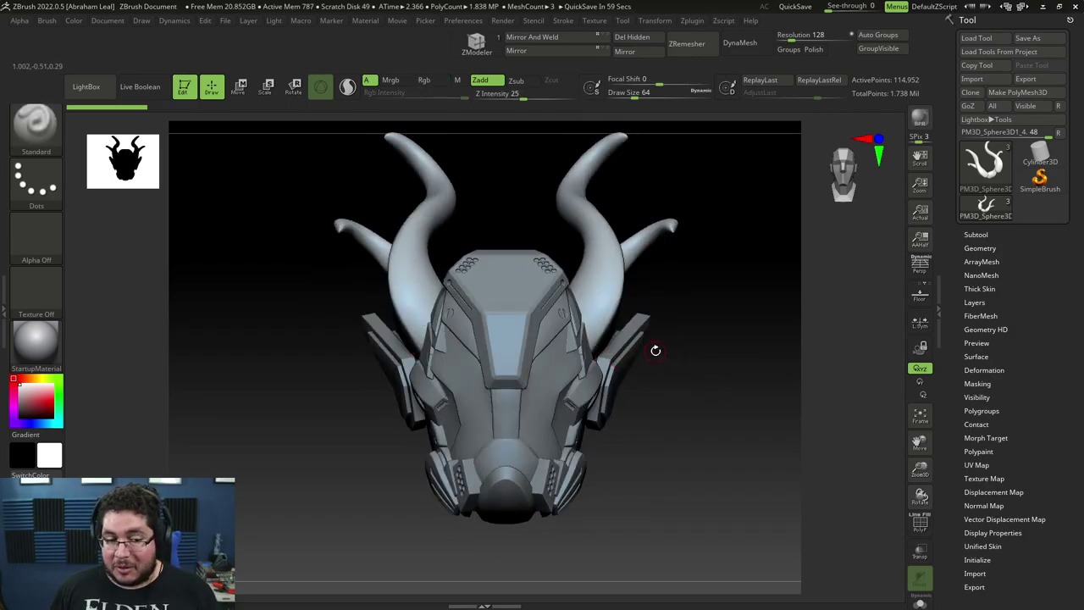
left_click_drag(763, 365, 757, 368)
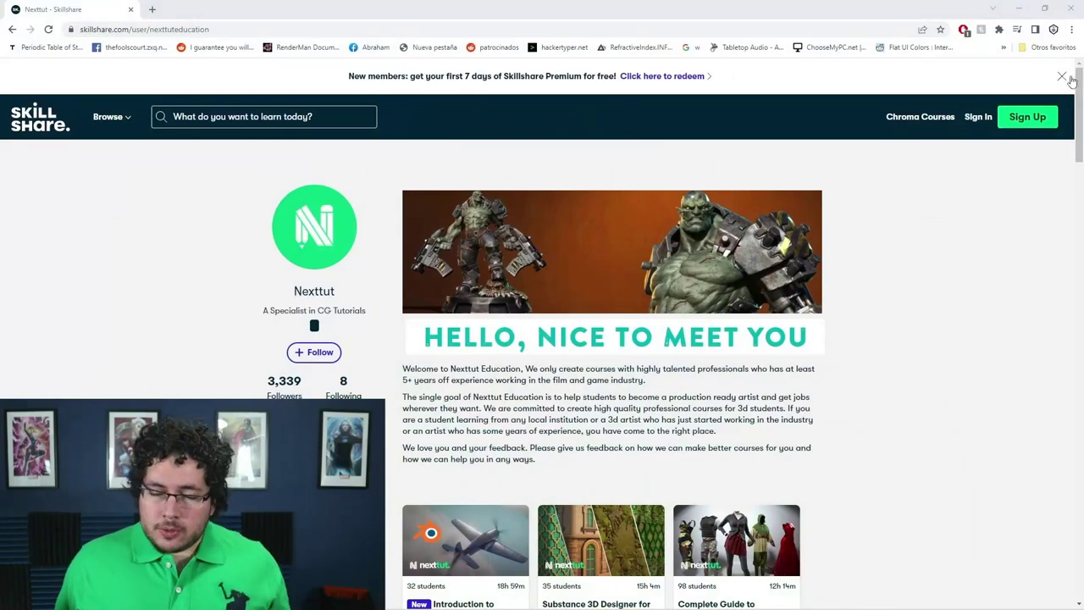
Step: Switch to the browser and look through the course listing on the Nexttut Skillshare profile
scroll(1079, 80, "down", 3)
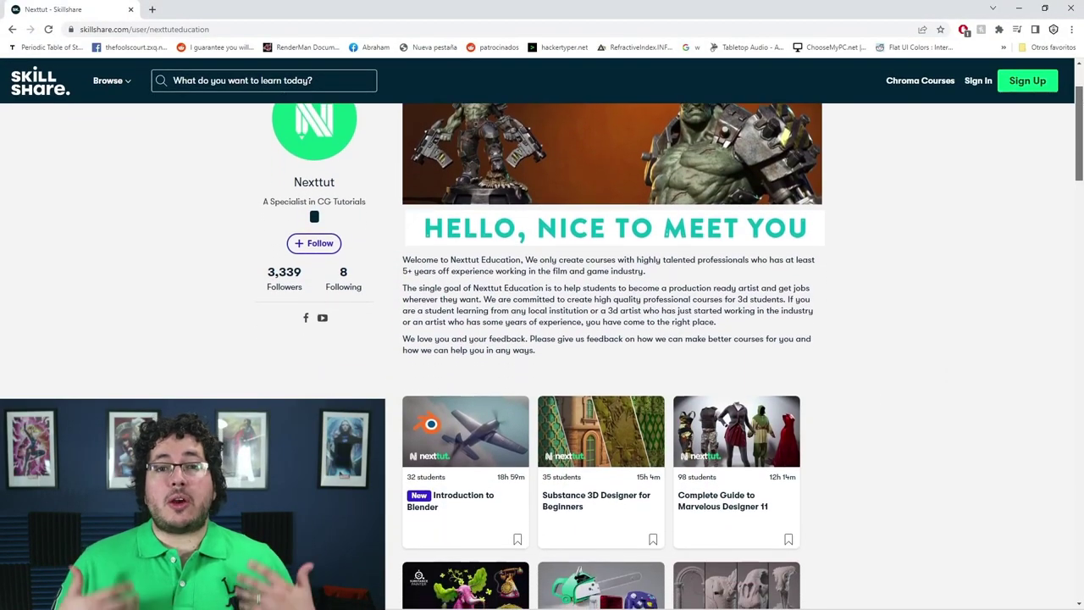
scroll(542, 339, "down", 3)
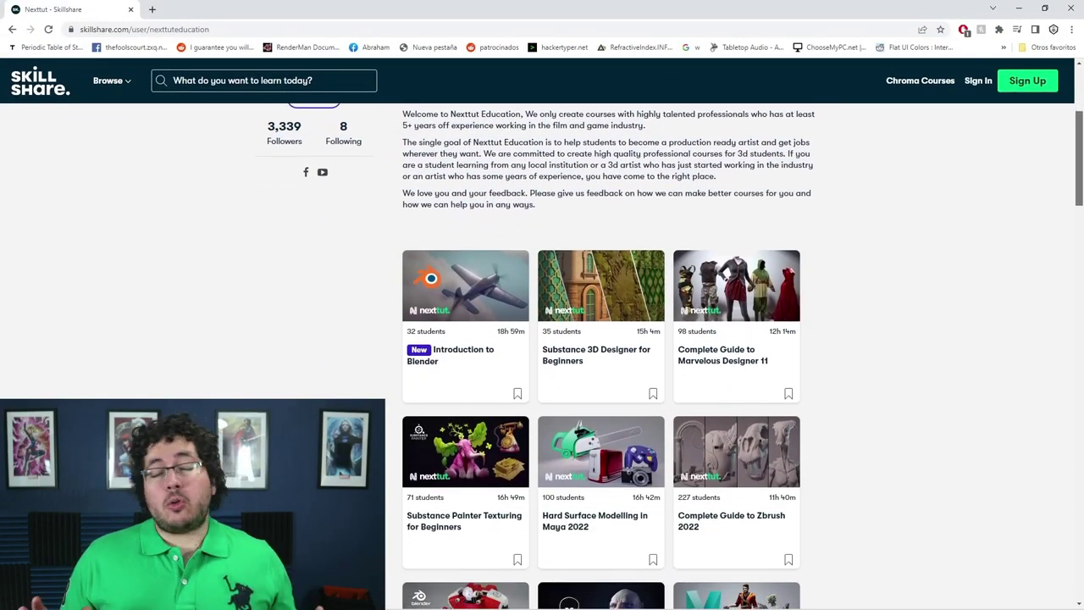
scroll(542, 339, "down", 1)
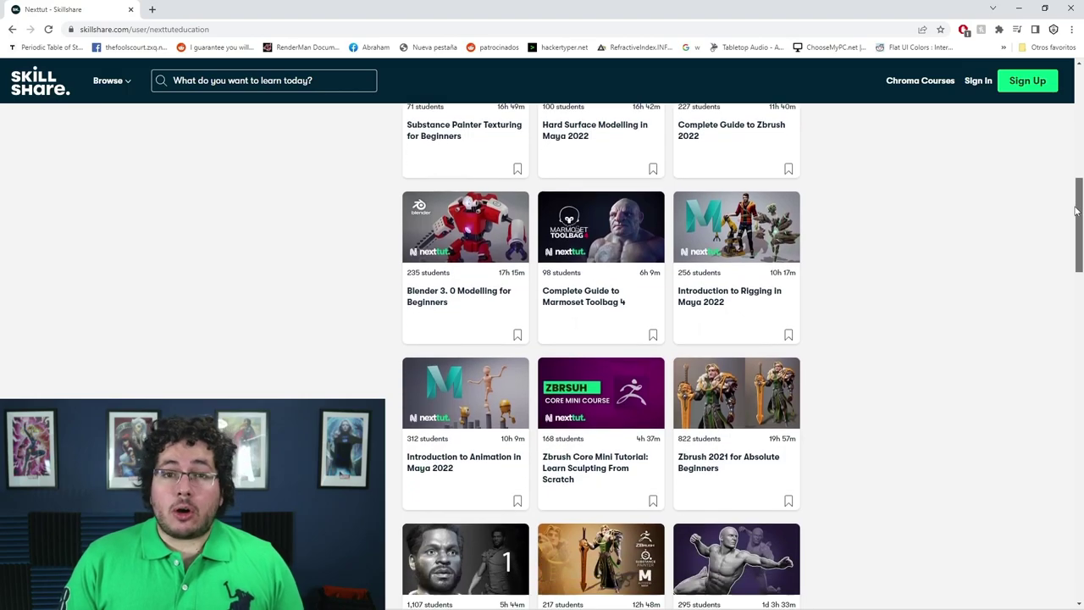
scroll(1071, 233, "down", 3)
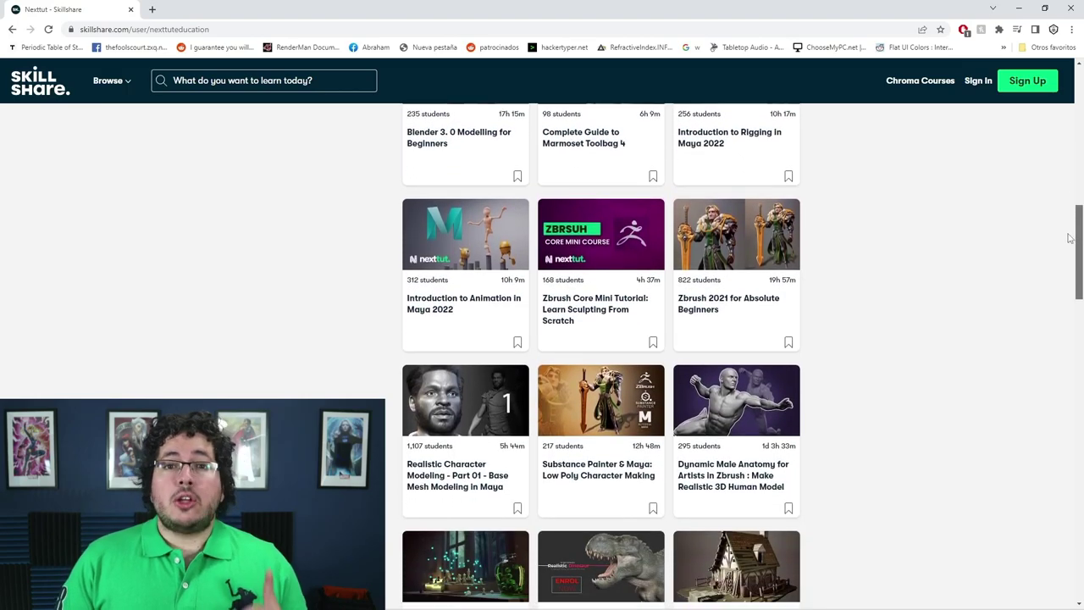
scroll(1066, 259, "down", 2)
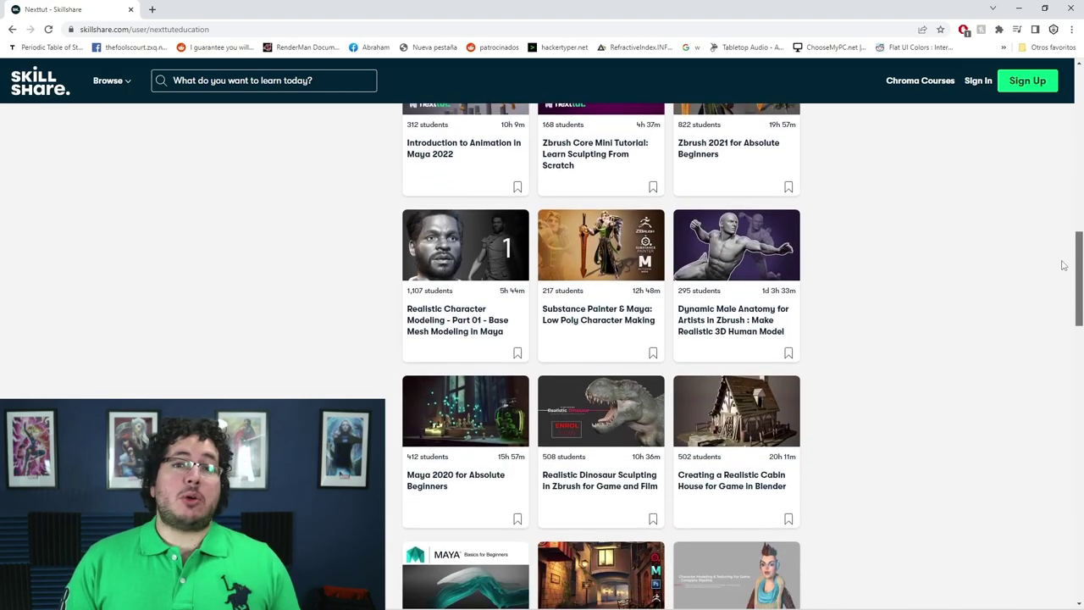
scroll(1058, 292, "down", 2)
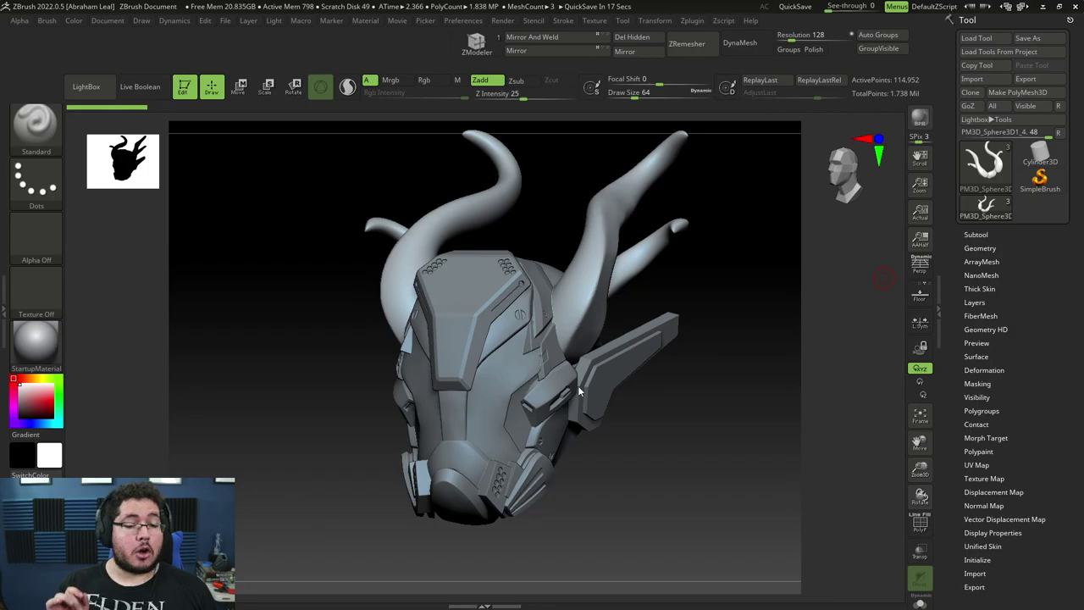
Step: Make ADDAX_v3 the active subtool and hide all other subtools so only the helmet is displayed
mouse_move(310, 350)
left_mouse_down()
mouse_move(305, 370)
mouse_move(381, 322)
mouse_move(762, 249)
mouse_move(773, 305)
mouse_move(765, 364)
mouse_move(719, 363)
mouse_move(789, 302)
mouse_move(739, 338)
mouse_move(593, 178)
mouse_move(613, 278)
mouse_move(616, 234)
mouse_move(632, 296)
mouse_move(644, 251)
mouse_move(483, 302)
mouse_move(952, 241)
left_mouse_up()
left_click(951, 241)
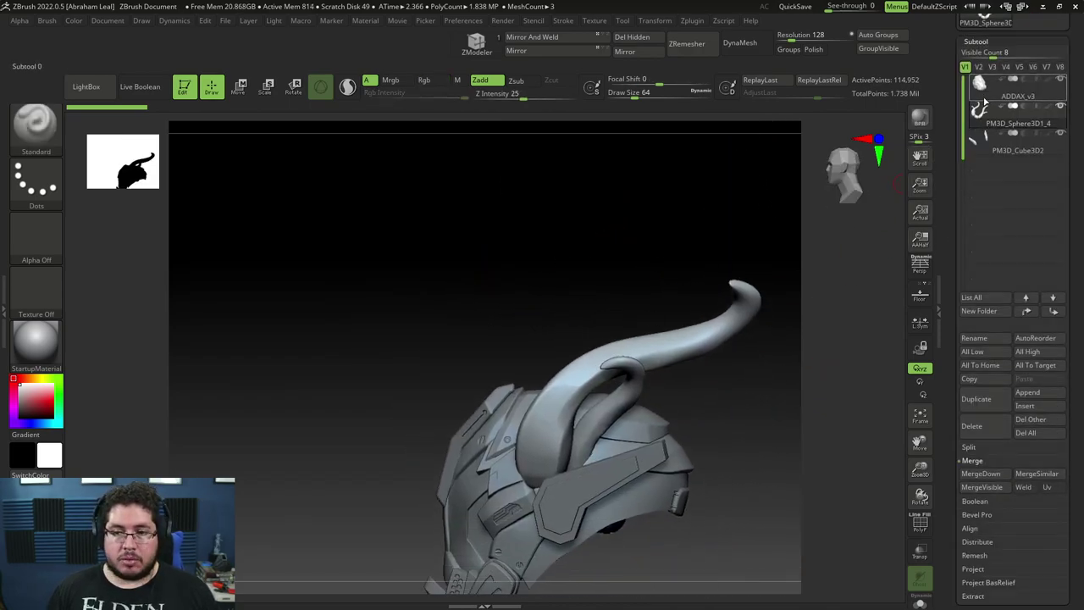
left_click(984, 100)
left_click_drag(618, 206, 704, 350)
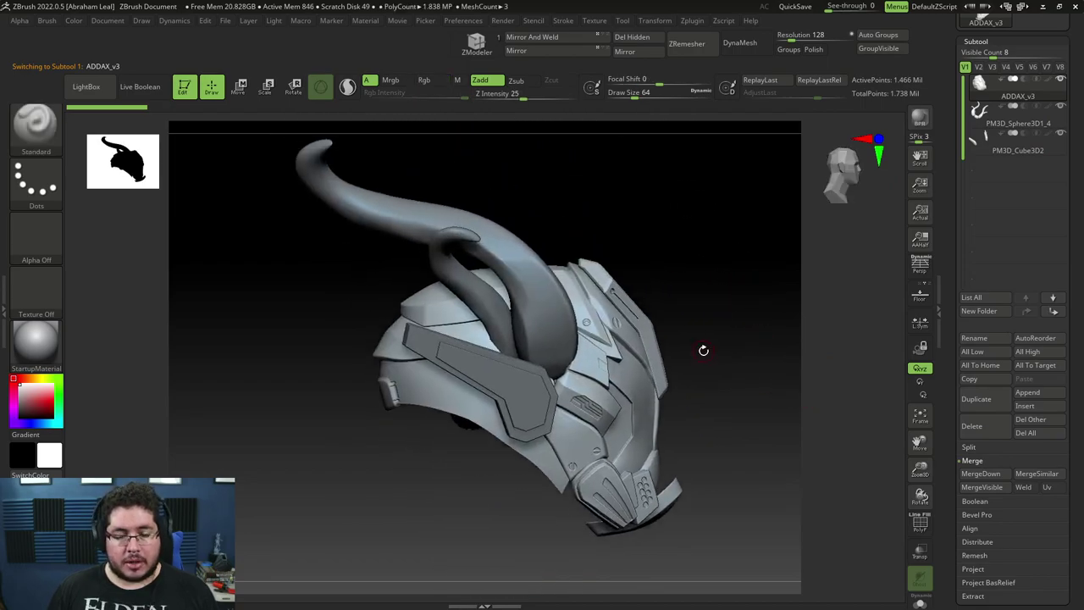
mouse_move(662, 314)
left_mouse_down()
mouse_move(700, 312)
mouse_move(671, 316)
left_mouse_up()
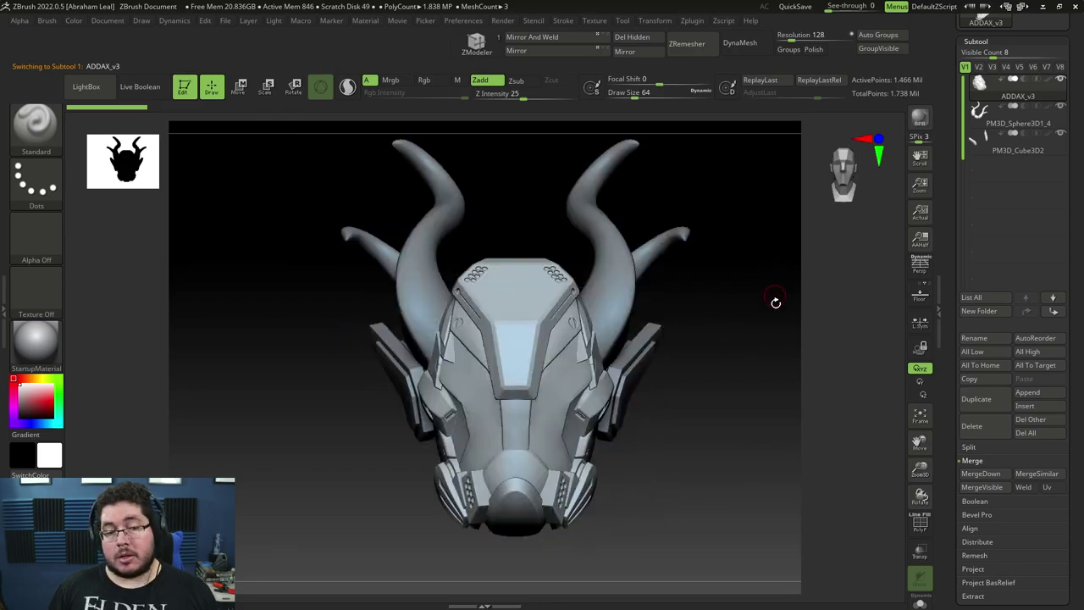
left_click(1061, 81, "shift")
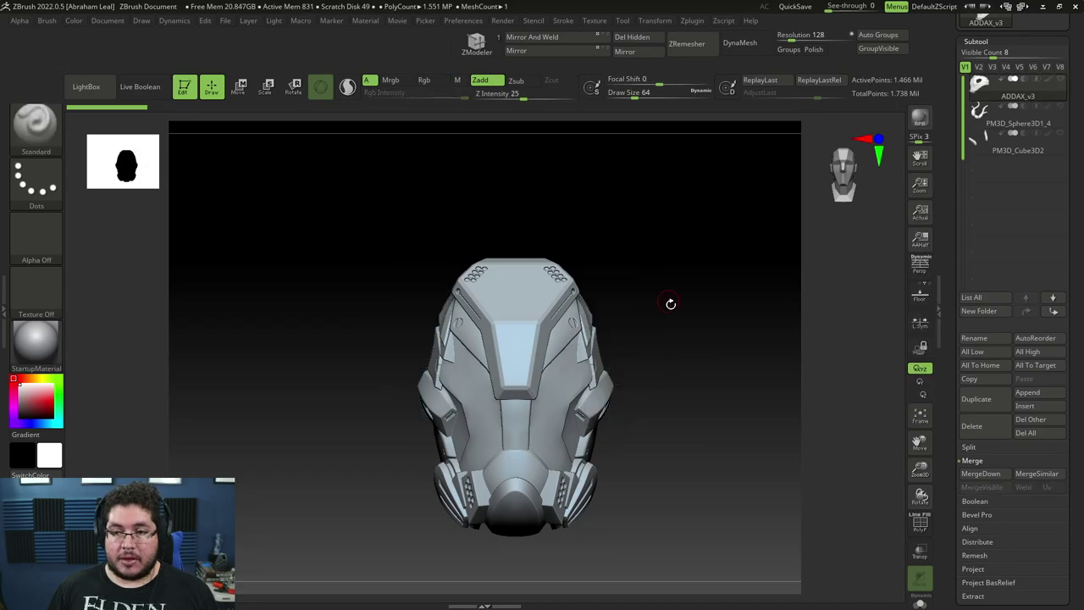
Step: Examine the helmet's cheek plates up close, checking their polygroups and topology with the polyframe display
left_click_drag(670, 304, 788, 464)
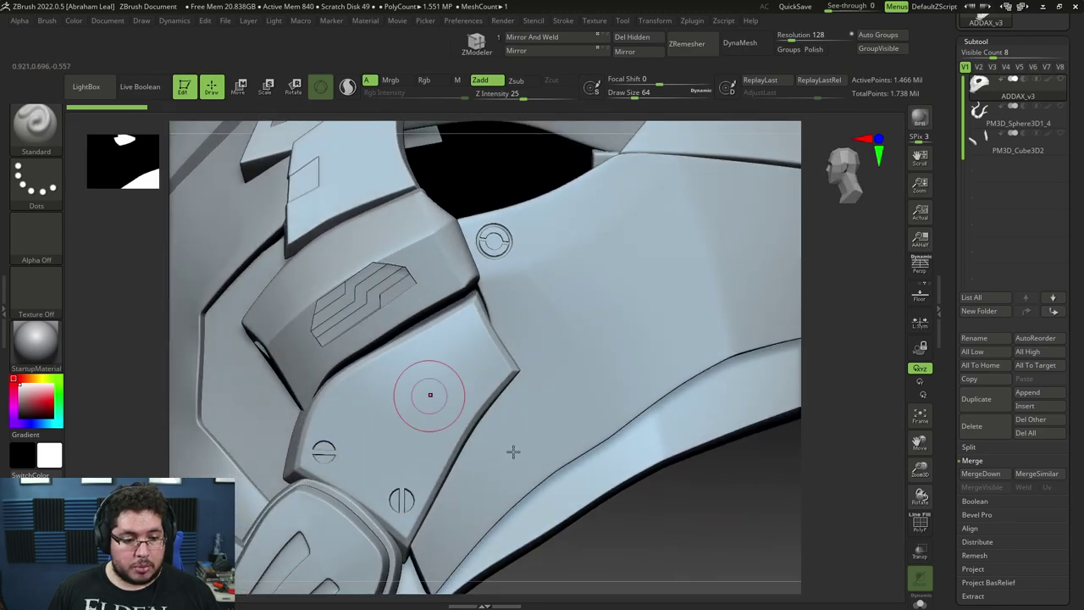
left_click_drag(573, 453, 458, 307)
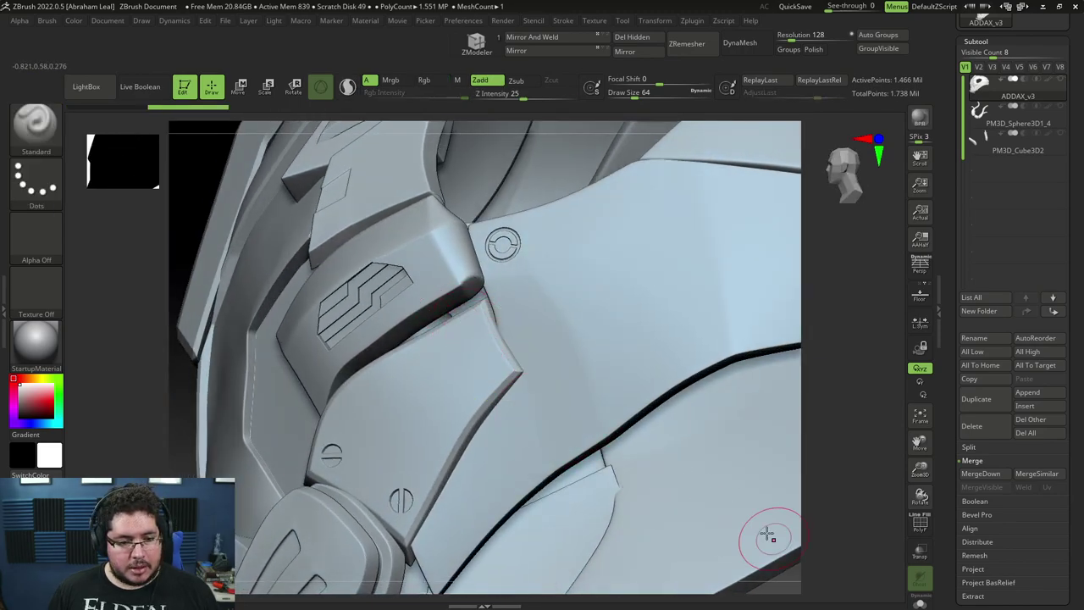
left_click_drag(818, 405, 575, 409)
left_click(920, 525)
left_click_drag(794, 524, 789, 489)
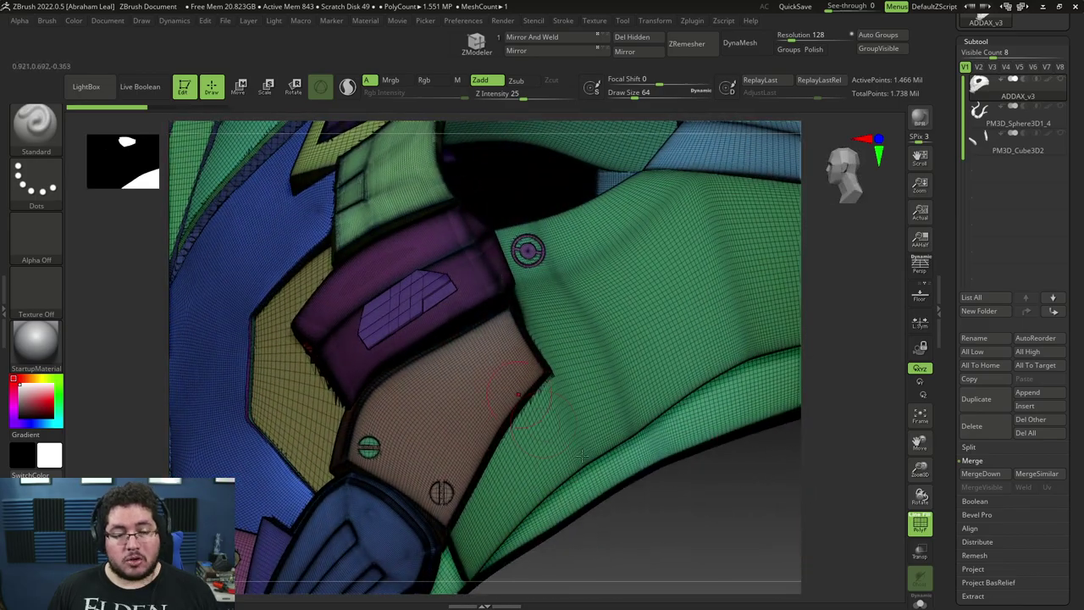
left_click_drag(582, 456, 704, 474)
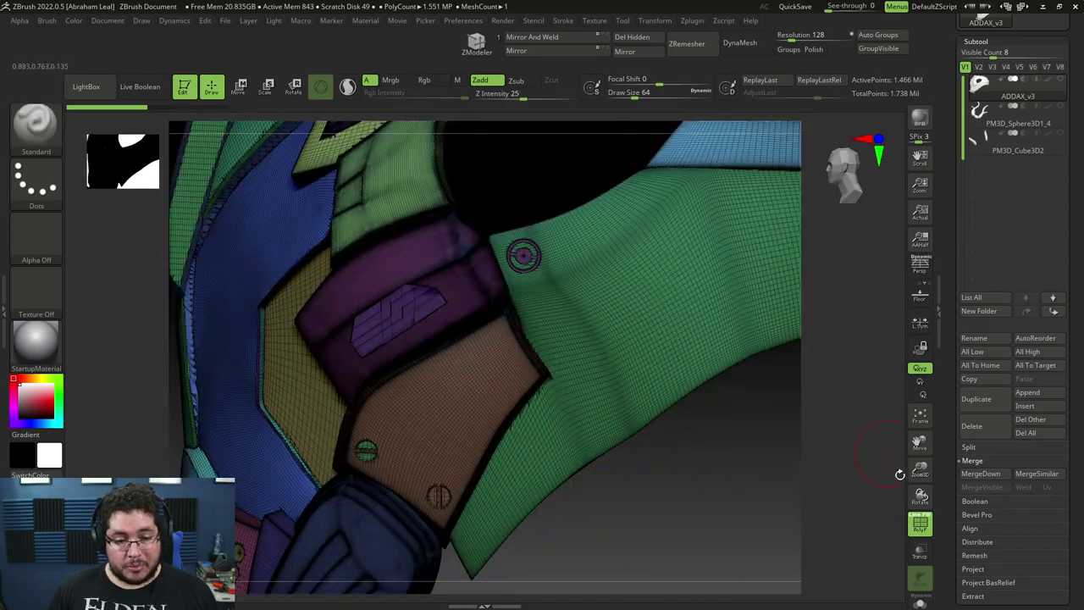
left_click(920, 525)
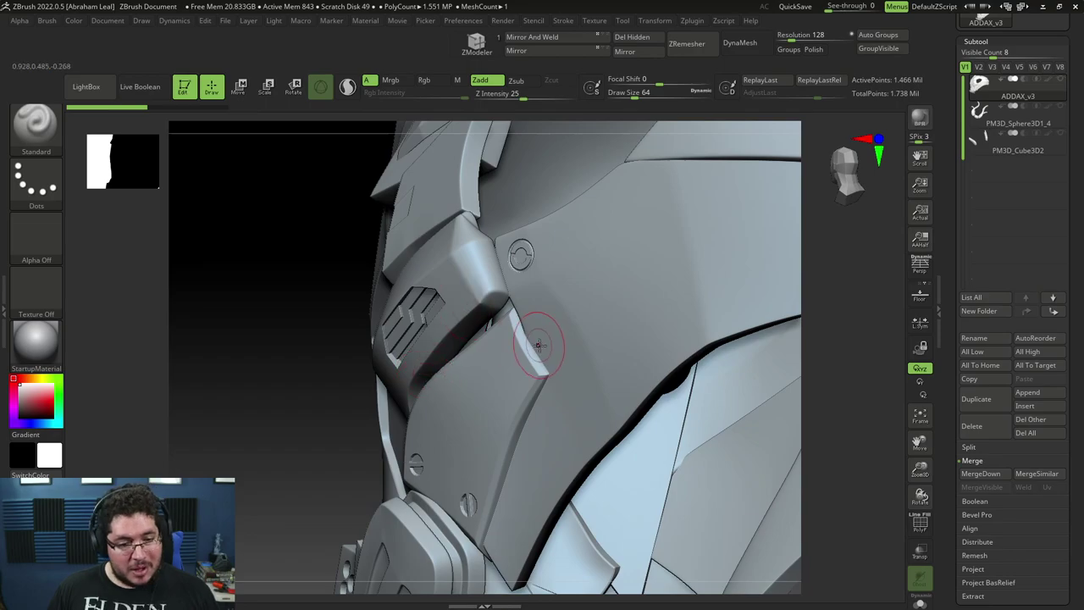
key("v")
key("v")
key("b")
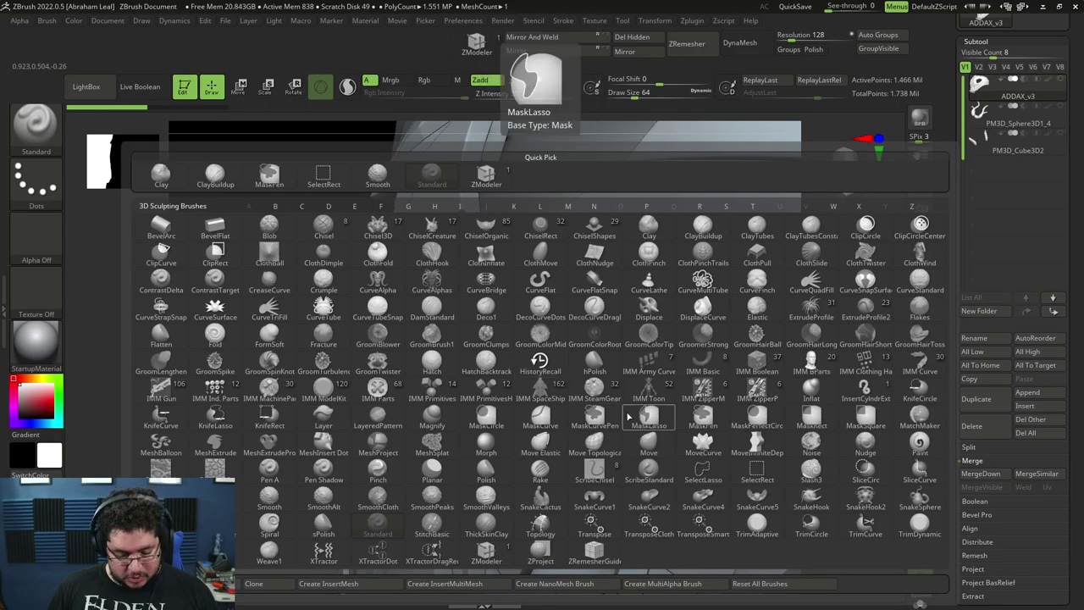
key("Escape")
left_click_drag(244, 378, 321, 381)
left_click(491, 385, "ctrl+shift")
mouse_move(664, 422)
left_mouse_down()
mouse_move(716, 439)
mouse_move(721, 415)
left_mouse_up()
left_click(721, 414, "ctrl+shift")
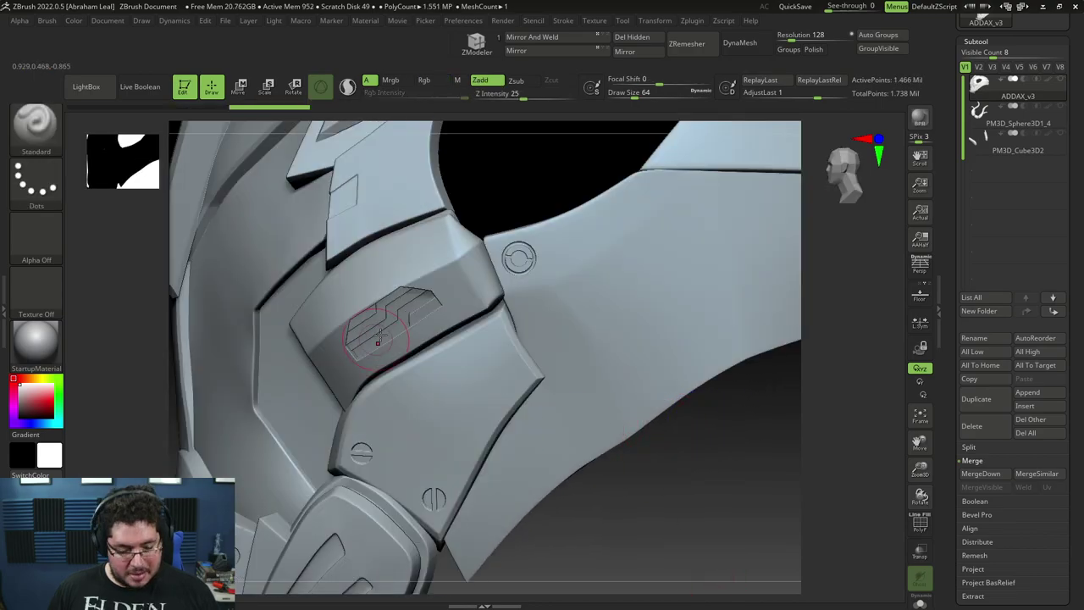
Step: Choose the Move Topological brush and mask the whole helmet except the cheek plate with the two slotted screws
left_click_drag(757, 480, 742, 415, "alt")
left_click_drag(670, 462, 750, 463)
left_click_drag(584, 398, 483, 400)
left_click_drag(551, 435, 573, 476, "alt")
key("b")
key("m")
key("t")
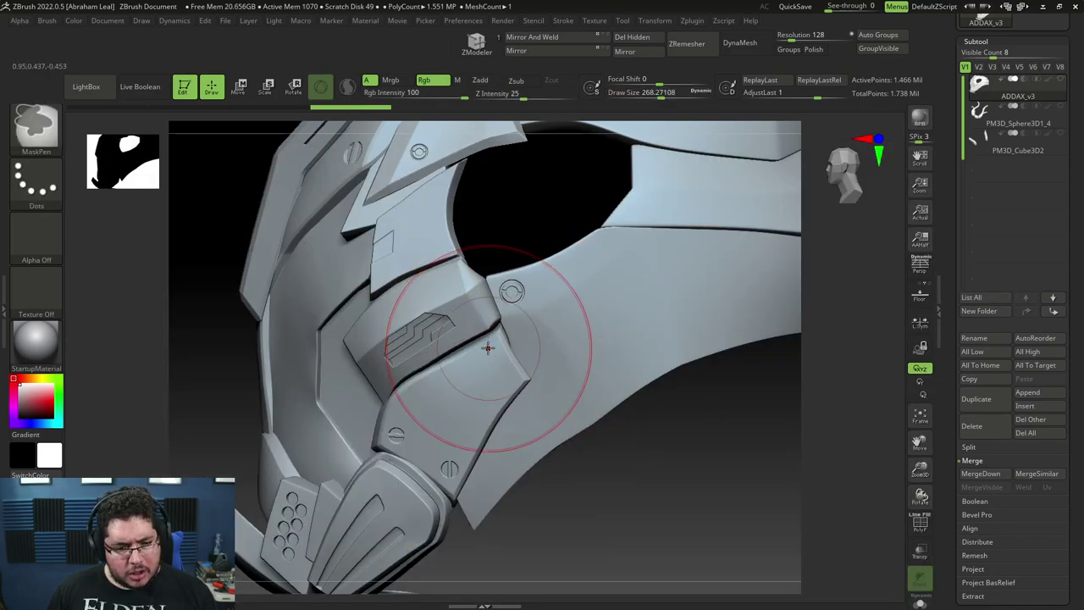
left_click(507, 398, "ctrl+shift")
left_click(700, 433, "ctrl+shift")
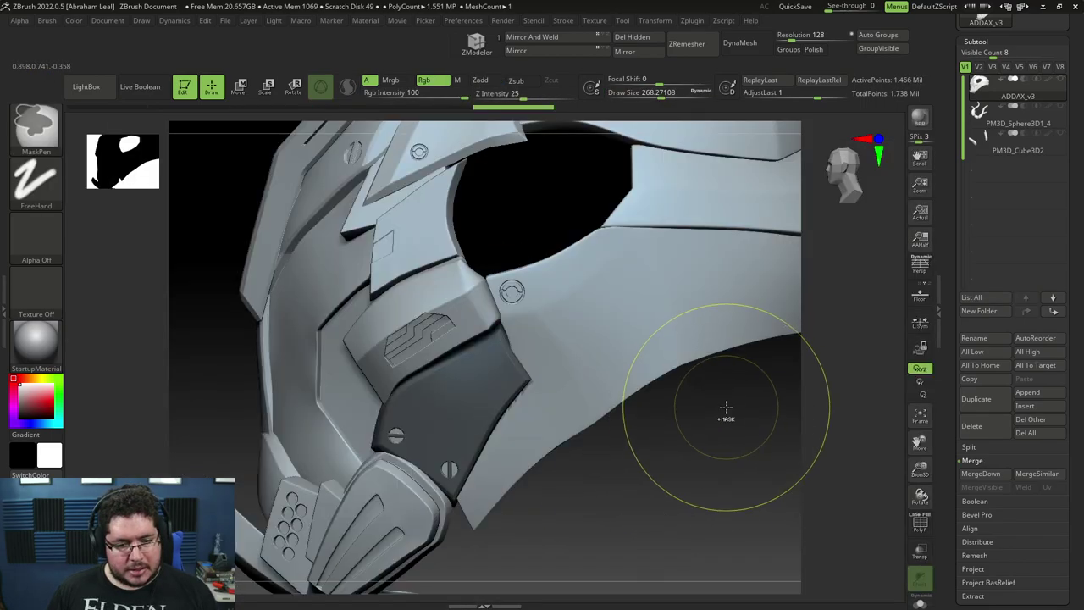
Step: Reshape the unmasked cheek plate's rear edge against the side armor with Move Topological at a draw size of about 338
key("space")
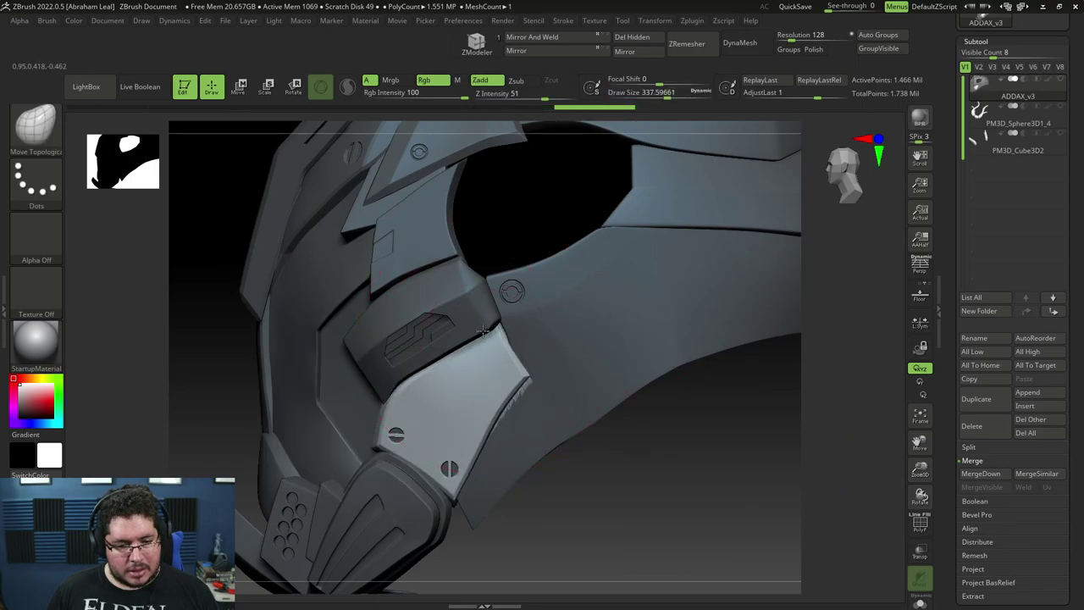
left_click_drag(617, 495, 503, 349)
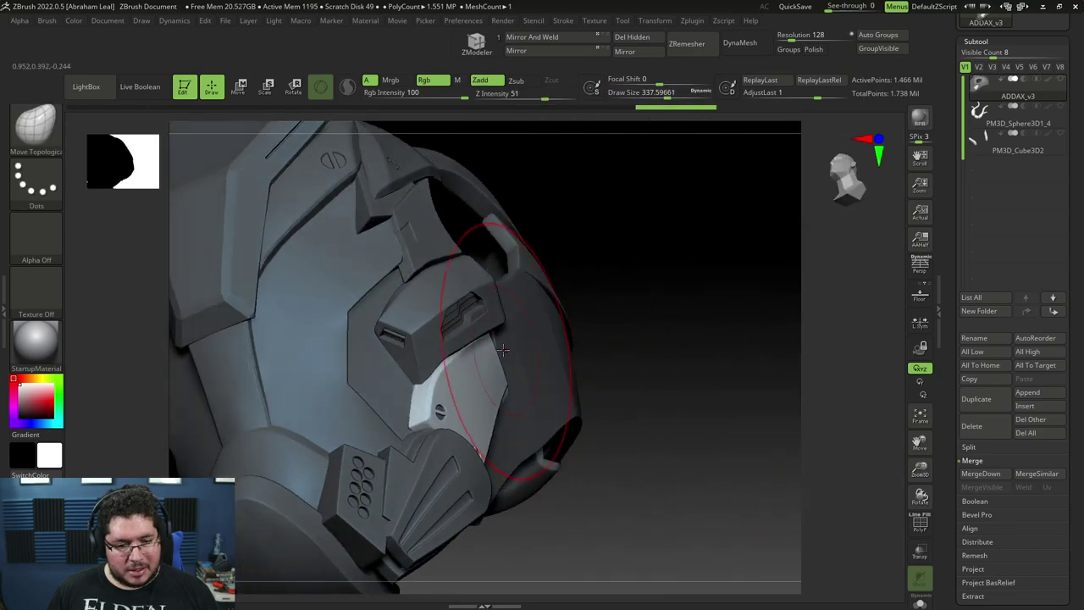
left_click_drag(691, 384, 574, 417)
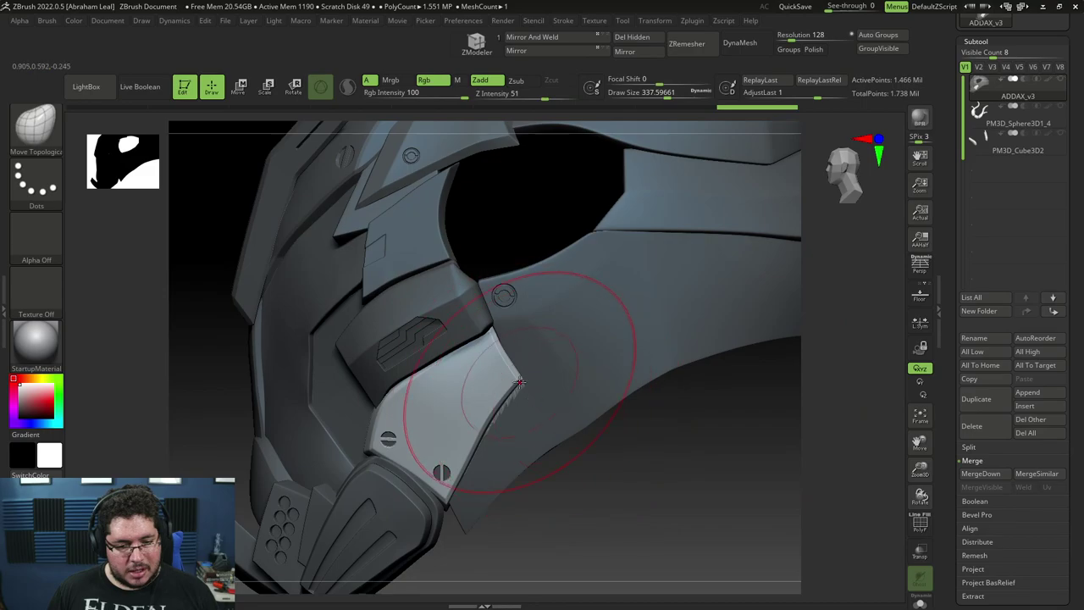
left_click_drag(526, 388, 617, 426)
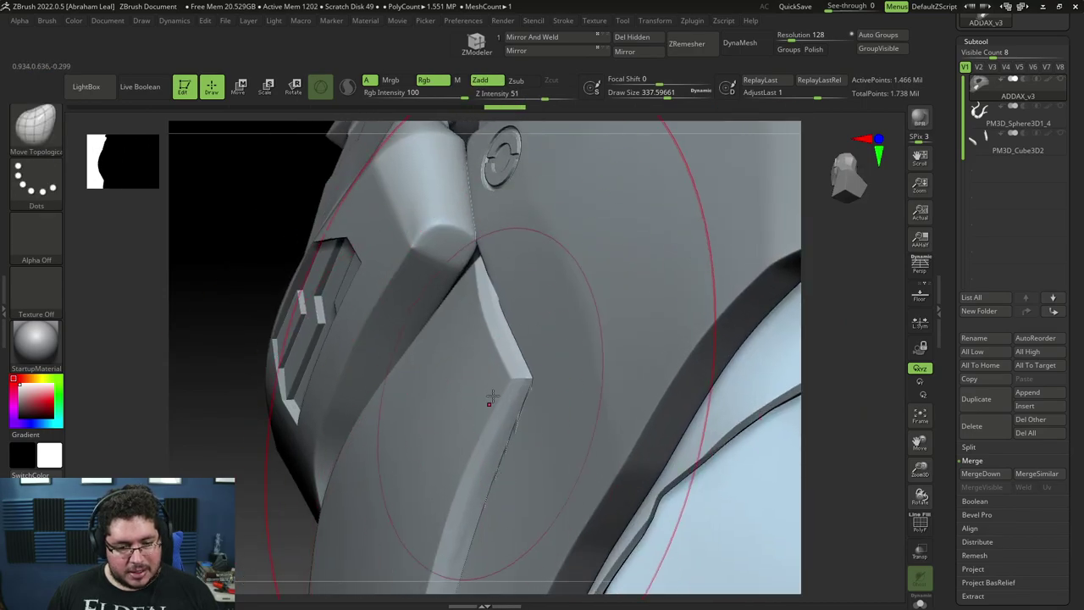
Step: Clear the mask and smooth the cheek plate's rear edge at a draw size of about 65
key("space")
key("shift")
key("ctrl+z")
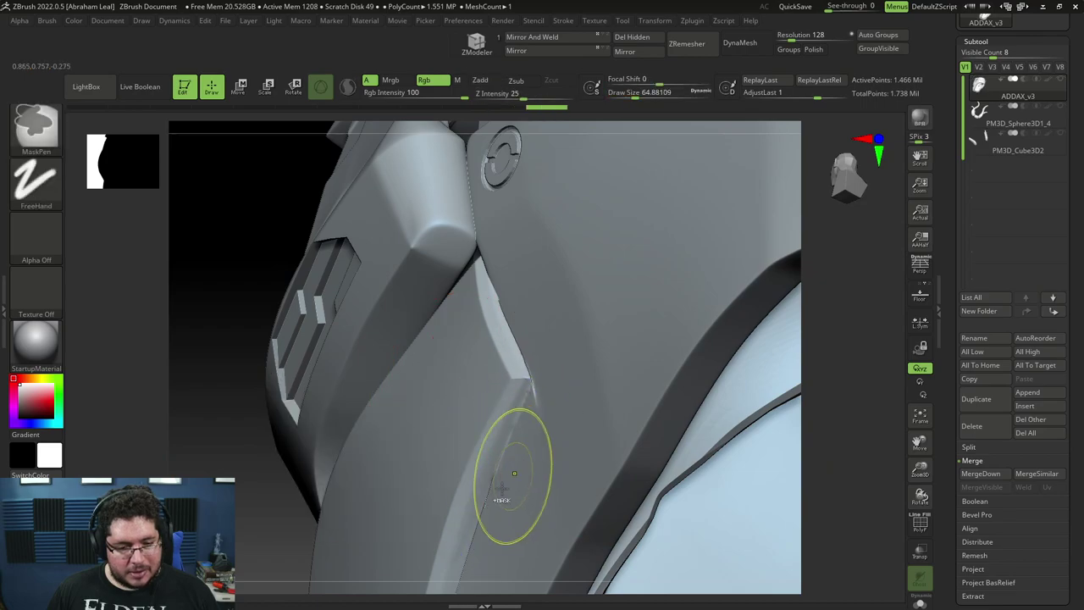
left_click_drag(489, 505, 530, 428, "shift")
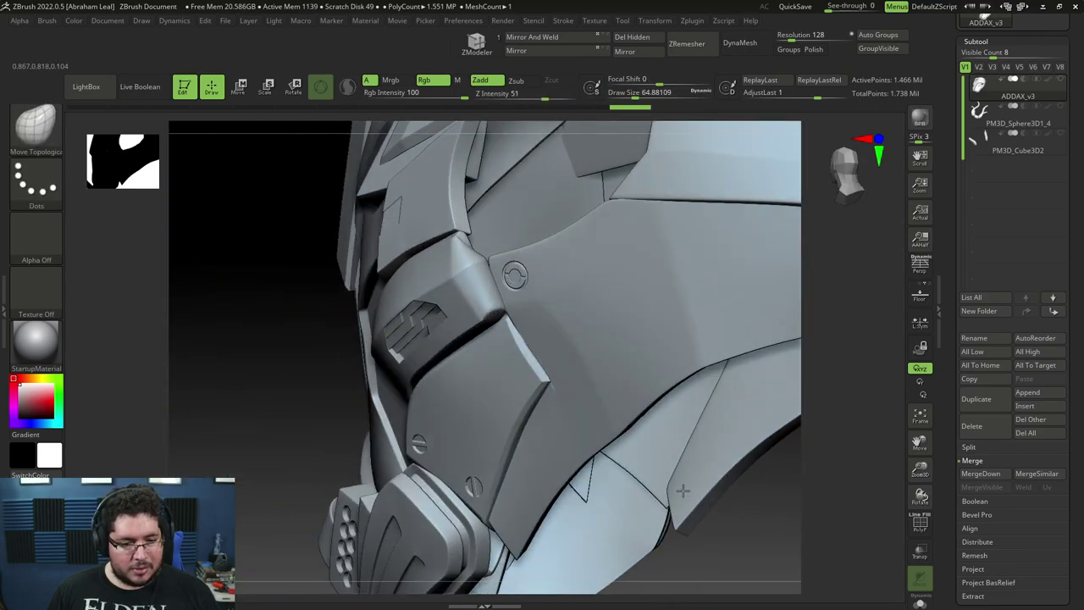
mouse_move(683, 490)
right_mouse_down()
mouse_move(707, 411)
mouse_move(705, 360)
mouse_move(774, 559)
mouse_move(731, 435)
mouse_move(697, 479)
right_mouse_up()
left_click_drag(696, 479, 707, 438)
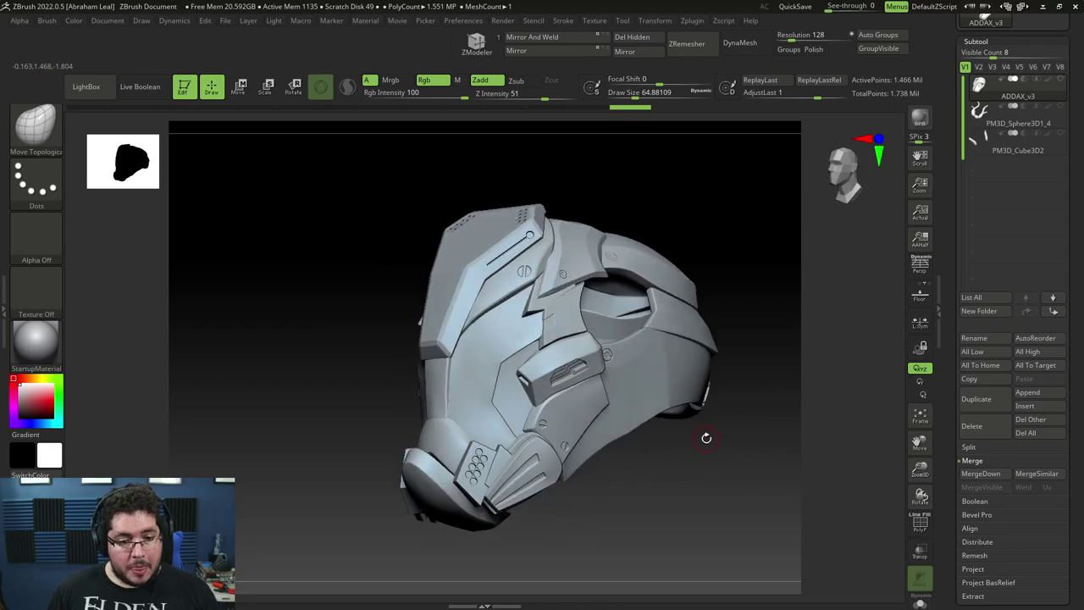
left_click_drag(760, 243, 736, 245)
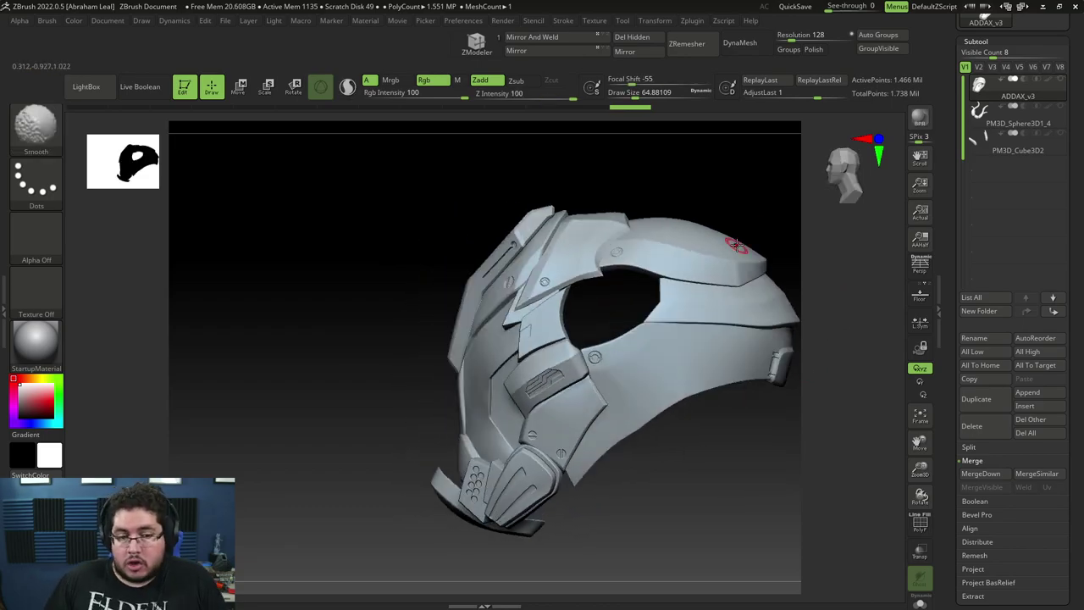
left_click_drag(276, 346, 331, 391)
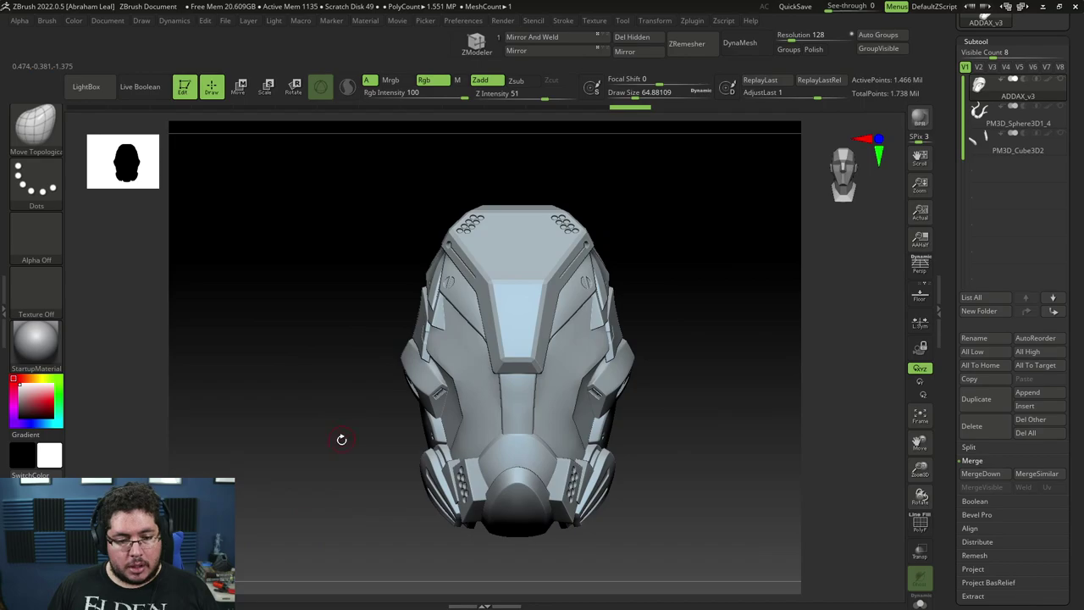
left_click_drag(342, 440, 324, 366)
left_click_drag(381, 433, 733, 315)
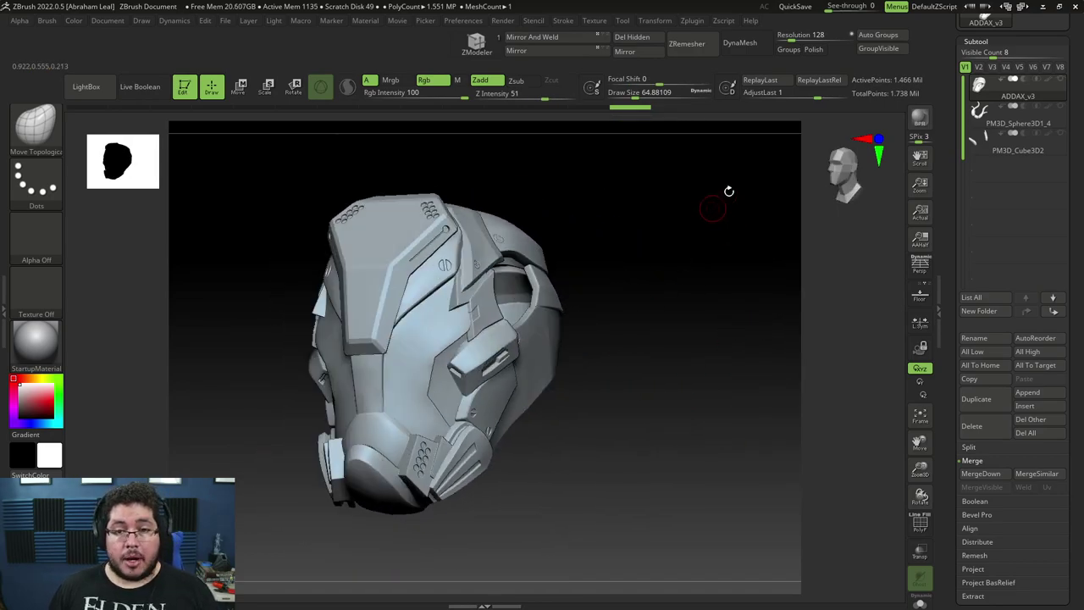
Step: Clone the ADDAX_v3 helmet as a separate tool and switch to the copy
left_click_drag(1069, 82, 1053, 177)
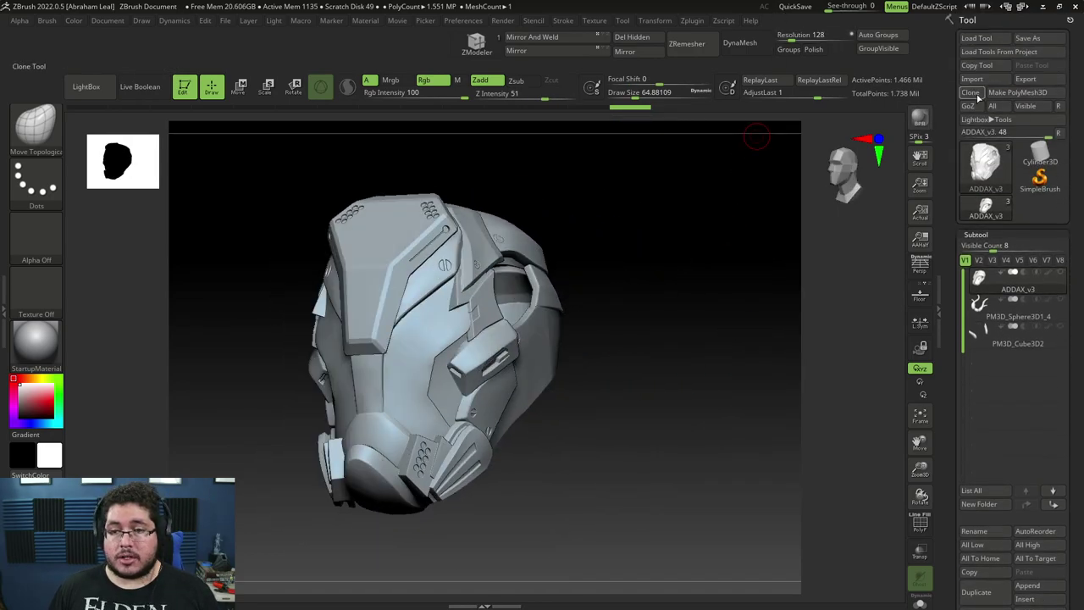
left_click(986, 206)
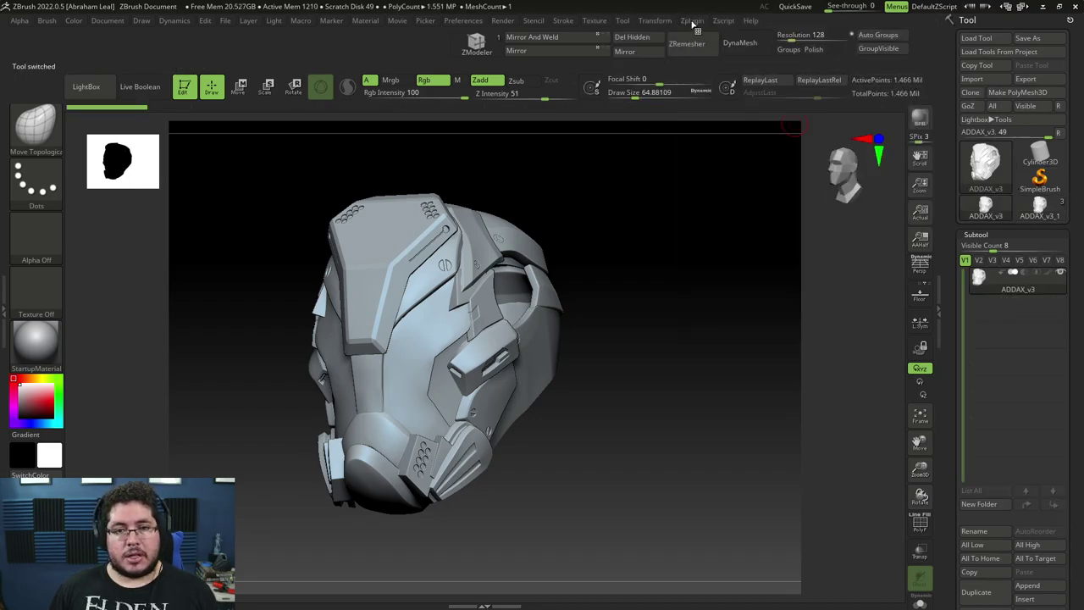
Step: Pre-process the cloned helmet for decimation with Decimation Master
left_click(693, 22)
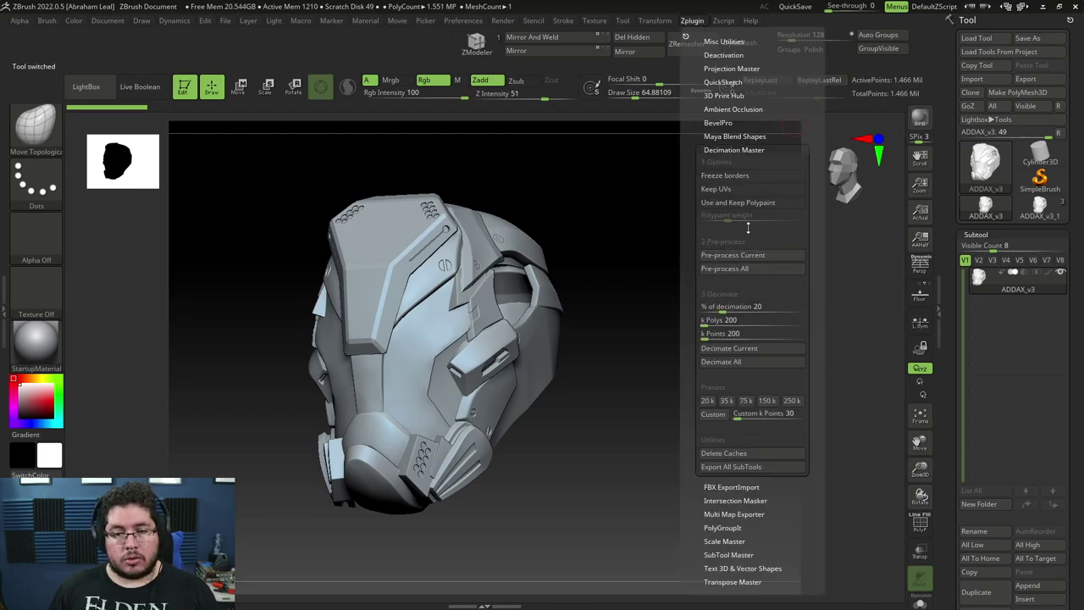
left_click(733, 256)
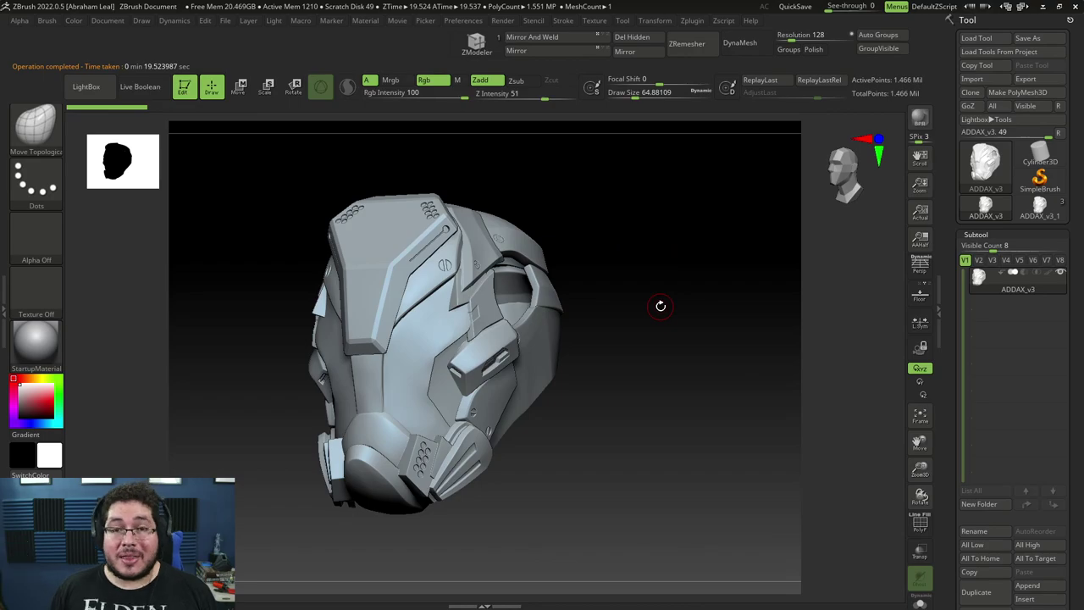
left_click_drag(665, 263, 718, 311, "shift")
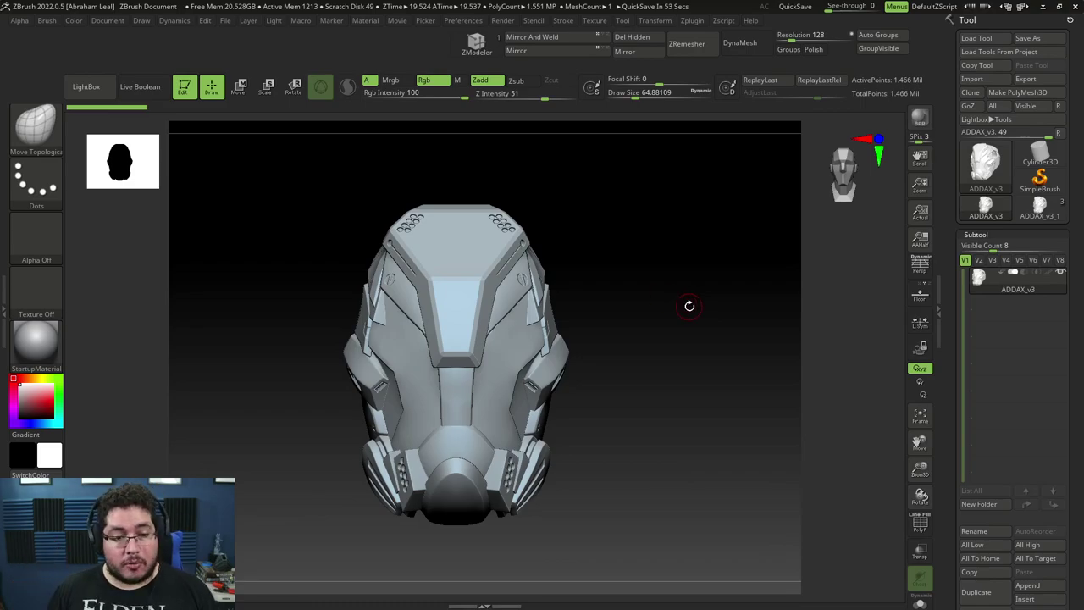
left_click_drag(690, 306, 733, 261)
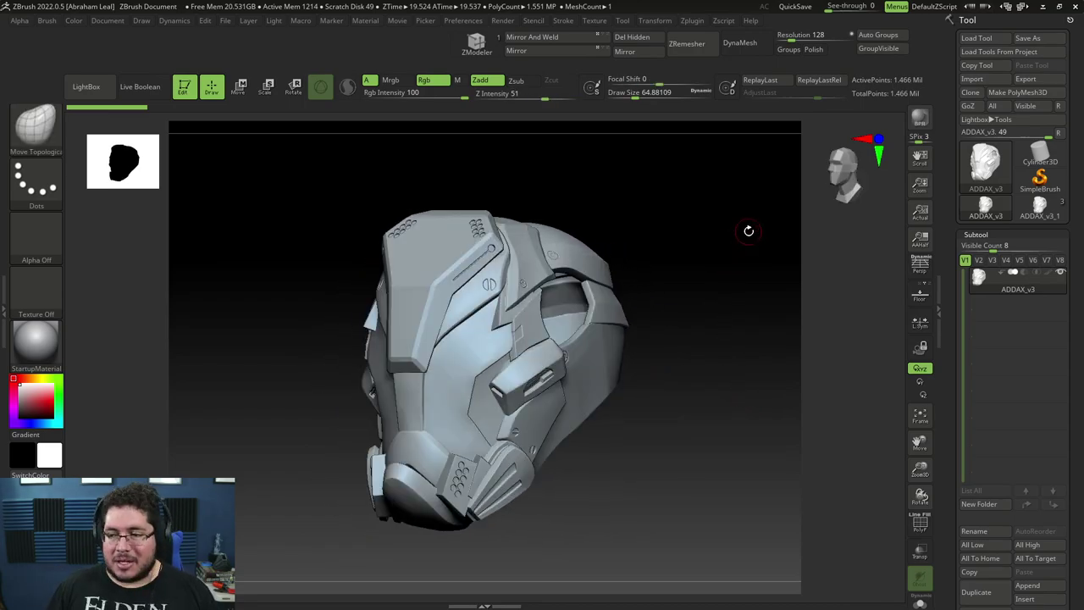
left_click_drag(647, 208, 668, 223, "shift")
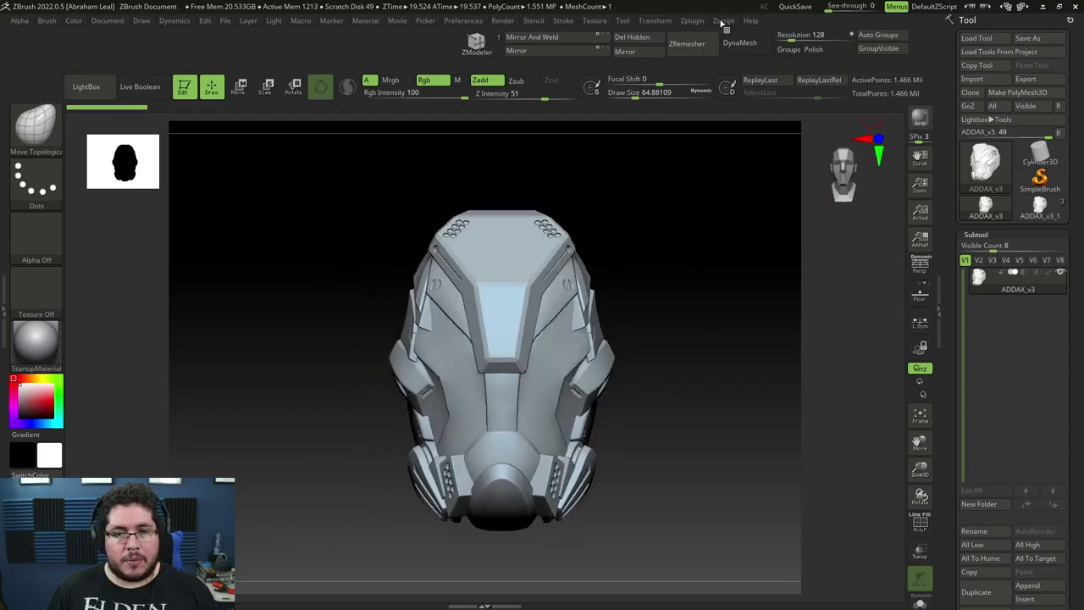
Step: Decimate the cloned helmet to 20 percent with Decimation Master's Decimate All and inspect it from several sides
left_click(693, 22)
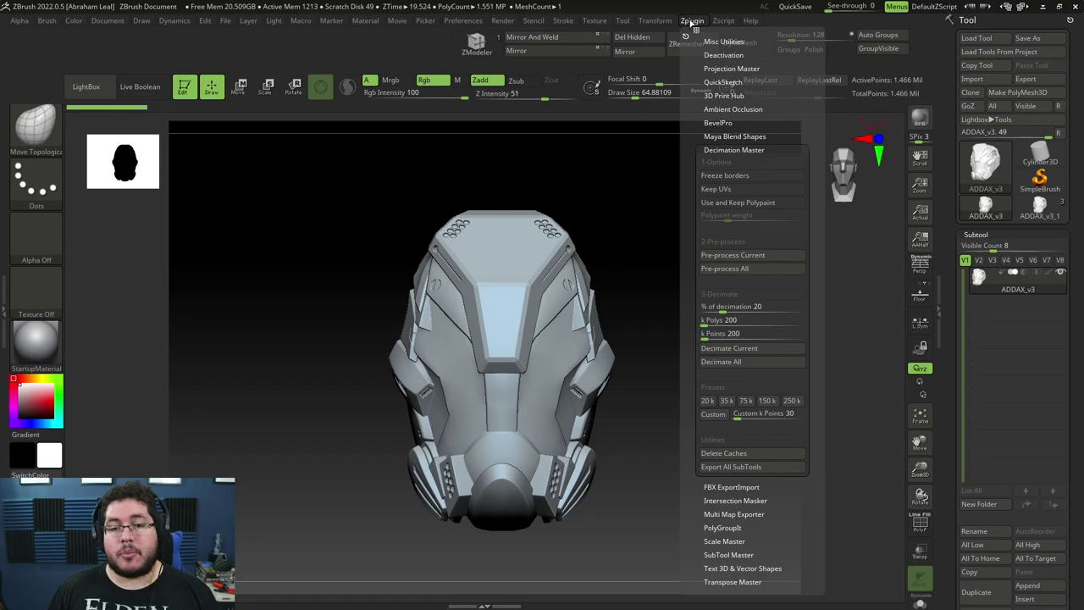
left_click(724, 362)
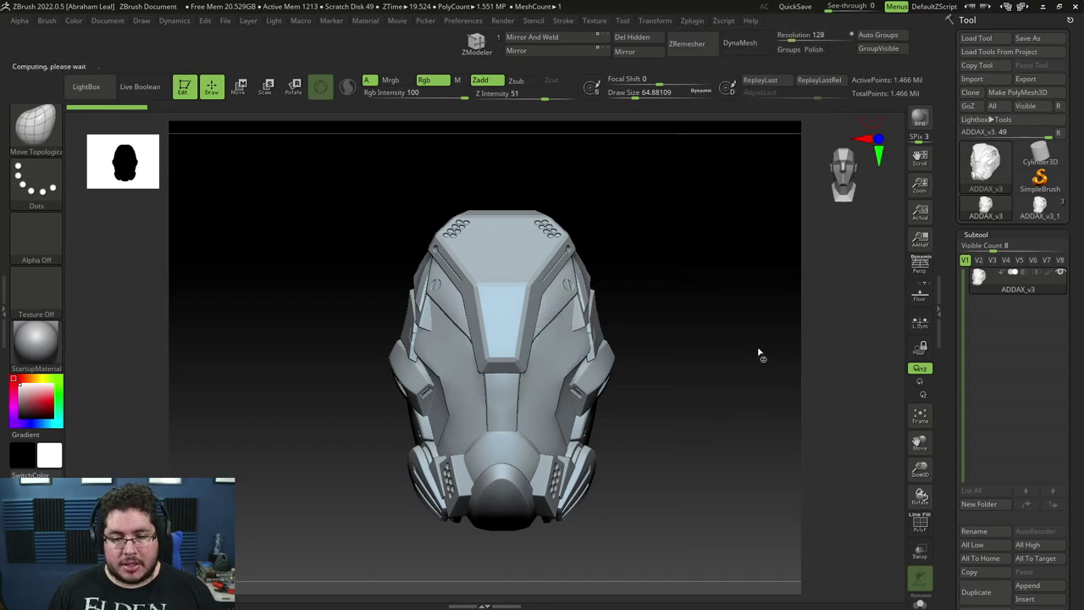
left_click(758, 347)
left_click_drag(693, 304, 791, 377)
left_click_drag(799, 186, 756, 263)
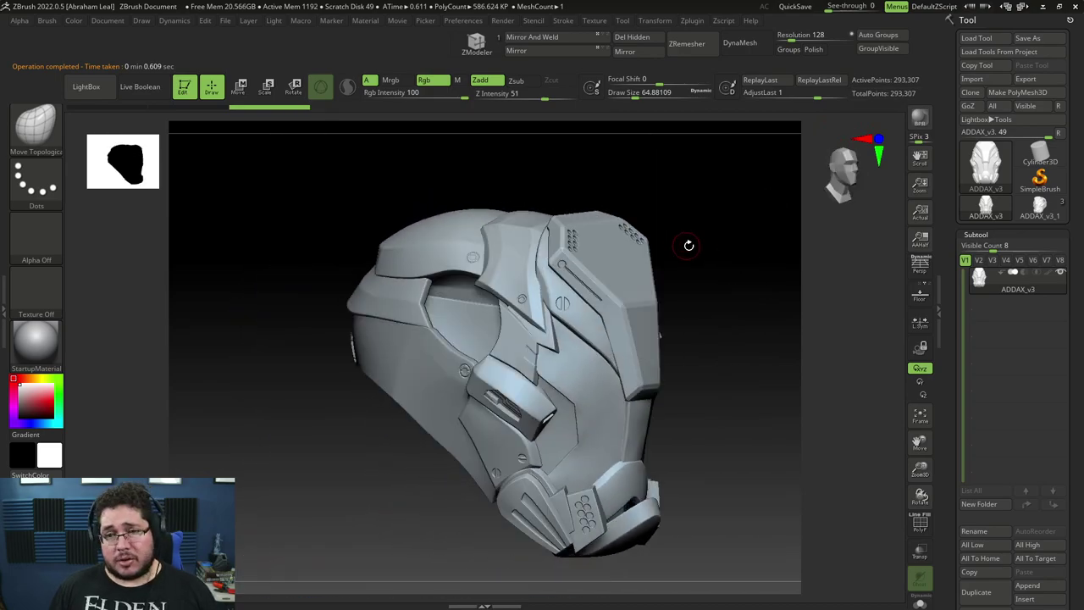
left_click_drag(689, 244, 759, 285)
Step: Start exporting the decimated helmet and open the destination path 00_ProyectosCritical, 2021, Nextut_Live, assets on the Projects drive
left_click(1039, 80)
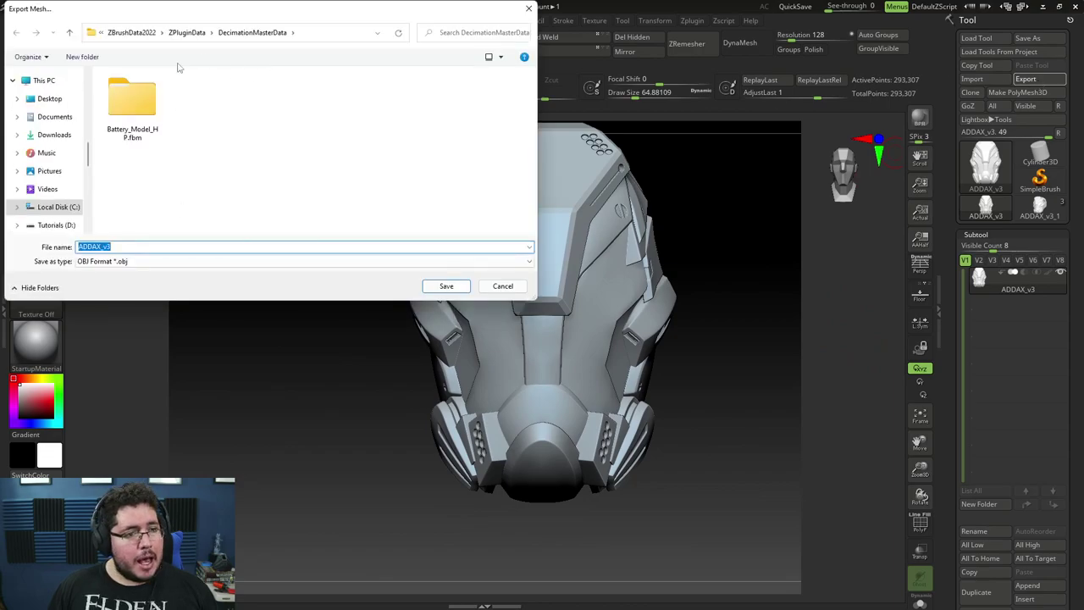
scroll(49, 161, "up", 8)
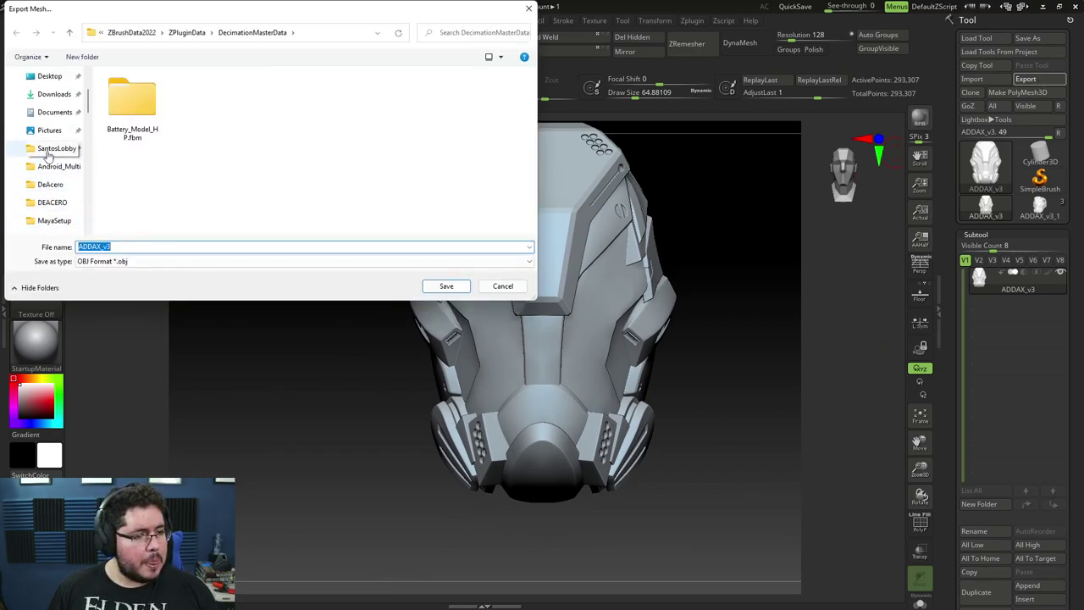
scroll(48, 155, "up", 4)
left_click(53, 98)
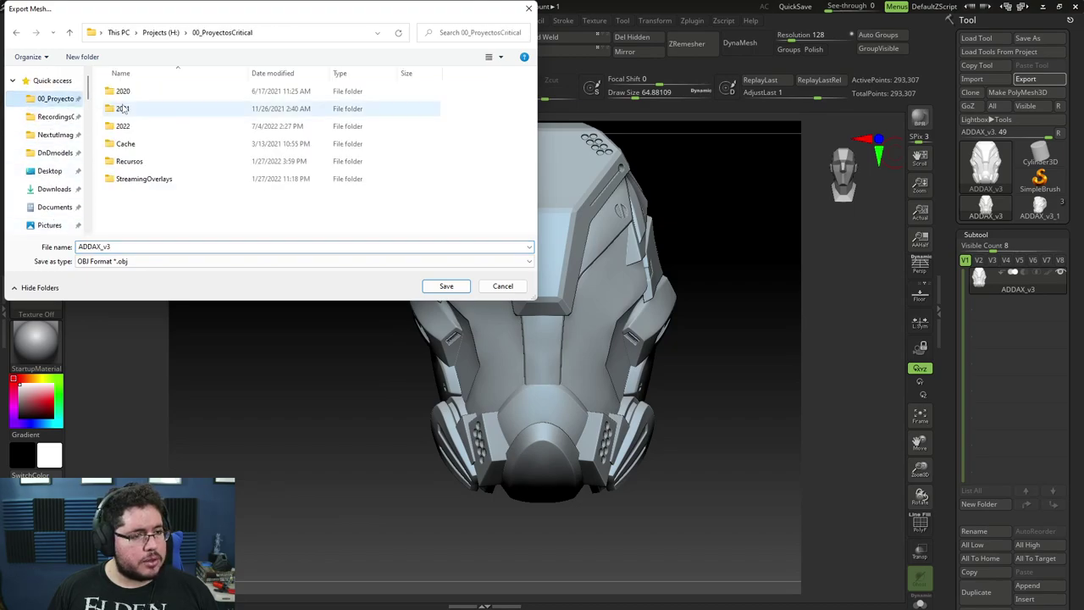
double_click(135, 126)
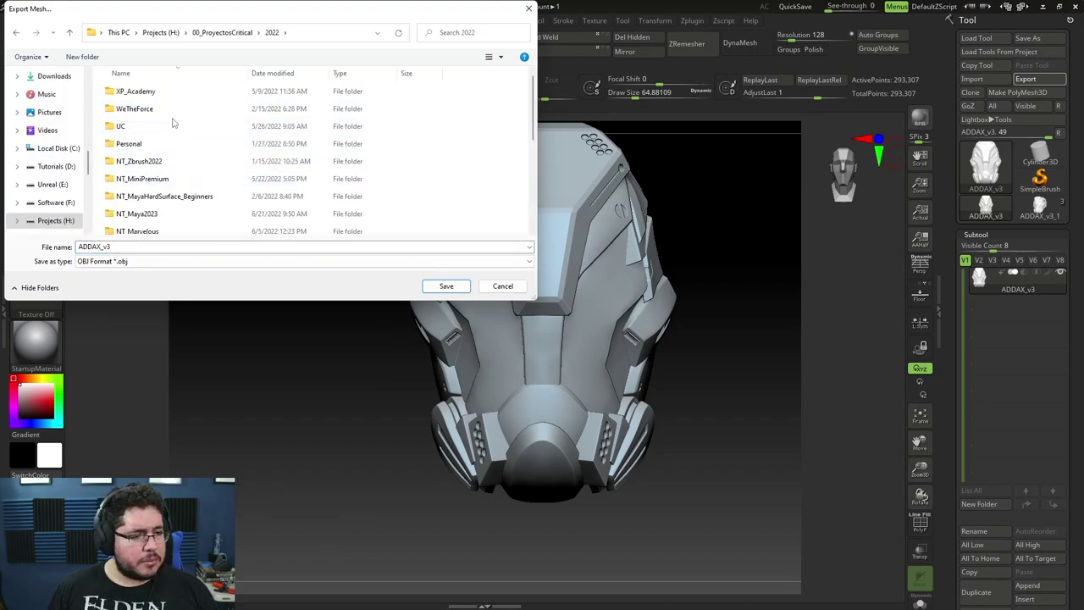
left_click(222, 34)
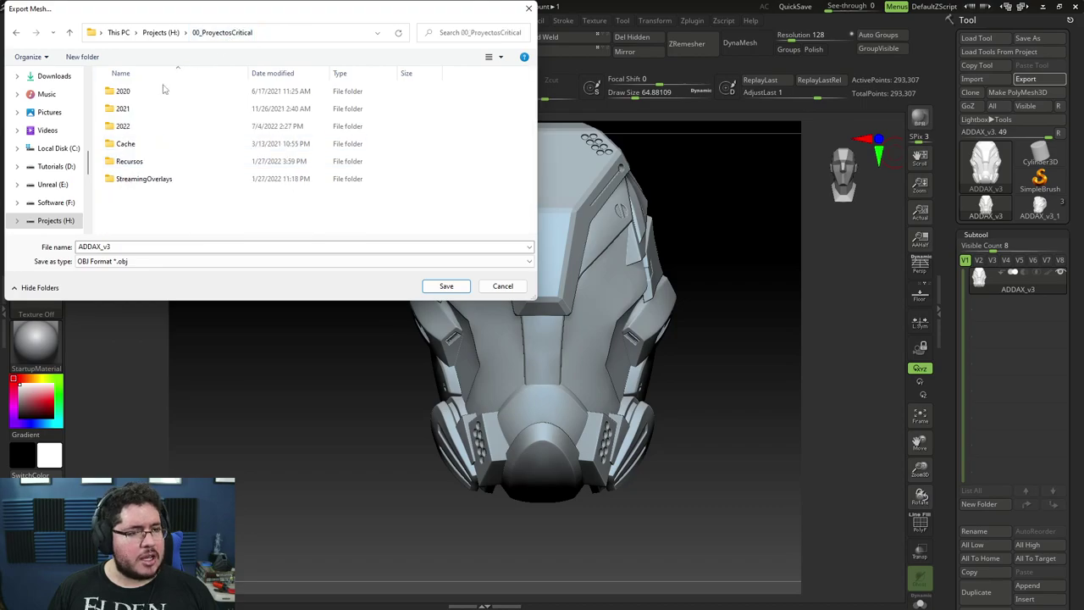
double_click(146, 108)
scroll(164, 204, "down", 2)
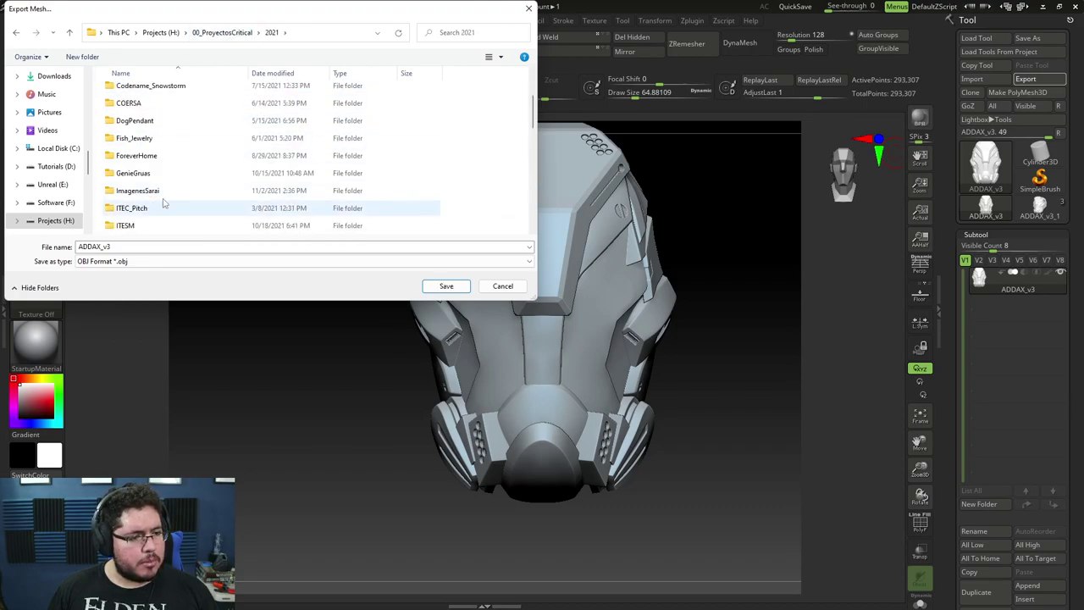
scroll(164, 203, "down", 1)
scroll(153, 193, "up", 3)
scroll(145, 186, "down", 5)
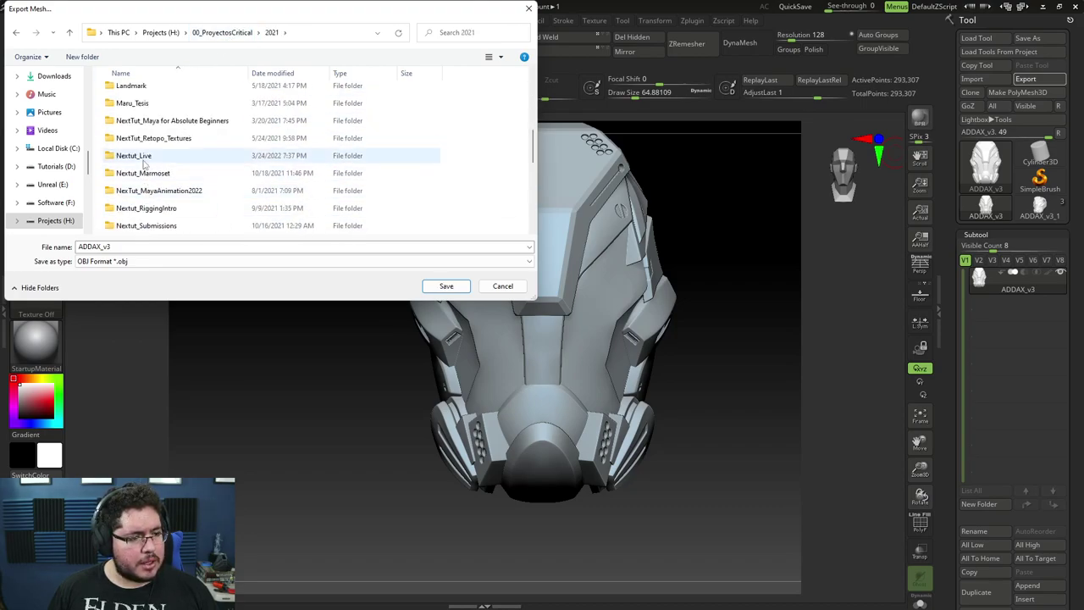
double_click(144, 159)
double_click(136, 93)
Step: Choose the scifi folder inside assets as the export destination
scroll(146, 192, "down", 2)
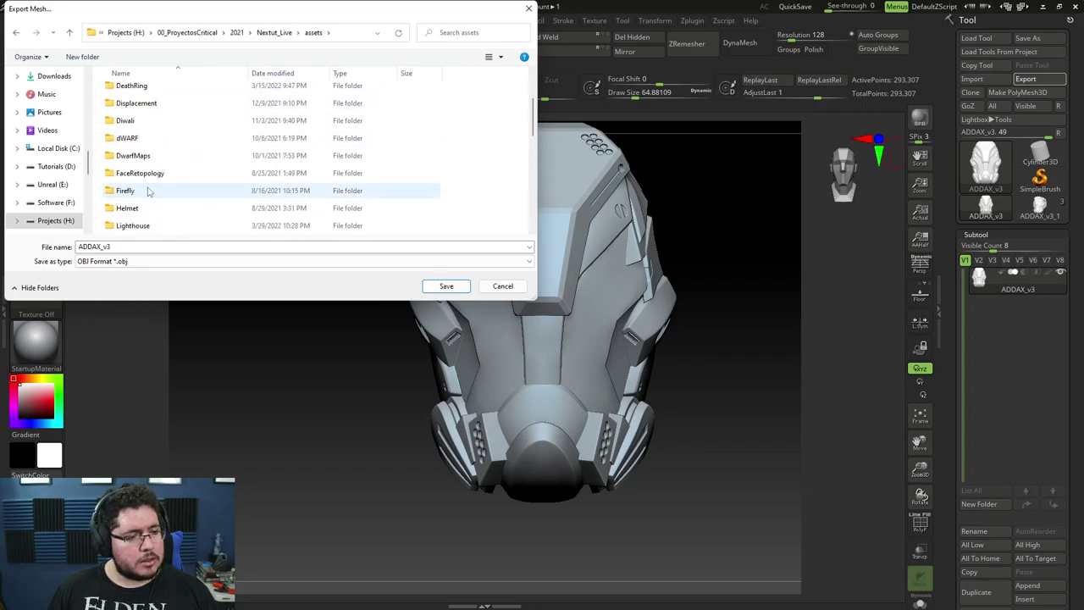
scroll(146, 192, "down", 2)
scroll(141, 182, "down", 3)
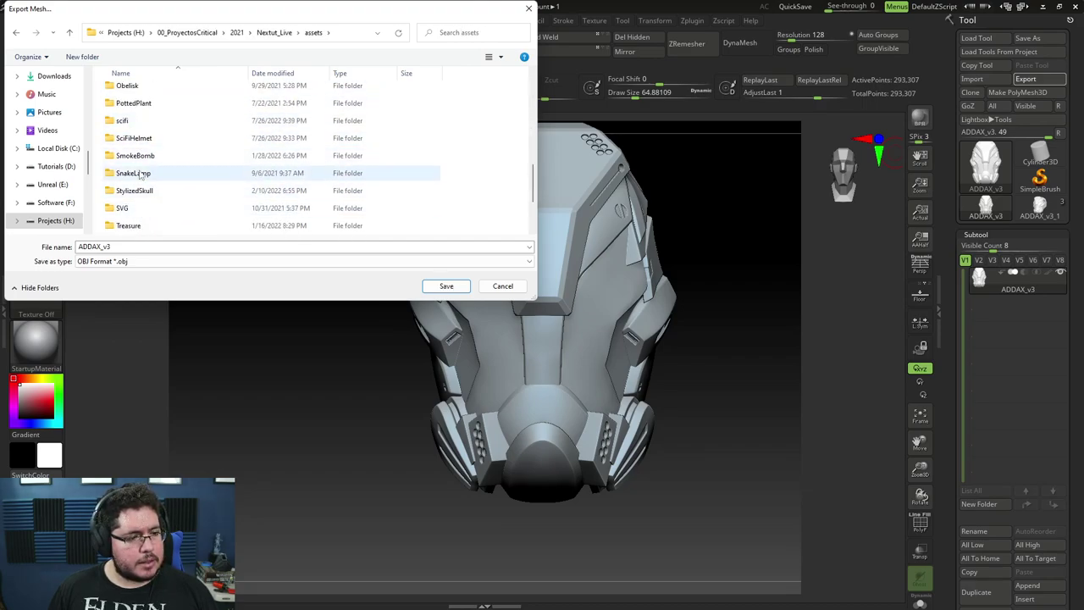
scroll(137, 128, "down", 1)
left_click(136, 121)
scroll(136, 154, "up", 3)
scroll(135, 190, "down", 2)
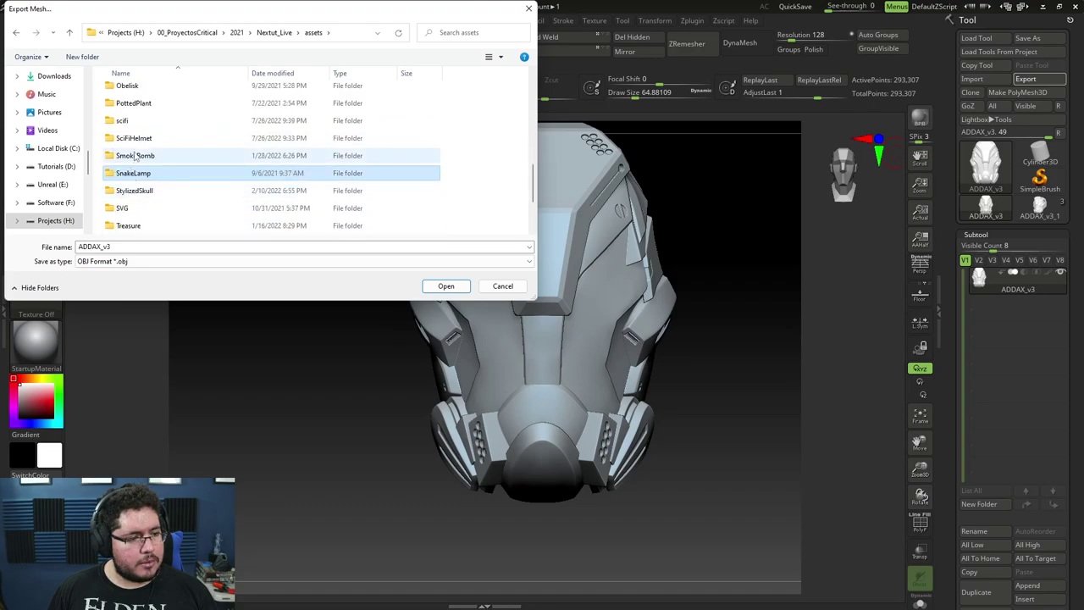
double_click(127, 121)
Step: Set the export format to FBX, replace the file name's v3 suffix, and export the helmet by accepting the FBX options
left_click(123, 261)
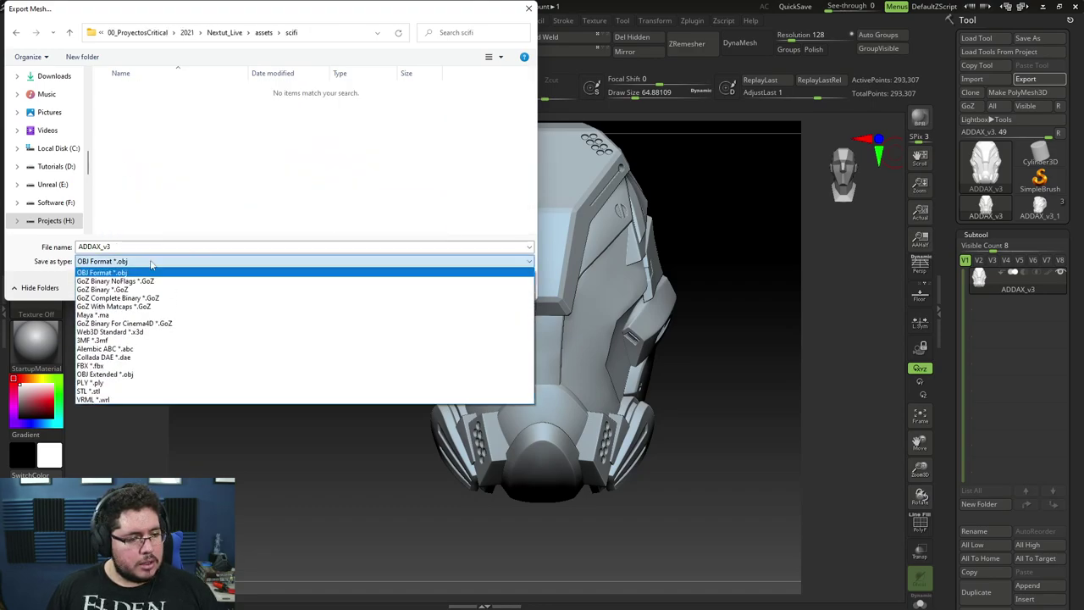
left_click(127, 368)
left_click(133, 247)
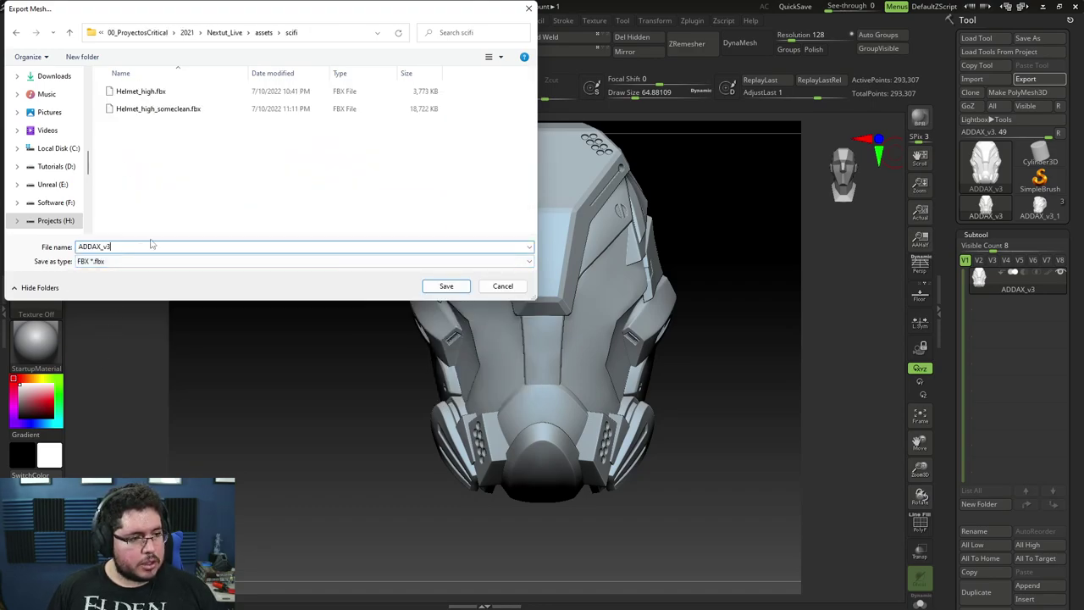
key("BackSpace")
key("BackSpace")
type("Hle")
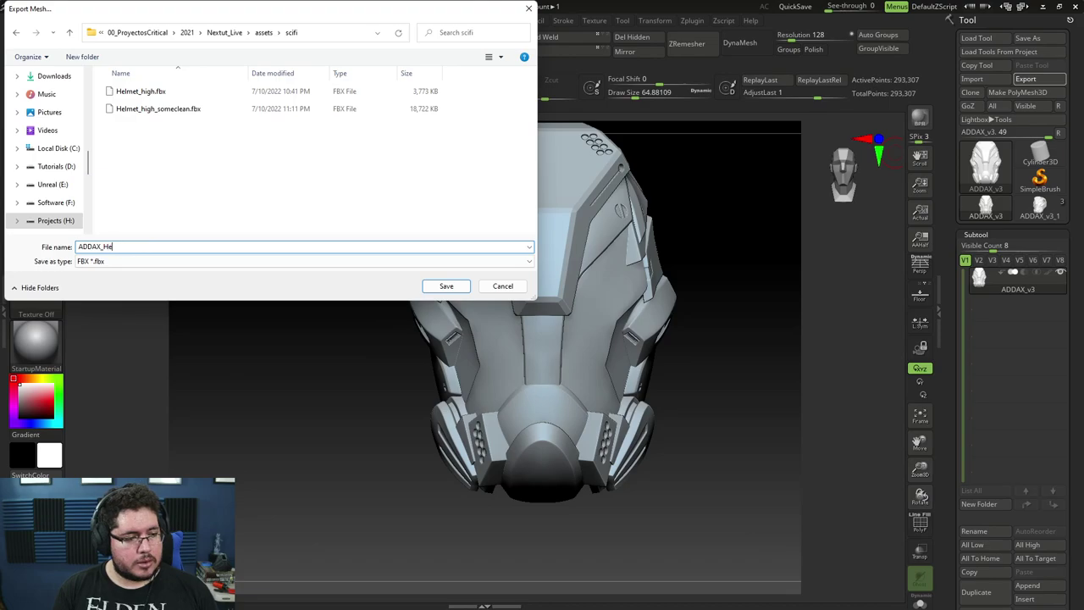
type("gh")
key("Return")
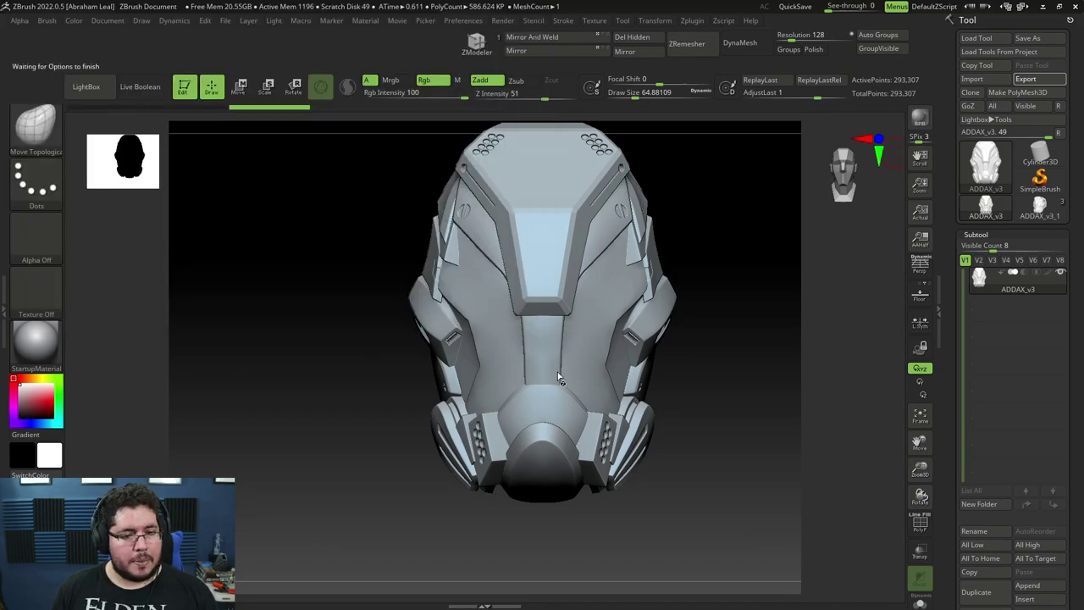
left_click(511, 437)
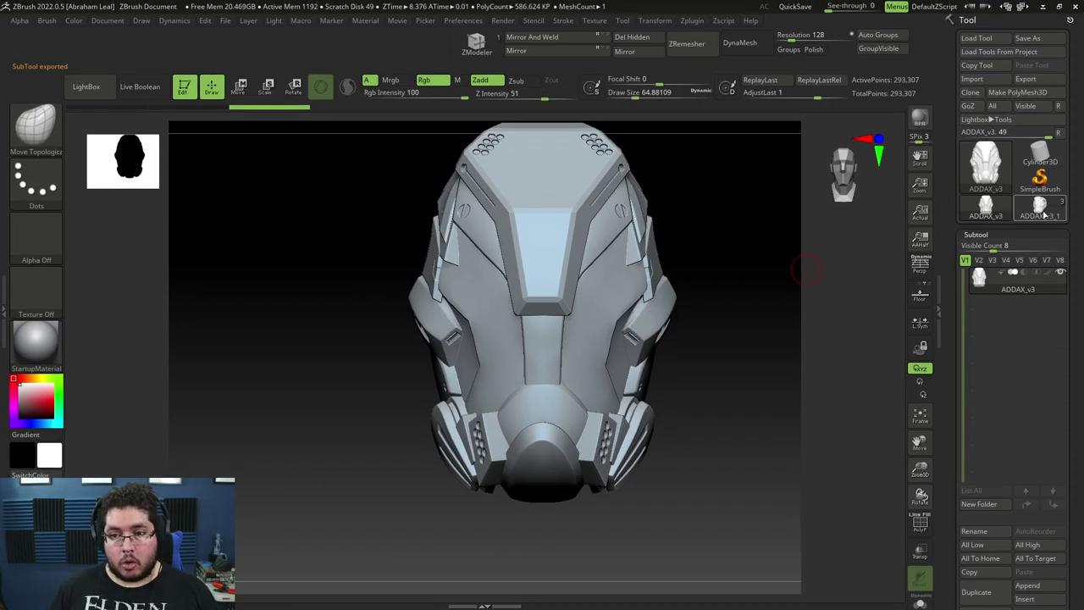
Step: Switch back to the ADDAX_v3_1 tool, select the PM3D_Sphere3D1_4 subtool and check the wireframe of its stretched center bridge
left_click(1041, 207)
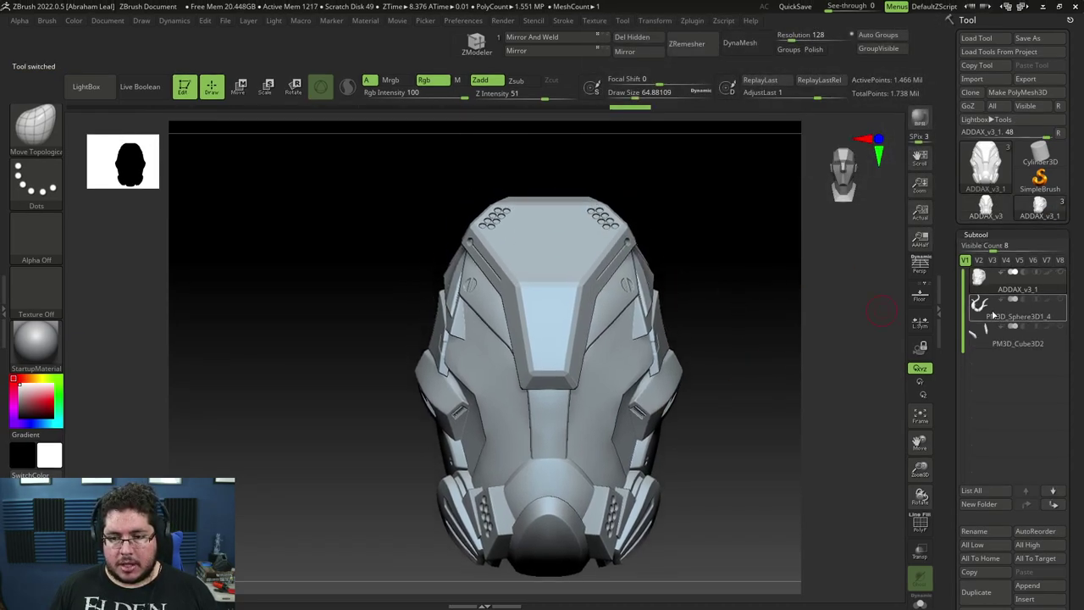
left_click(995, 315)
left_click_drag(769, 343, 683, 267)
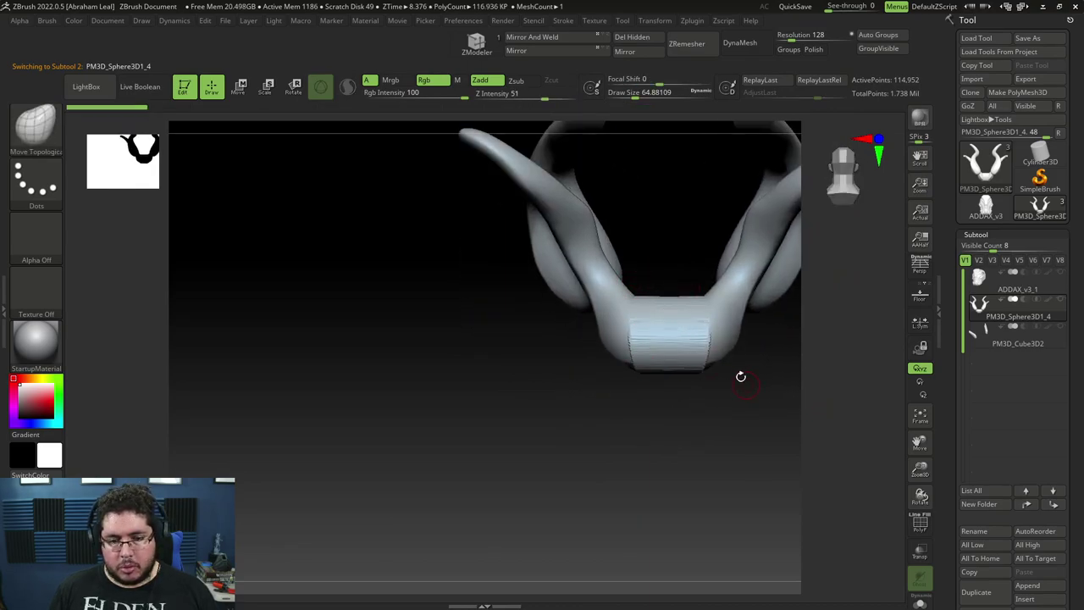
left_click_drag(742, 377, 836, 507)
left_click(920, 523)
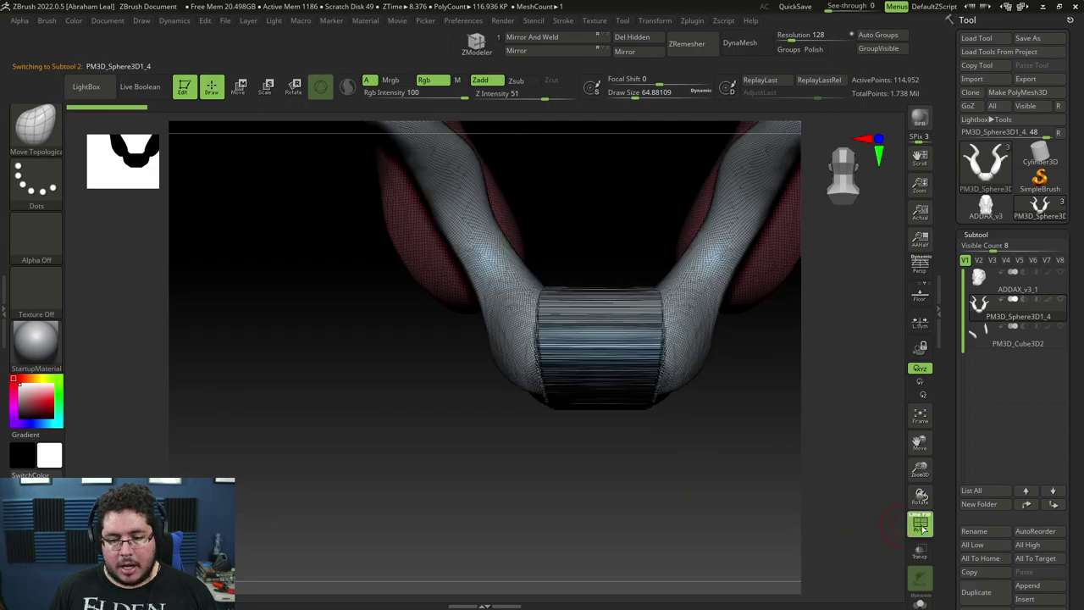
left_click(920, 523)
Step: Hide the stretched polygons bridging the two halves of PM3D_Sphere3D1_4 and delete the hidden geometry
key("ctrl+shift")
left_click_drag(682, 479, 537, 256, "ctrl+alt+shift")
left_click(670, 373, "ctrl+shift")
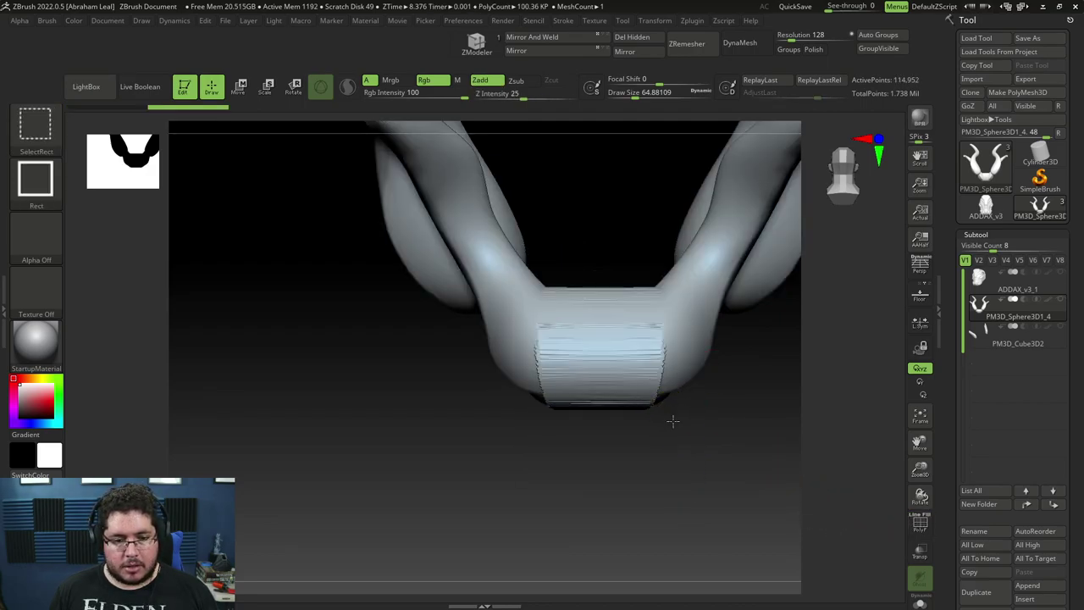
left_click_drag(674, 426, 734, 389, "ctrl+alt+shift")
left_click_drag(528, 234, 598, 465, "ctrl+alt+shift")
left_click_drag(700, 465, 705, 453, "alt")
left_click_drag(607, 244, 526, 458, "ctrl+alt+shift")
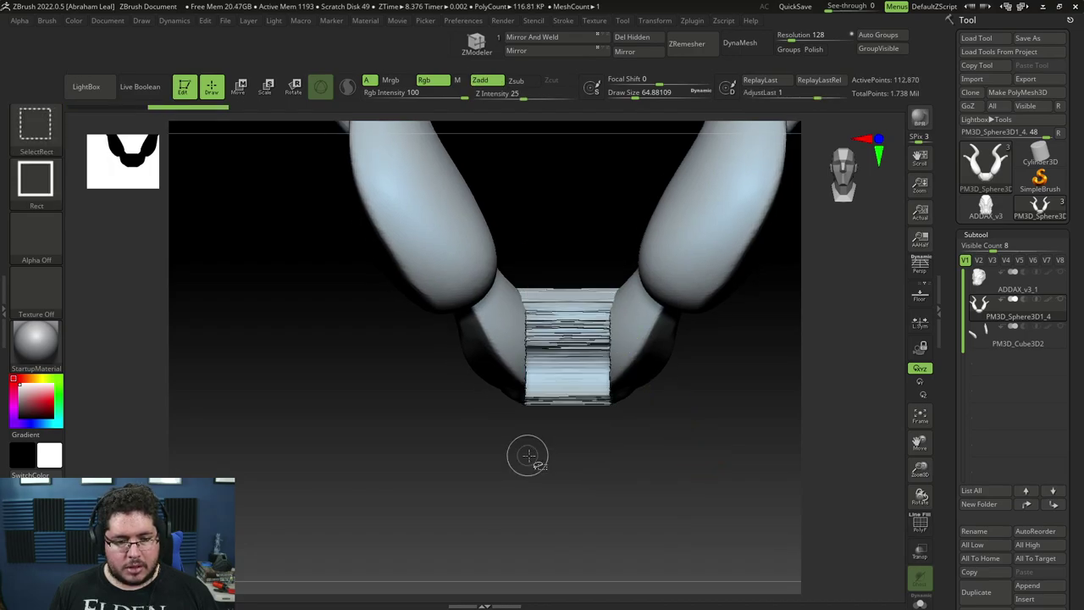
mouse_move(630, 433)
left_mouse_down()
mouse_move(654, 528)
mouse_move(642, 500)
left_mouse_up()
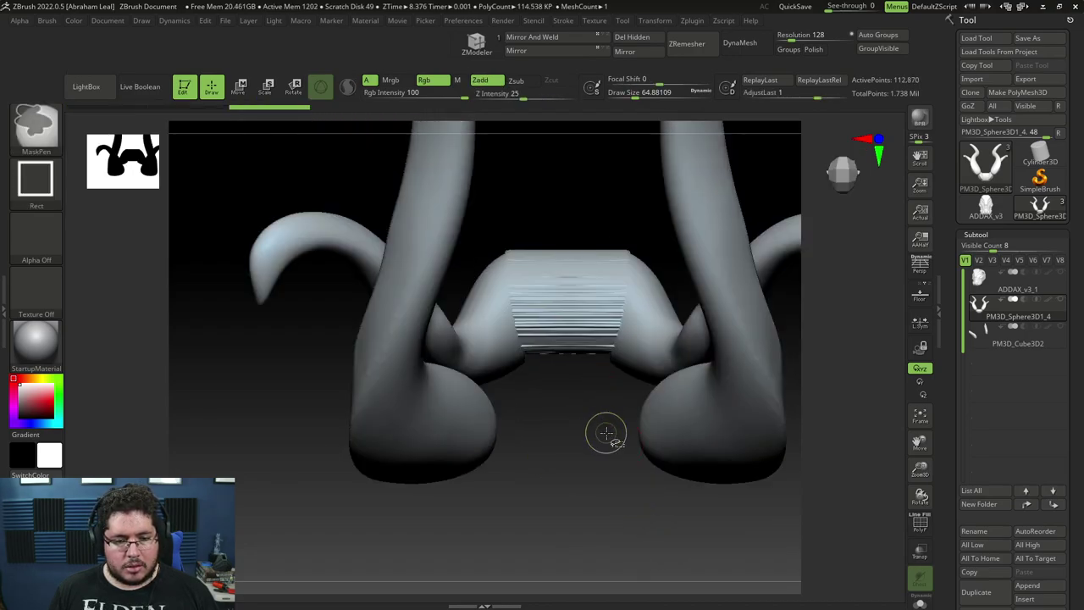
left_click_drag(612, 375, 745, 212, "ctrl+alt+shift")
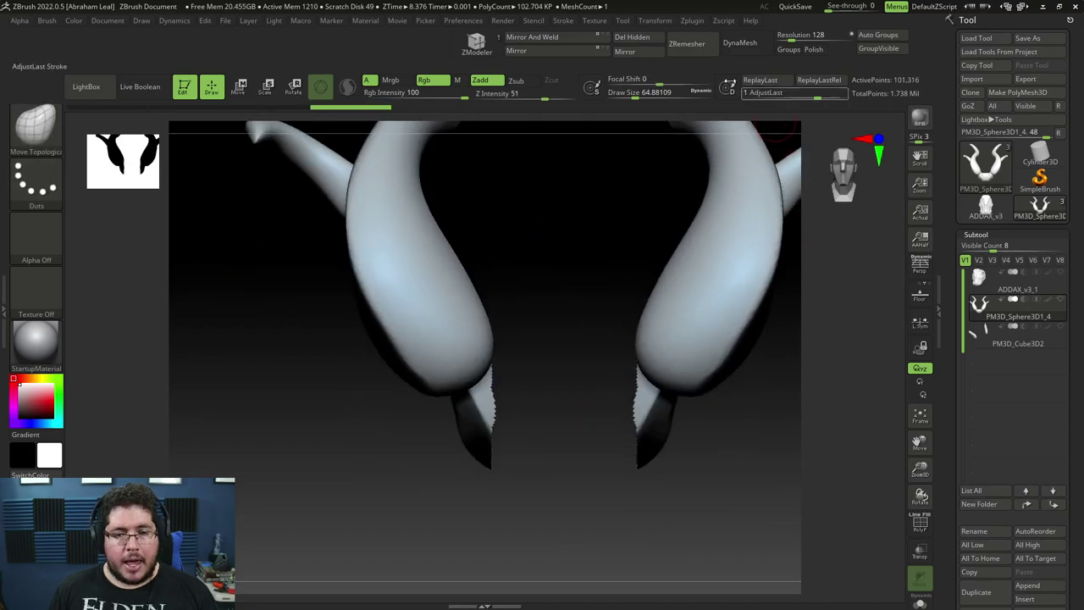
left_click(639, 42)
Step: Try to remesh the separated curved pieces with DynaMesh at resolution 128, and undo it
left_click_drag(551, 242, 633, 172)
left_click(747, 43)
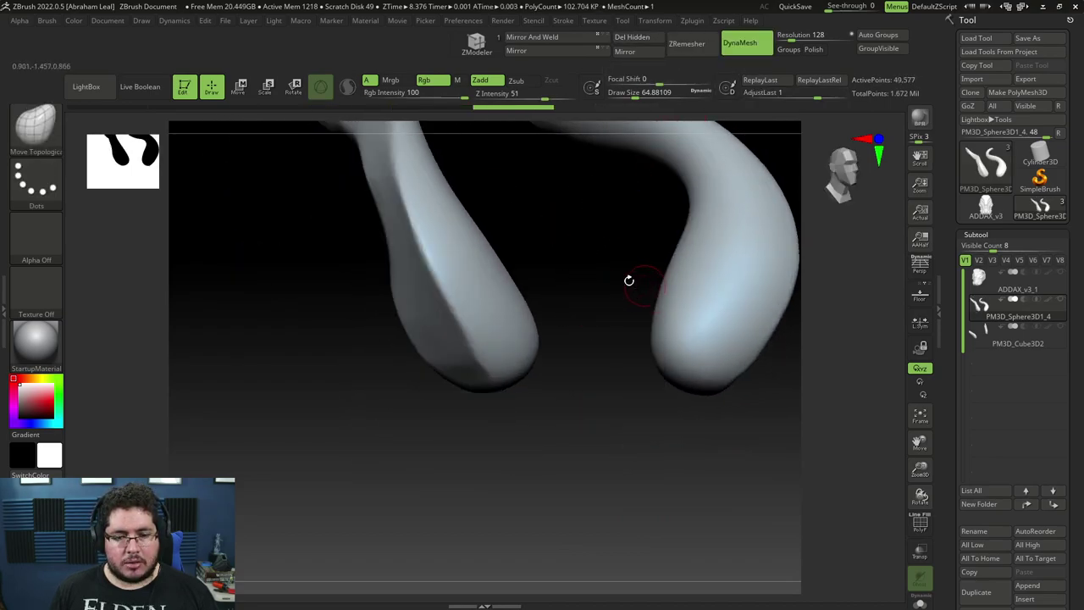
key("ctrl+z")
Step: Open the Polygroups settings, try DynaMesh on the curved pieces again and smooth their cut ends
scroll(1018, 519, "down", 5)
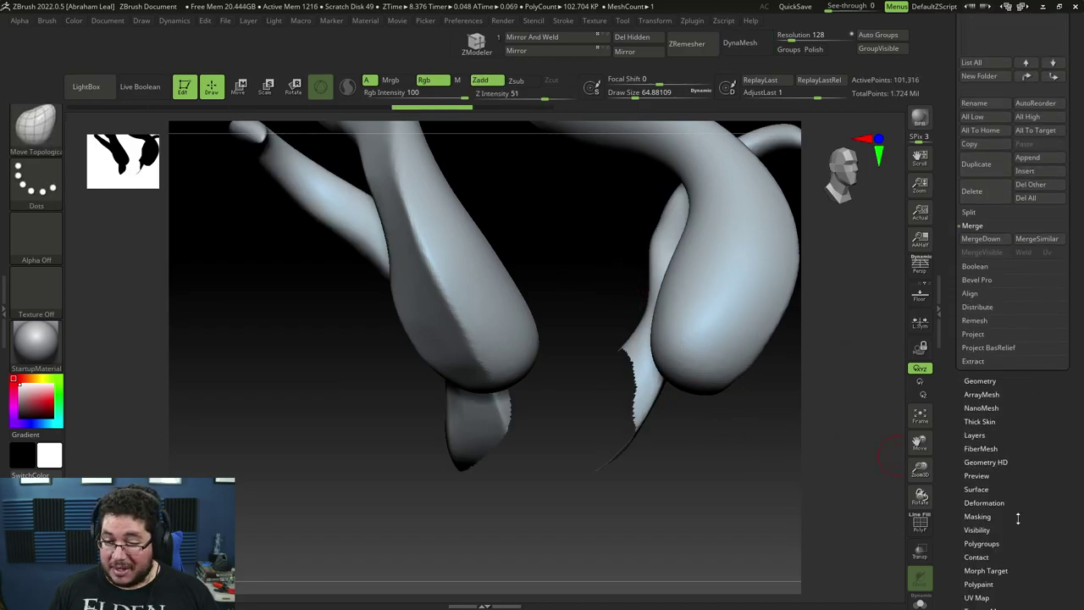
scroll(1013, 491, "down", 2)
left_click(982, 486)
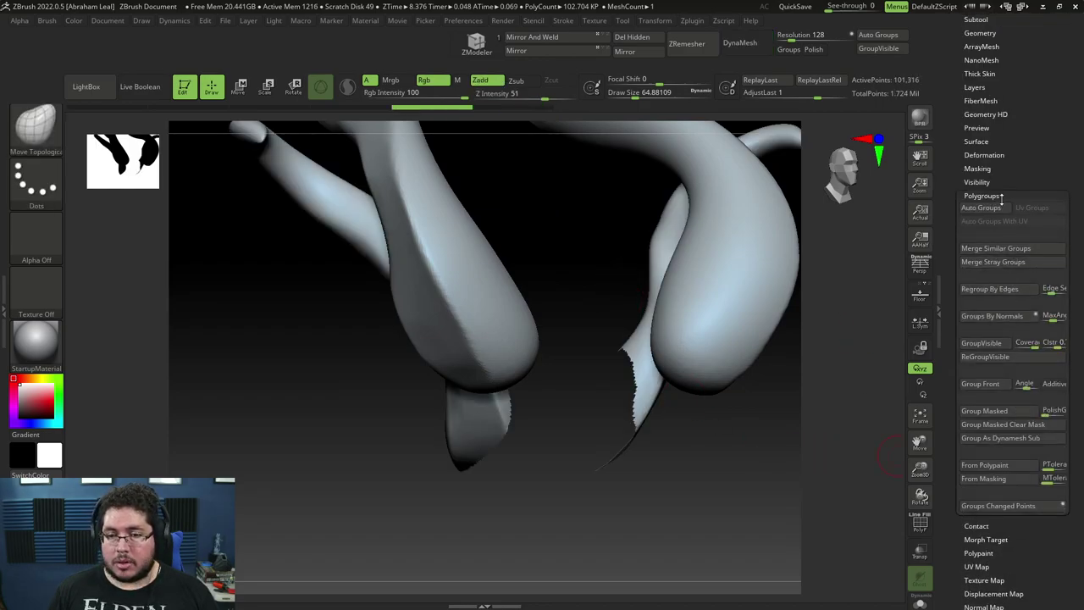
left_click(732, 45)
left_click_drag(565, 350, 586, 315)
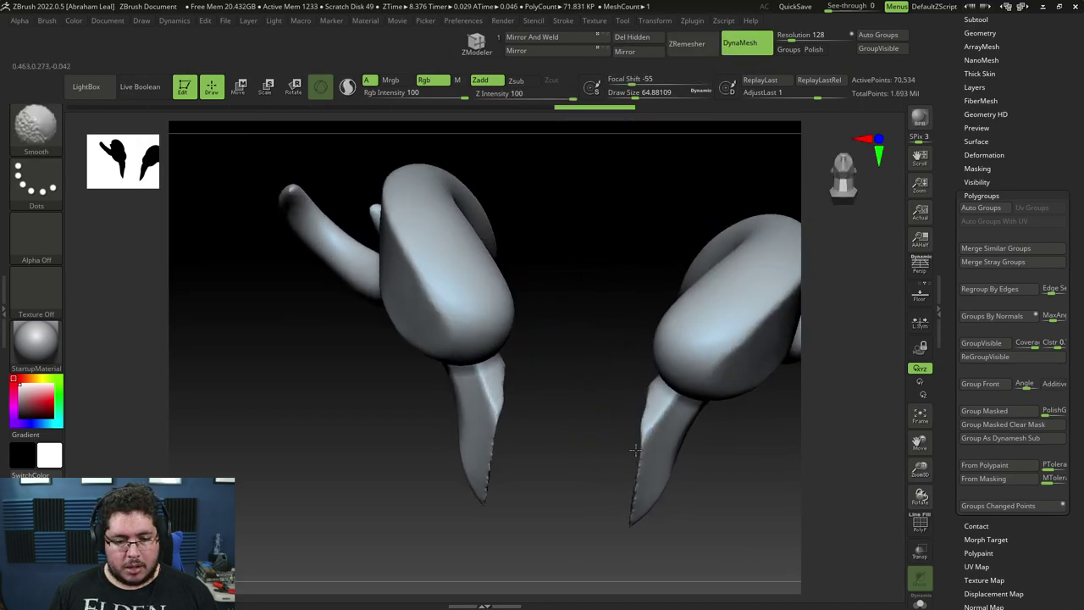
mouse_move(635, 450)
left_mouse_down()
mouse_move(477, 455)
mouse_move(643, 492)
mouse_move(686, 412)
mouse_move(757, 327)
mouse_move(616, 477)
mouse_move(669, 474)
left_mouse_up()
left_click_drag(726, 455, 734, 434)
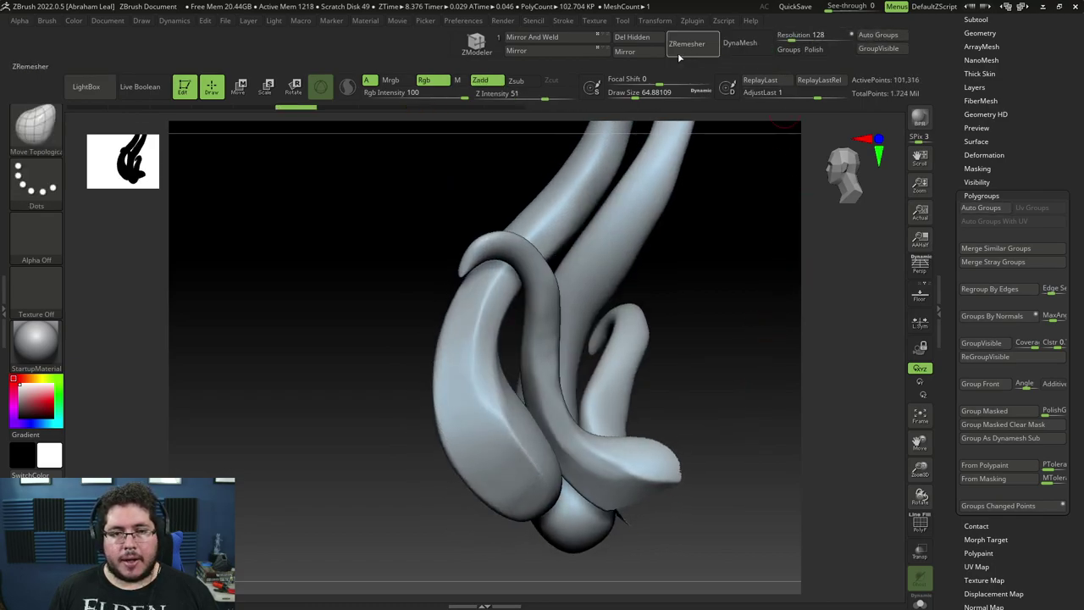
Step: DynaMesh the curved pieces at resolution 128 with Groups enabled, then smooth their cut ends and update the mesh
left_click(791, 52)
left_click(740, 43)
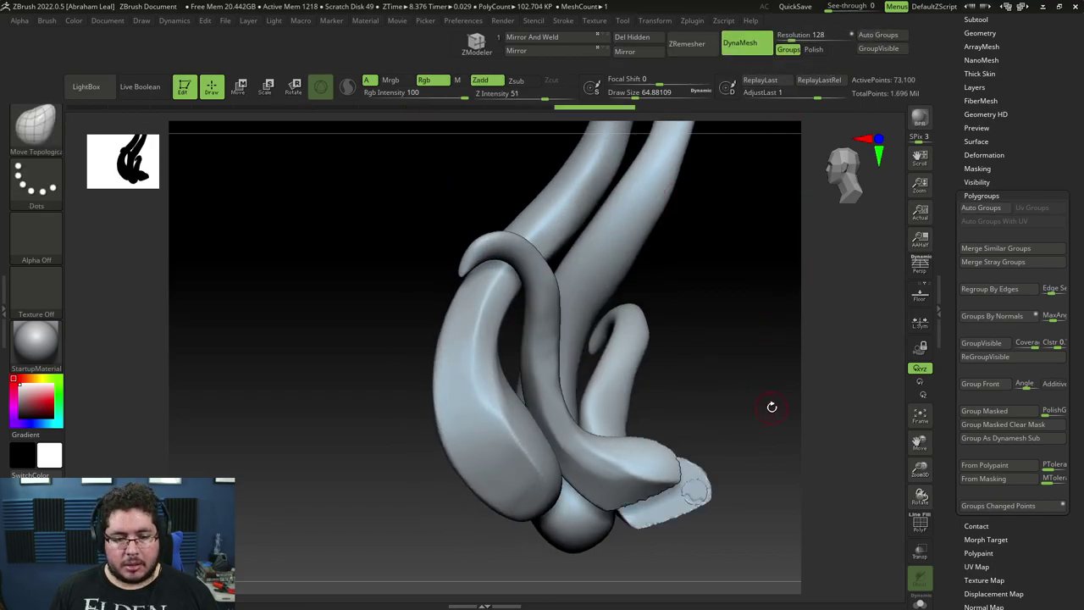
mouse_move(770, 407)
left_mouse_down()
mouse_move(734, 377)
mouse_move(718, 434)
mouse_move(554, 513)
left_mouse_up()
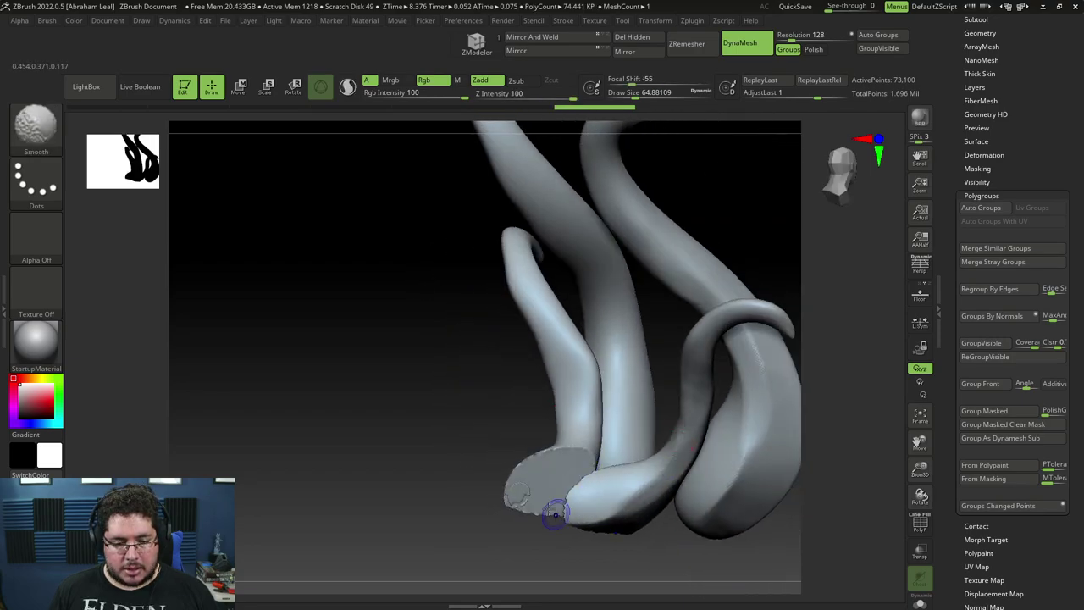
mouse_move(483, 513)
left_mouse_down()
mouse_move(610, 501)
mouse_move(627, 448)
mouse_move(624, 361)
left_mouse_up()
left_click_drag(625, 361, 494, 562, "ctrl")
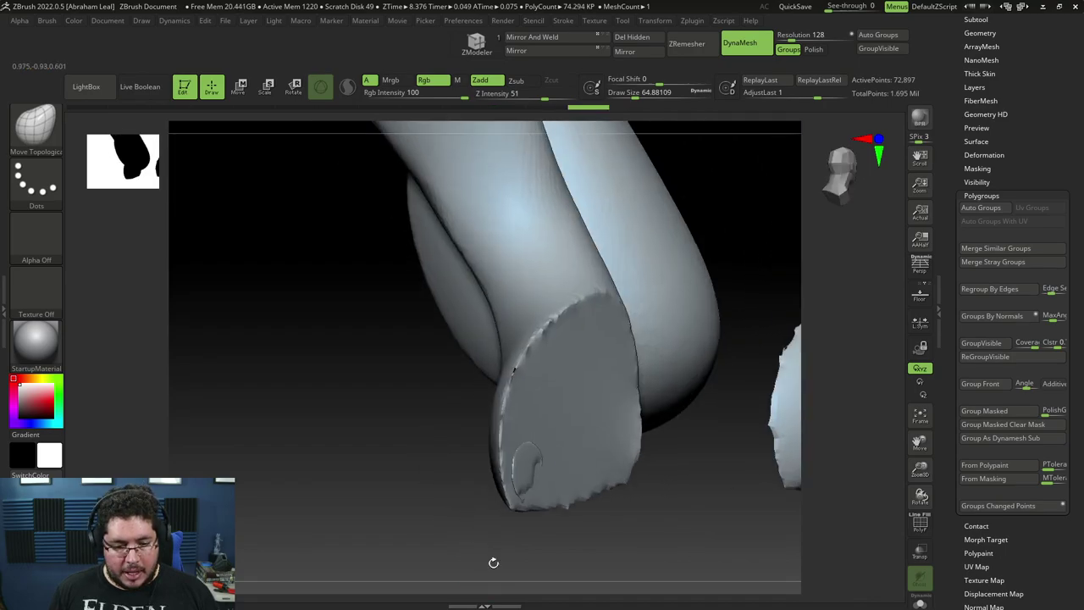
Step: Smooth away the leftover bumps on the cut faces, refresh the DynaMesh and check both pieces' wireframe
left_click(530, 483, "ctrl+shift")
left_click_drag(707, 527, 670, 413, "shift")
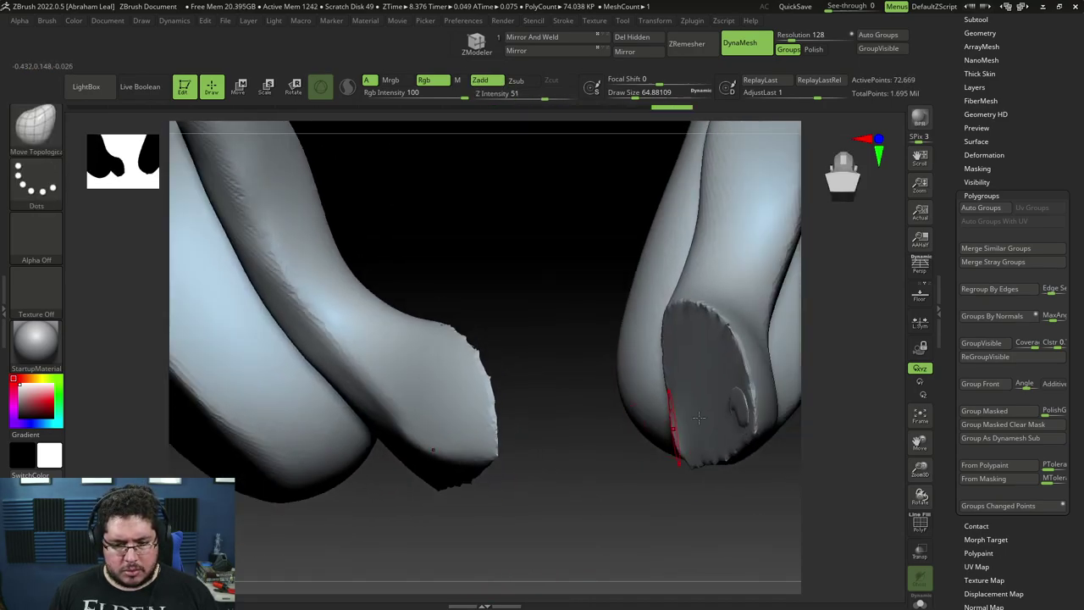
left_click(738, 403, "ctrl+shift")
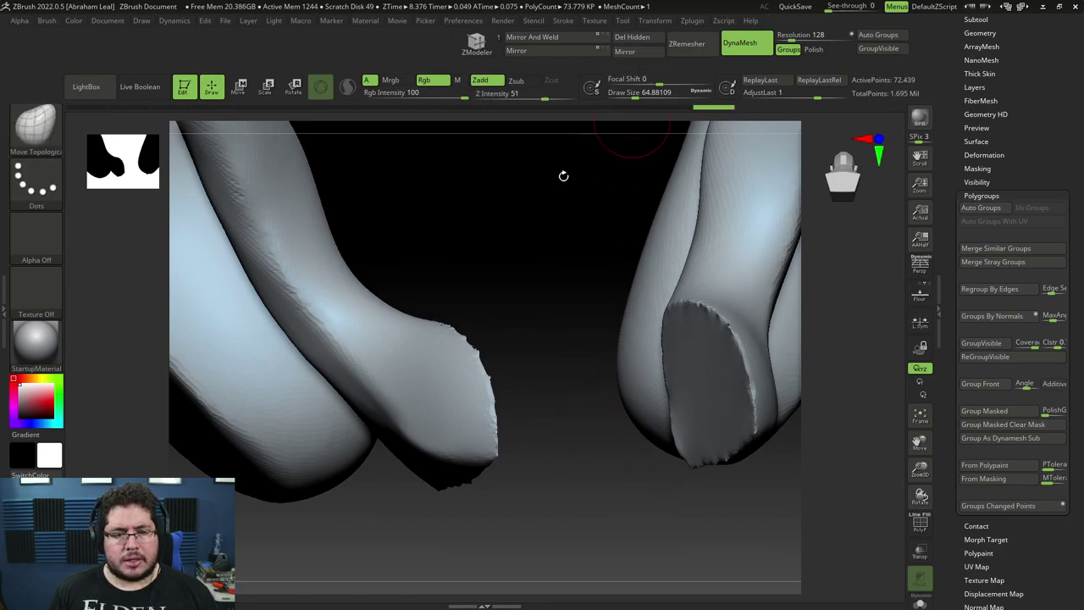
mouse_move(588, 366)
left_mouse_down()
mouse_move(579, 395)
mouse_move(619, 490)
mouse_move(702, 392)
mouse_move(669, 385)
mouse_move(718, 413)
left_mouse_up()
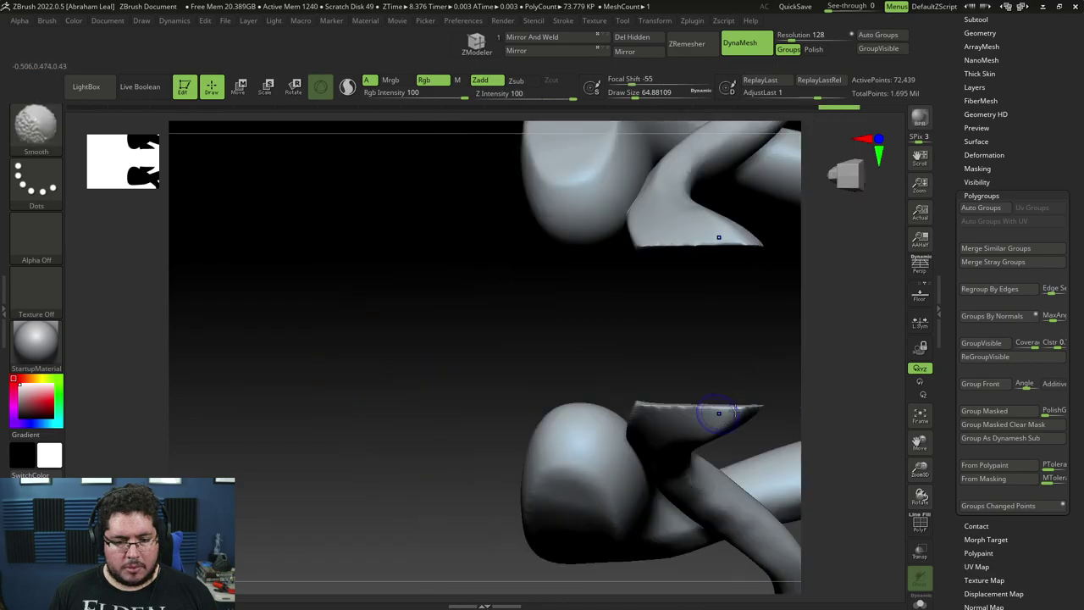
left_click_drag(701, 363, 688, 267, "alt")
left_click(921, 525)
left_click_drag(598, 382, 552, 480)
key("f")
left_click(920, 524)
left_click_drag(763, 513, 745, 512)
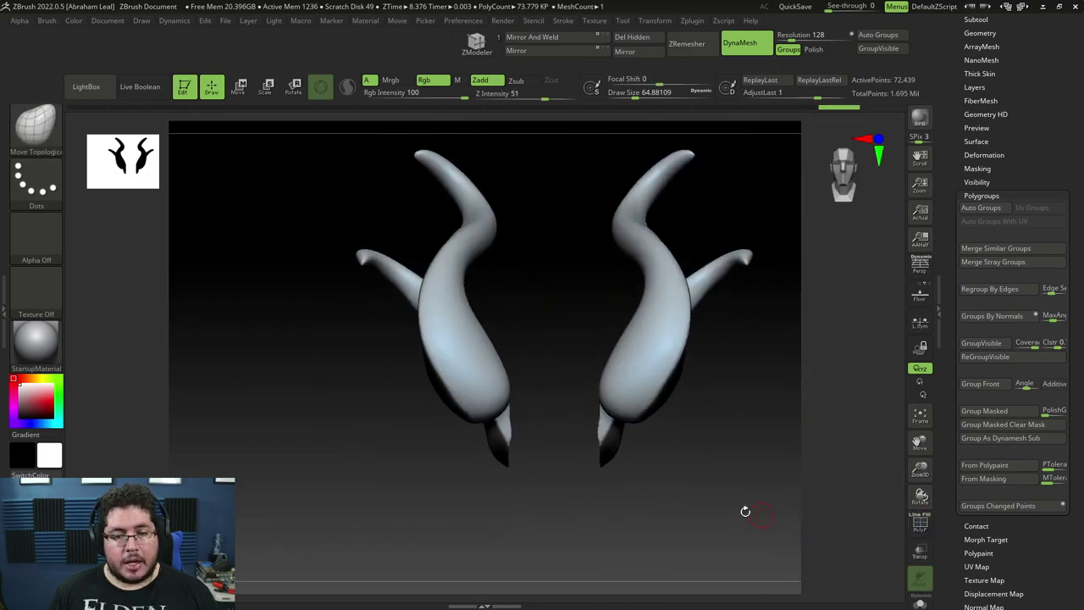
Step: Run ZRemesher on the curved pieces with a Target Polygons Count of 5 and Adapt enabled
left_click(1023, 196)
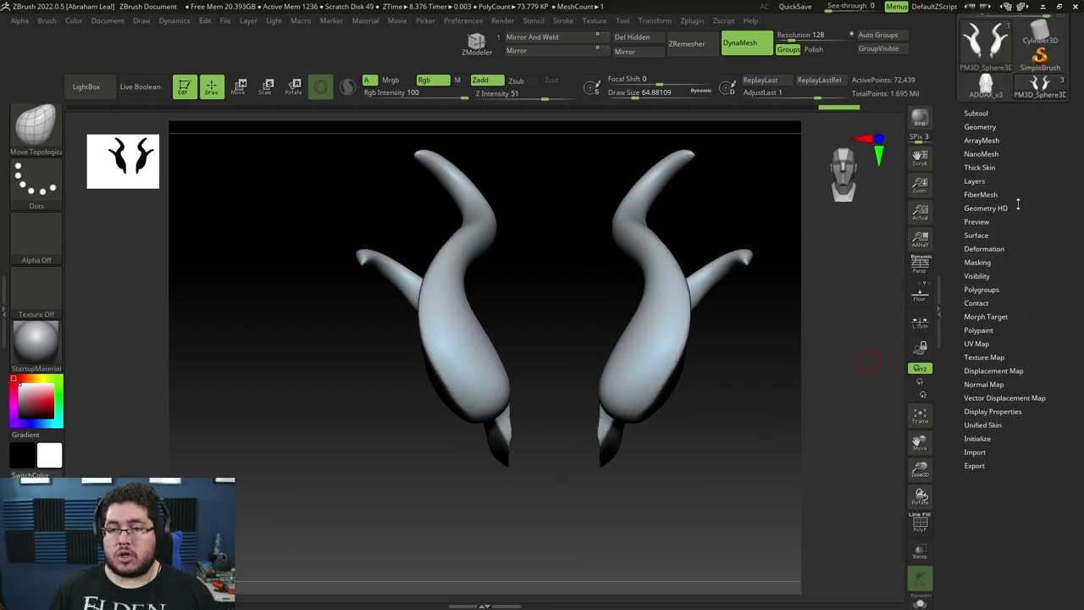
left_click(977, 126)
left_click_drag(725, 385, 906, 314)
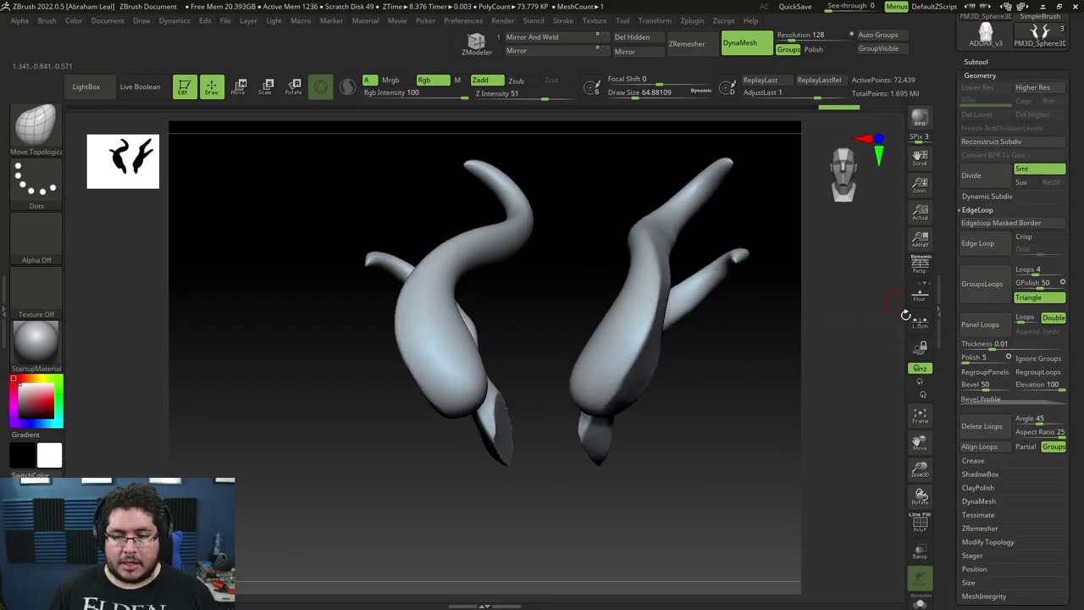
left_click(981, 527)
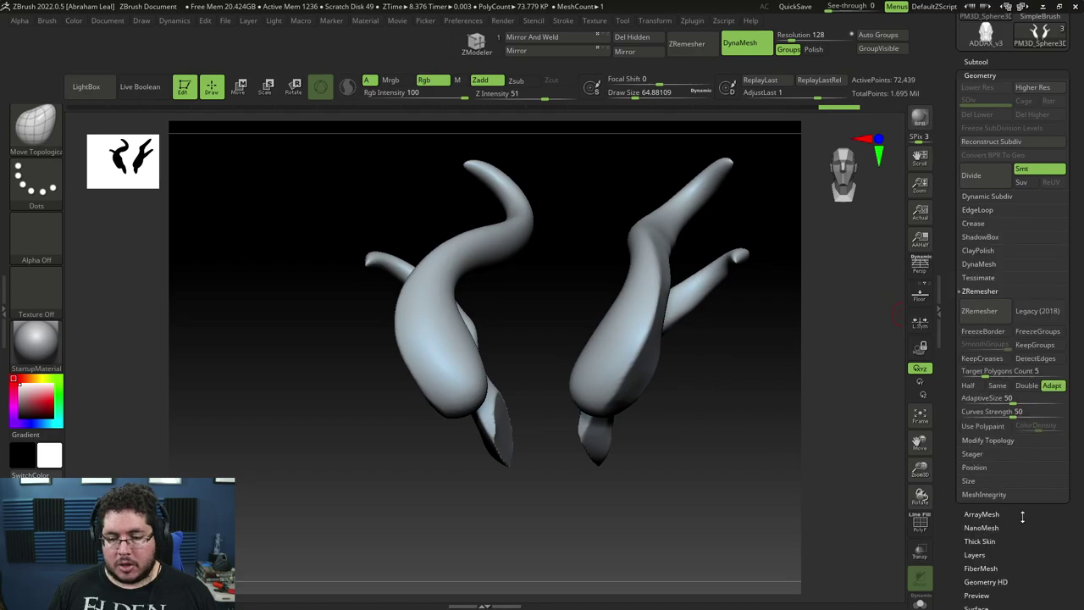
left_click(966, 313)
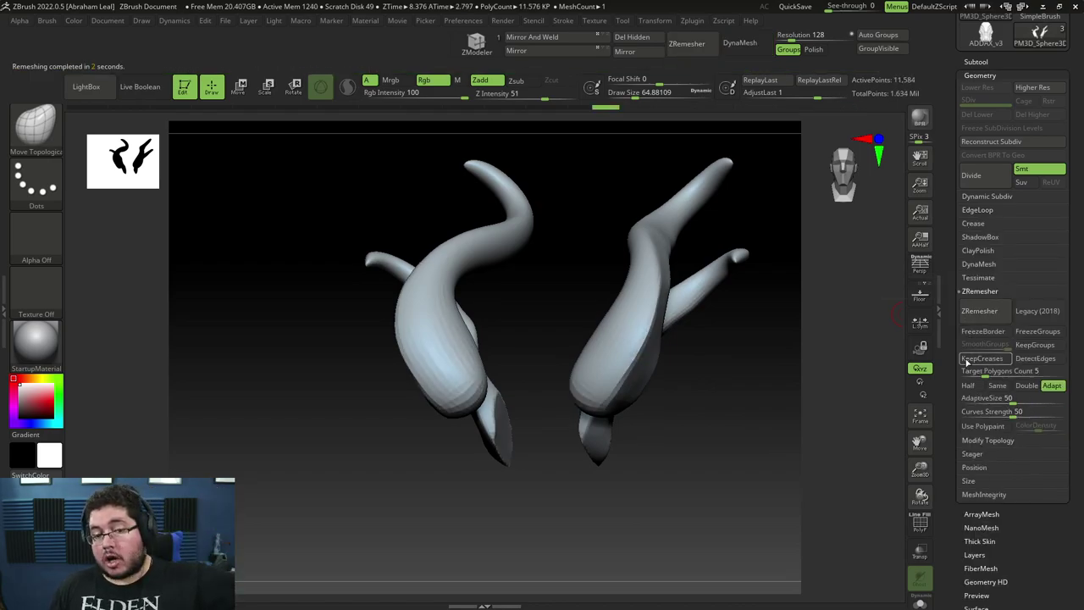
left_click_drag(578, 465, 794, 443)
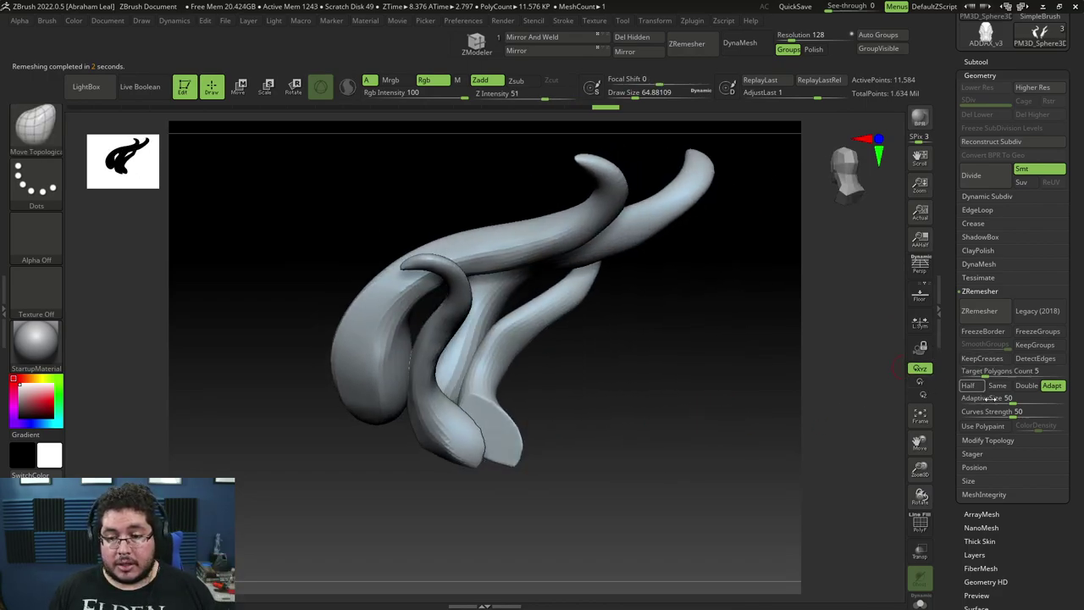
Step: Run ZRemesher again on the curved pieces with the Half option and check the resulting wireframe
left_click(971, 385)
left_click(981, 312)
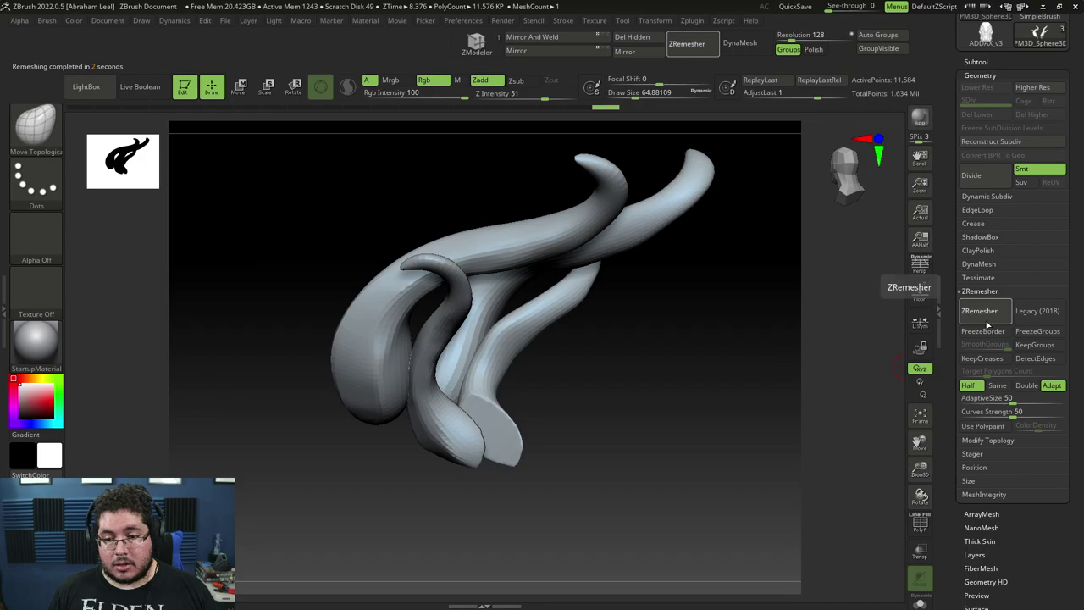
left_click_drag(683, 413, 710, 410)
left_click(983, 313)
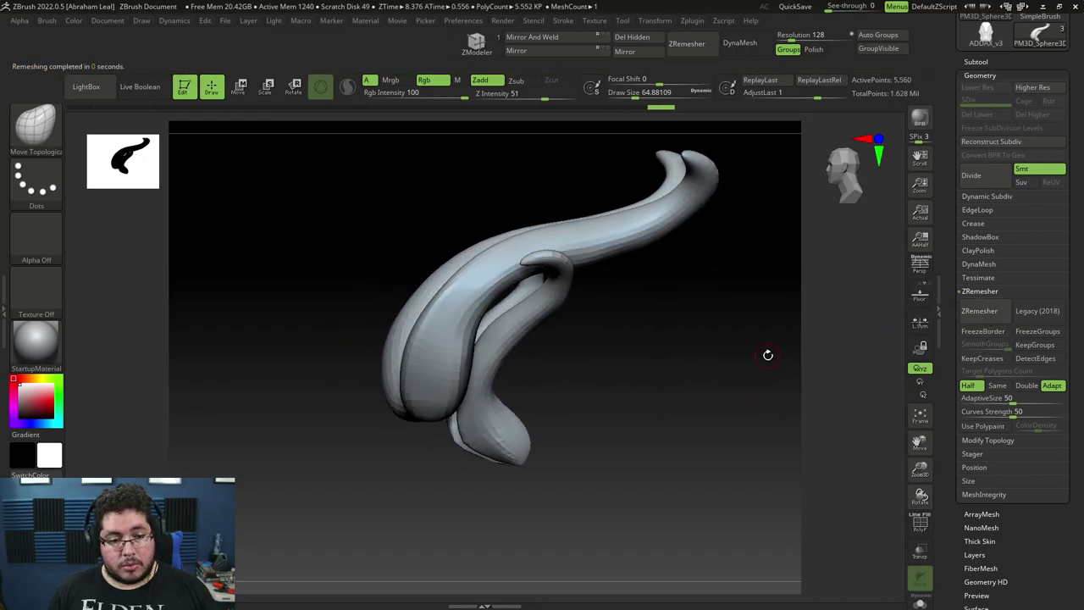
left_click_drag(768, 355, 865, 484)
left_click(919, 525)
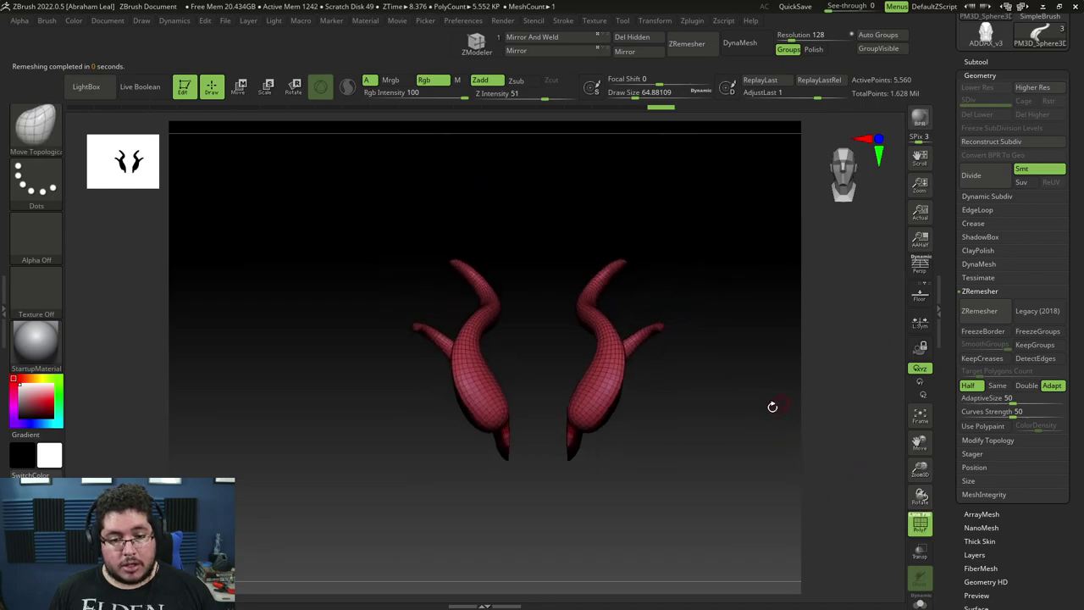
left_click_drag(770, 407, 757, 465)
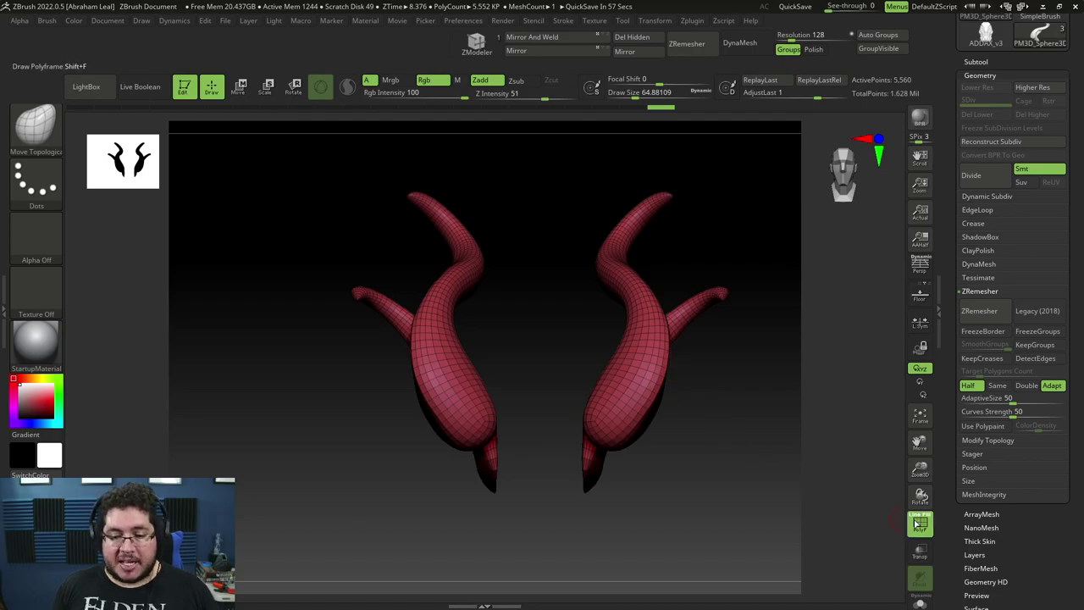
left_click(920, 523)
Step: Export the selected curved subtool as ADDAX_Horns in FBX 2020 format with Maya Y Up orientation
scroll(1074, 185, "up", 5)
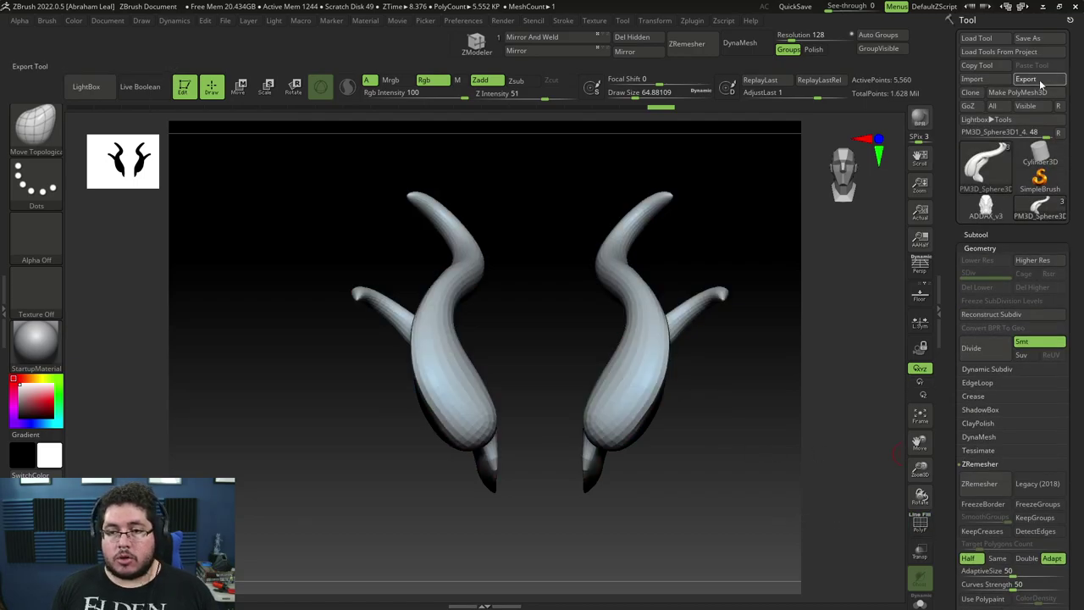
left_click(1041, 81)
left_click(150, 91)
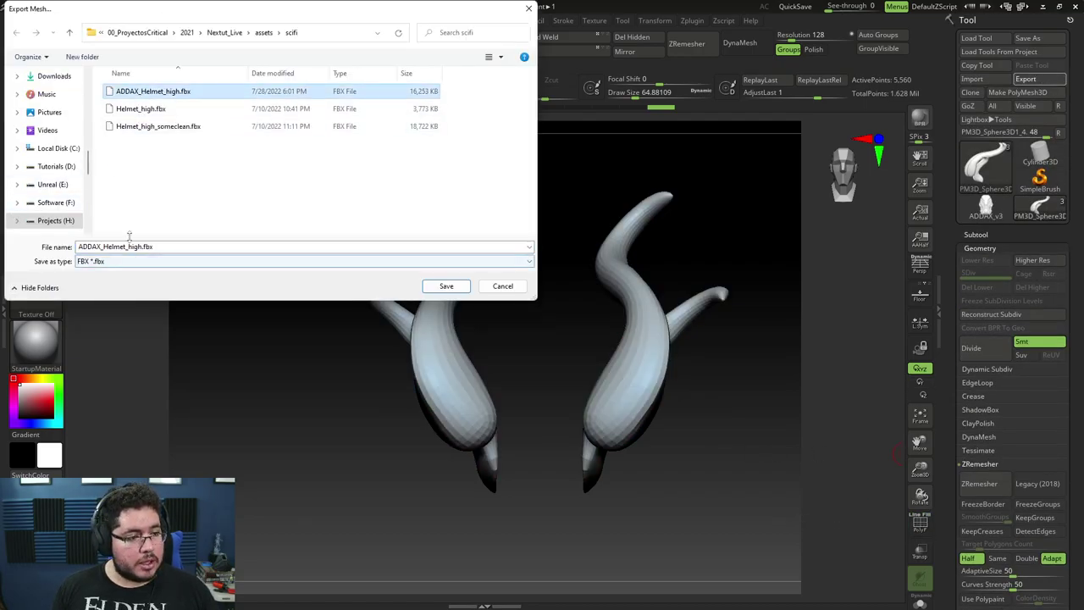
left_click(173, 247)
left_click(173, 247)
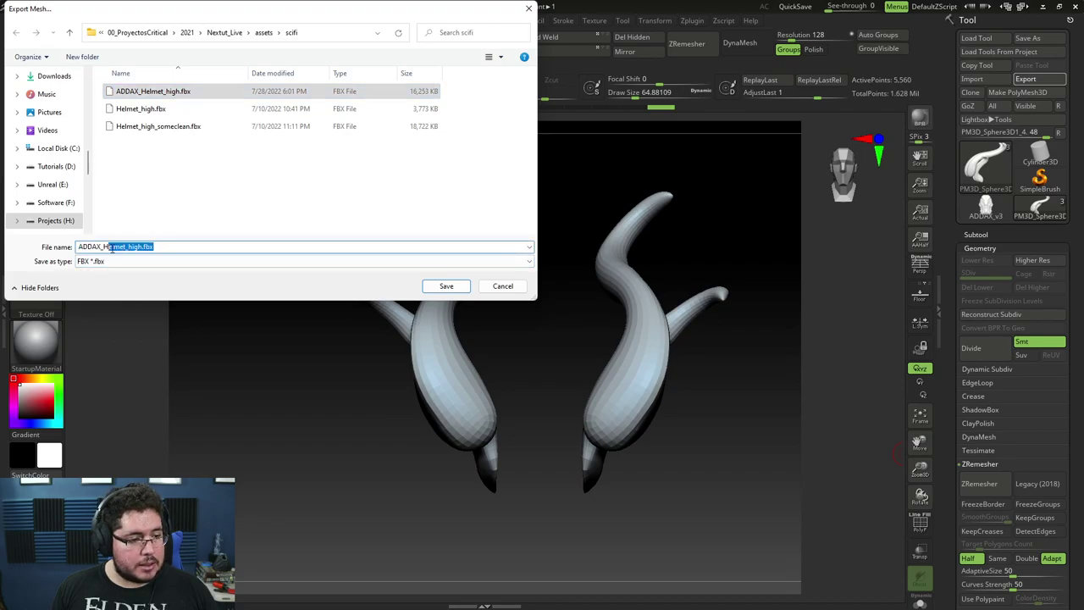
type("ornbs")
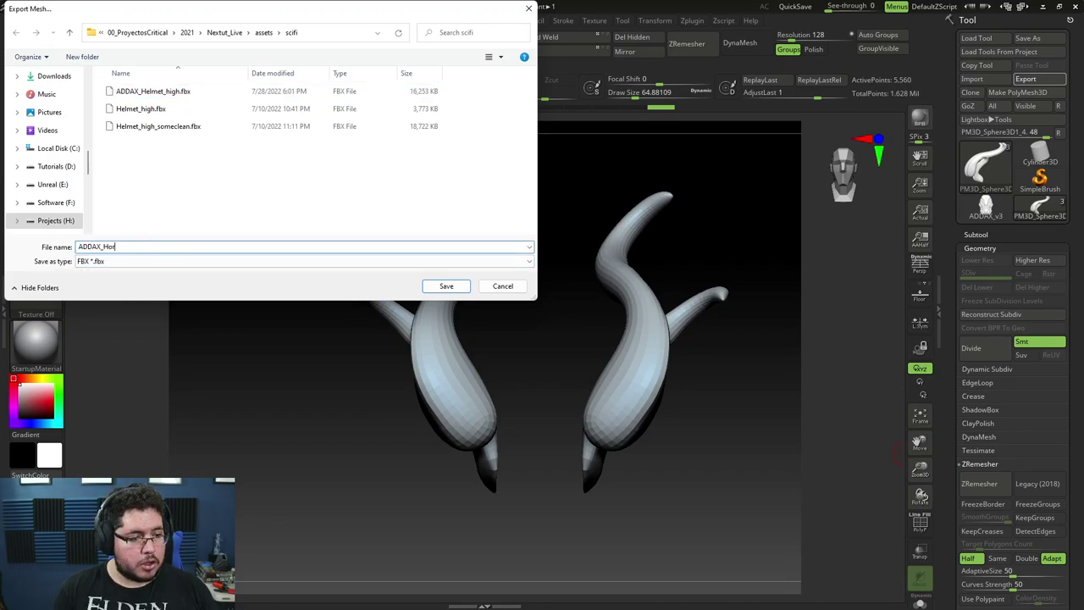
key("Return")
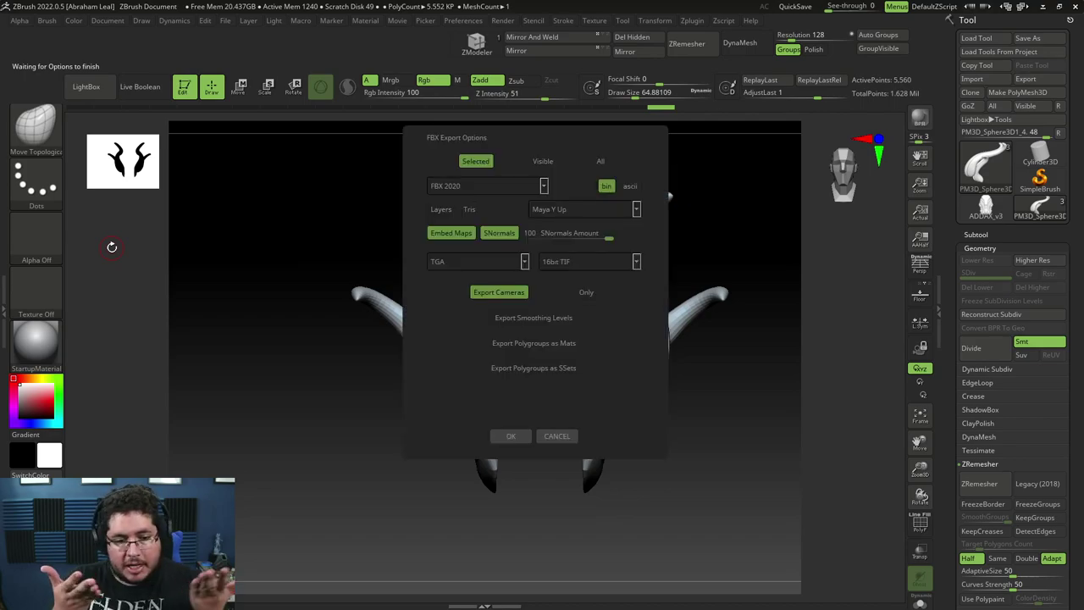
left_click(509, 436)
Step: Inspect the exported horns' shape and wireframe from several angles
left_click_drag(574, 508, 630, 424)
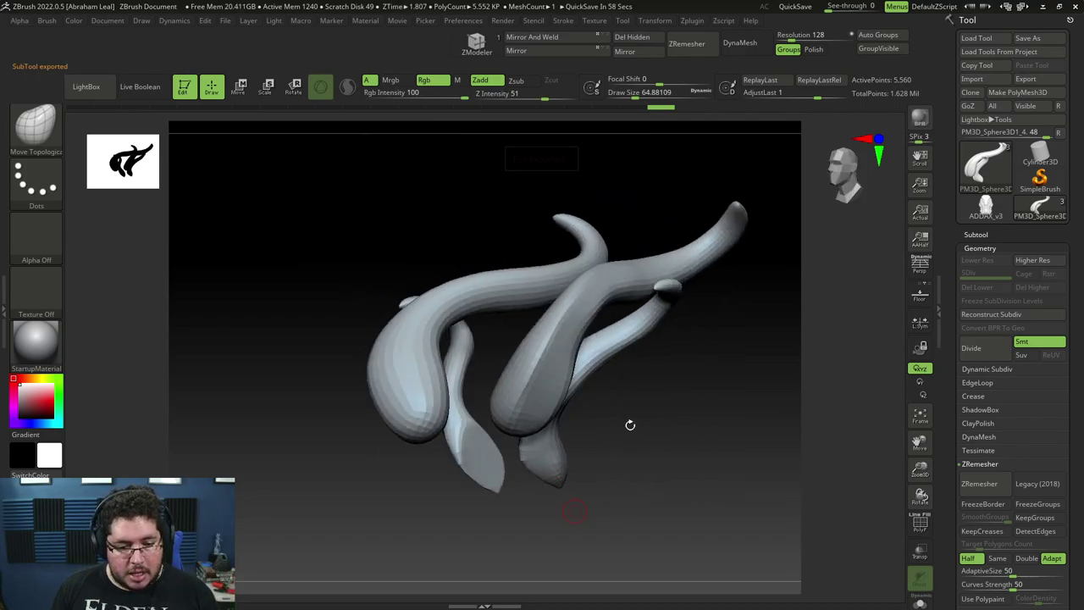
left_click_drag(654, 468, 684, 444)
left_click(920, 522)
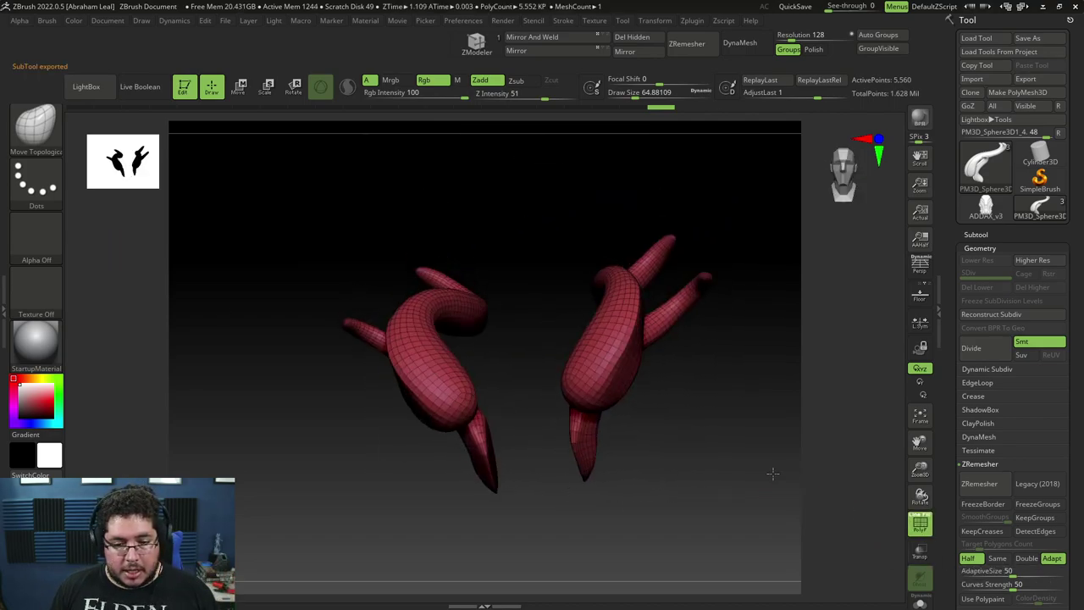
mouse_move(770, 469)
left_mouse_down()
mouse_move(726, 399)
mouse_move(801, 452)
mouse_move(782, 486)
left_mouse_up()
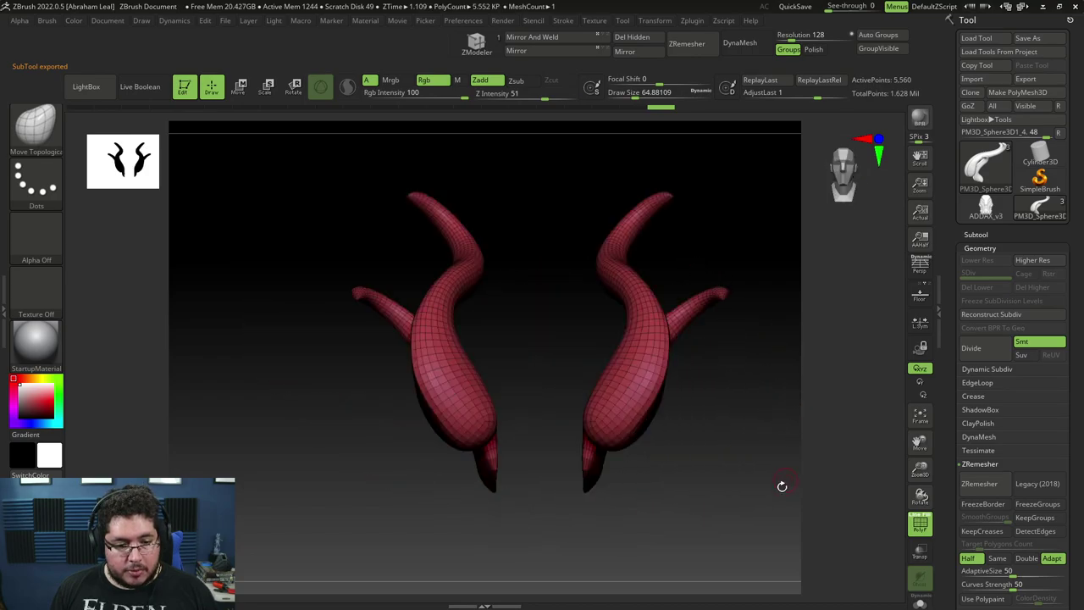
left_click(921, 527)
left_click_drag(799, 411, 736, 396, "alt")
left_click_drag(709, 430, 751, 448)
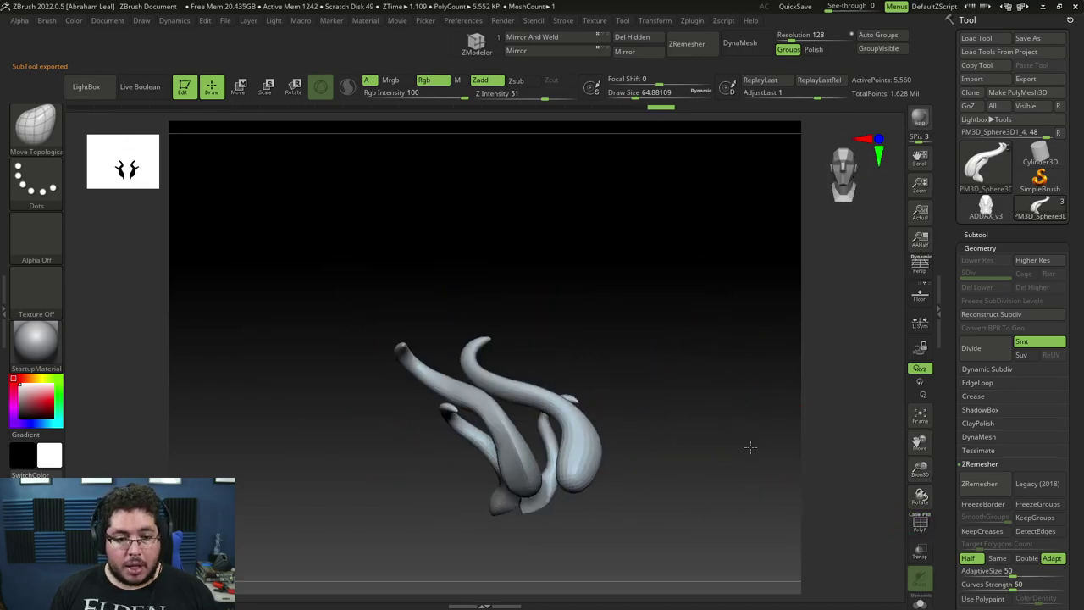
key("f")
left_click_drag(789, 303, 746, 379)
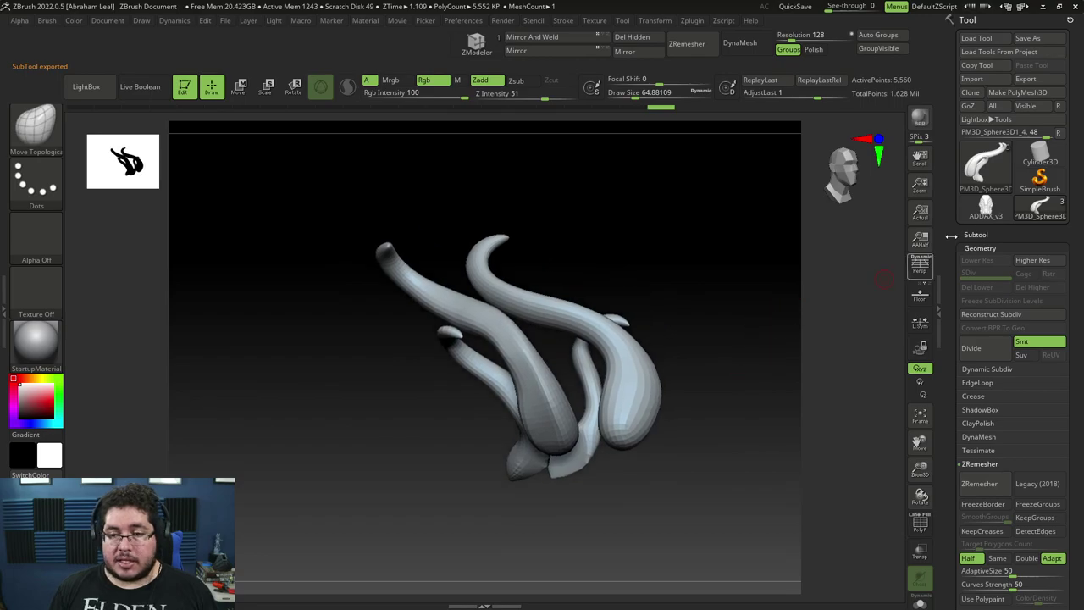
Step: Select the PM3D_Cube3D2 subtool and check the angular plates' wireframe, polygroups and overall shape
left_click(1028, 216)
left_click(976, 235)
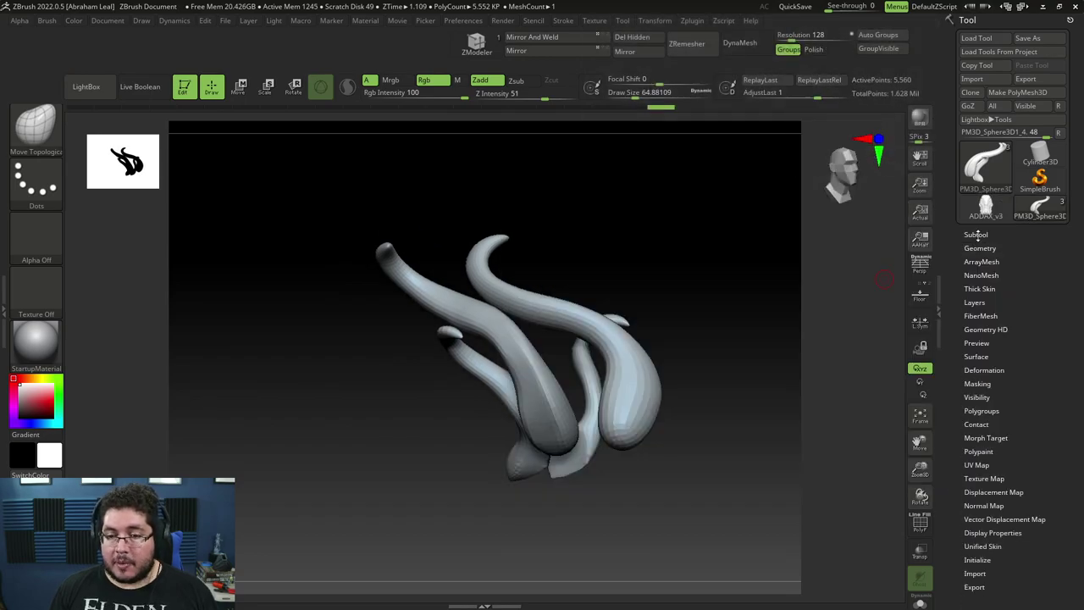
left_click(1009, 142)
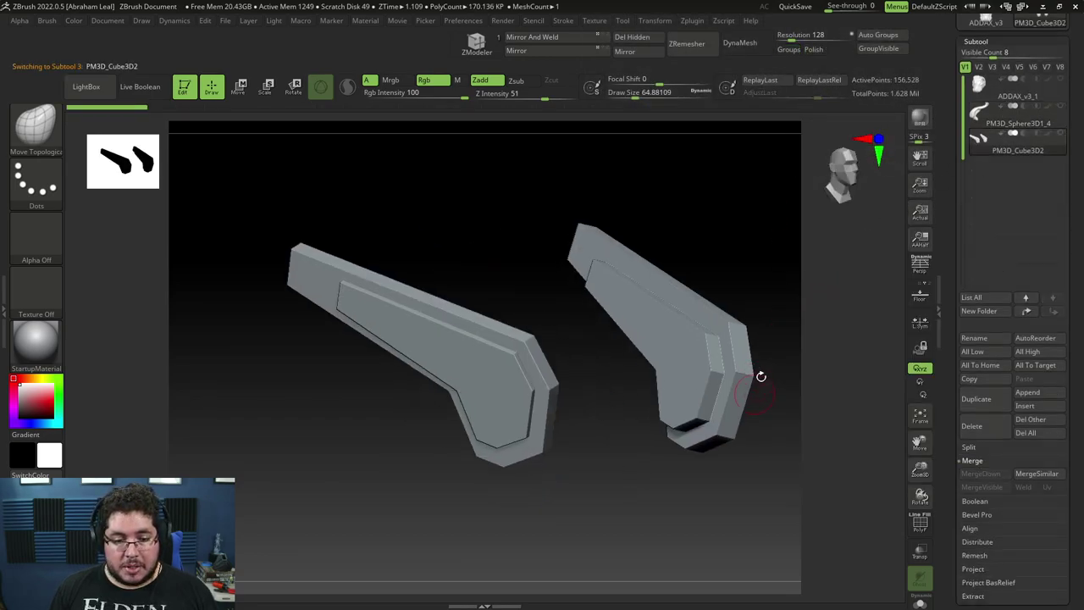
left_click(921, 524)
mouse_move(823, 494)
left_mouse_down()
mouse_move(798, 508)
mouse_move(721, 469)
mouse_move(737, 497)
mouse_move(767, 471)
mouse_move(834, 486)
left_mouse_up()
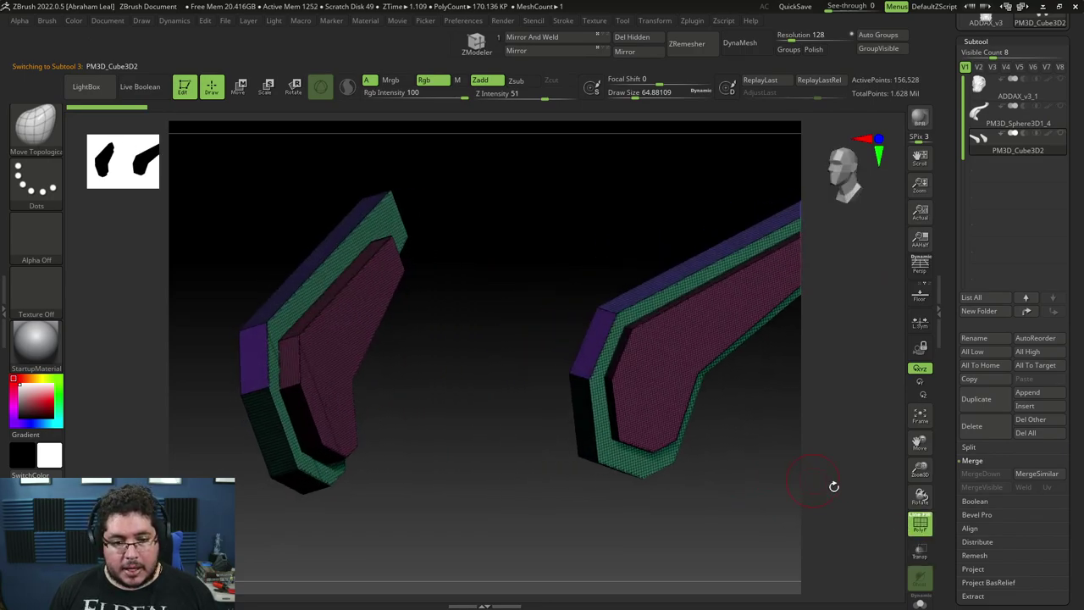
left_click(920, 524)
left_click_drag(777, 450, 717, 418)
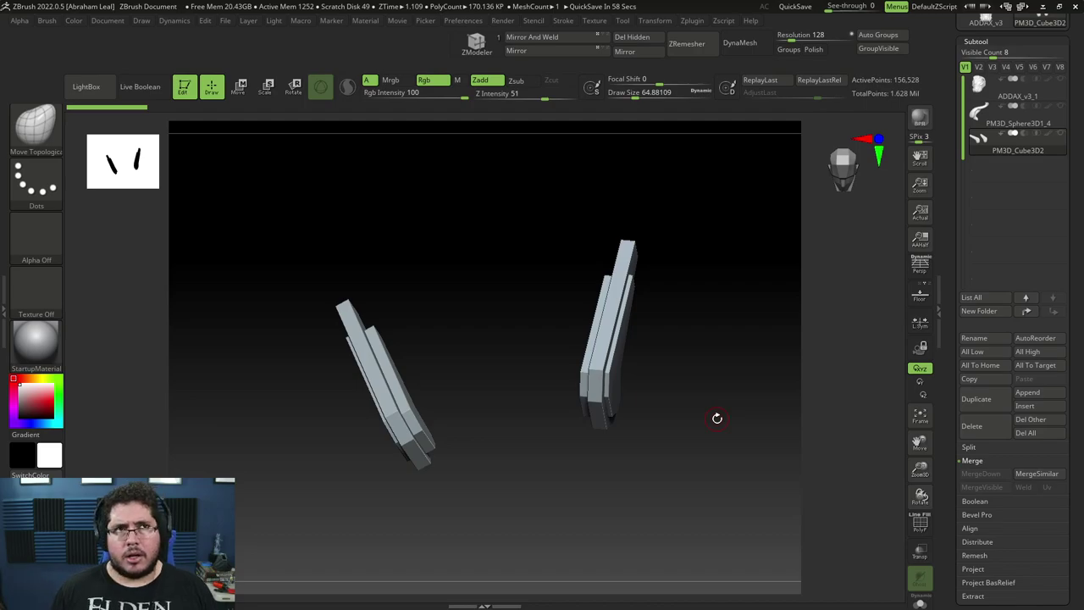
left_click_drag(717, 417, 692, 365, "shift")
left_click_drag(689, 406, 722, 354, "alt")
left_click_drag(722, 354, 733, 382)
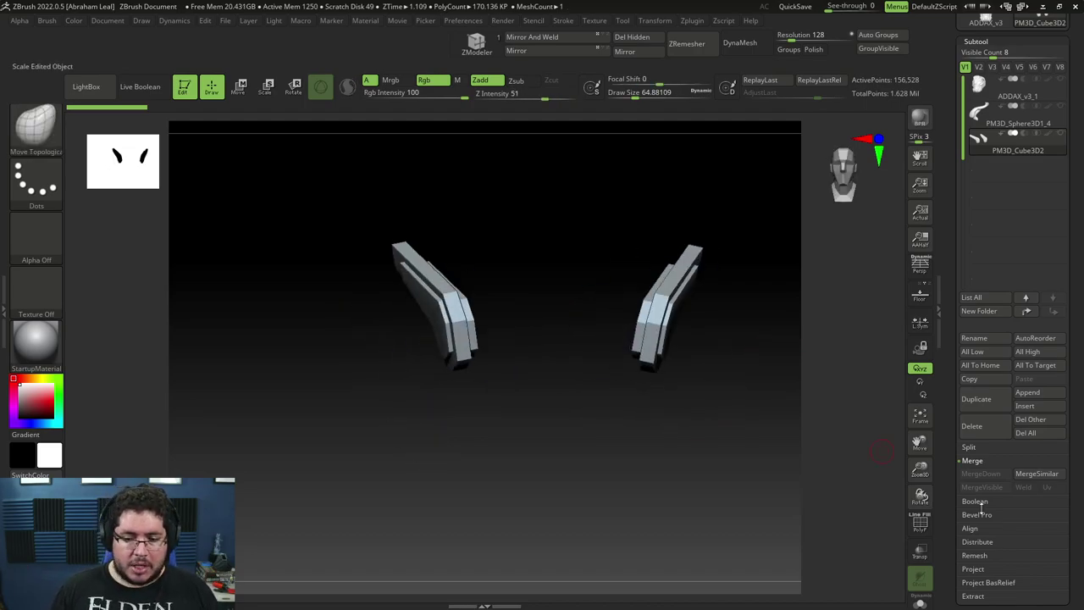
Step: Run ZRemesher on the PM3D_Cube3D2 plates with a Target Polygons Count of 5 and inspect their wireframe
scroll(1058, 409, "down", 4)
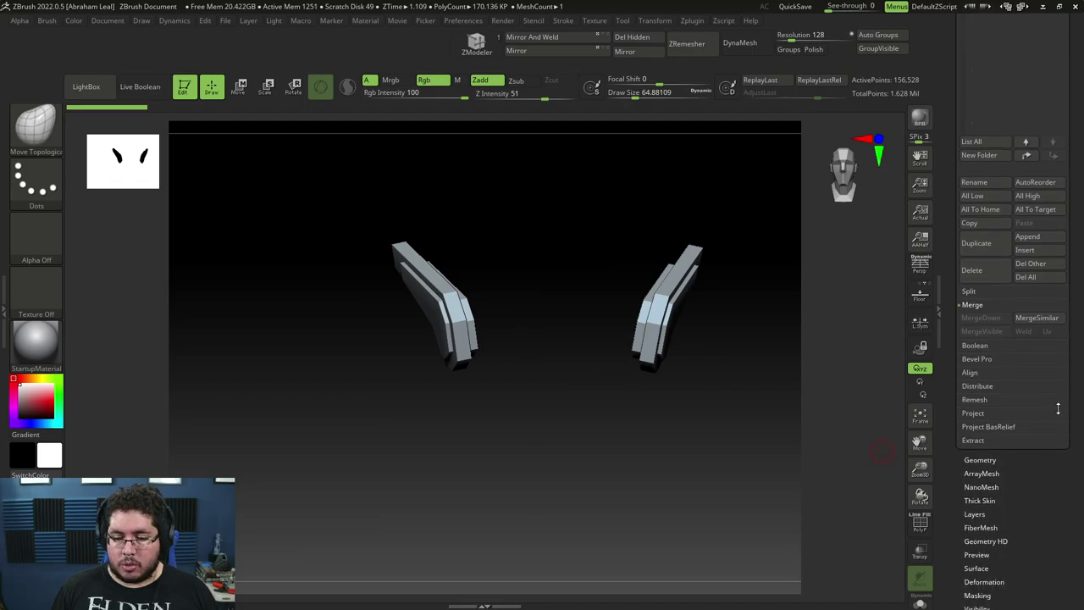
left_click(981, 460)
left_click(979, 268)
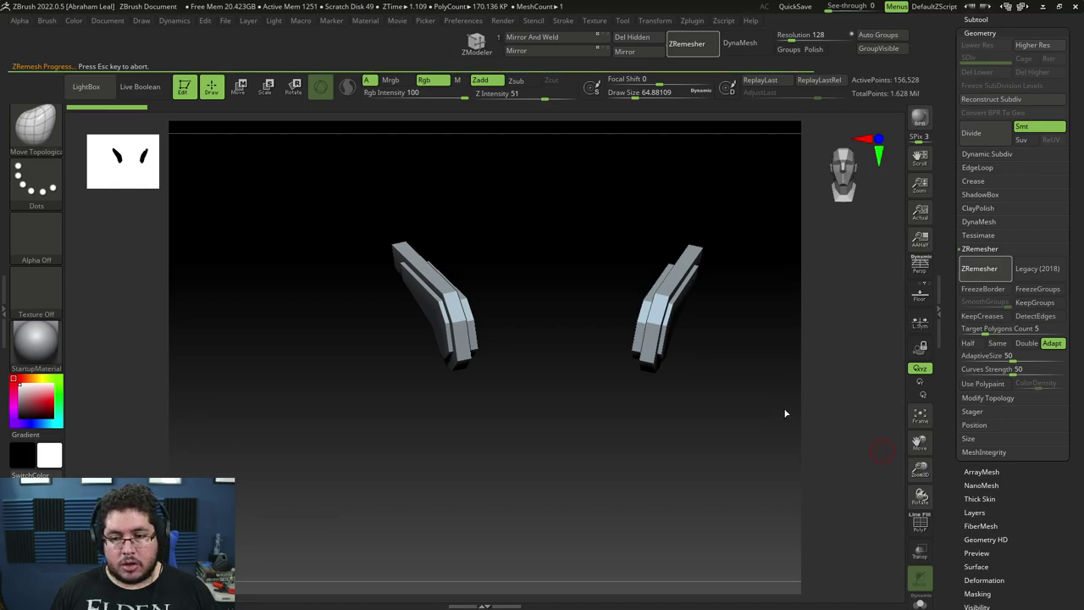
left_click_drag(764, 410, 773, 481)
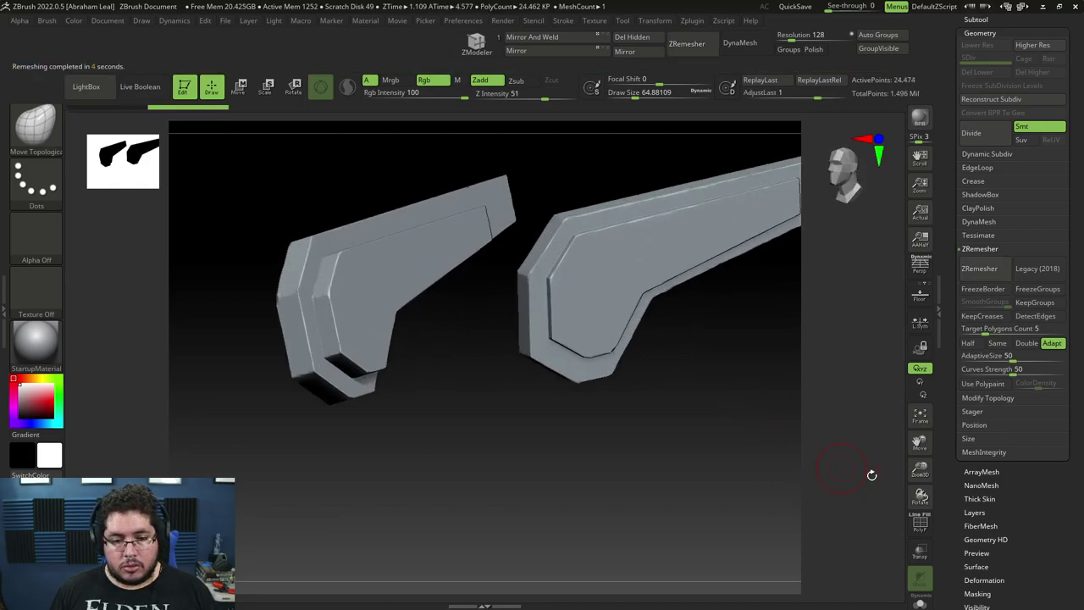
left_click(921, 524)
left_click_drag(752, 436, 745, 487, "alt")
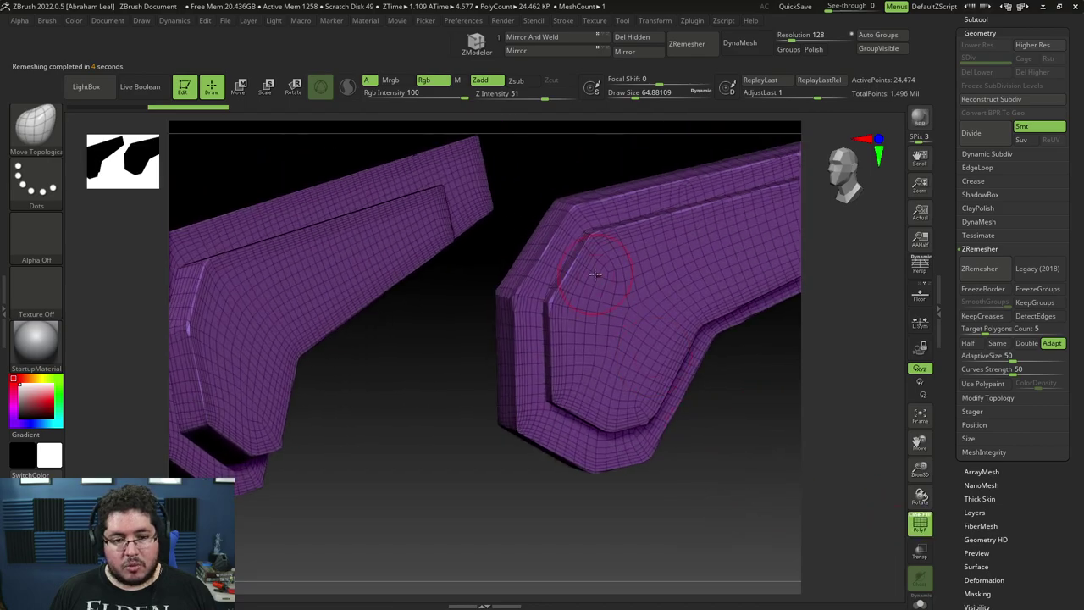
Step: Undo the last remesh, try ZRemesher on the plates with DetectEdges enabled, and undo that result too
key("ctrl+z")
left_click(1043, 316)
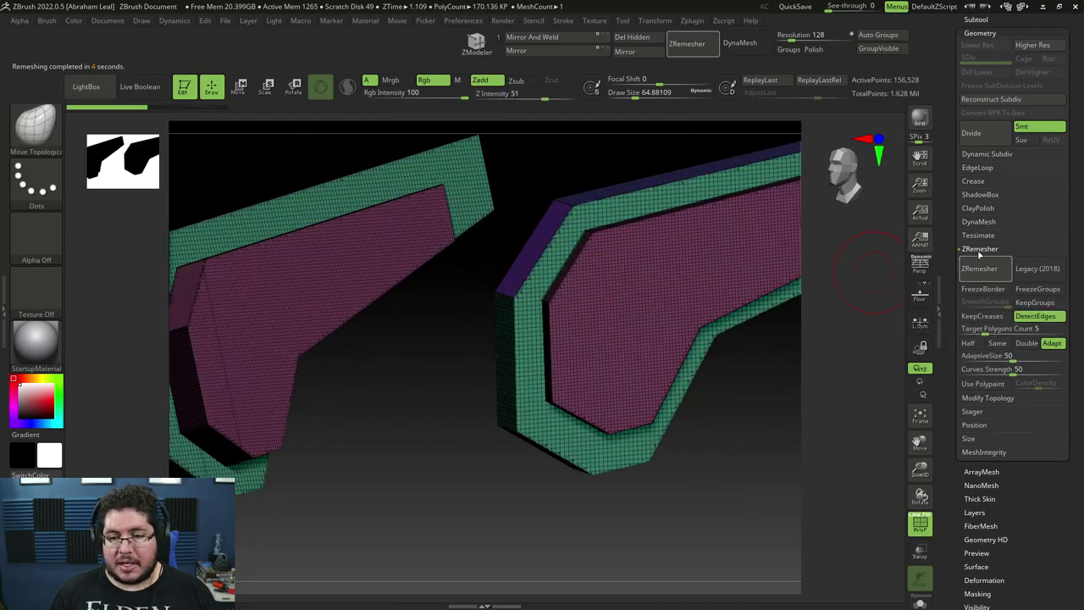
left_click(983, 271)
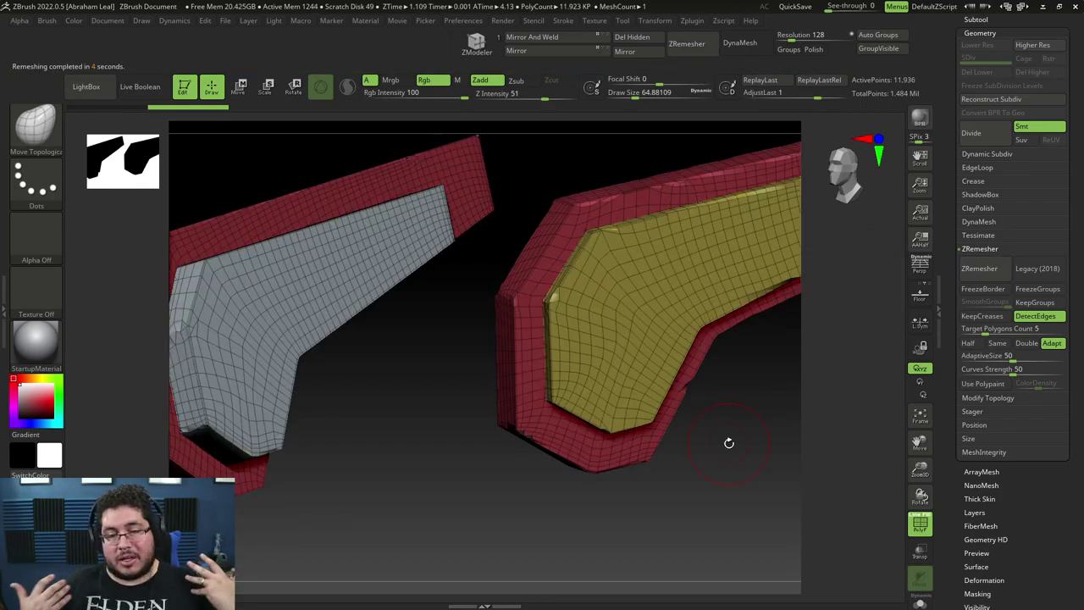
left_click_drag(730, 443, 792, 458)
key("ctrl+z")
Step: Turn off Adapt and try ZRemesher again on the plates with DetectEdges enabled
left_click_drag(562, 454, 492, 445, "alt")
left_click_drag(778, 471, 401, 390, "alt")
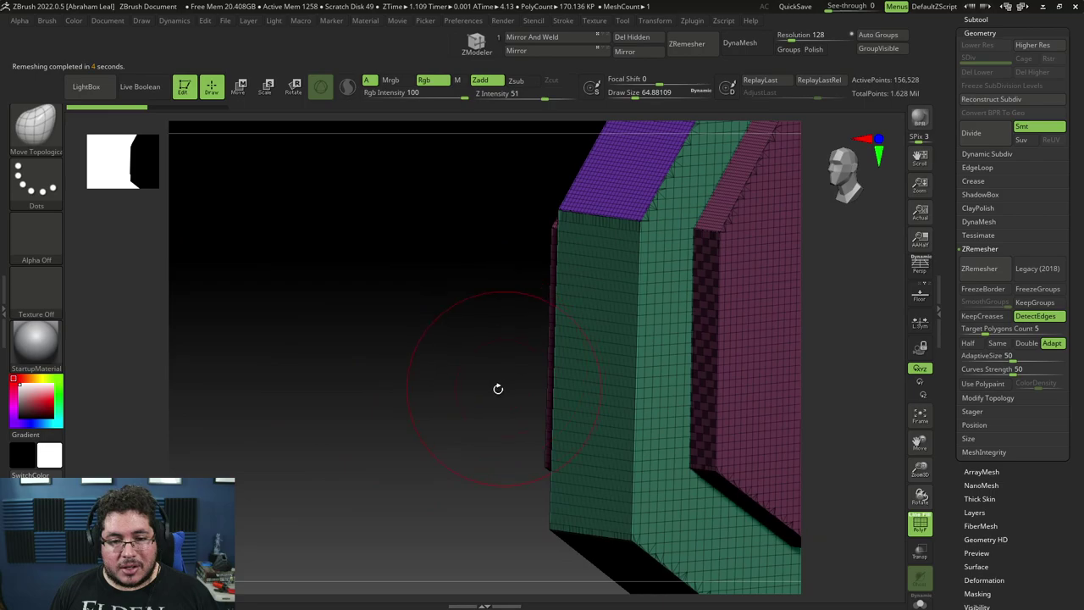
left_click_drag(497, 387, 485, 323)
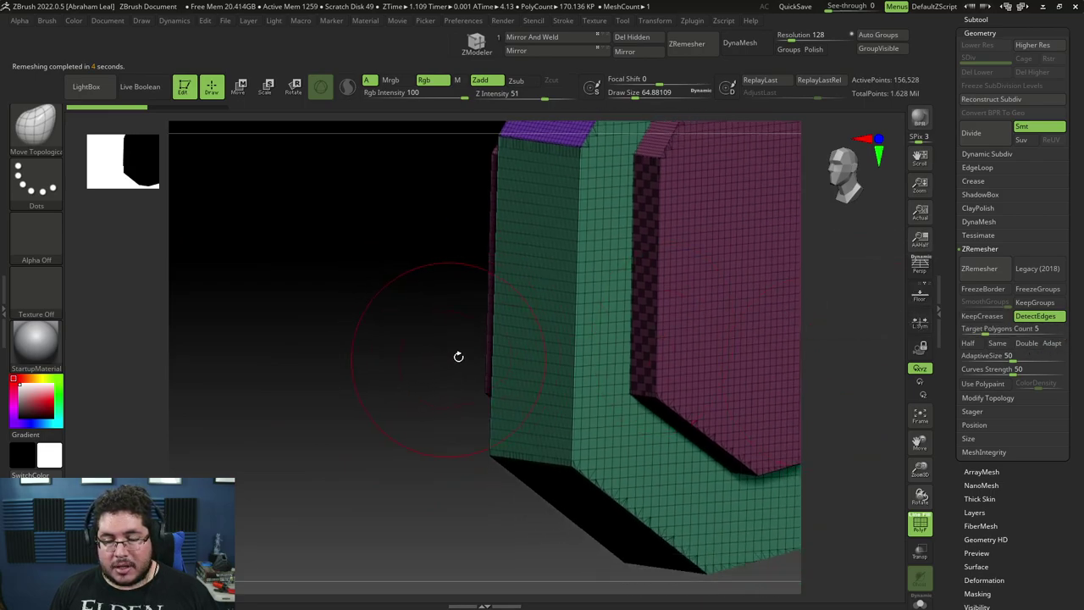
left_click(979, 269)
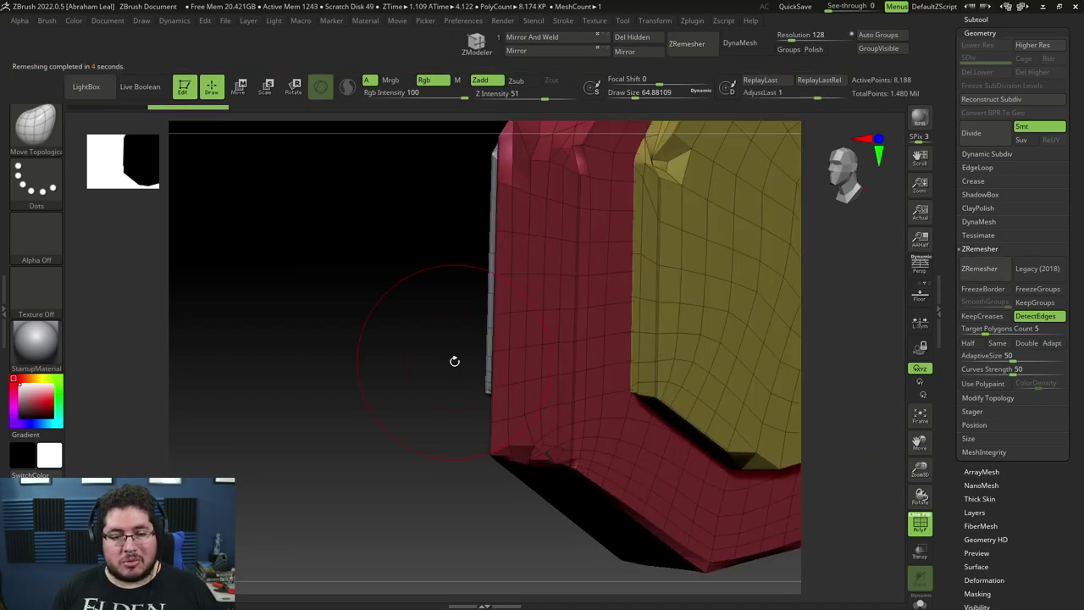
Step: Isolate one plate polygroup to check its remeshed corners, restore the full view and undo the remesh
left_click_drag(455, 361, 607, 453)
left_click(364, 331, "ctrl+shift")
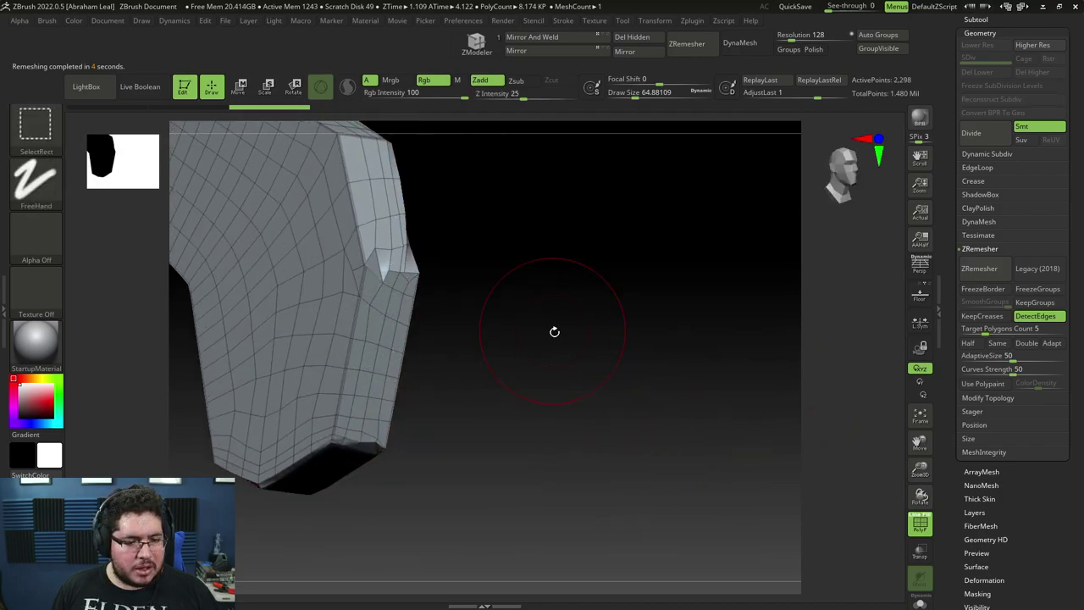
left_click(555, 332, "ctrl+shift")
left_click_drag(647, 361, 680, 361)
key("ctrl+z")
key("ctrl+z")
key("ctrl+z")
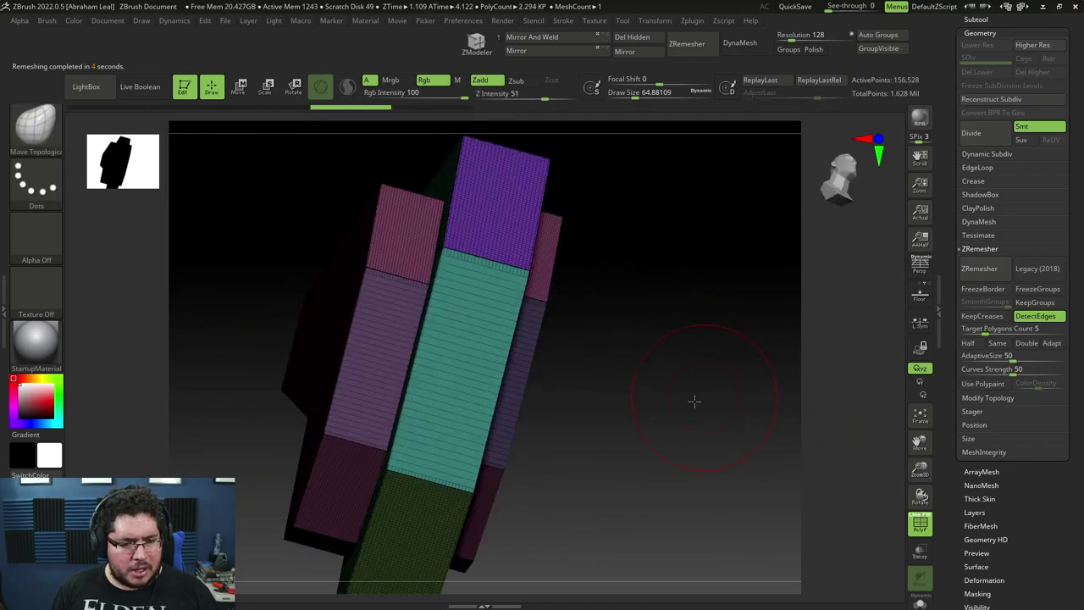
Step: Try DynaMesh on the plates at Resolution 128 and undo it
left_click_drag(695, 402, 670, 402, "shift")
left_click_drag(709, 513, 647, 372, "alt")
left_click_drag(712, 486, 702, 155, "alt")
left_click(741, 49)
left_click_drag(716, 293, 782, 436, "alt")
key("ctrl+z")
Step: DynaMesh the plates at Resolution 1024 with Polish enabled and check the surface without the wireframe
left_click(793, 35)
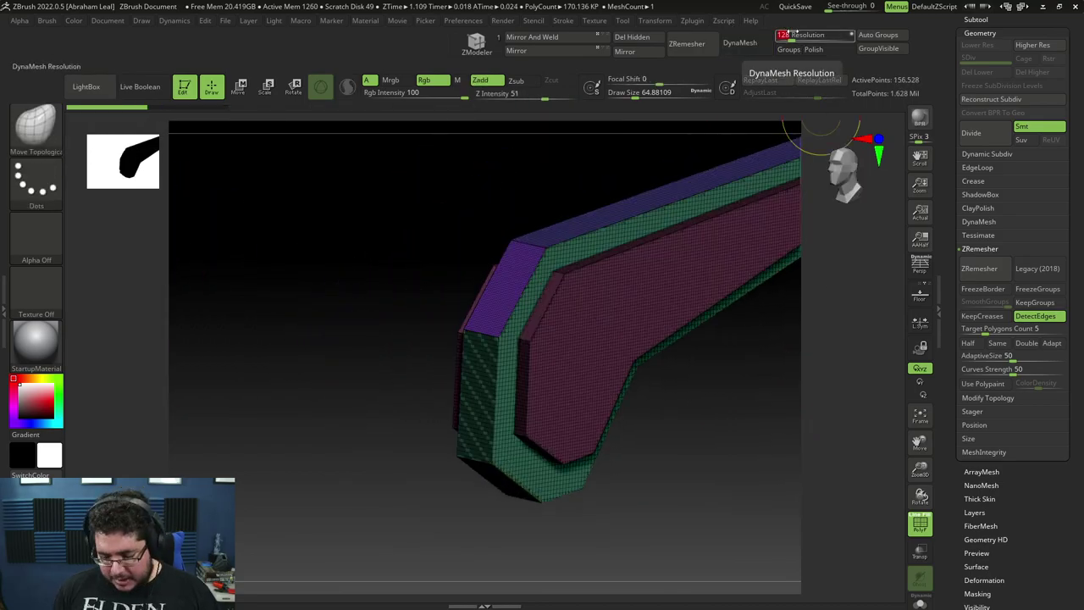
left_click(813, 49)
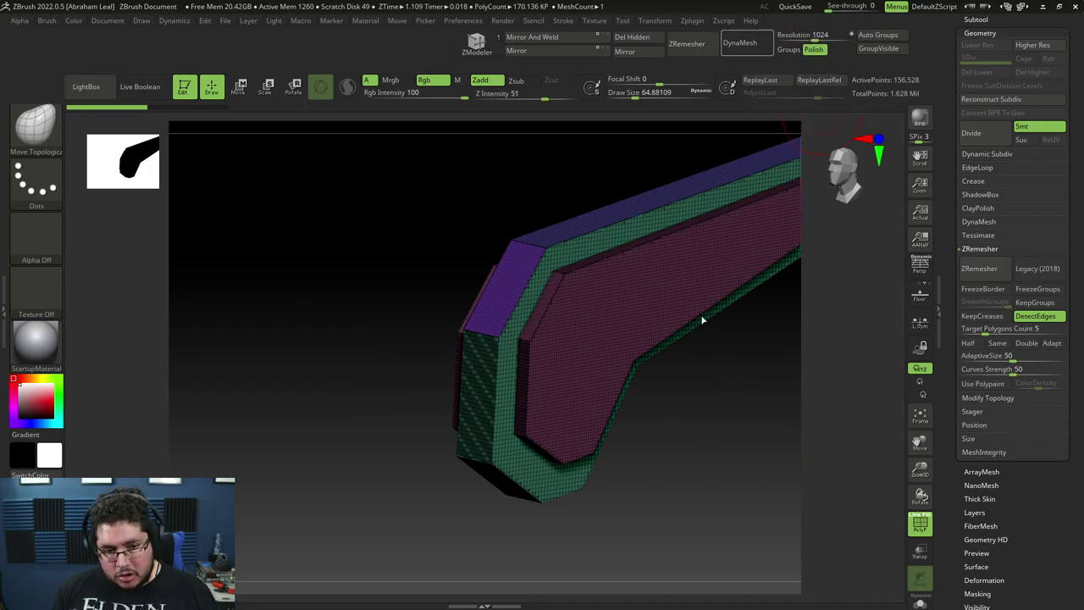
left_click(920, 524)
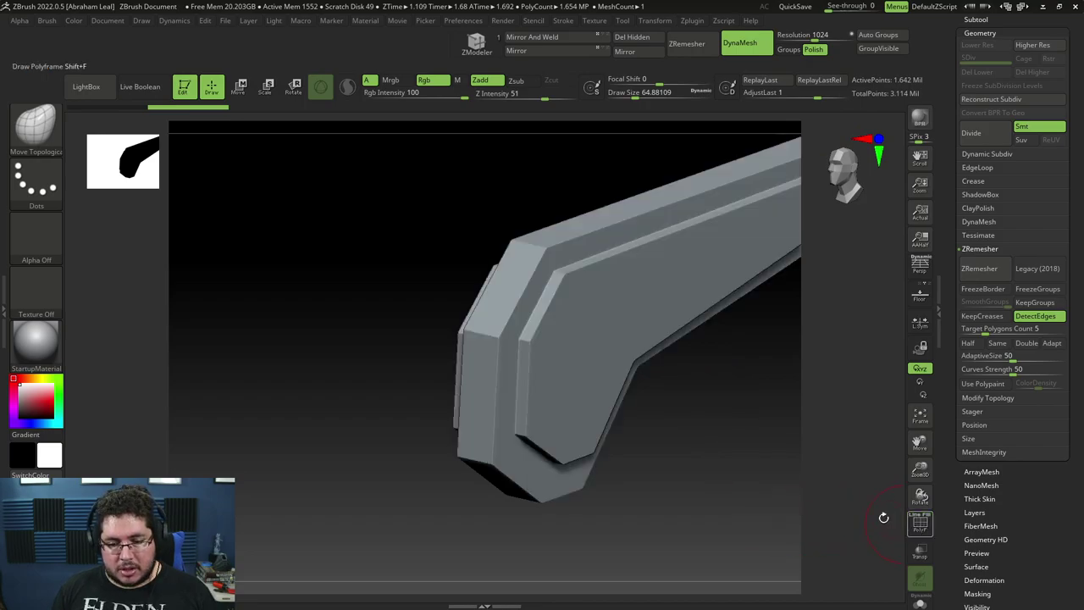
left_click_drag(813, 483, 800, 415)
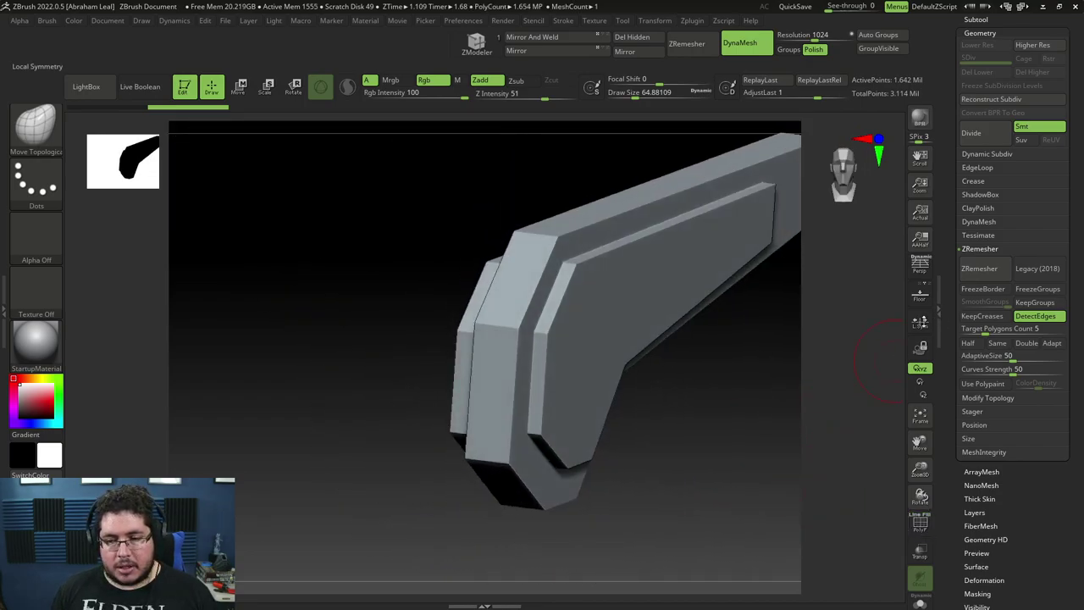
Step: Try ZRemesher on the DynaMeshed plates, check the wireframe, and undo both the remesh and the DynaMesh
left_click(979, 270)
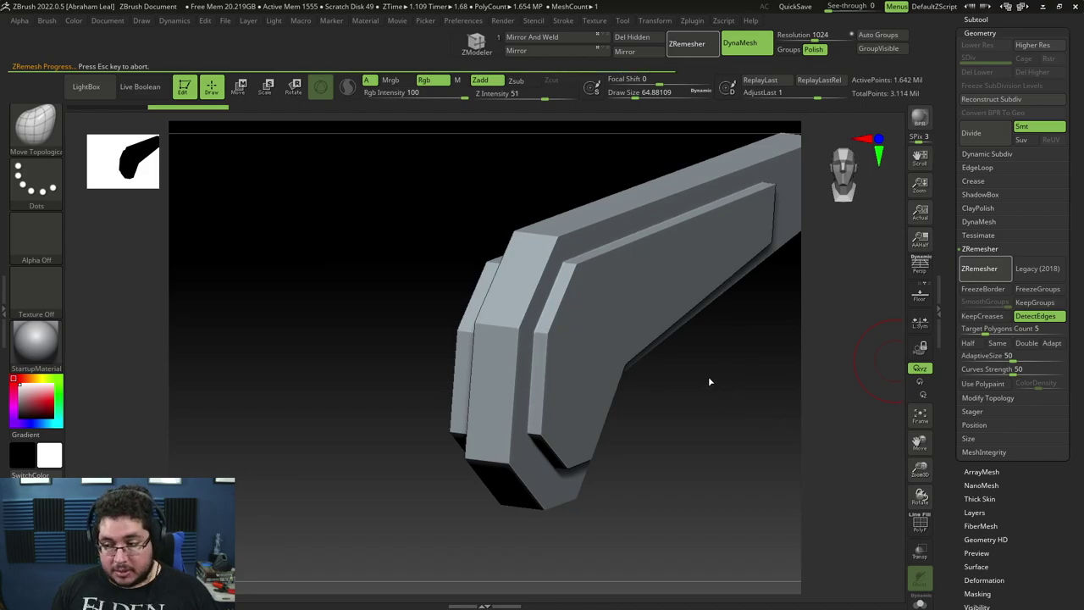
left_click_drag(726, 313, 839, 398)
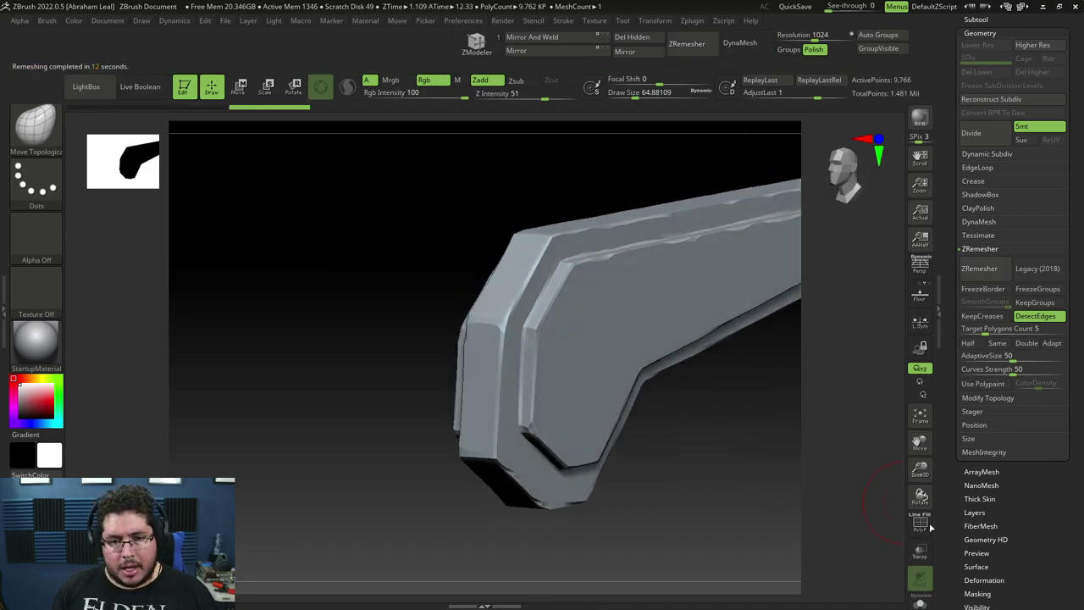
left_click_drag(769, 455, 898, 517)
left_click(920, 524)
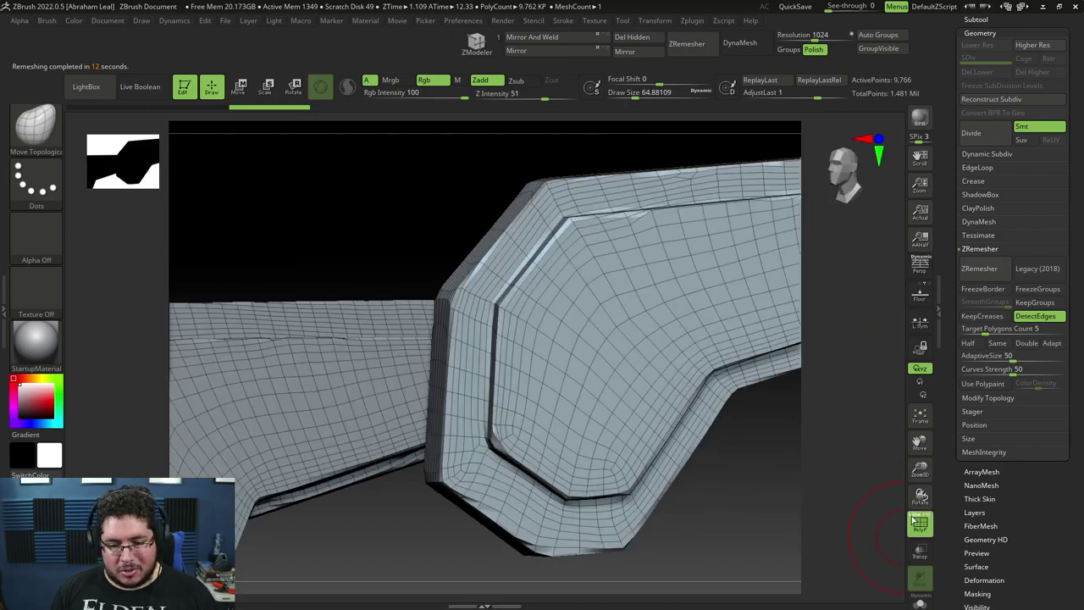
left_click_drag(814, 528, 762, 503)
key("ctrl+z")
key("ctrl+z")
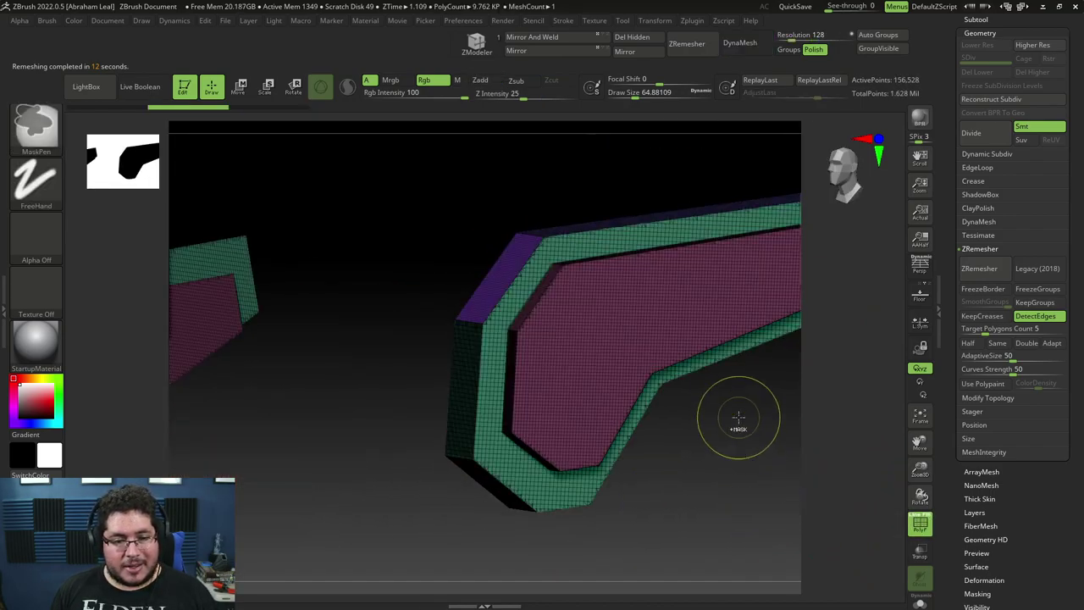
Step: Examine the original plates' dense wireframe and edge faces up close
left_click_drag(737, 416, 720, 468)
left_click_drag(1075, 186, 1075, 401)
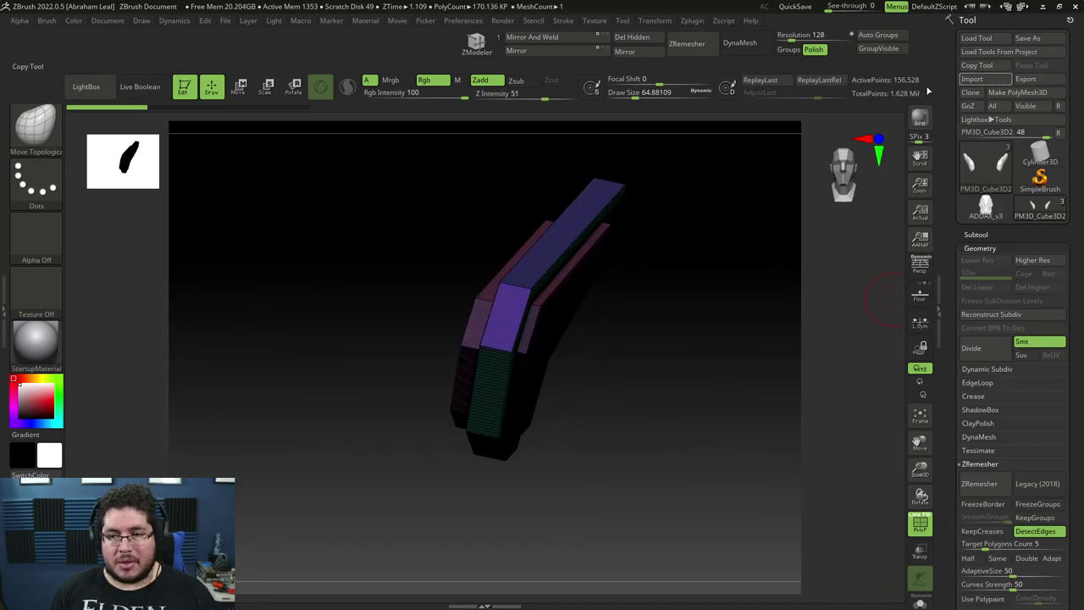
left_click_drag(581, 319, 533, 235)
left_click_drag(415, 292, 415, 353, "alt")
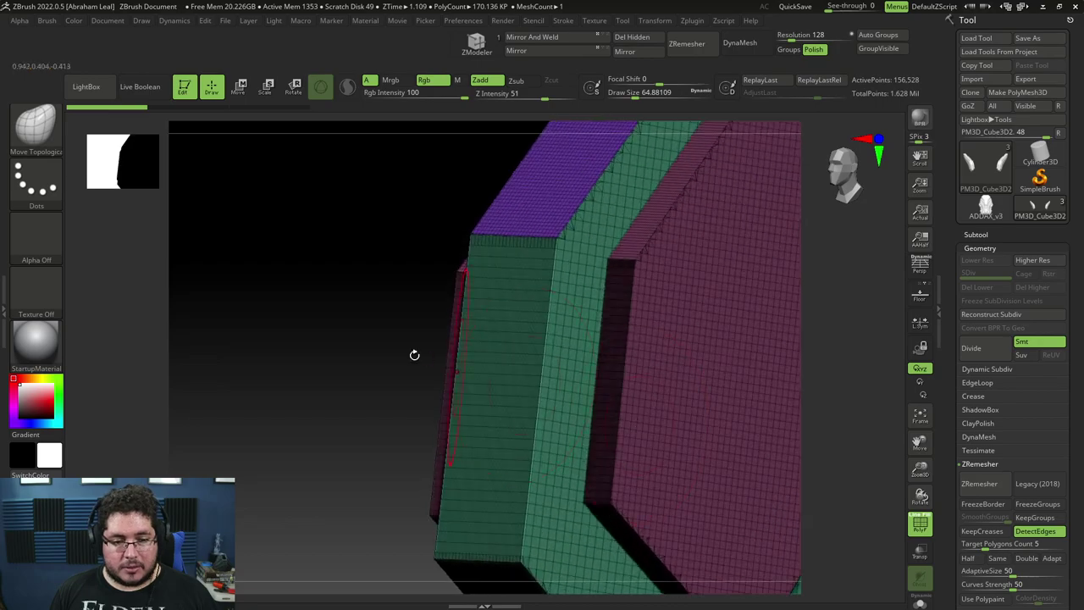
left_click_drag(405, 393, 410, 338, "alt")
left_click_drag(405, 386, 404, 314, "alt")
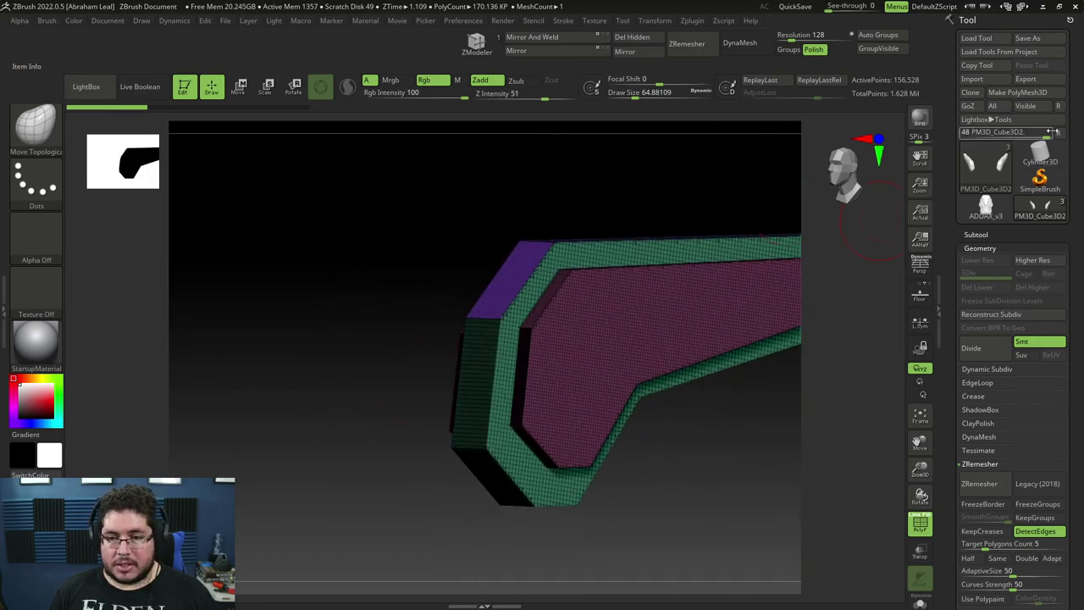
Step: Export the selected plates as ADDAX_Ears in FBX 2020 format with Maya Y Up orientation
left_click(1037, 80)
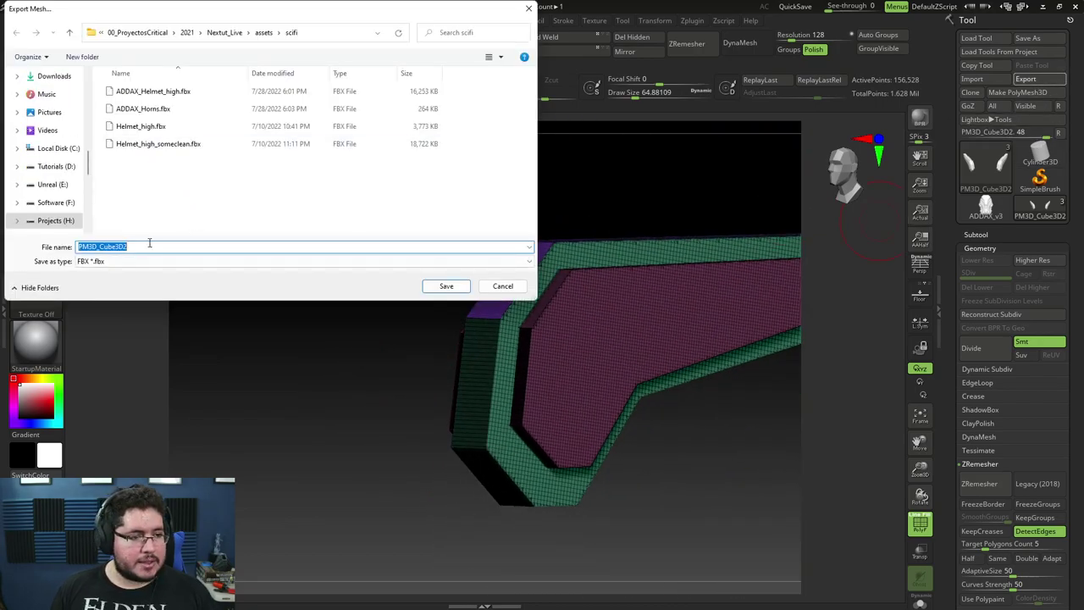
left_click(143, 108)
left_click(161, 243)
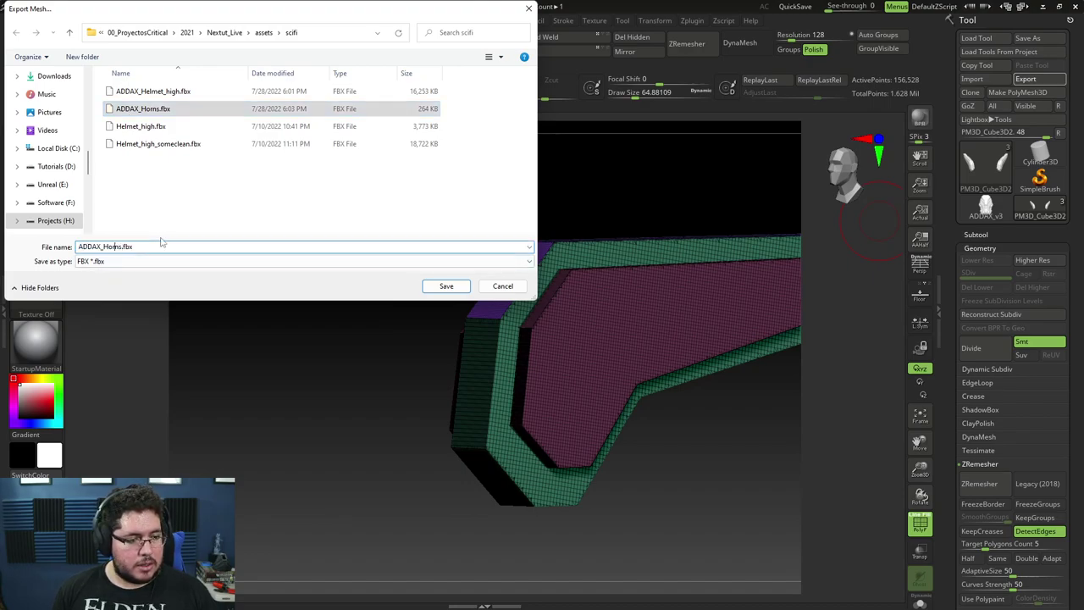
key("BackSpace")
key("BackSpace")
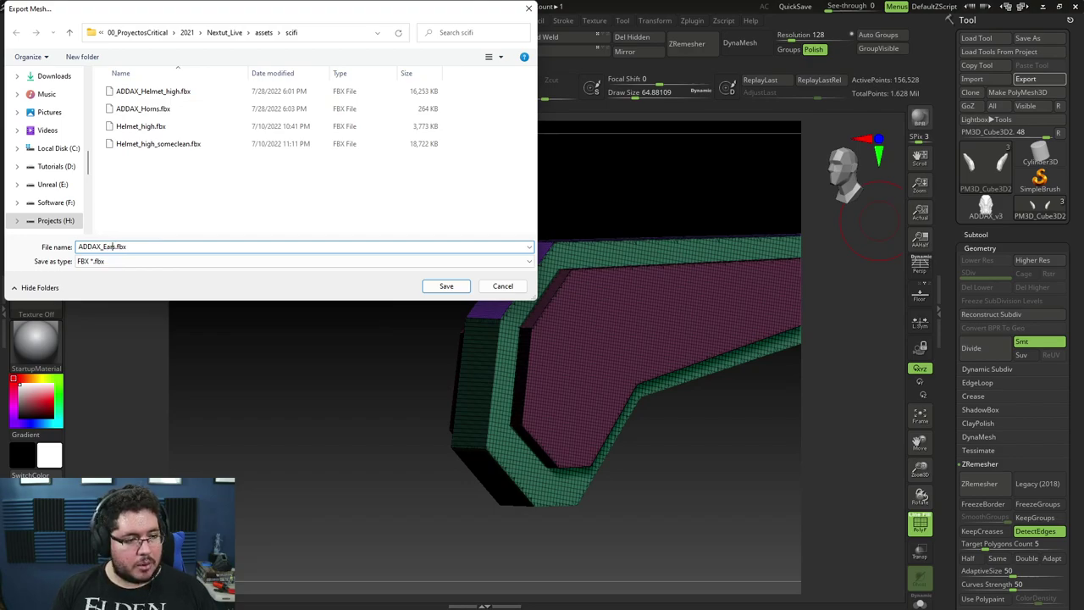
key("Return")
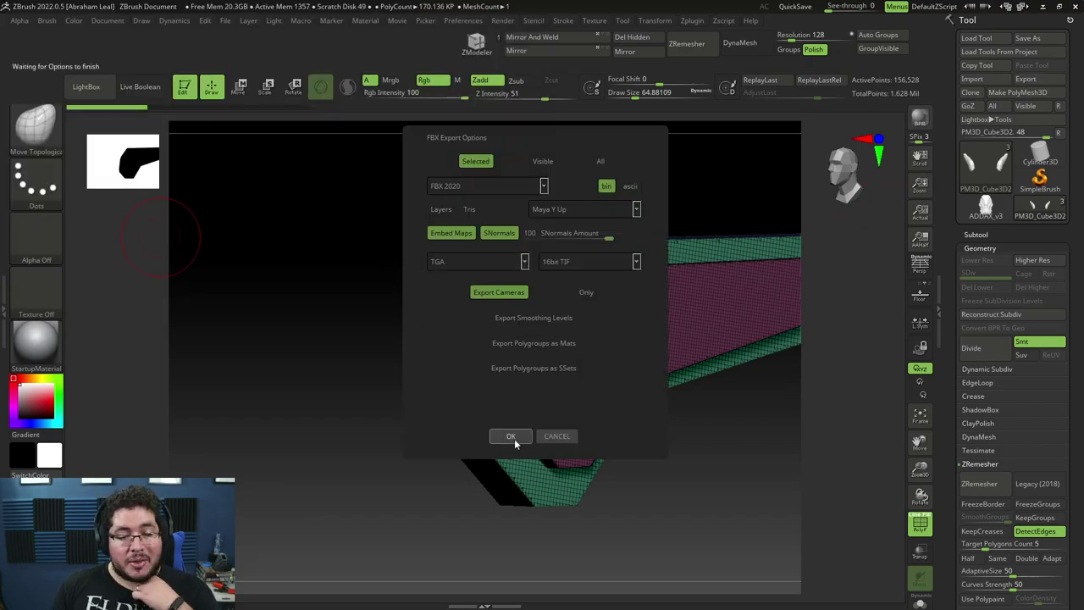
left_click(512, 438)
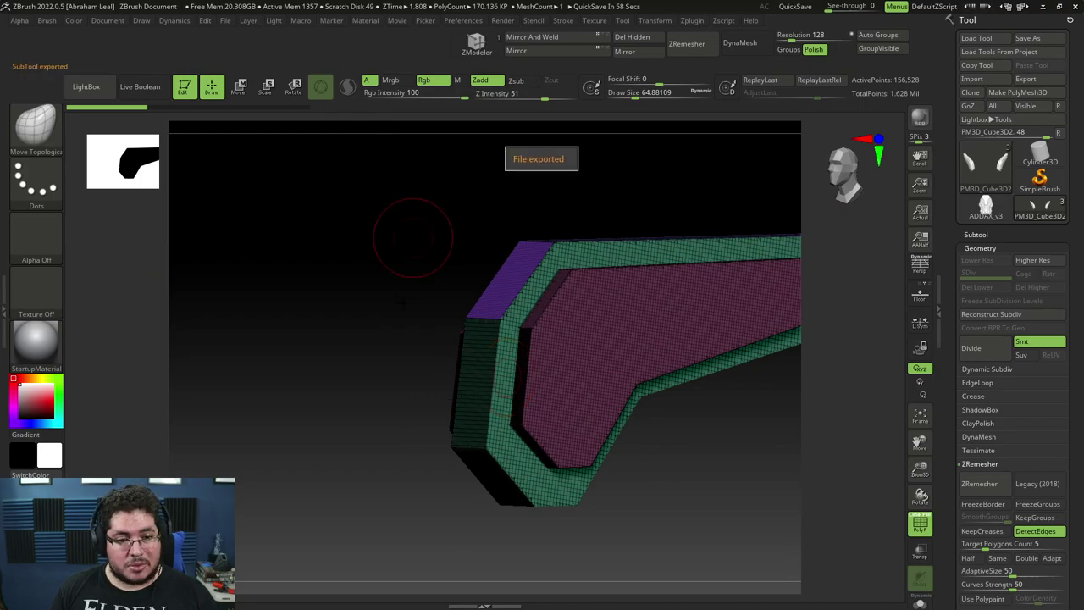
left_click_drag(399, 291, 632, 145)
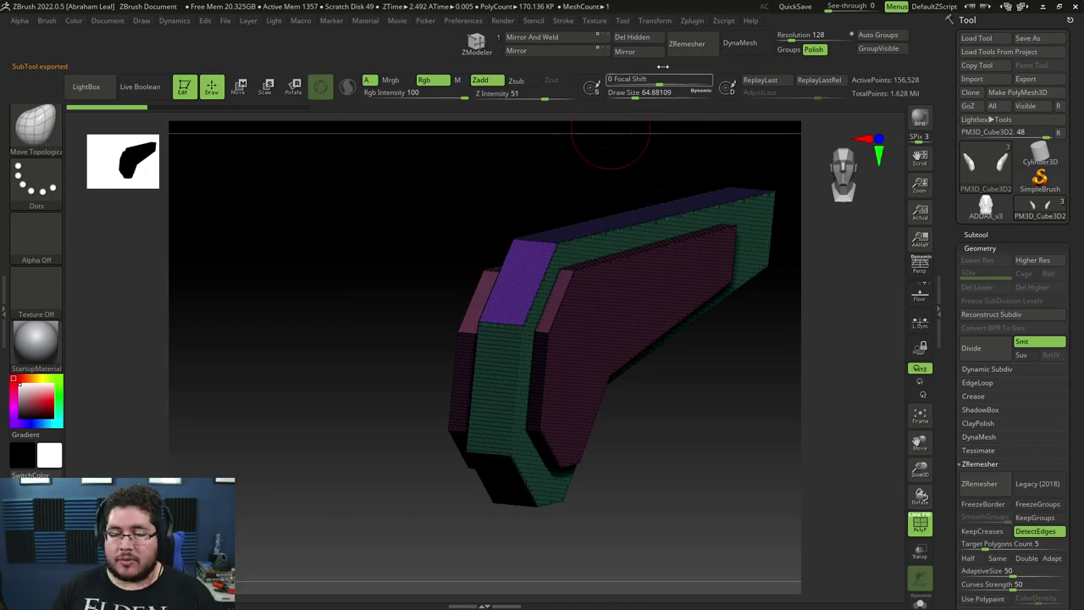
Step: Minimize ZBrush and launch Maya 2023
left_click(1044, 6)
key("super")
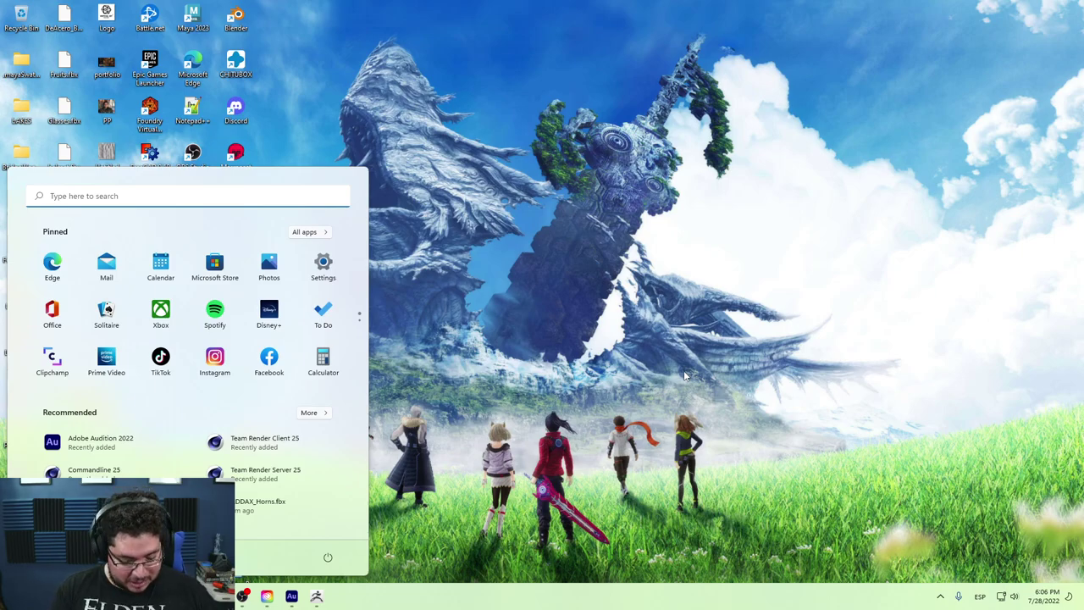
type("maya 2023")
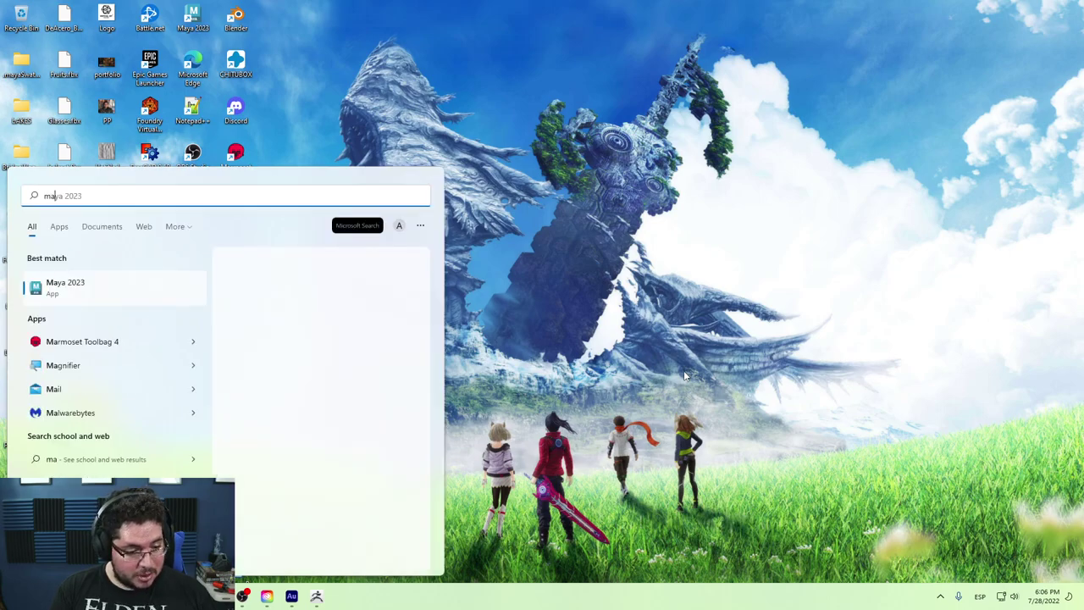
key("Return")
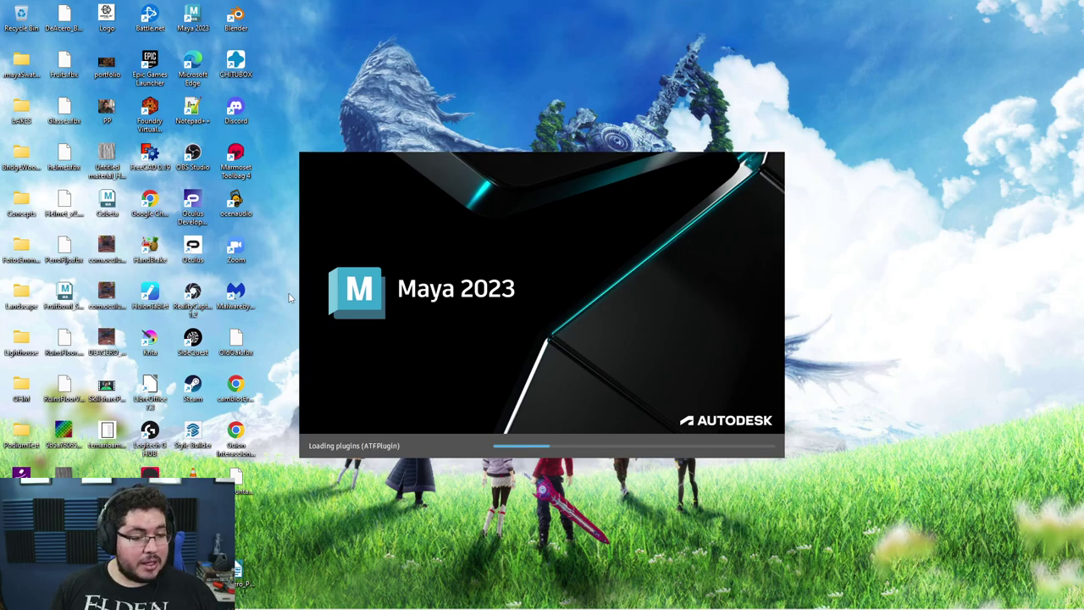
Step: Open a File Explorer window and move it out of the way while Maya loads
key("super")
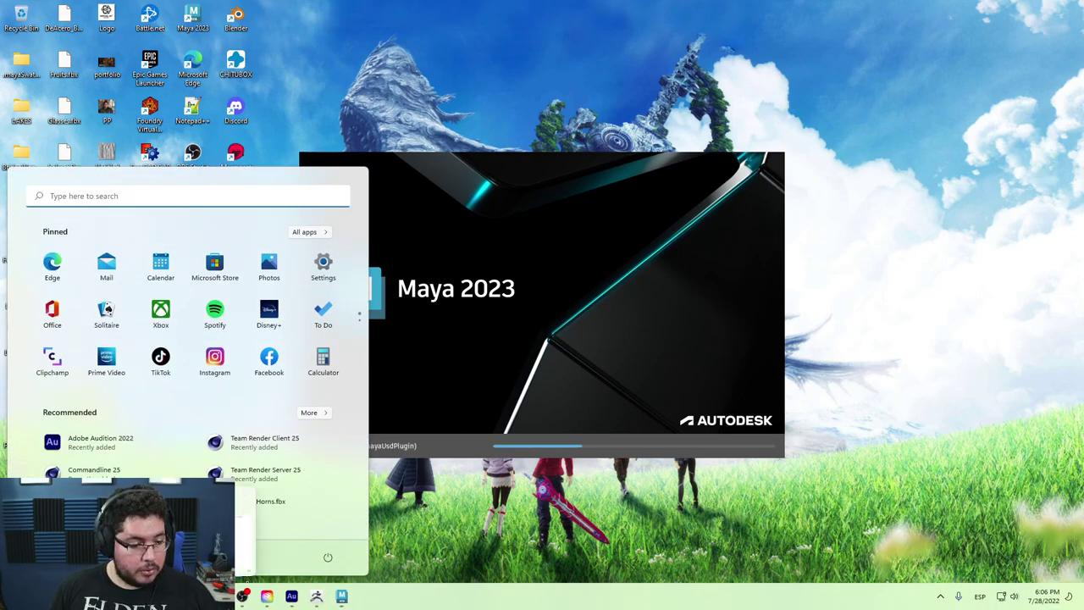
left_click(206, 543)
left_click_drag(544, 73, 687, 161)
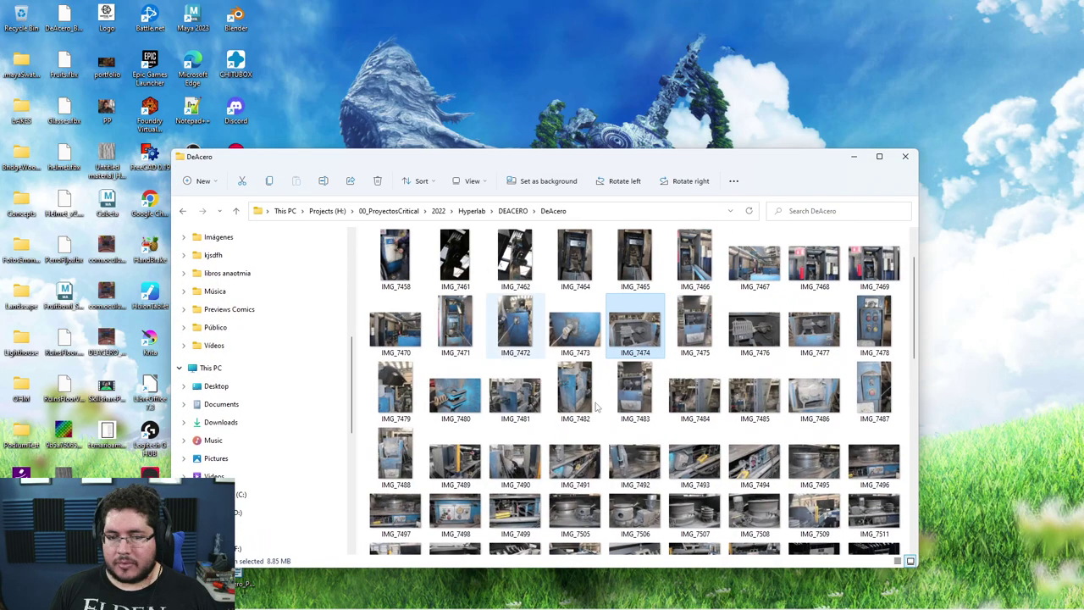
left_click_drag(569, 152, 1083, 204)
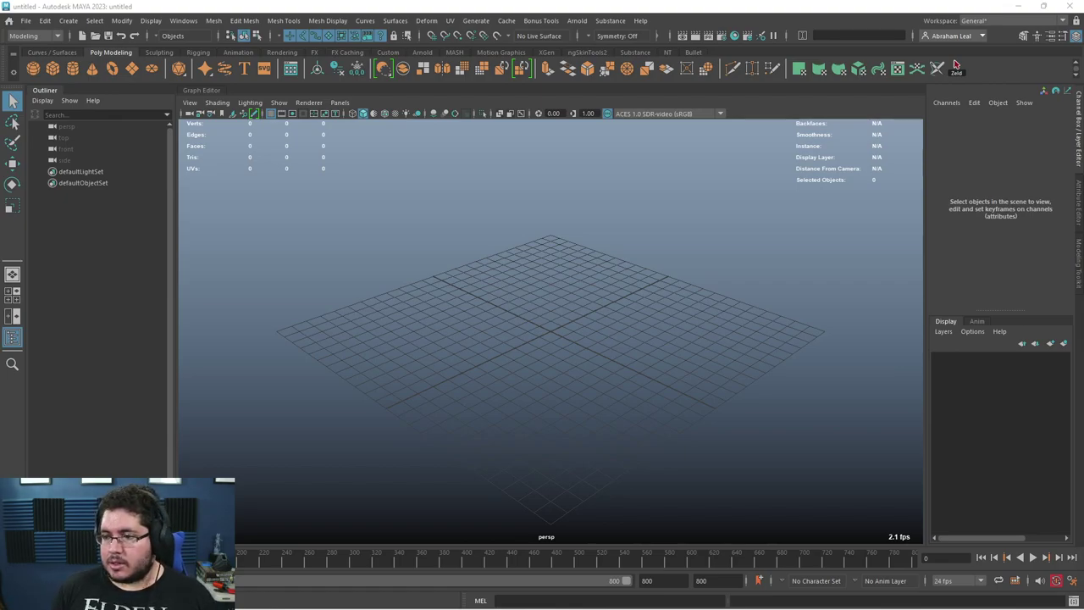
Step: Open Maya's Plug-in Manager, review which plug-ins are set to Loaded and Auto load, and close it
left_click(183, 20)
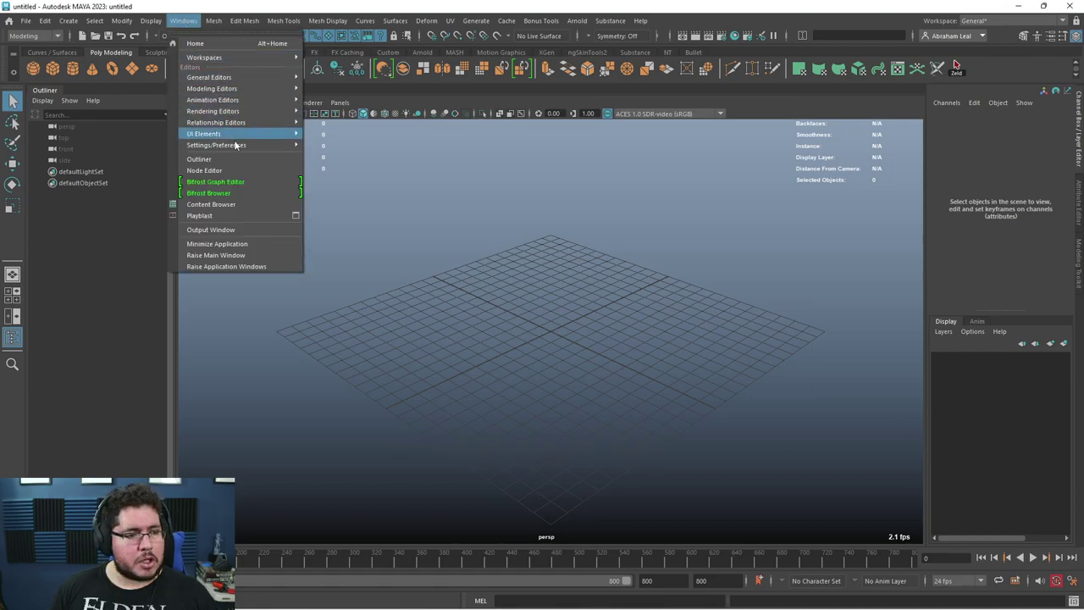
mouse_move(237, 144)
left_click(367, 228)
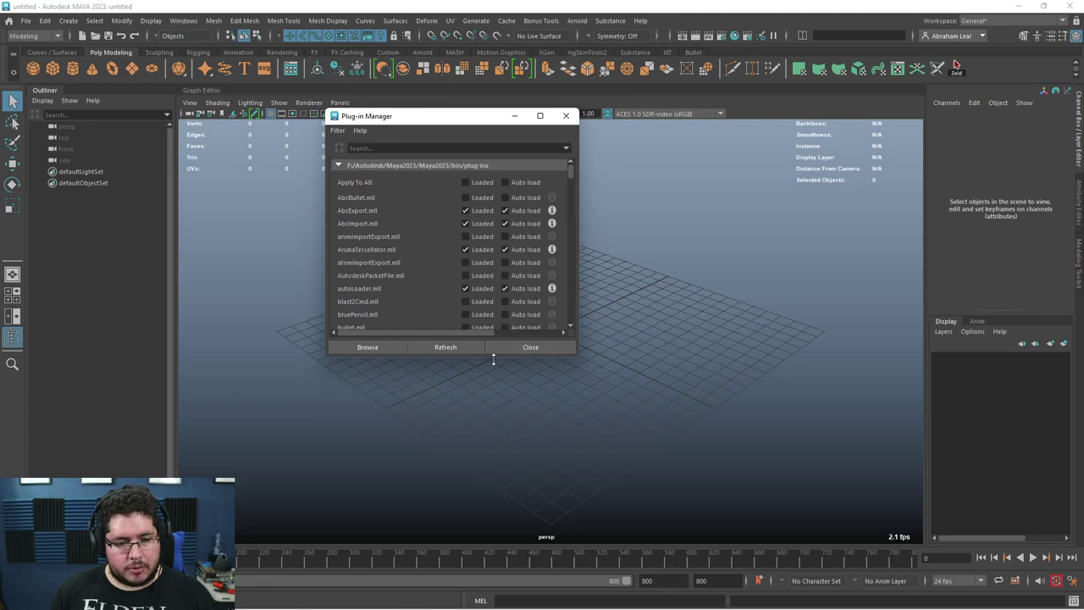
left_click_drag(490, 355, 490, 522)
scroll(500, 370, "down", 5)
scroll(501, 370, "down", 10)
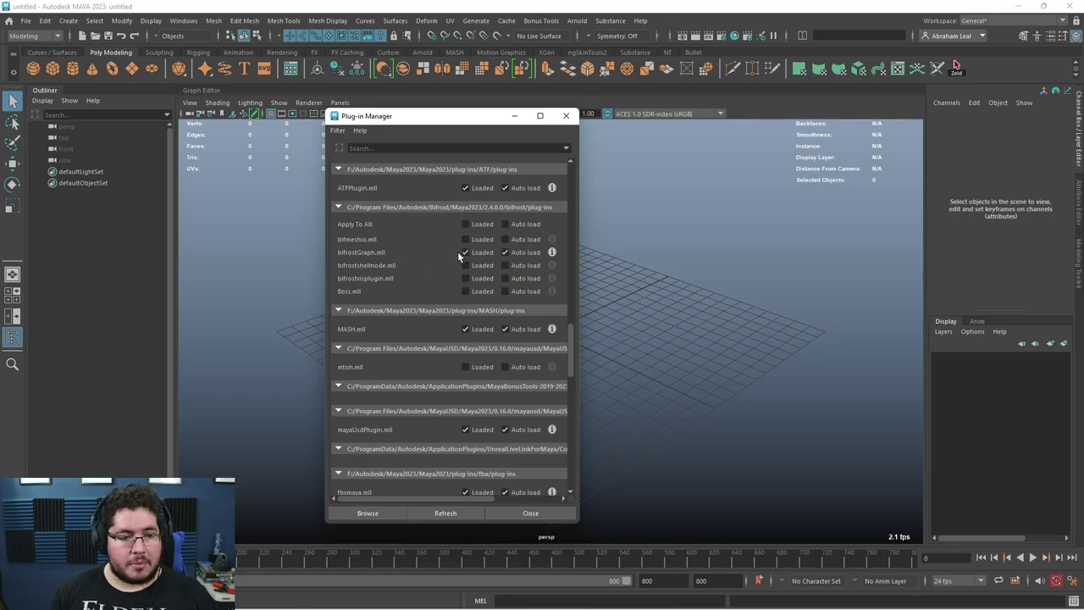
scroll(457, 254, "down", 10)
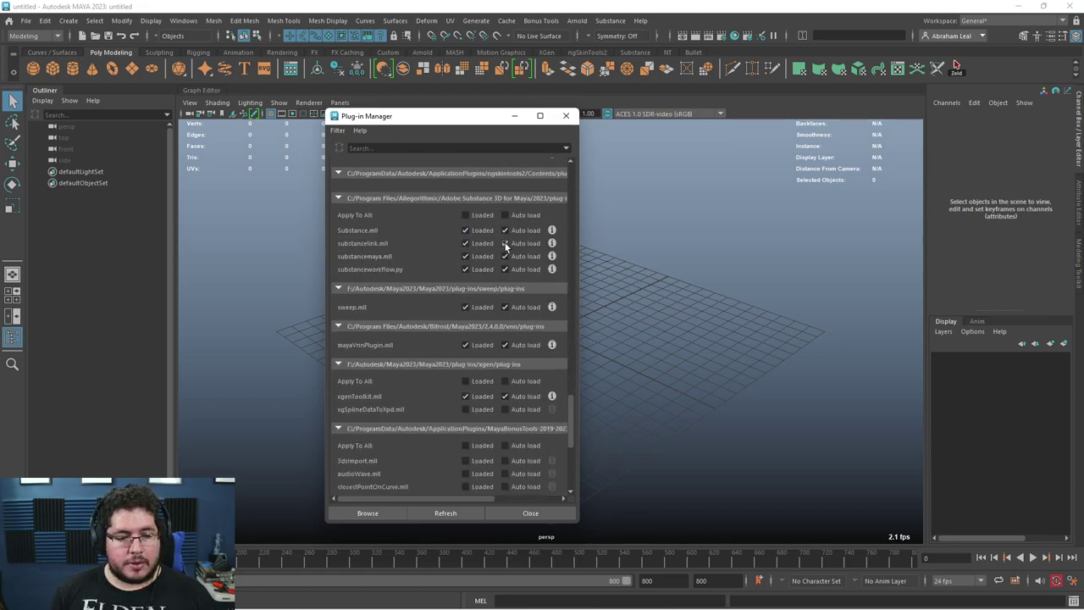
left_click(566, 116)
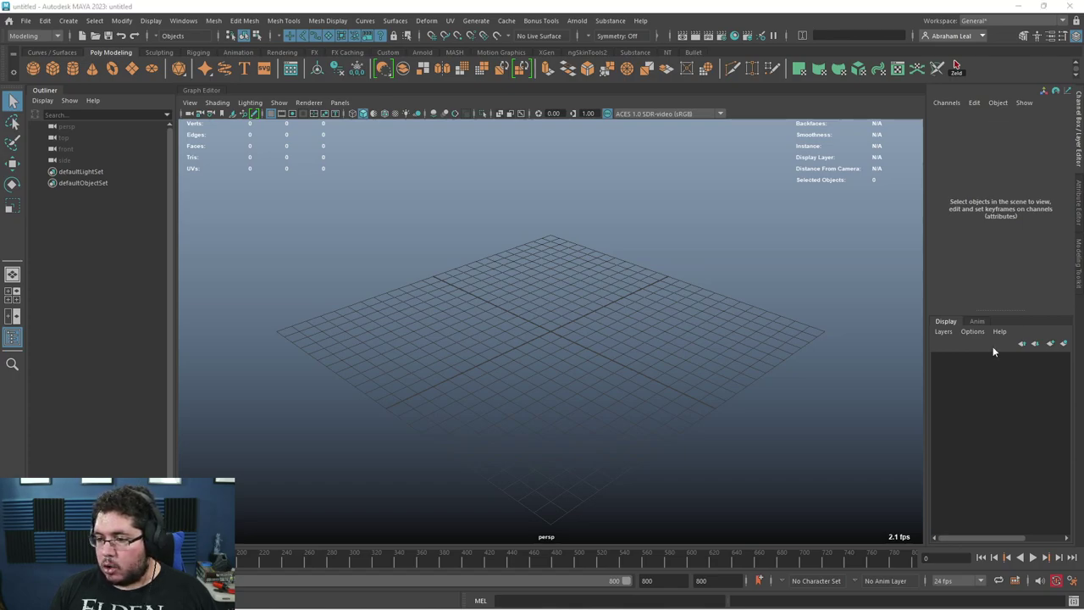
Step: Import the exported ADDAX helmet, horns and ear plates FBX files into the empty Maya scene
left_click_drag(2, 295, 458, 300)
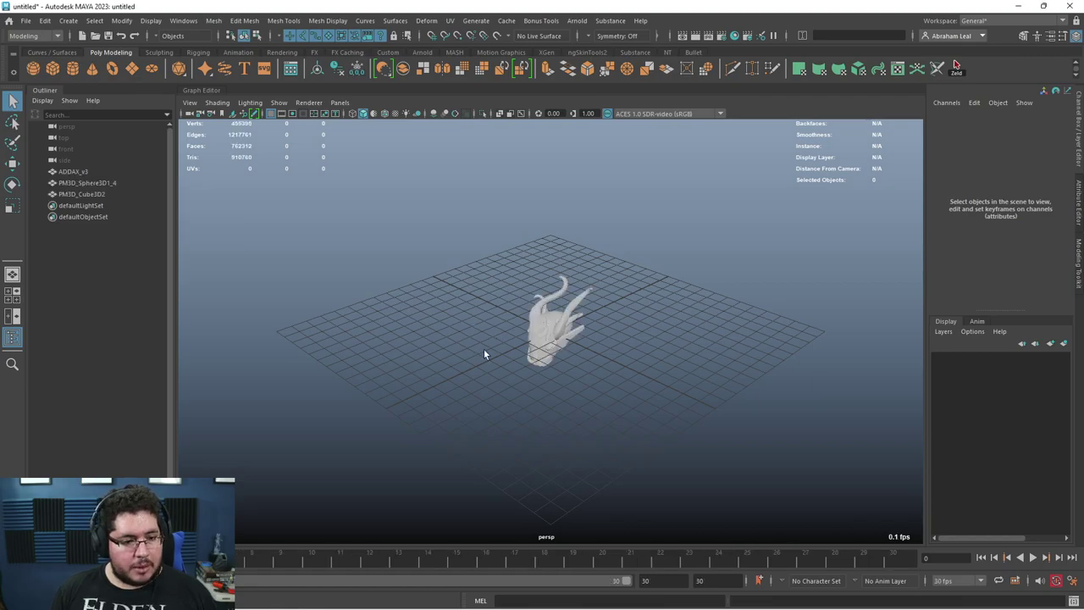
scroll(483, 348, "up", 4)
left_click_drag(484, 348, 595, 317, "alt")
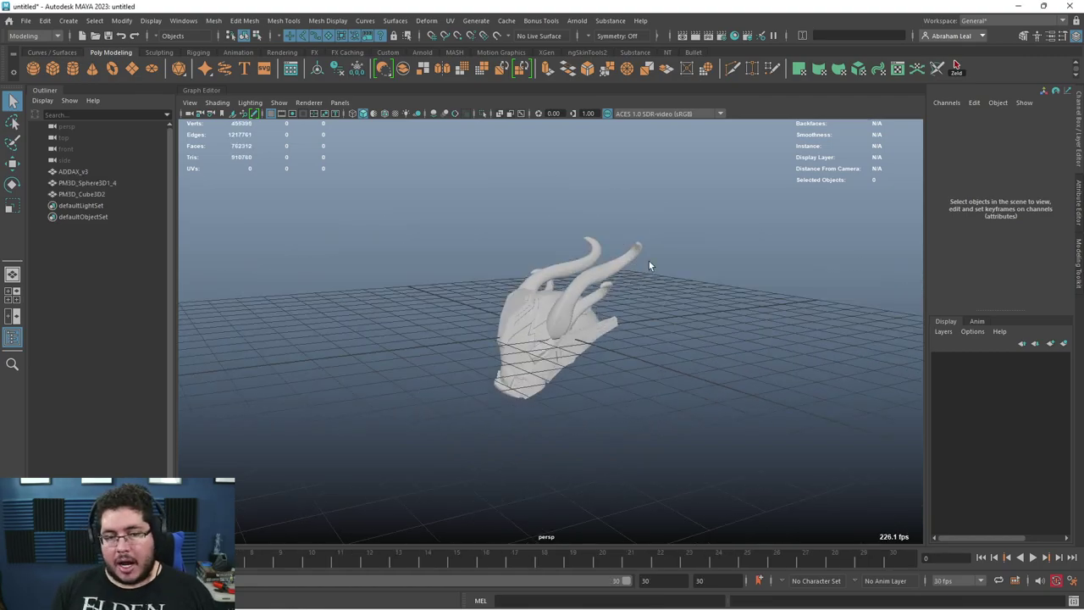
Step: Scale all three imported meshes uniformly to about 19.077 and raise them to about 50.423 in Translate Y
left_click_drag(649, 261, 534, 355)
left_click_drag(614, 350, 716, 365, "alt")
right_click_drag(716, 364, 724, 389, "alt")
left_click_drag(724, 390, 683, 364, "alt")
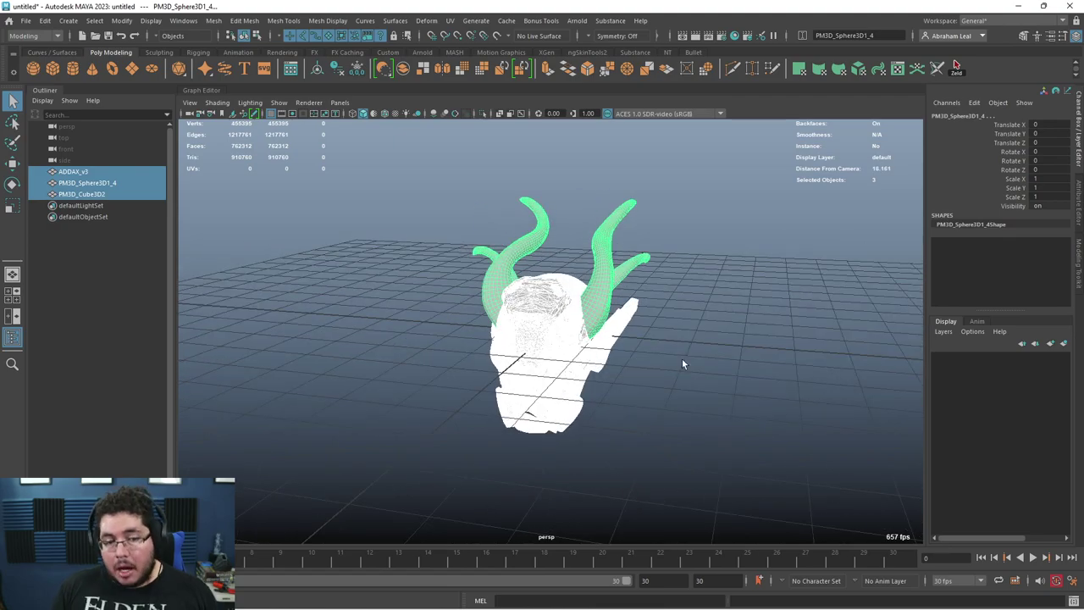
scroll(682, 359, "down", 10)
key("r")
left_click_drag(552, 330, 675, 332)
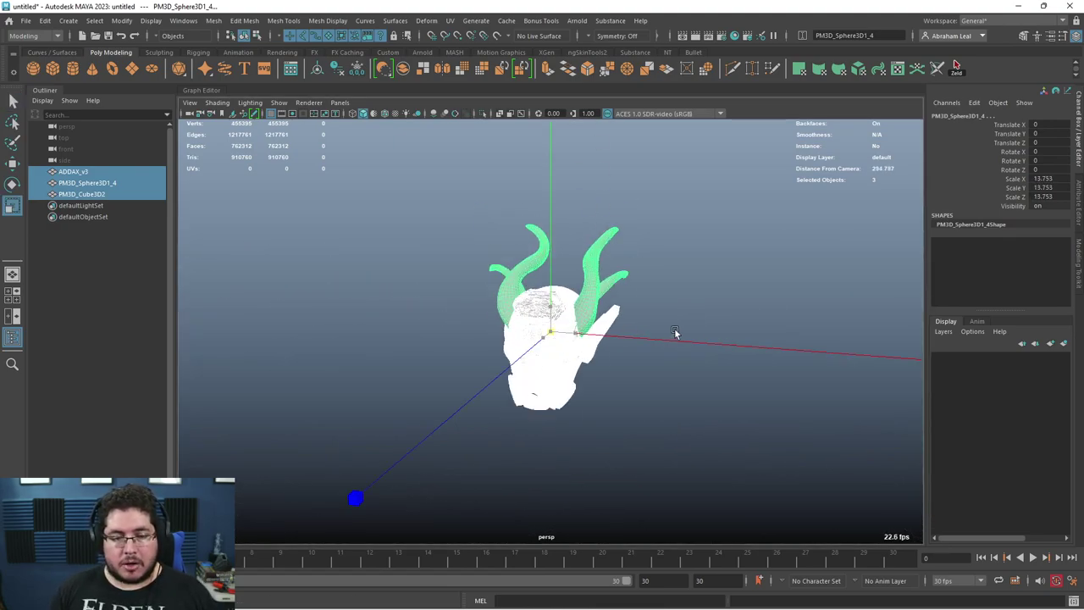
key("w")
left_click_drag(554, 302, 548, 172)
left_click(710, 293)
Step: Examine the imported helmet's surface details and lower jaw area from close up and from several angles
middle_click_drag(711, 293, 712, 348, "alt")
right_click_drag(711, 348, 1015, 545, "alt")
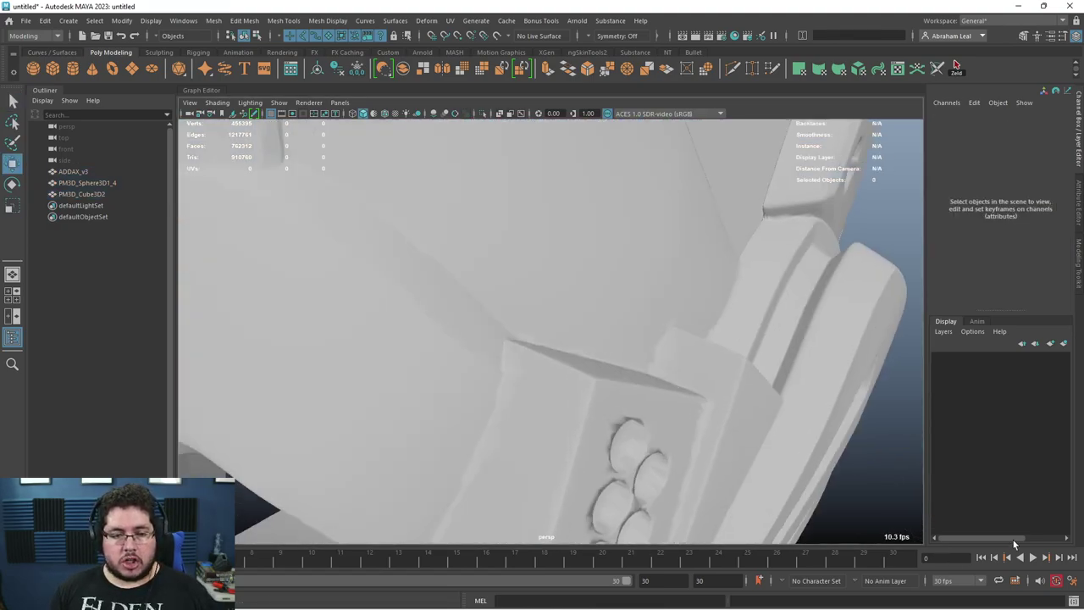
scroll(577, 347, "down", 8)
left_click_drag(576, 347, 687, 420, "alt")
middle_click_drag(687, 419, 615, 305, "alt")
right_click_drag(615, 305, 721, 398, "alt")
left_click_drag(720, 398, 759, 458, "alt")
left_click_drag(699, 424, 545, 398, "alt")
middle_click_drag(545, 398, 819, 554, "alt")
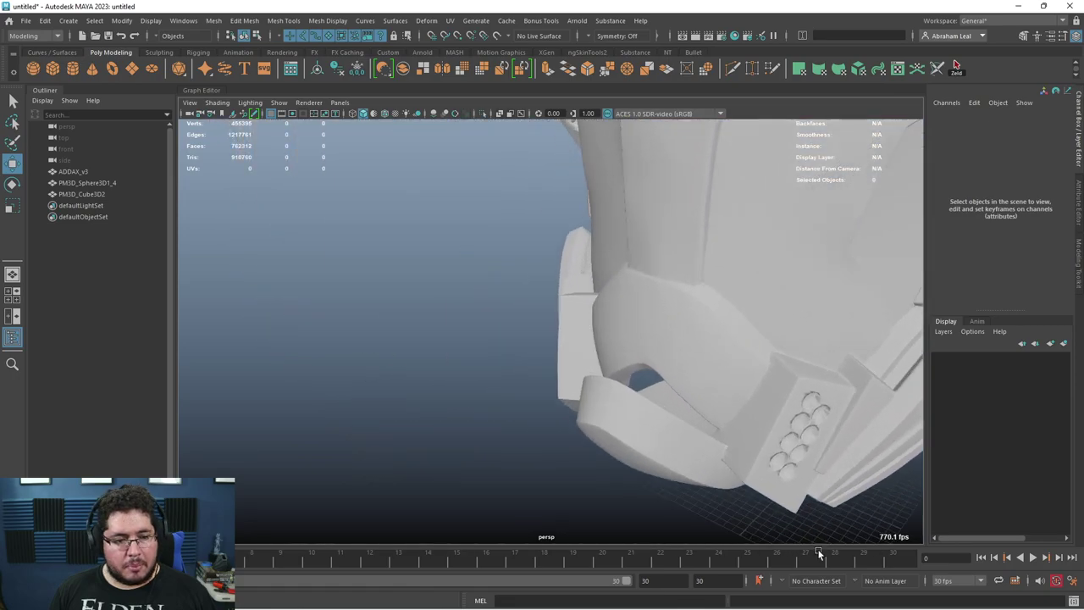
left_click_drag(818, 554, 602, 404, "alt")
scroll(603, 404, "down", 5)
Step: Assign a plain grey material to the helmet, horns and ear plates
left_click_drag(704, 201, 451, 402)
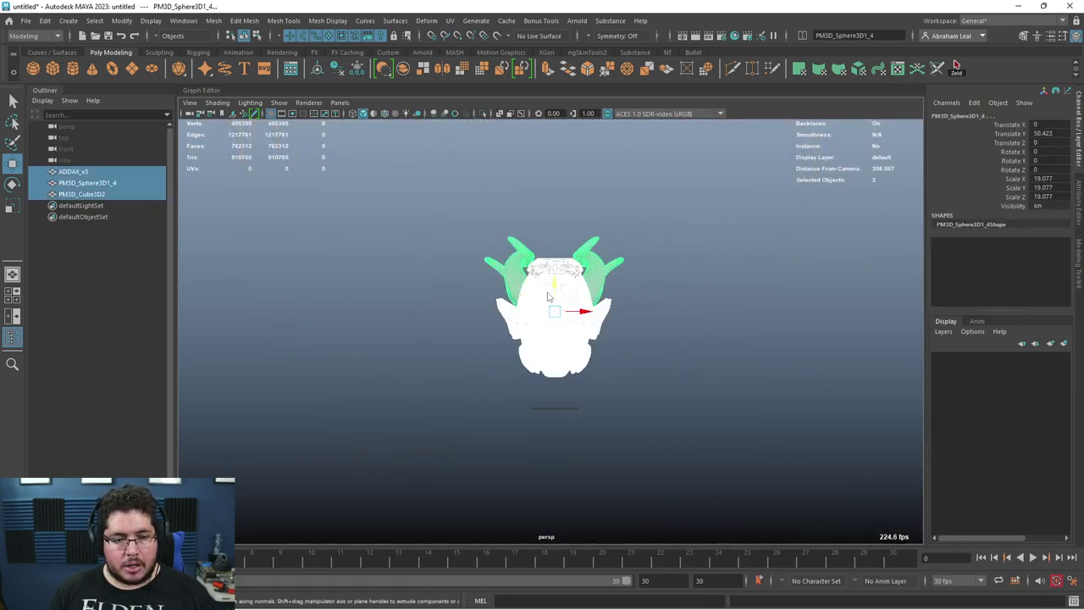
right_click_drag(547, 287, 641, 541)
left_click(729, 416)
Step: Isolate the ear plates mesh PM3D_Cube3D2 in the perspective view
left_click_drag(728, 415, 678, 433, "alt")
right_click_drag(678, 432, 740, 539, "alt")
left_click_drag(740, 540, 758, 495, "alt")
left_click(718, 366)
middle_click_drag(718, 362, 604, 221, "alt")
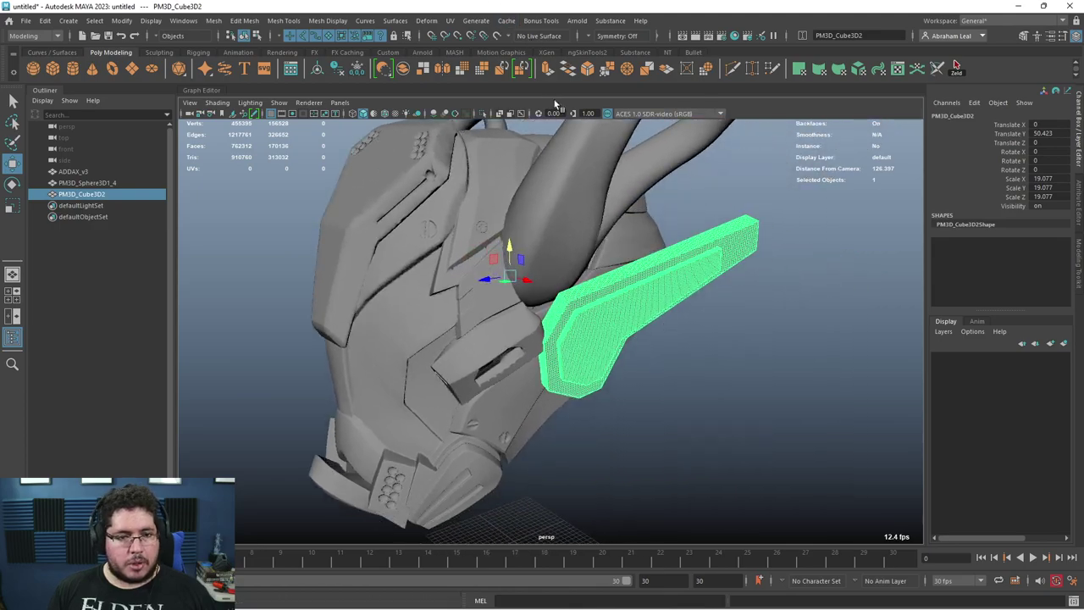
left_click(483, 113)
Step: Make the ear plates mesh a live surface and activate the Quad Draw tool
left_click_drag(509, 212, 543, 226, "alt")
right_click_drag(542, 226, 653, 262, "alt")
left_click_drag(652, 263, 695, 303, "alt")
middle_click_drag(695, 302, 609, 353, "alt")
right_click_drag(609, 354, 745, 383, "alt")
left_click_drag(745, 383, 703, 335, "alt")
right_click_drag(703, 334, 654, 282, "alt")
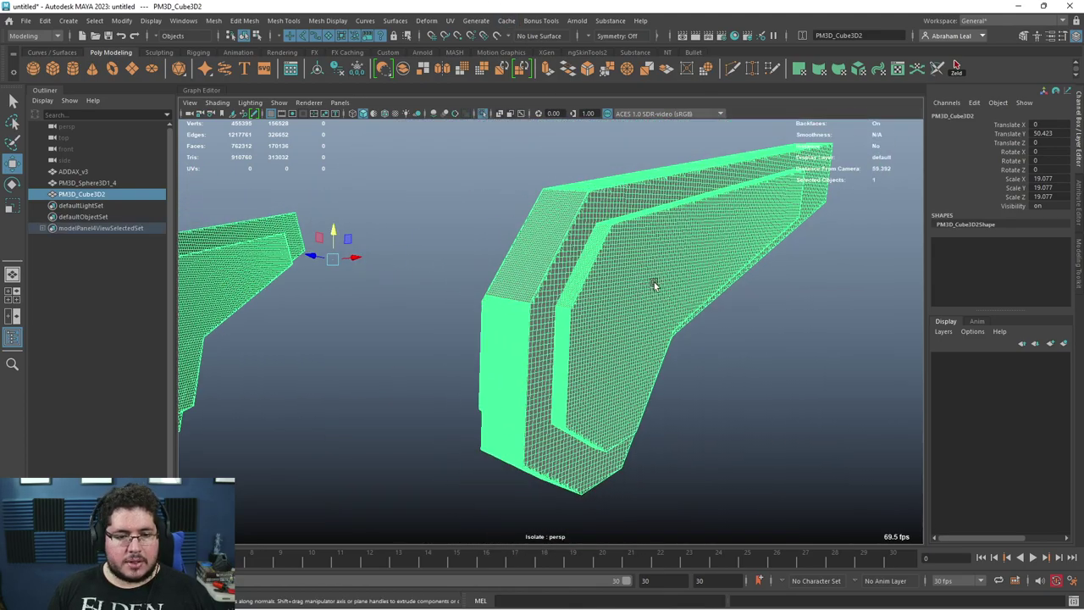
left_click(497, 36)
left_click(772, 68)
scroll(578, 319, "up", 3)
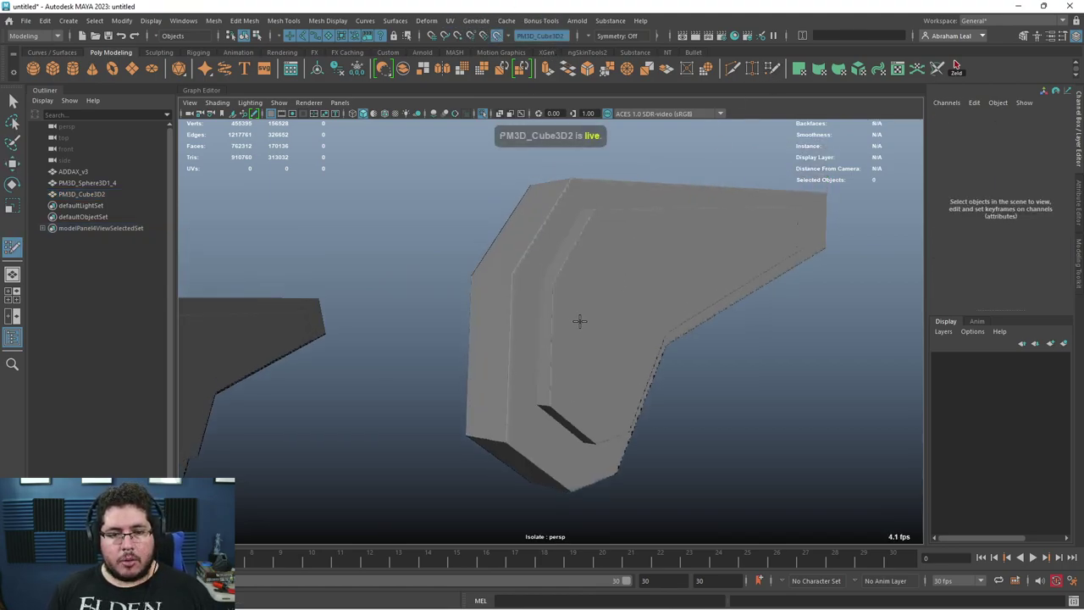
Step: Quad Draw four faces around the plate's slanted front section, covering both ledges, the outer edge and one side of the raised panel
left_click(497, 271)
left_click_drag(562, 242, 564, 198, "alt")
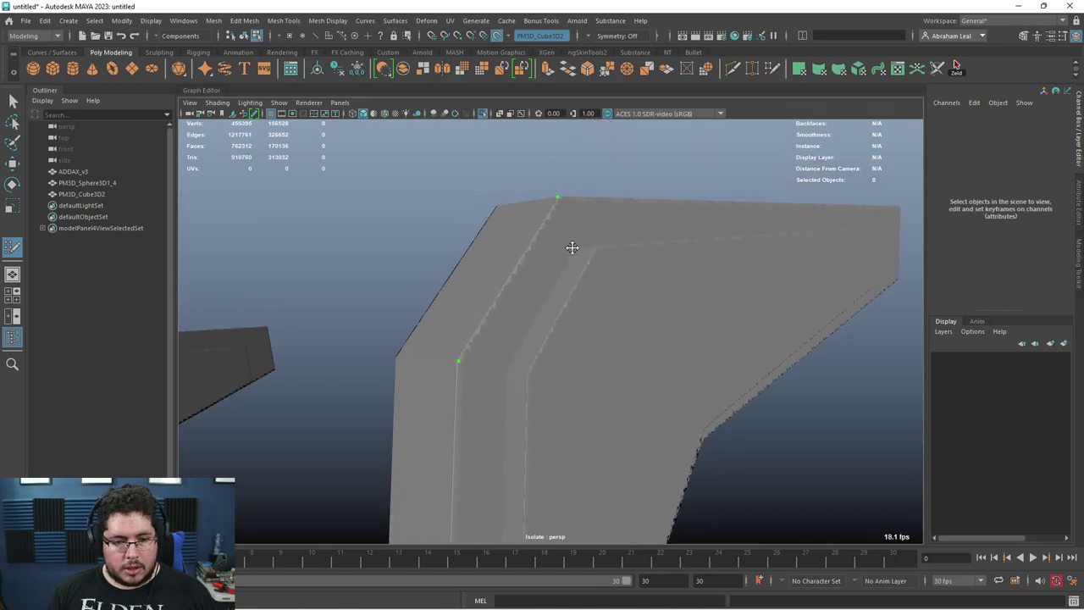
left_click(526, 297, "shift")
mouse_move(525, 297)
left_mouse_down("alt")
mouse_move(646, 310)
mouse_move(554, 290)
mouse_move(466, 443)
left_mouse_up("alt")
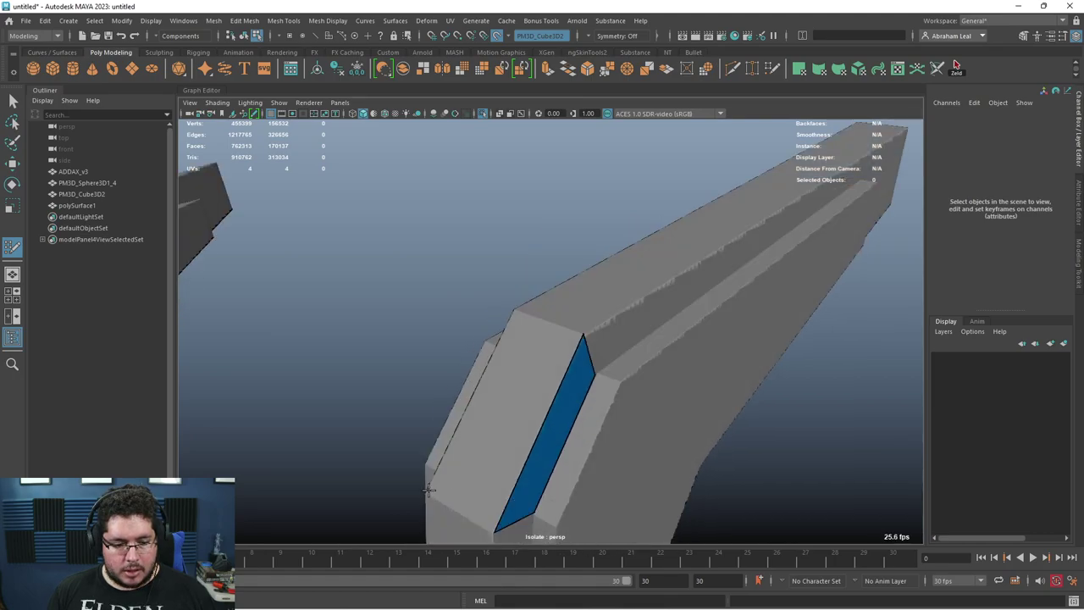
left_click(523, 370, "shift")
mouse_move(523, 370)
left_mouse_down("alt")
mouse_move(576, 402)
mouse_move(642, 363)
mouse_move(642, 301)
left_mouse_up("alt")
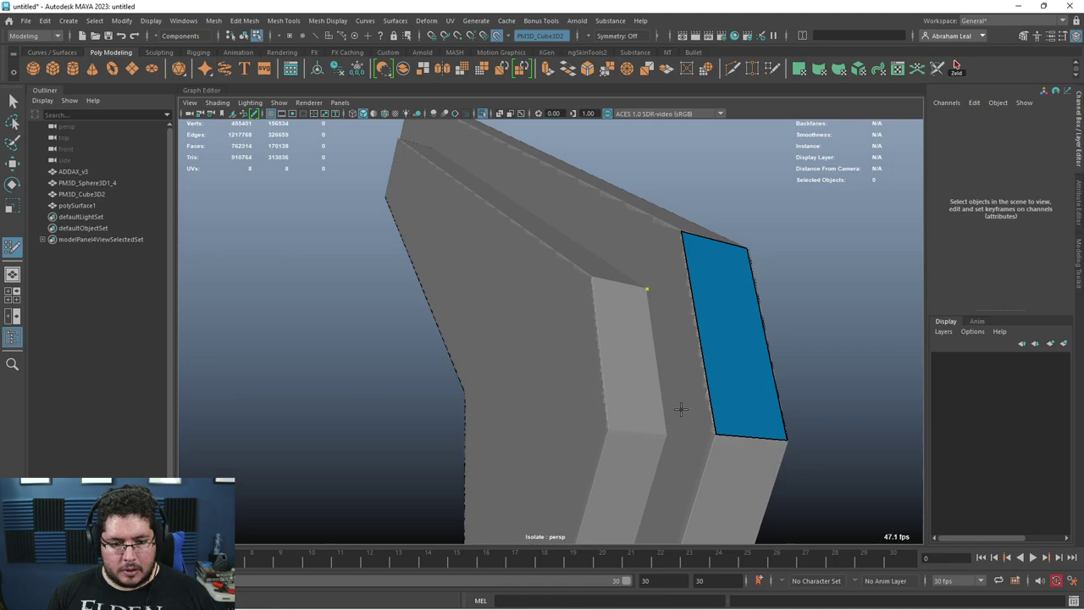
left_click(681, 371, "shift")
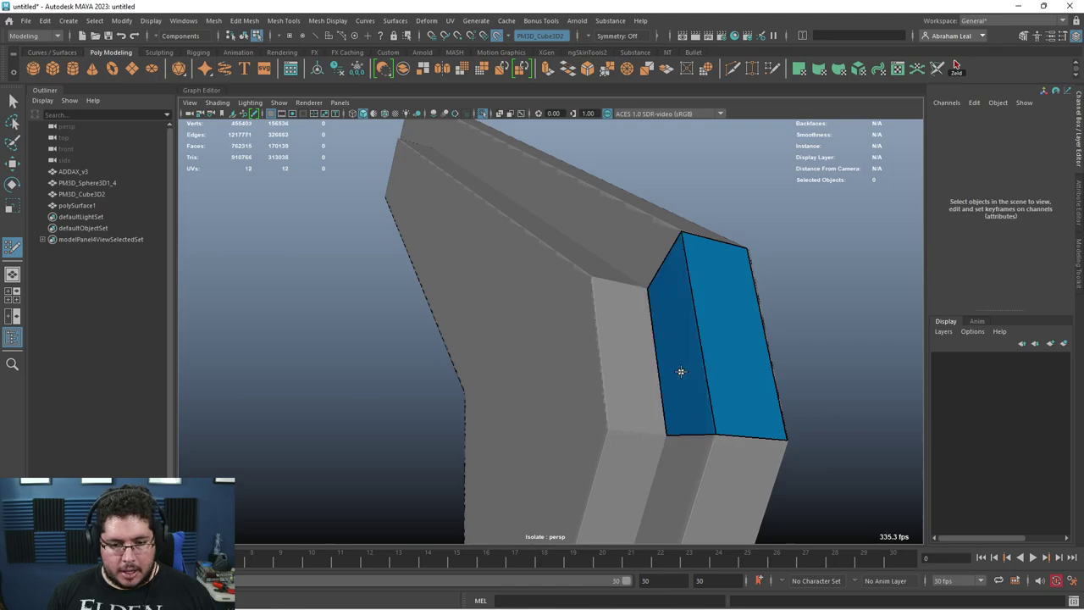
left_click(629, 389, "shift")
Step: Extend the retopology down the straight front section with quads on the raised panel's side and the adjoining ledge
mouse_move(630, 390)
left_mouse_down("alt")
mouse_move(627, 311)
mouse_move(585, 387)
left_mouse_up("alt")
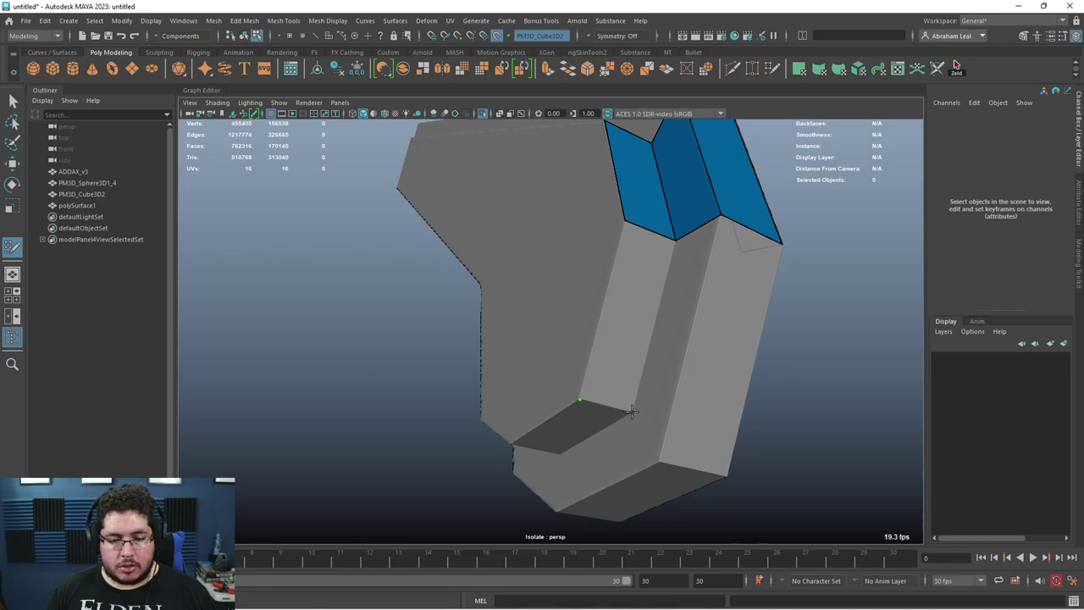
left_click(619, 349, "shift")
mouse_move(620, 350)
left_mouse_down("alt")
mouse_move(674, 385)
mouse_move(684, 438)
left_mouse_up("alt")
left_click(684, 415, "shift")
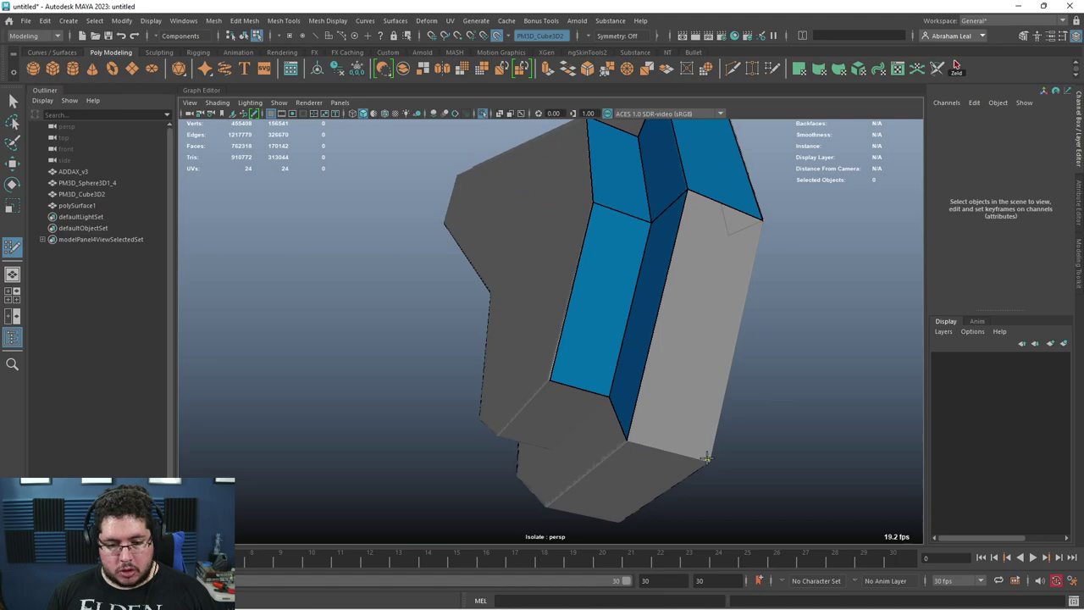
Step: Quad Draw the ledge and the raised panel's side along the plate's lower diagonal section
mouse_move(683, 345)
left_mouse_down("alt")
mouse_move(702, 377)
mouse_move(654, 404)
mouse_move(634, 393)
left_mouse_up("alt")
left_click_drag(631, 287, 675, 308, "alt")
right_click_drag(675, 307, 818, 375, "alt")
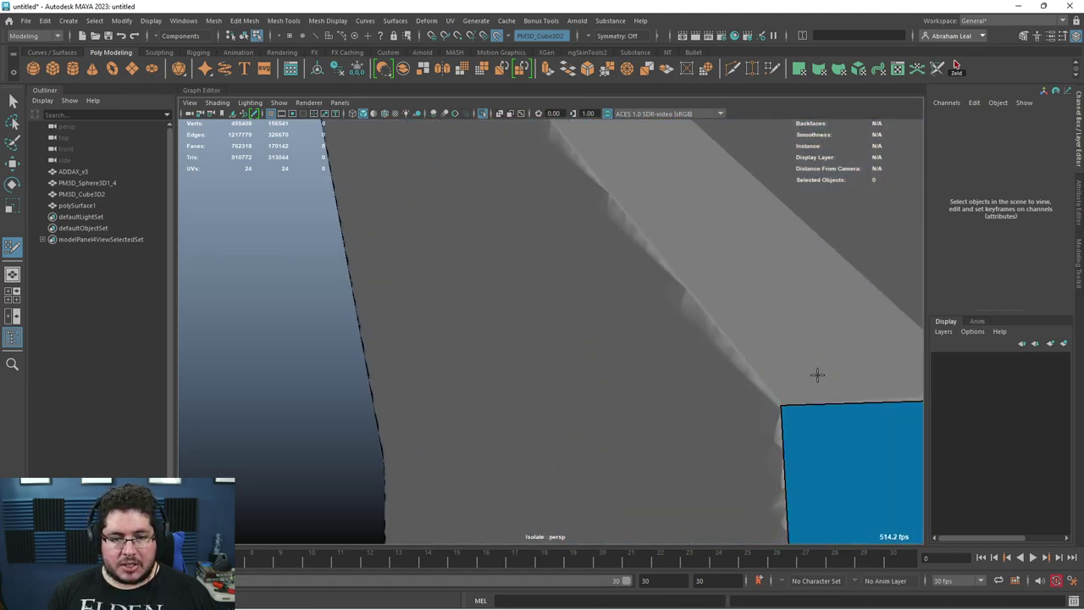
middle_click_drag(818, 375, 835, 424, "alt")
right_click_drag(728, 343, 629, 269, "alt")
left_click_drag(629, 268, 671, 317, "alt")
mouse_move(699, 389)
left_mouse_down("alt")
mouse_move(653, 470)
mouse_move(564, 462)
left_mouse_up("alt")
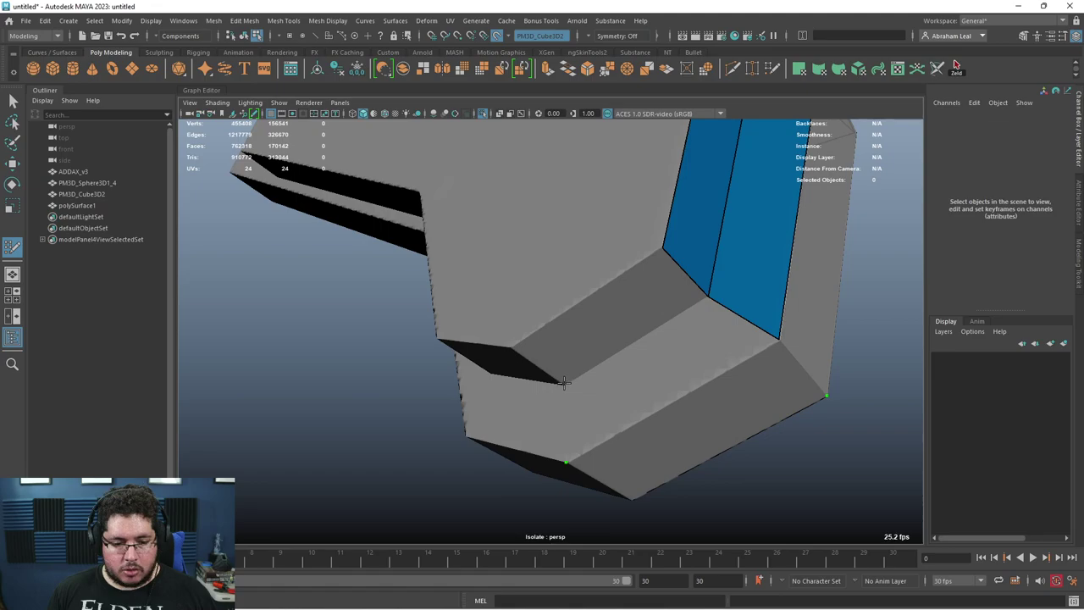
left_click(656, 399, "shift")
left_click_drag(627, 353, 481, 298, "alt")
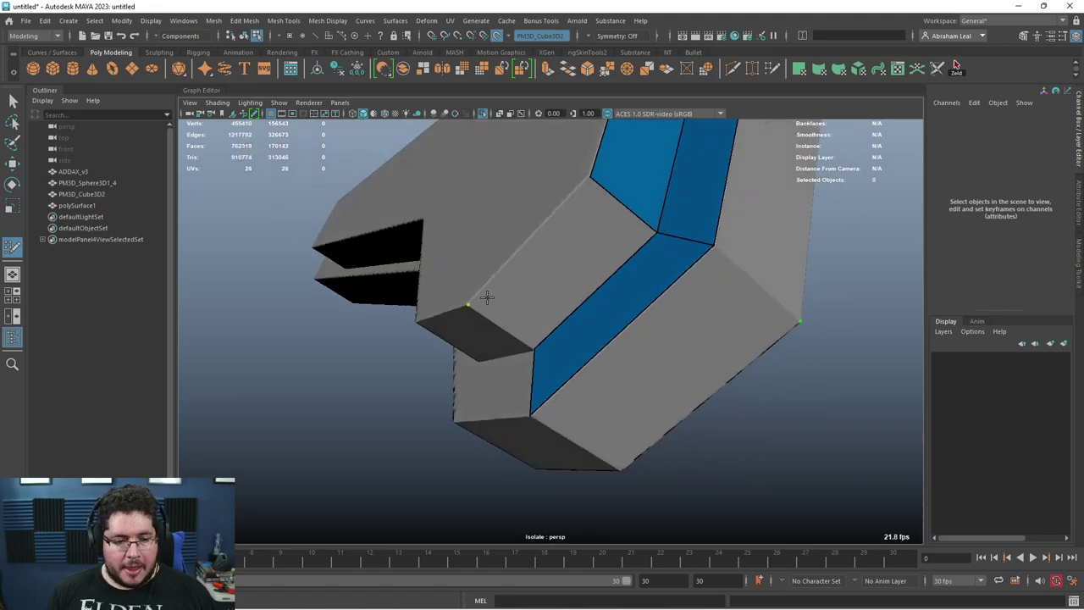
left_click(545, 271, "shift")
Step: Add quads to the raised panel's side and the ledge along the short bottom end of the plate
left_click_drag(545, 271, 546, 297, "alt")
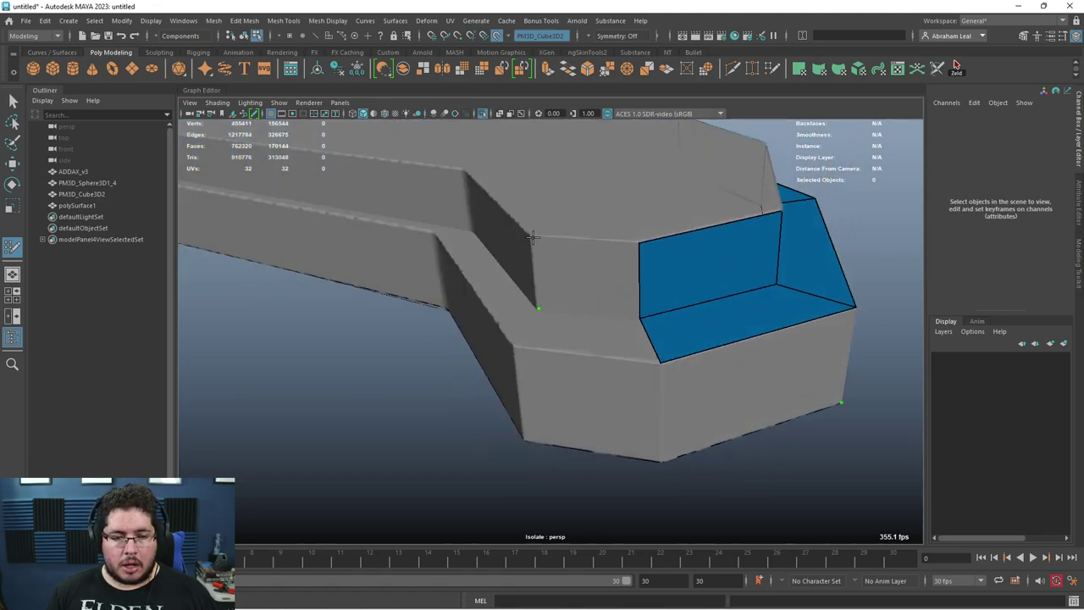
left_click(591, 261, "shift")
left_click(563, 329, "shift")
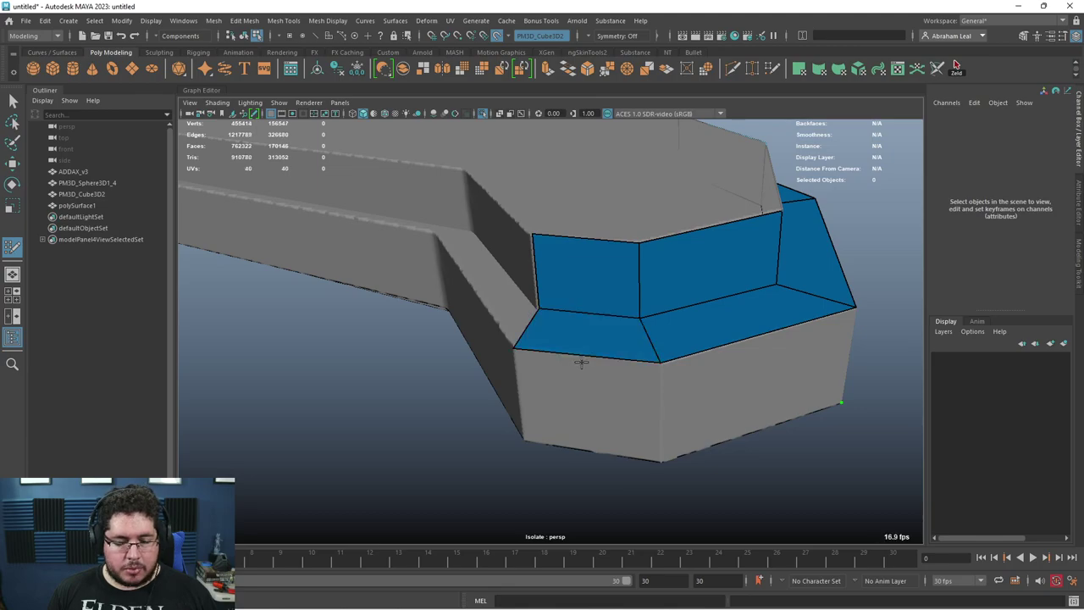
Step: Fill the plate's outer edge with three quads along the bottom end, the lower diagonal and the straight front section
left_click_drag(563, 329, 524, 384, "alt")
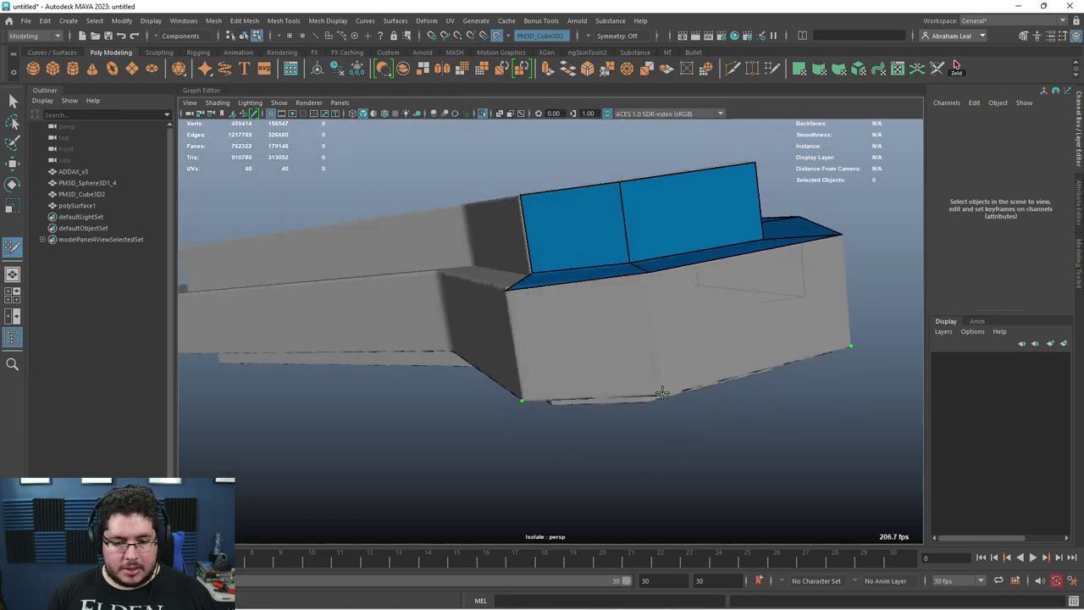
left_click(603, 344, "shift")
mouse_move(602, 344)
left_mouse_down("alt")
mouse_move(593, 361)
mouse_move(610, 274)
left_mouse_up("alt")
left_click(695, 261, "shift")
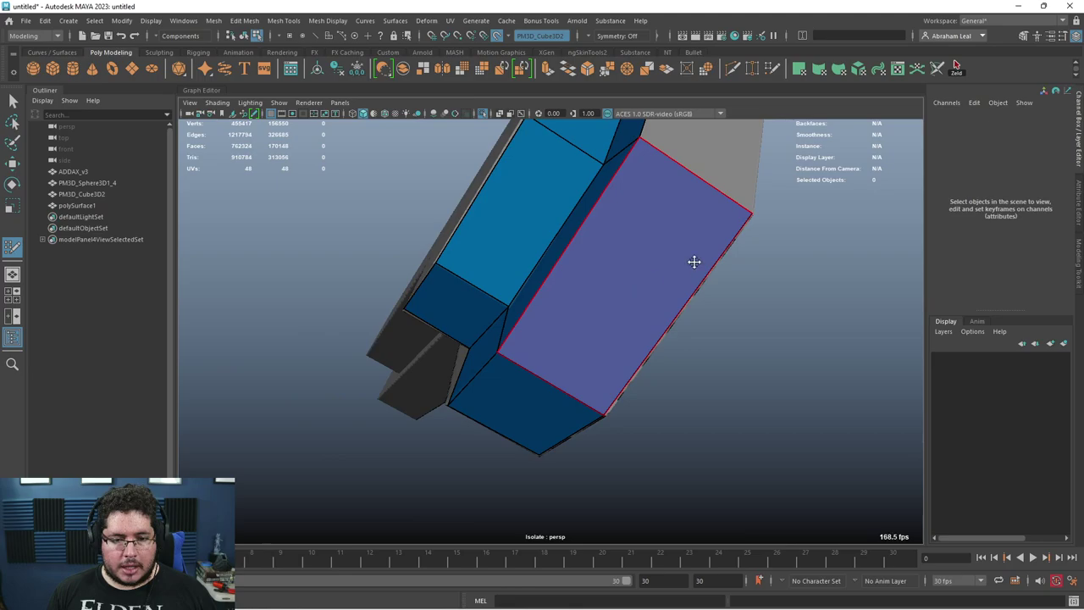
mouse_move(695, 261)
left_mouse_down("alt")
mouse_move(629, 380)
mouse_move(644, 308)
mouse_move(601, 252)
mouse_move(623, 263)
left_mouse_up("alt")
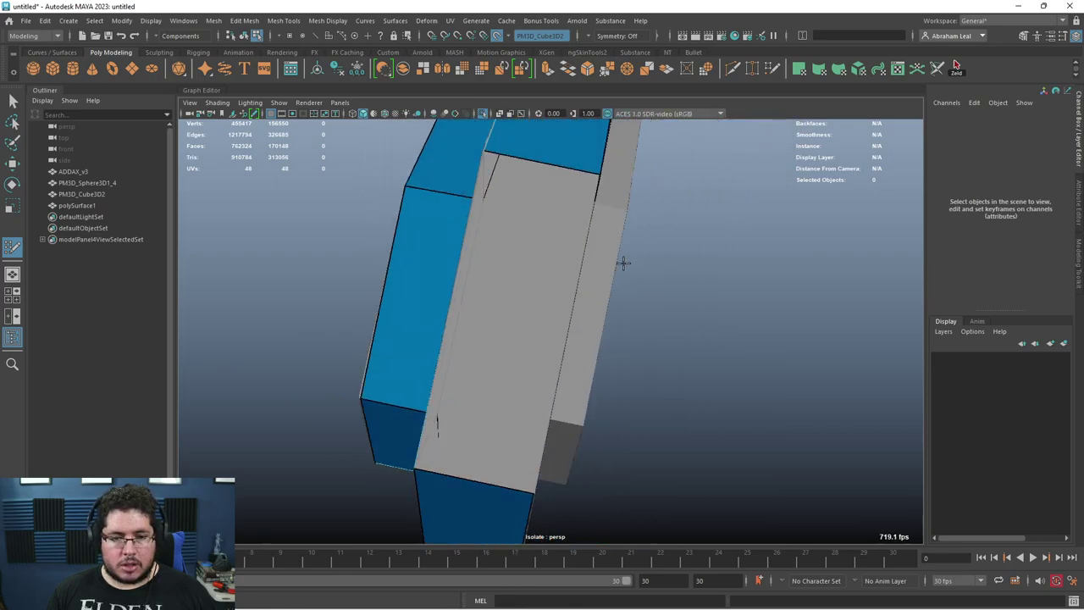
left_click(514, 300, "shift")
Step: Quad Draw the opposite face's ledge along the straight front, lower diagonal and bottom end sections
left_click_drag(513, 300, 587, 307, "alt")
left_click(516, 373, "shift")
left_click(547, 370, "shift")
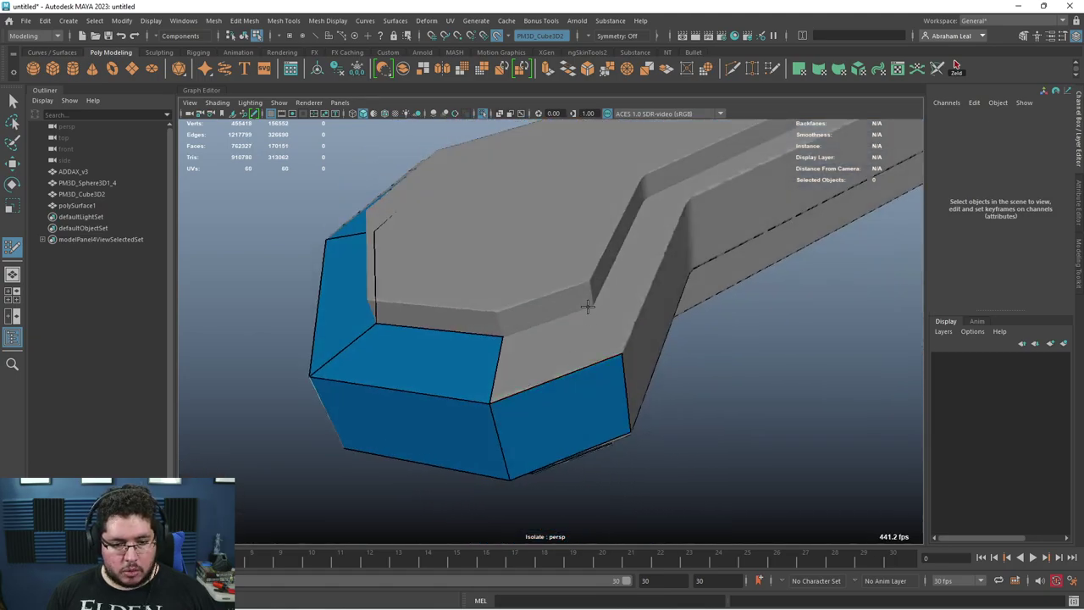
left_click(572, 347, "shift")
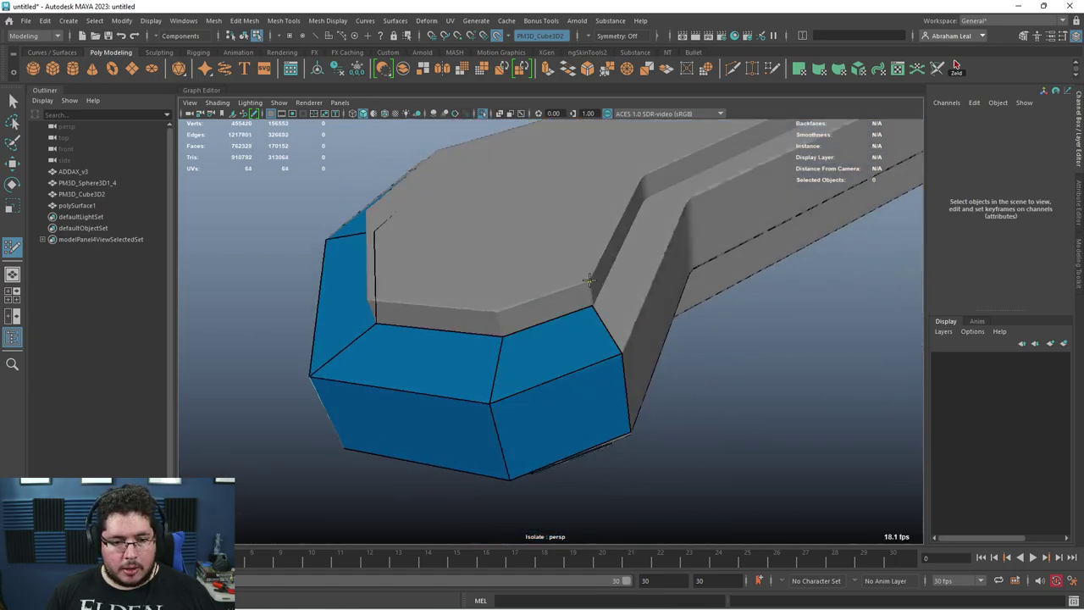
Step: Add four quads to the side of the opposite raised panel, from the bottom end up to the slanted front section
left_click(515, 314, "shift")
left_click_drag(515, 314, 734, 246, "alt")
left_click(557, 339, "shift")
left_click(560, 285, "shift")
left_click(608, 268, "shift")
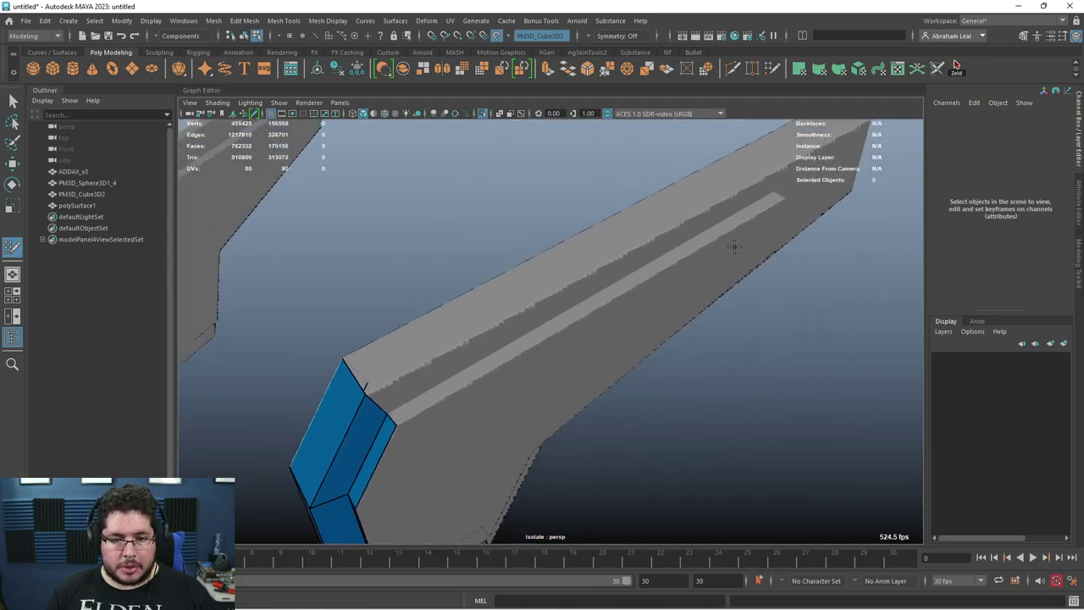
Step: Quad Draw long faces on the raised panel's side and the ledge along the plate's long upper section
left_click(767, 195, "shift")
mouse_move(751, 213)
left_mouse_down("alt")
mouse_move(729, 235)
mouse_move(765, 206)
left_mouse_up("alt")
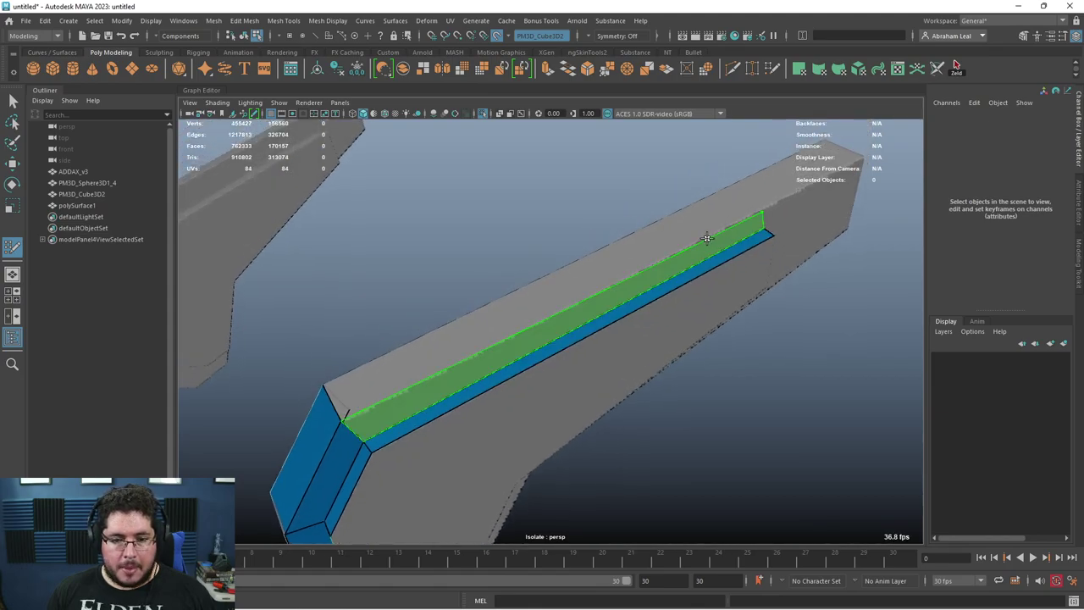
left_click(708, 238, "shift")
left_click_drag(707, 238, 704, 181, "alt")
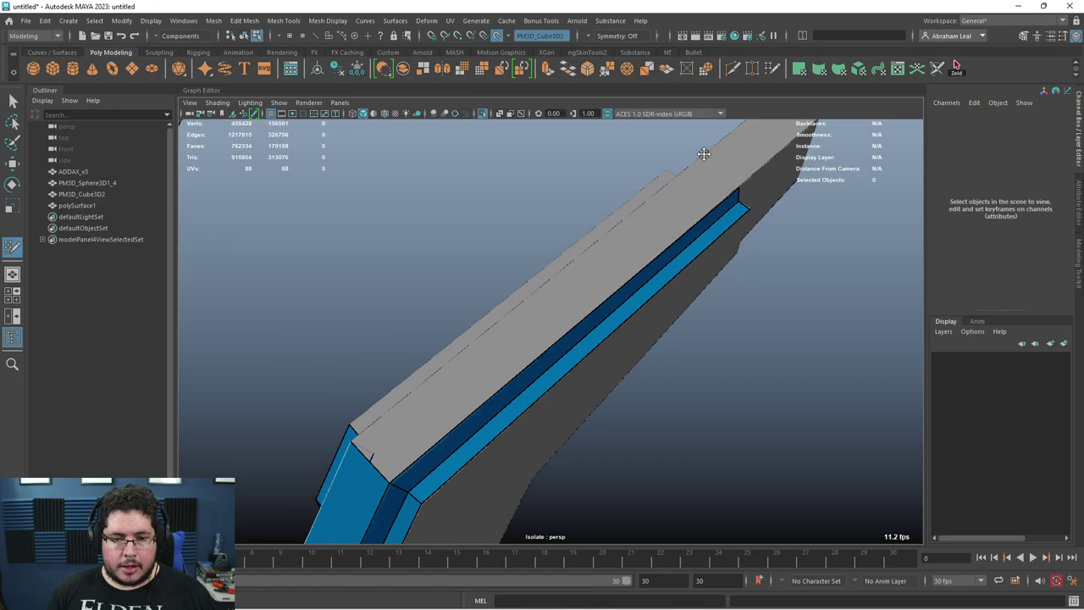
left_click(649, 212, "shift")
left_click_drag(649, 213, 545, 269, "alt")
key("ctrl+z")
Step: Quad Draw the long upper section's outer edge and, on the opposite face, its ledge plus the raised panel's side and end
left_click(598, 235, "shift")
left_click_drag(598, 235, 454, 254, "alt")
left_click(577, 315, "shift")
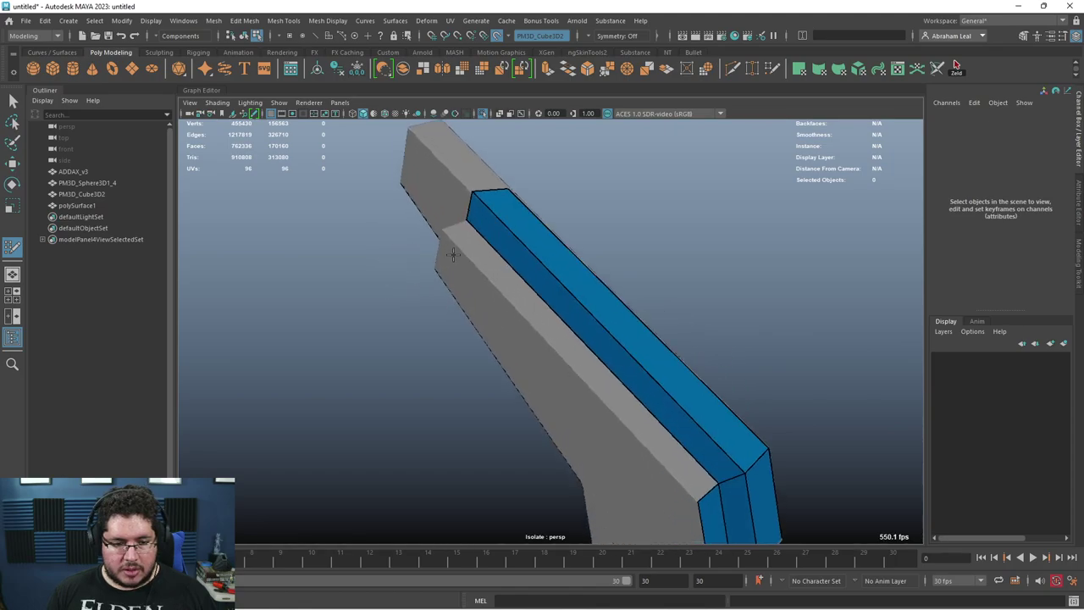
left_click(515, 274, "shift")
left_click_drag(515, 273, 511, 385, "alt")
left_click(502, 387, "shift")
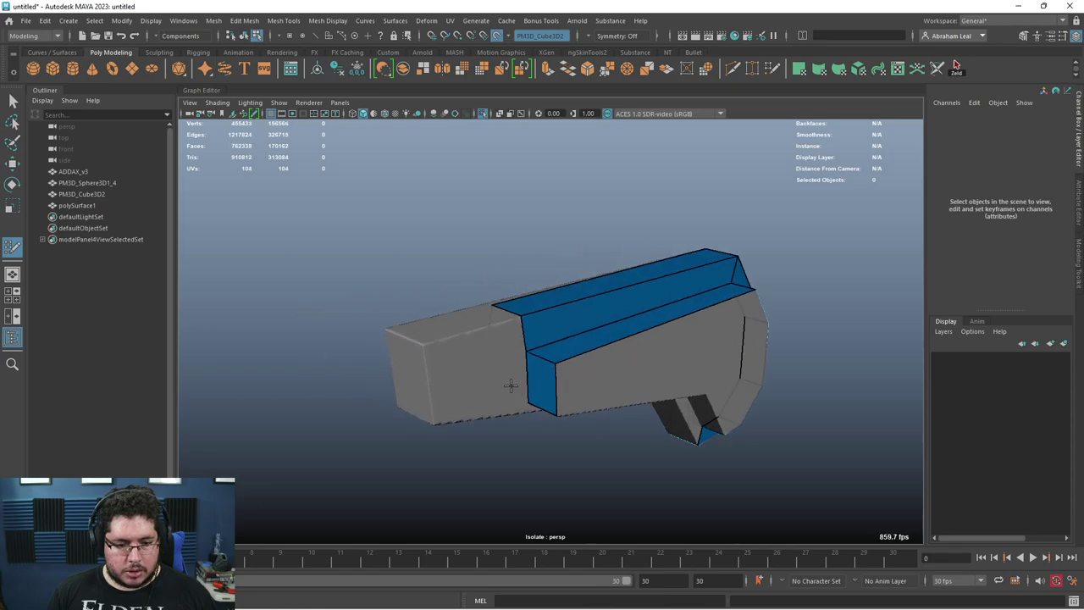
Step: Extend the retopology from the raised panel's end to the plate's tip with two quads on the flat face
left_click(445, 357, "shift")
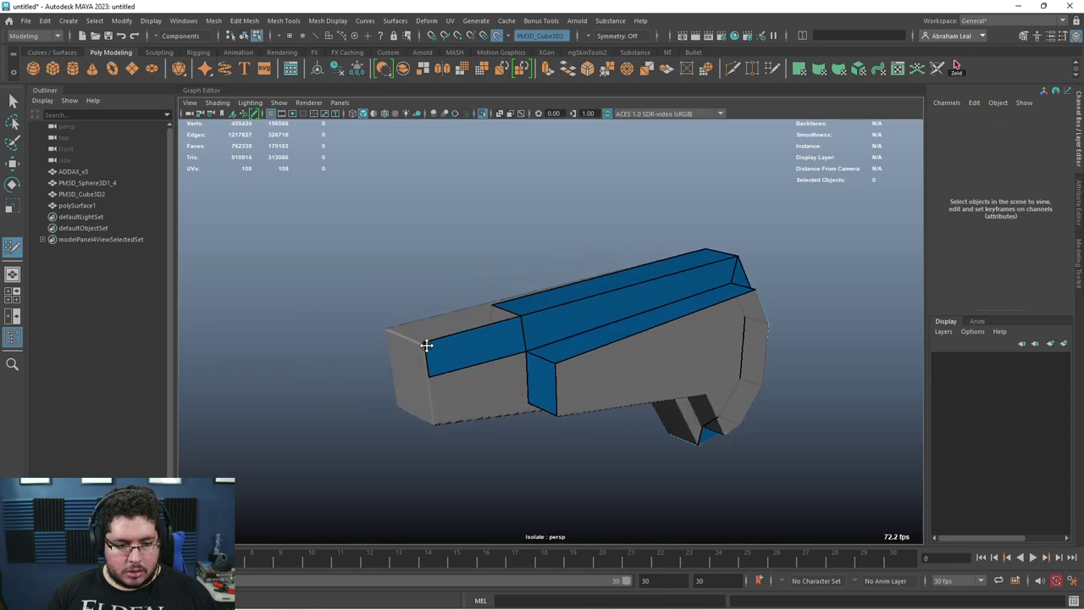
left_click_drag(455, 375, 397, 272, "alt")
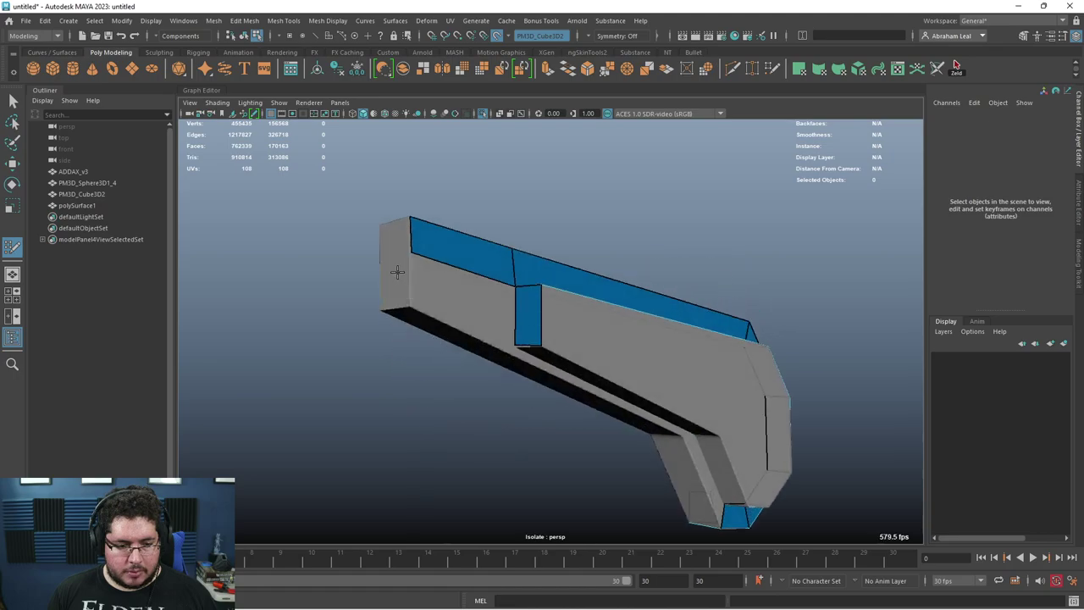
left_click(410, 305)
left_click(435, 296, "shift")
left_click_drag(441, 309, 477, 293, "alt")
right_click_drag(477, 293, 531, 340, "alt")
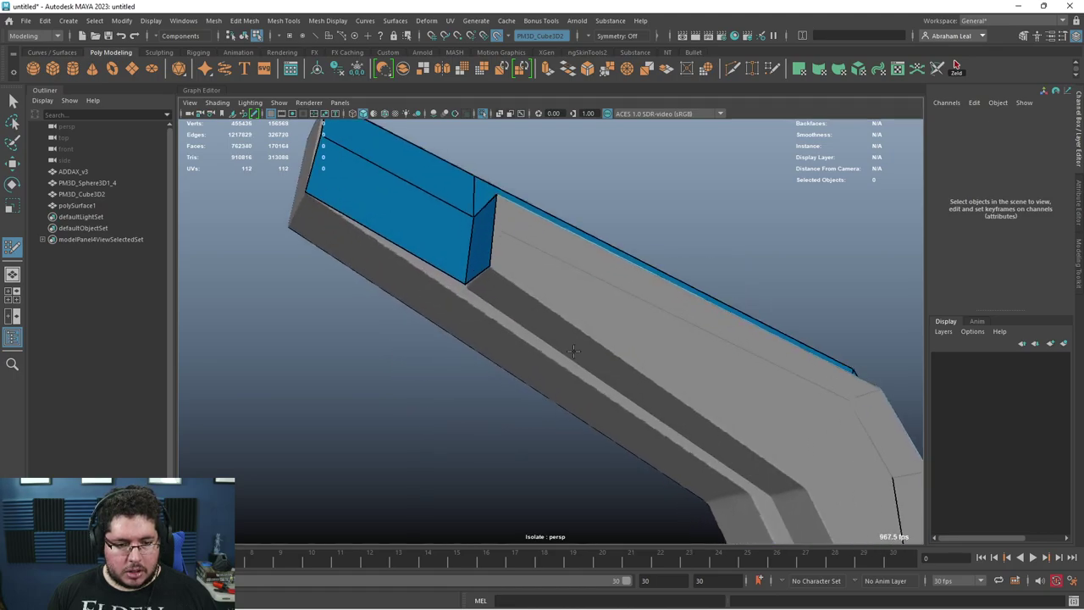
middle_click_drag(382, 281, 482, 326, "alt")
left_click_drag(481, 326, 442, 326, "alt")
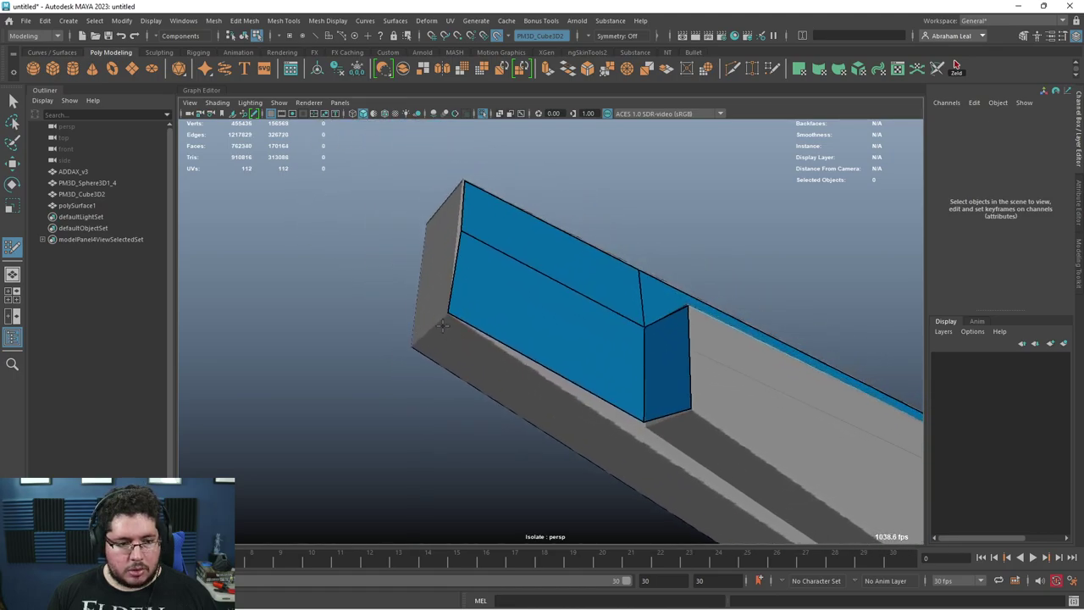
Step: Nudge the lower corner of the tip's side face and fill a narrow quad along its lower edge
left_click(459, 232)
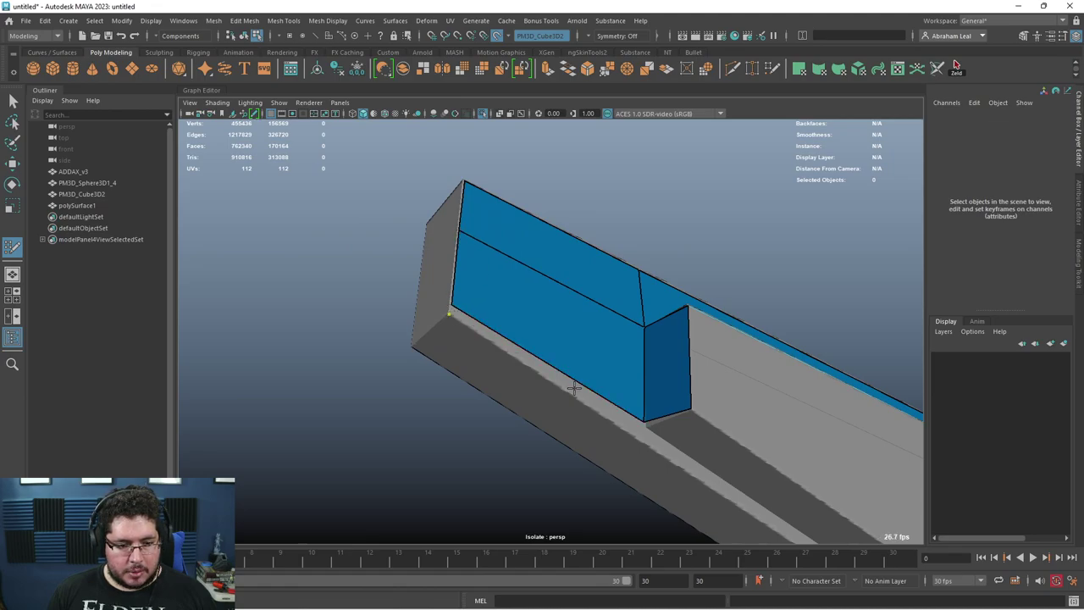
left_click(644, 443)
left_click(613, 413, "shift")
left_click_drag(612, 413, 567, 400, "alt")
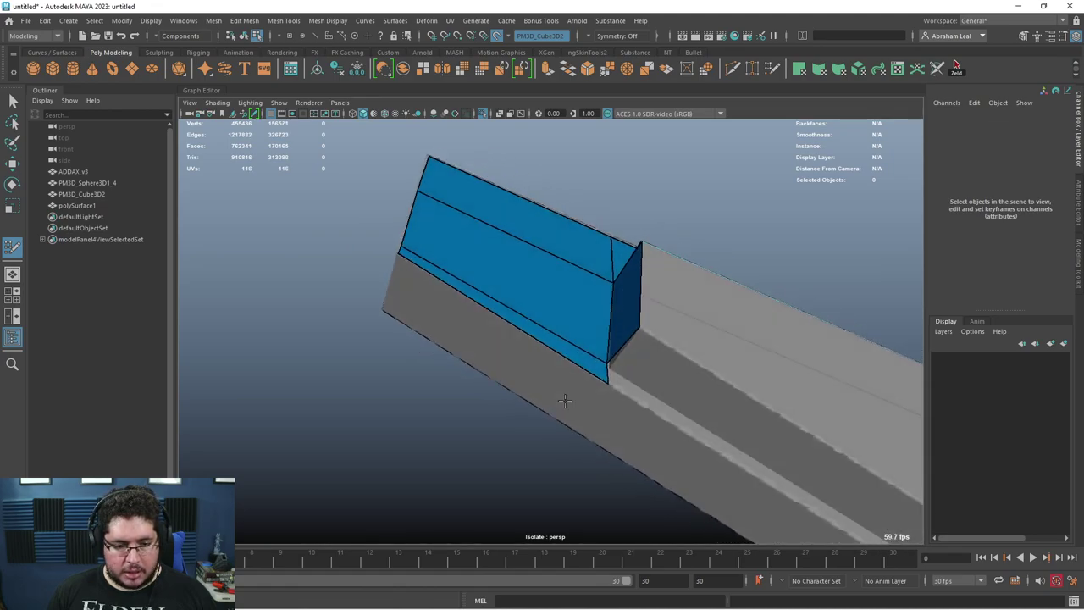
Step: Place two Quad Draw points at the inner bend of the lower groove, marking the raised panel's side wall
scroll(567, 400, "down", 5)
left_click_drag(867, 497, 735, 427, "alt")
middle_click_drag(736, 427, 658, 336, "alt")
right_click_drag(658, 336, 761, 440, "alt")
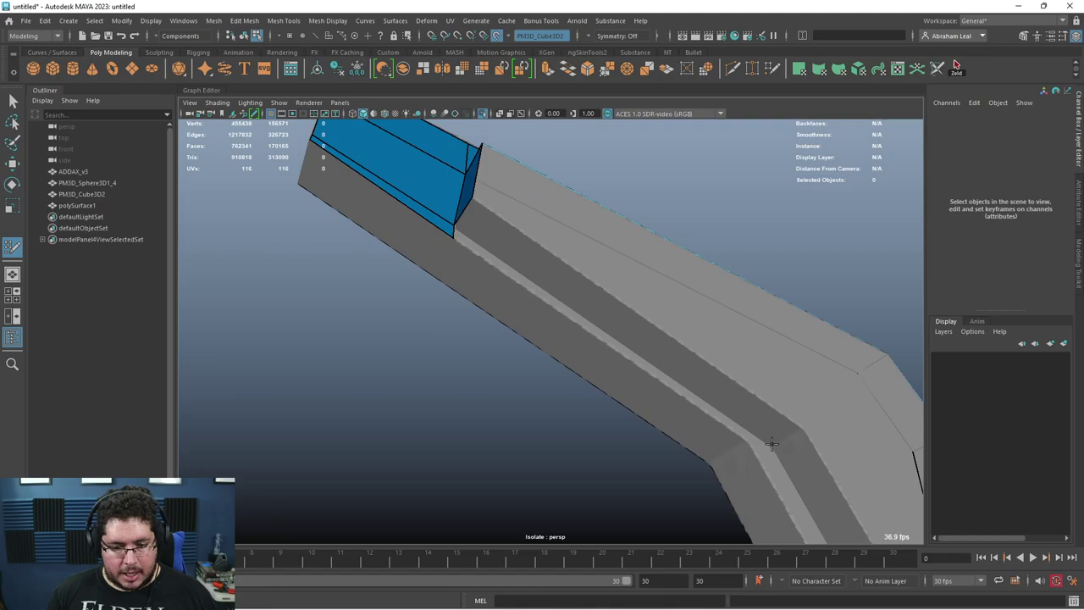
left_click(803, 431)
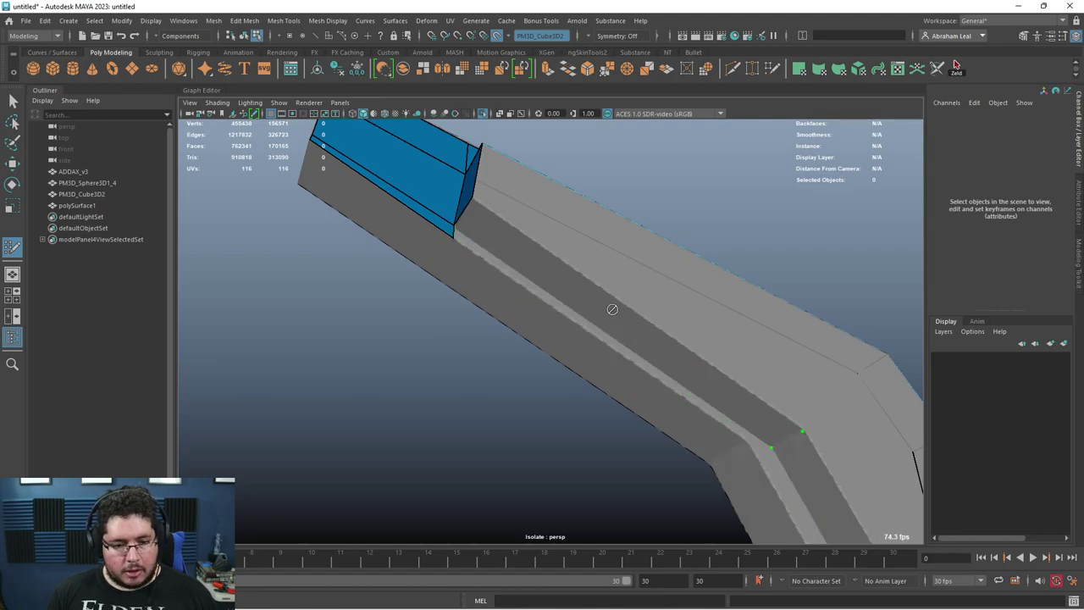
left_click_drag(613, 309, 662, 345, "alt")
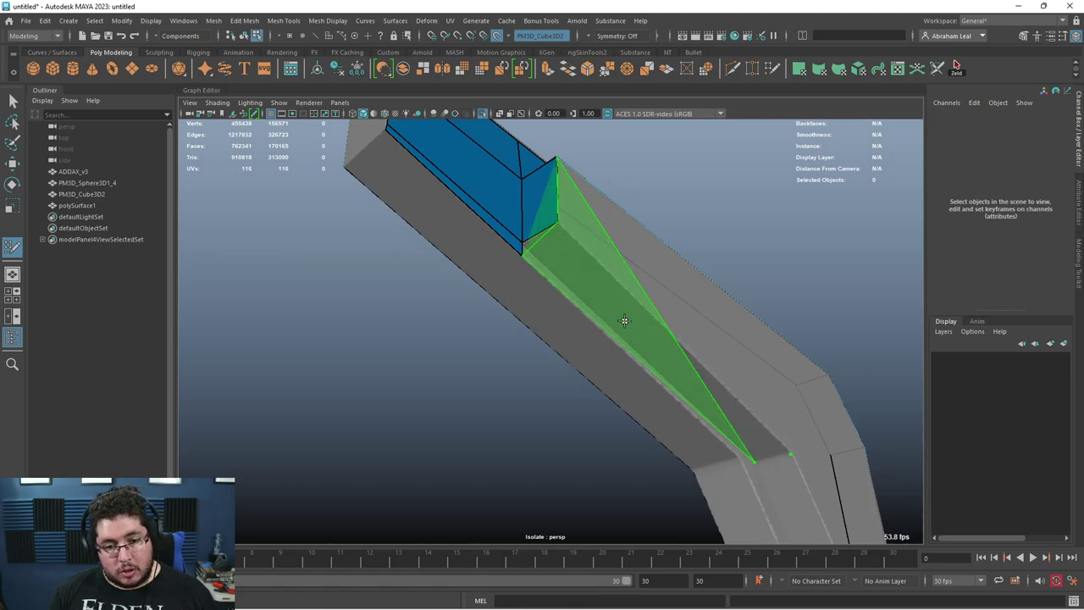
left_click_drag(663, 356, 720, 390, "alt")
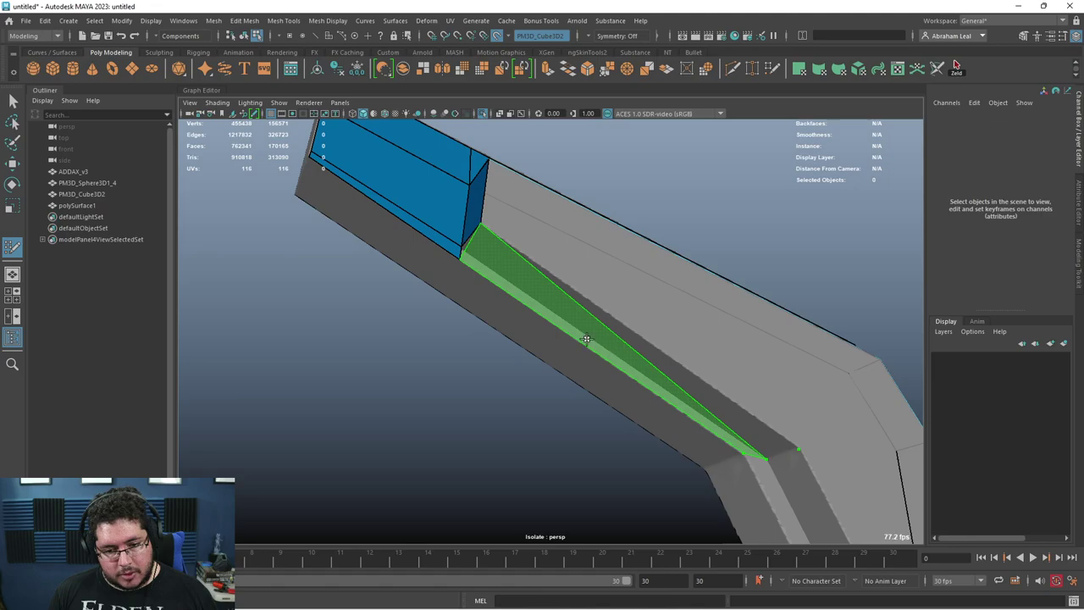
left_click_drag(658, 343, 741, 387, "alt")
right_click_drag(740, 387, 635, 364, "alt")
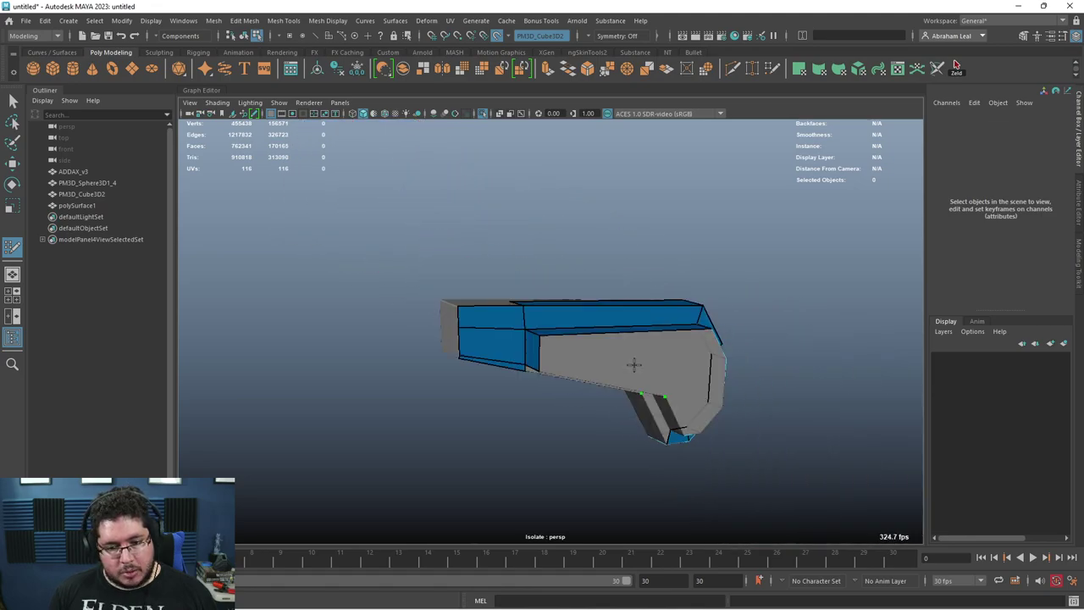
Step: Fill three quads below the inner bend: on the raised panel's flat face, its side wall and the ledge
left_click_drag(634, 364, 703, 412, "alt")
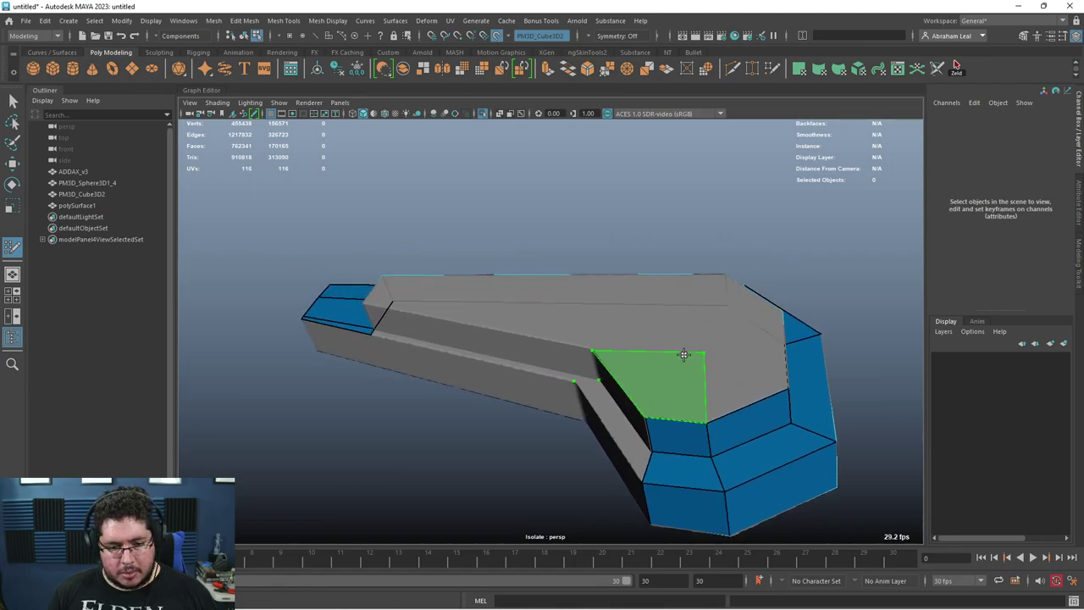
left_click(644, 388, "shift")
left_click_drag(644, 388, 726, 375, "alt")
left_click(754, 376, "shift")
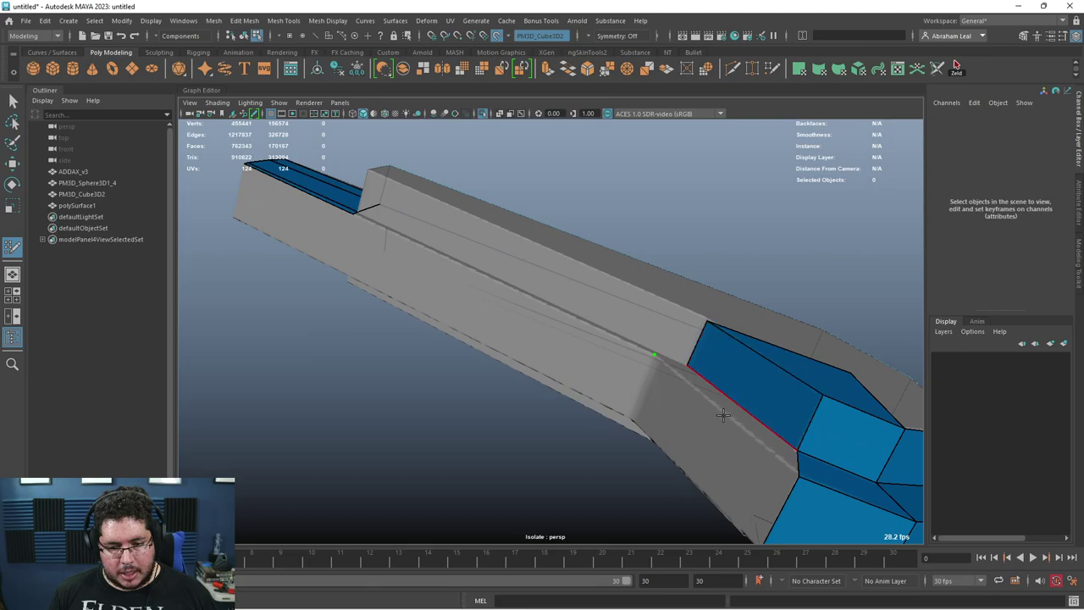
left_click_drag(723, 414, 504, 324, "alt")
left_click(631, 332, "shift")
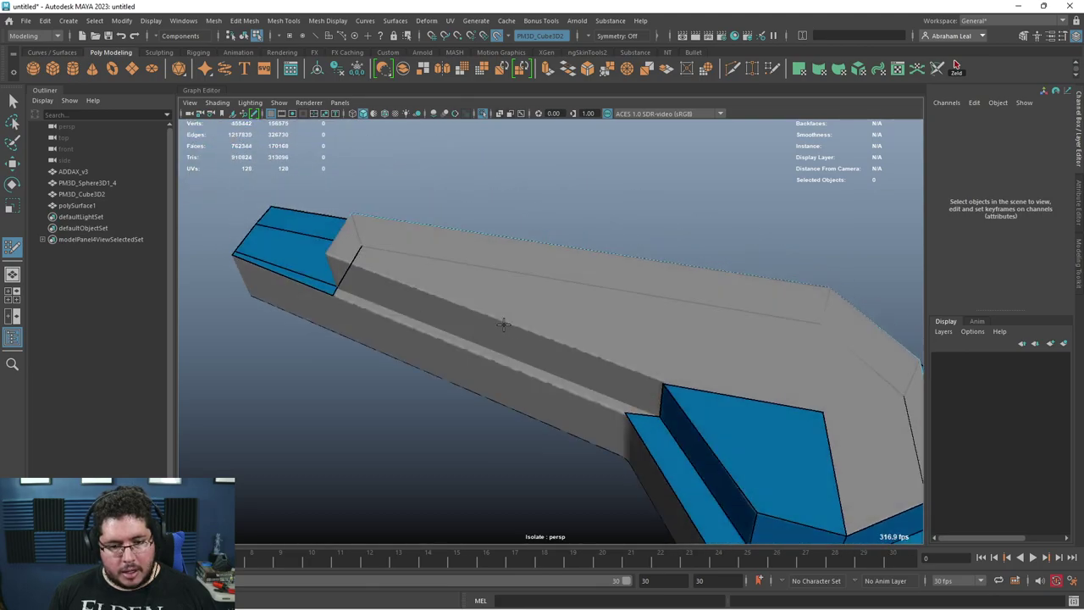
Step: Try extending the border from the bend, undo it, and set Quad Draw's Extend option to Edge
middle_click_drag(663, 396, 622, 375)
key("ctrl+z")
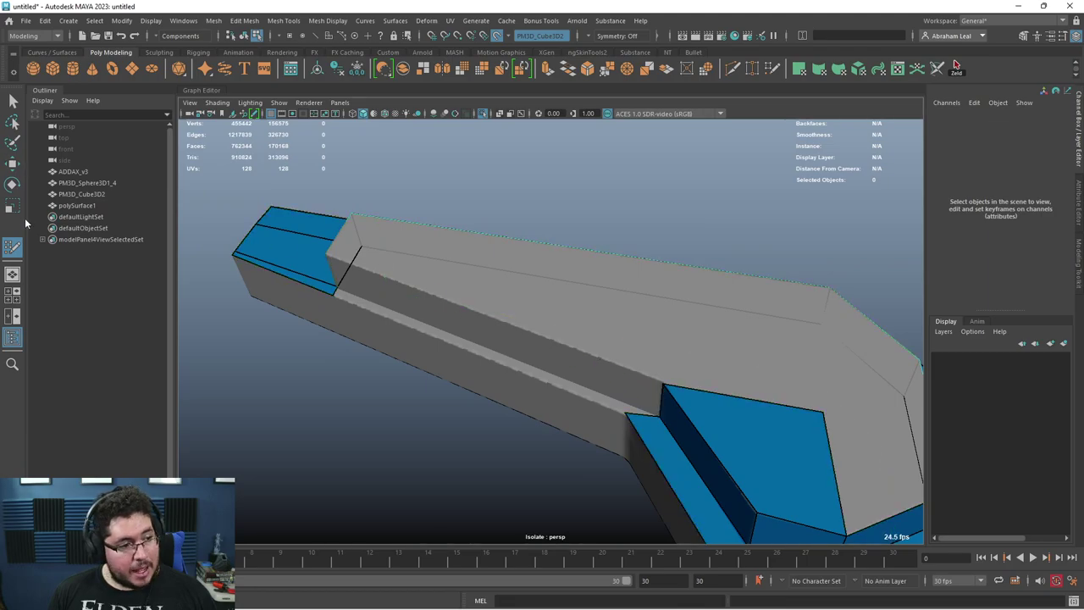
double_click(12, 251)
left_click(204, 155)
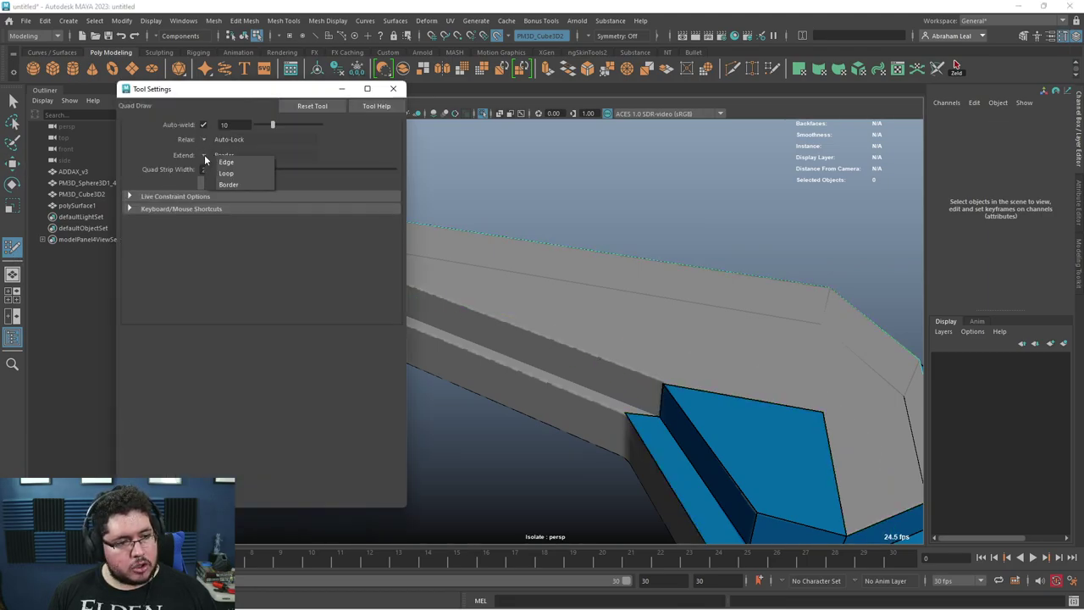
left_click(231, 162)
Step: Extend the side wall and ledge edges along the long lower section between bend and tip, and close the tool settings
left_click_drag(683, 396, 715, 375, "alt")
left_click_drag(712, 373, 411, 184)
middle_click_drag(412, 184, 527, 253, "alt")
left_click_drag(514, 256, 571, 294)
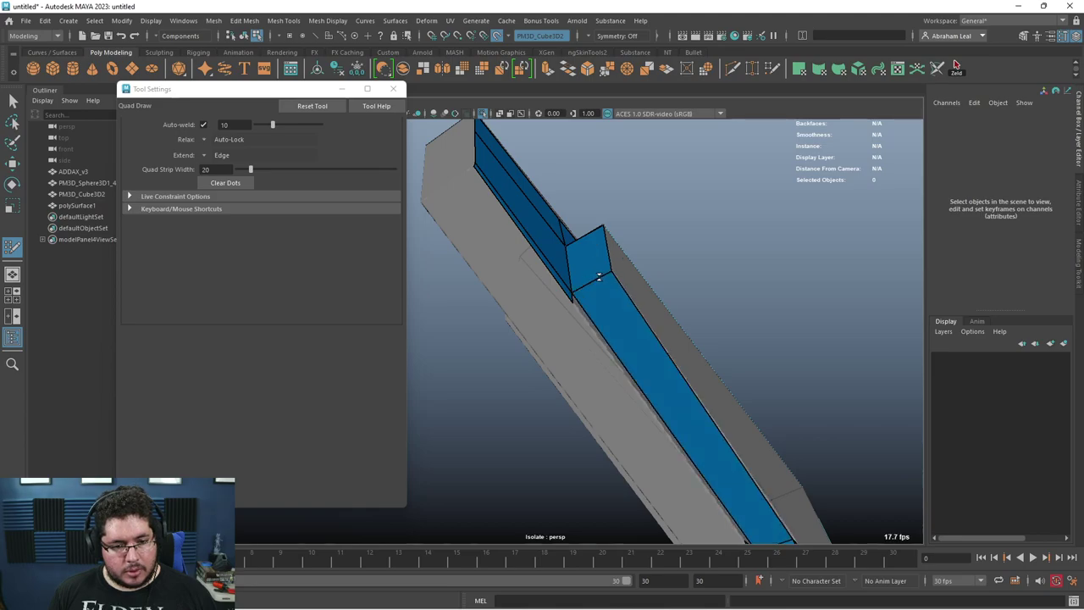
mouse_move(599, 277)
left_mouse_down("alt")
mouse_move(547, 296)
mouse_move(531, 259)
mouse_move(668, 259)
mouse_move(601, 269)
left_mouse_up("alt")
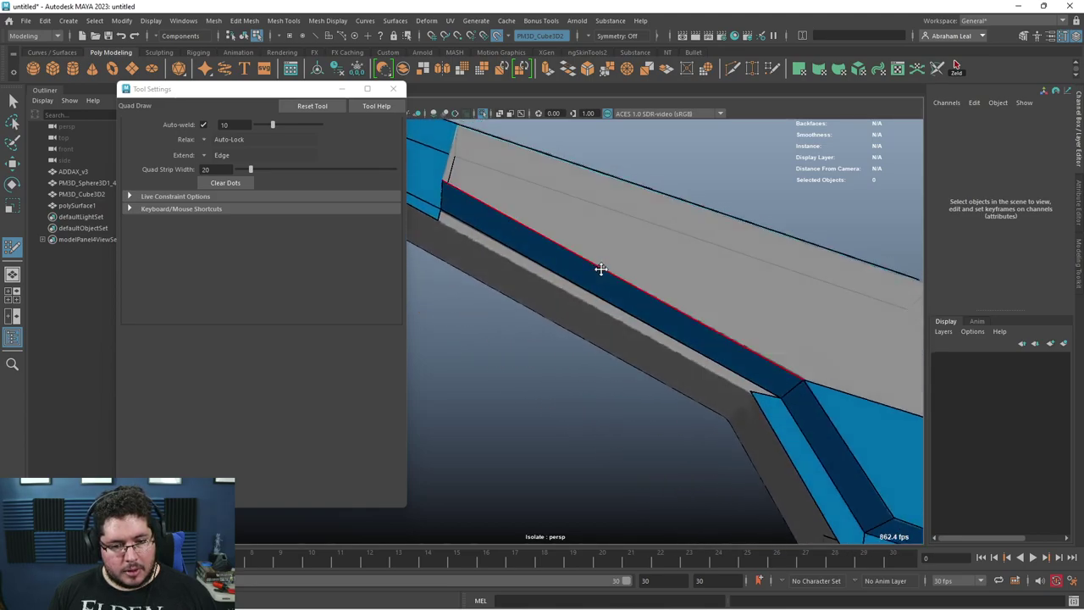
left_click(393, 89)
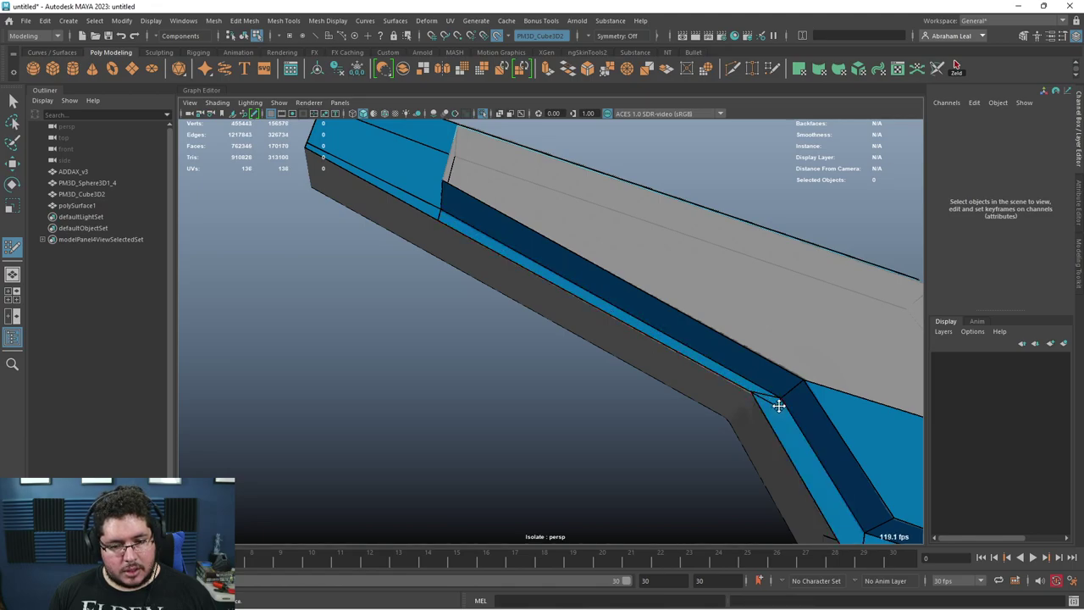
Step: Weld the loose corner of the long ledge strip to the neighbouring ledge vertex at the inner bend
left_click_drag(782, 404, 760, 389, "alt")
middle_click_drag(760, 389, 642, 331, "alt")
scroll(642, 331, "up", 4)
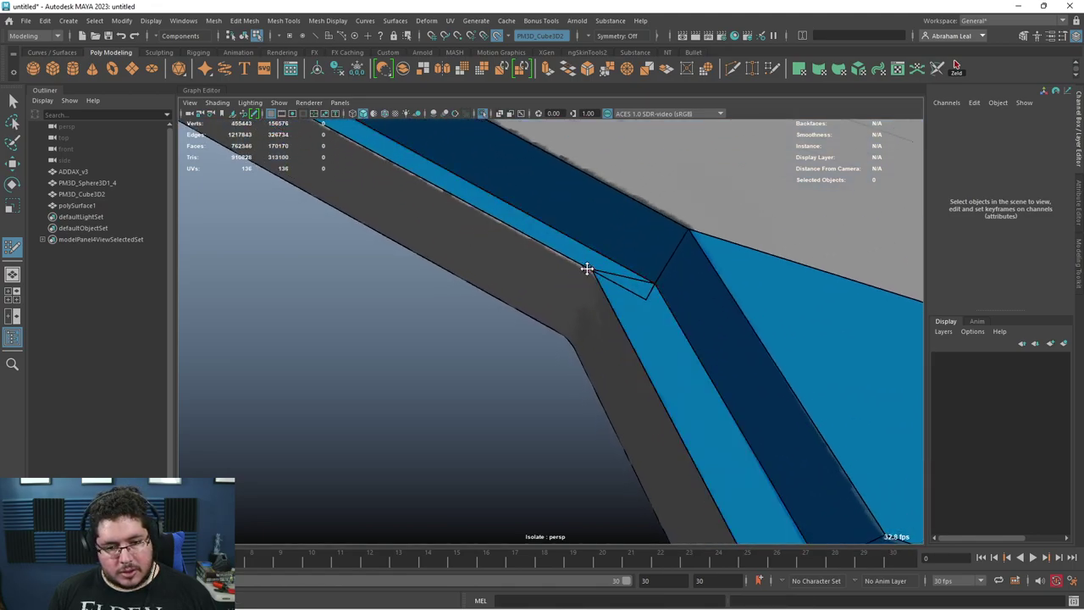
mouse_move(588, 269)
left_mouse_down()
mouse_move(645, 298)
mouse_move(599, 271)
left_mouse_up()
key("ctrl+z")
right_click_drag(600, 271, 416, 176, "alt")
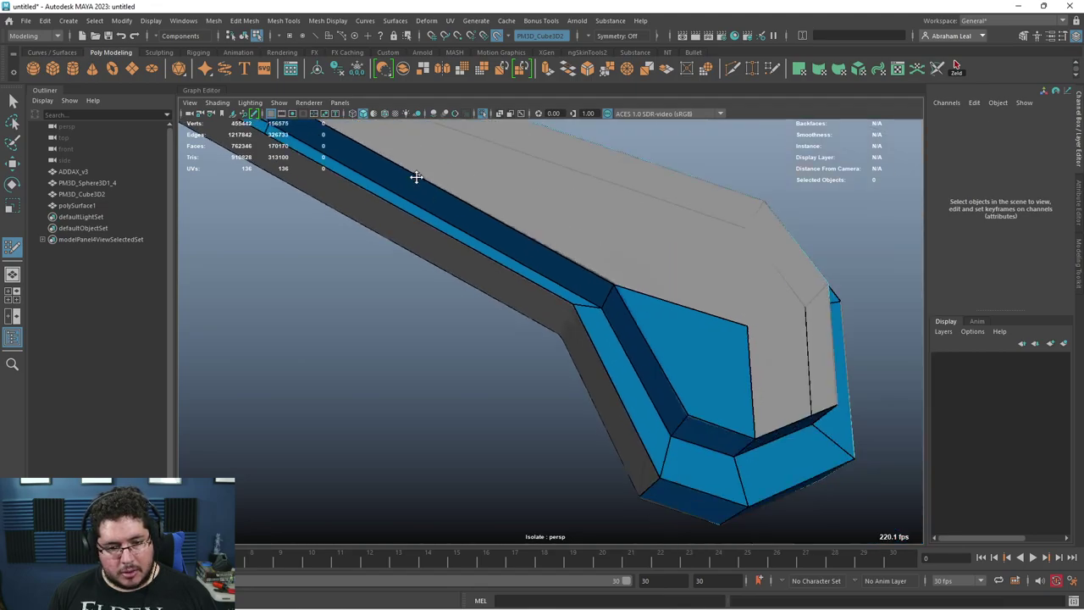
middle_click_drag(416, 177, 501, 262, "alt")
mouse_move(500, 263)
left_mouse_down("alt")
mouse_move(559, 356)
mouse_move(525, 373)
mouse_move(571, 368)
mouse_move(507, 331)
left_mouse_up("alt")
Step: Fill the remaining flat face of the raised panel with quads up to its end
left_click_drag(598, 419, 567, 378, "alt")
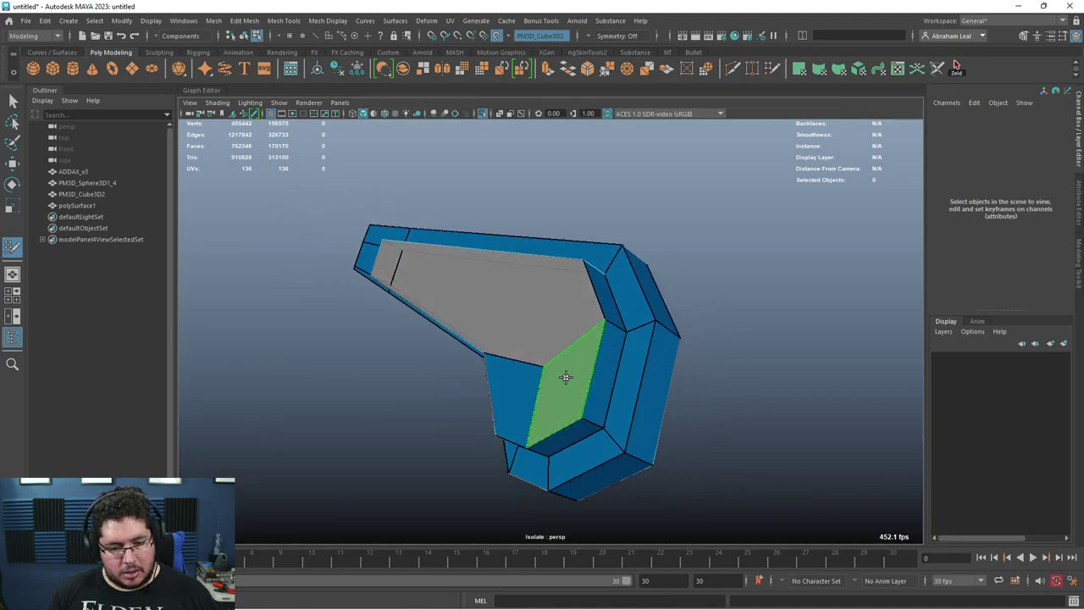
left_click(567, 378, "shift")
mouse_move(534, 339)
left_mouse_down("alt")
mouse_move(565, 383)
mouse_move(536, 411)
mouse_move(588, 364)
mouse_move(579, 341)
mouse_move(604, 338)
left_mouse_up("alt")
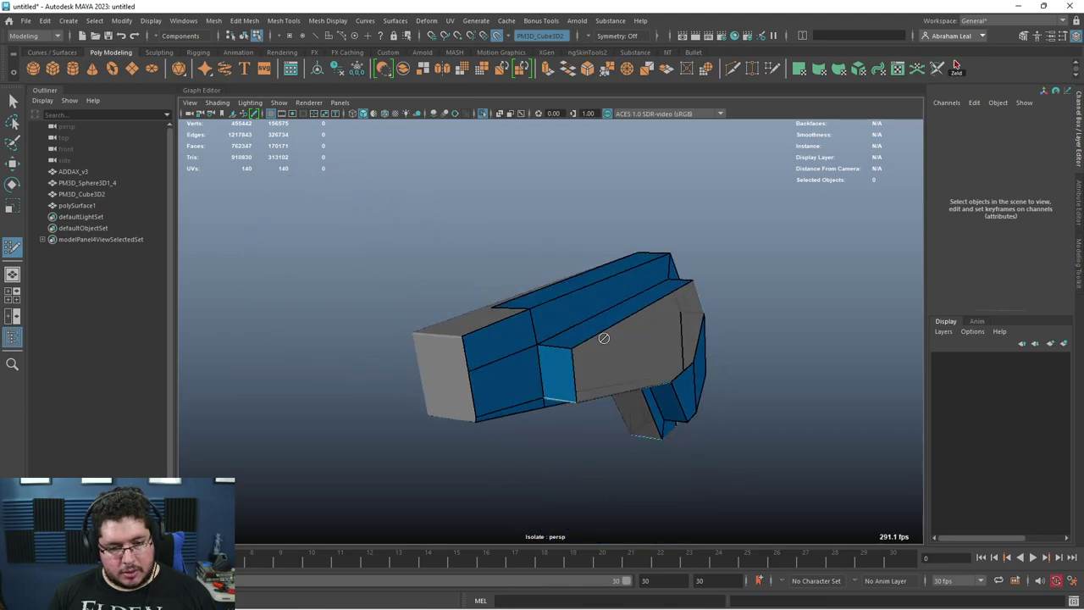
mouse_move(676, 326)
left_mouse_down("alt")
mouse_move(665, 351)
mouse_move(561, 378)
left_mouse_up("alt")
left_click(543, 416, "shift")
Step: Extend the plate's long upper outer edge to the tip with one quad
left_click_drag(543, 415, 714, 380, "alt")
middle_click_drag(714, 381, 566, 364, "alt")
right_click_drag(566, 364, 633, 384, "alt")
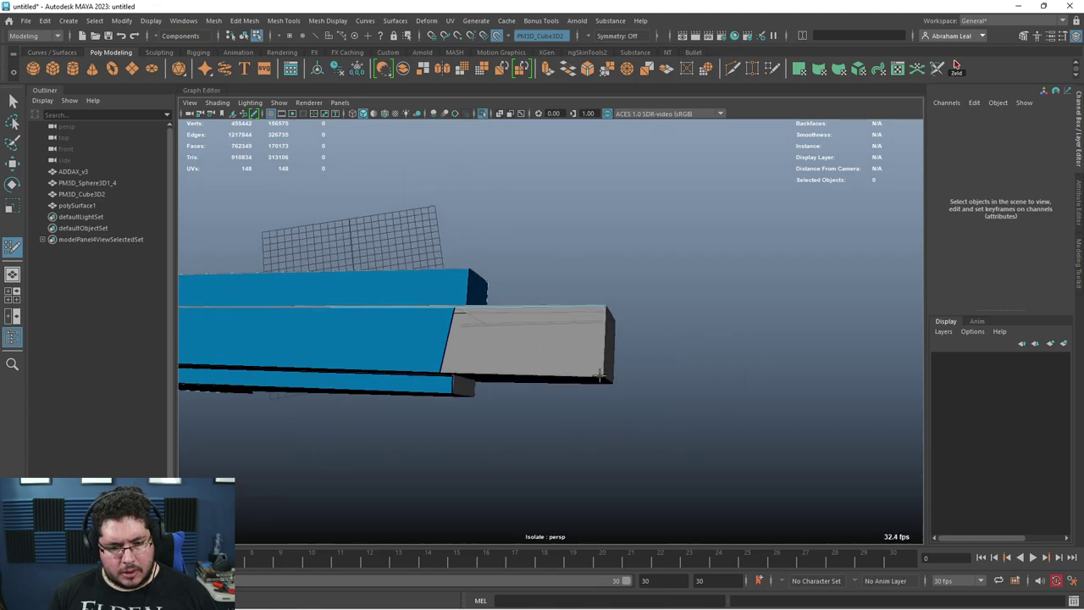
mouse_move(597, 373)
left_mouse_down("alt")
mouse_move(559, 368)
mouse_move(552, 408)
mouse_move(526, 328)
mouse_move(588, 364)
mouse_move(607, 417)
left_mouse_up("alt")
key("Tab")
left_click_drag(605, 419, 535, 282, "alt")
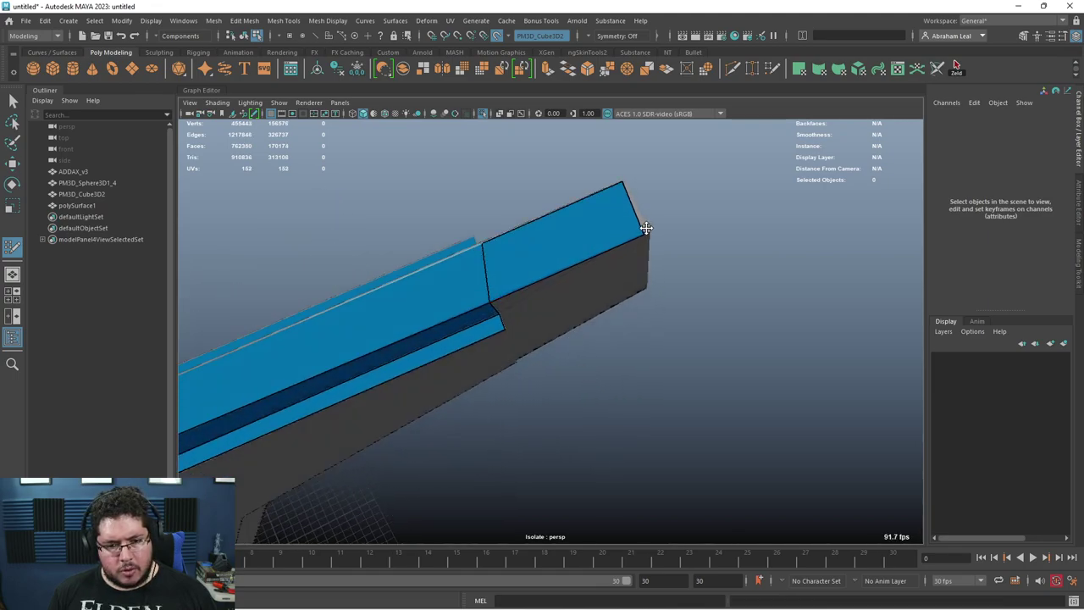
left_click_drag(650, 223, 598, 265, "alt")
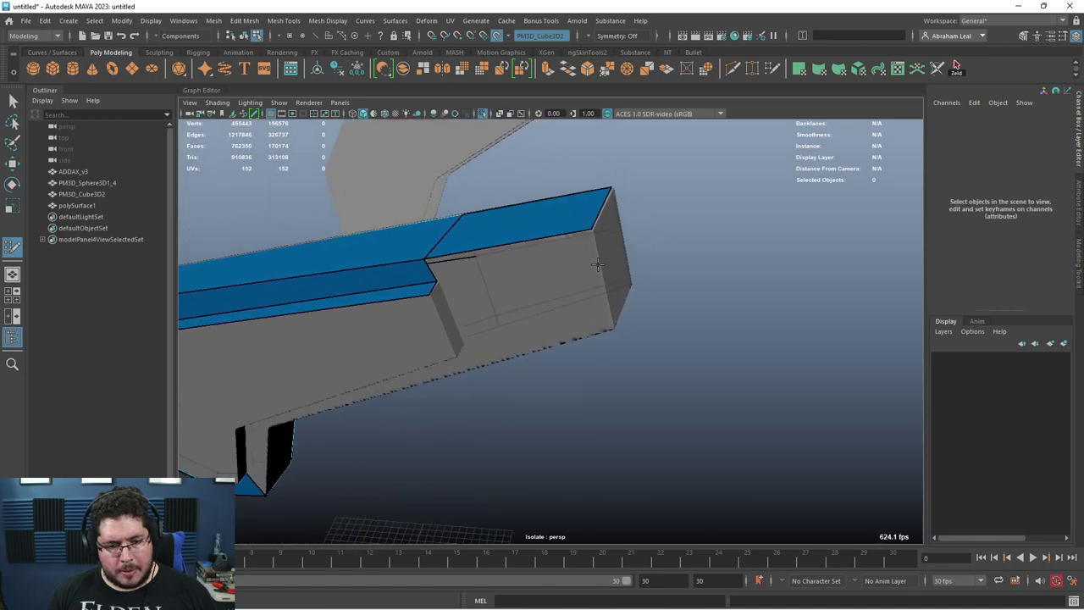
Step: Fill the opposite raised panel's end and add two quads on the flat side face running to the tip
left_click(610, 311)
left_click(464, 343)
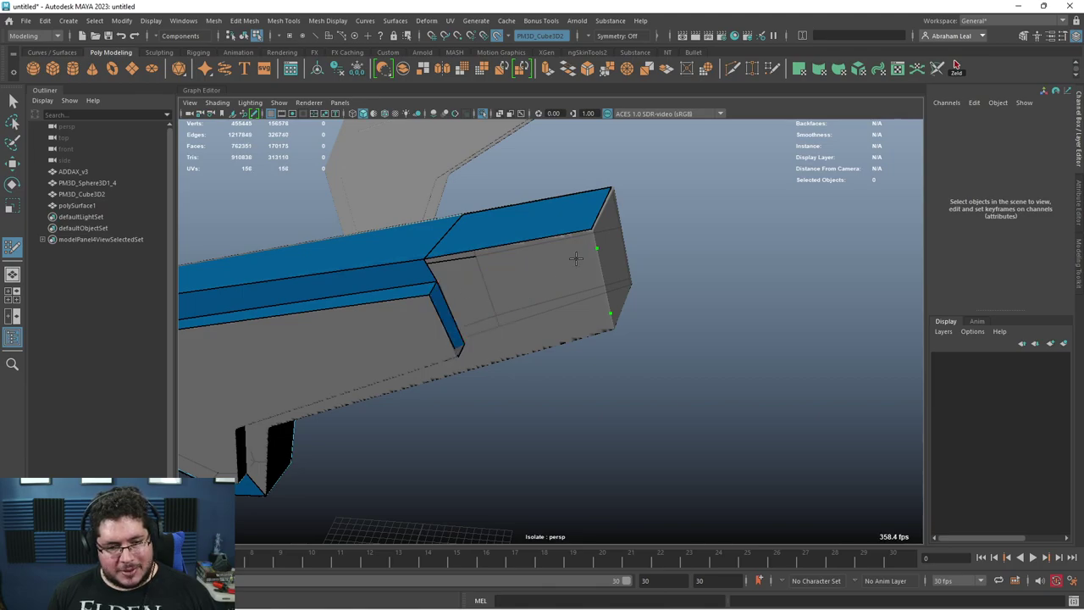
left_click(525, 252, "shift")
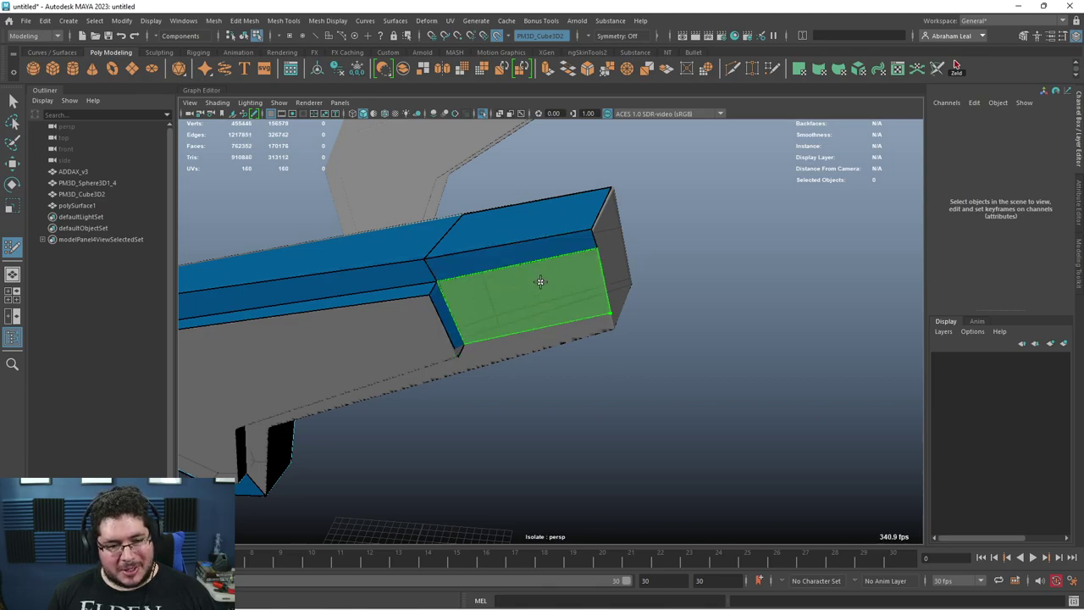
left_click(541, 282, "shift")
Step: Complete the tip's opposite side with a narrow lower quad and cap the tip's end with three quads
mouse_move(551, 317)
left_mouse_down("alt")
mouse_move(511, 277)
mouse_move(544, 246)
mouse_move(467, 346)
mouse_move(467, 321)
mouse_move(486, 336)
mouse_move(469, 282)
mouse_move(521, 297)
mouse_move(588, 241)
mouse_move(543, 259)
mouse_move(450, 339)
mouse_move(431, 237)
mouse_move(497, 242)
mouse_move(440, 239)
mouse_move(496, 277)
left_mouse_up("alt")
left_click_drag(506, 349, 491, 269, "alt")
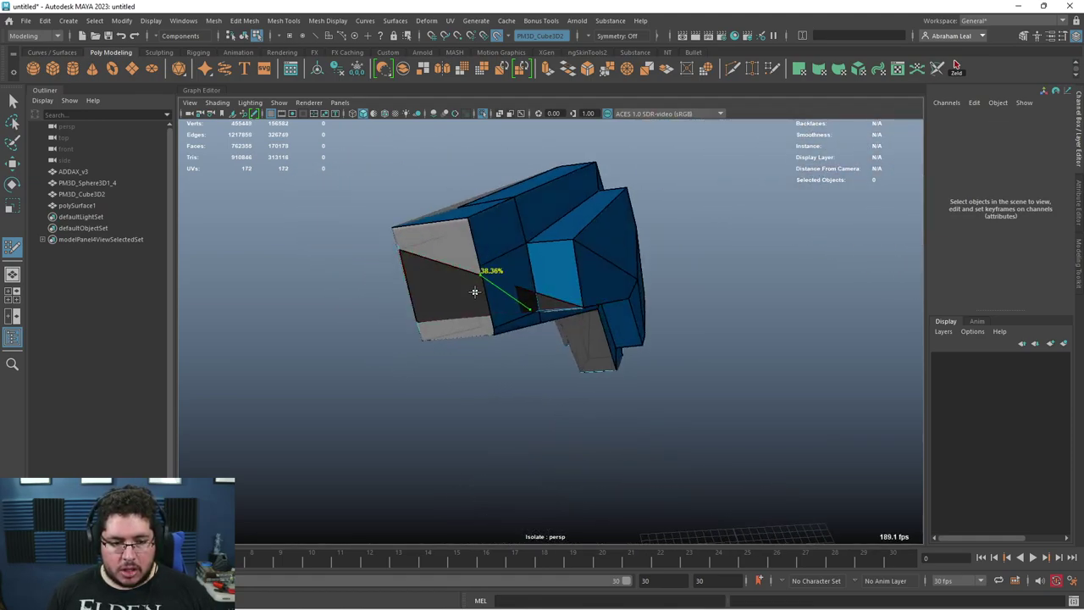
left_click_drag(400, 278, 512, 287, "alt")
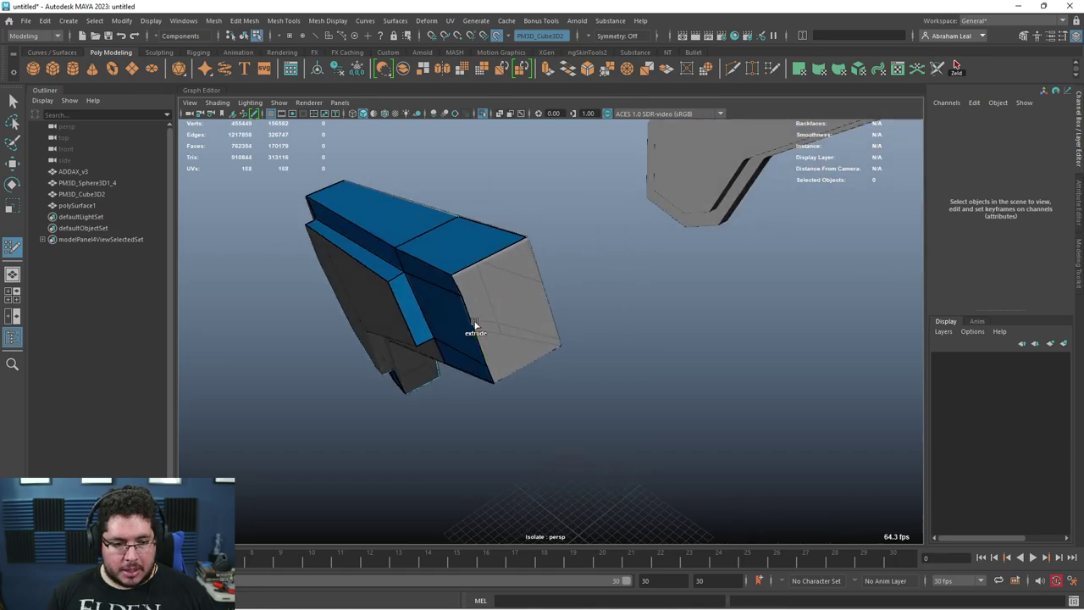
left_click_drag(475, 325, 549, 266)
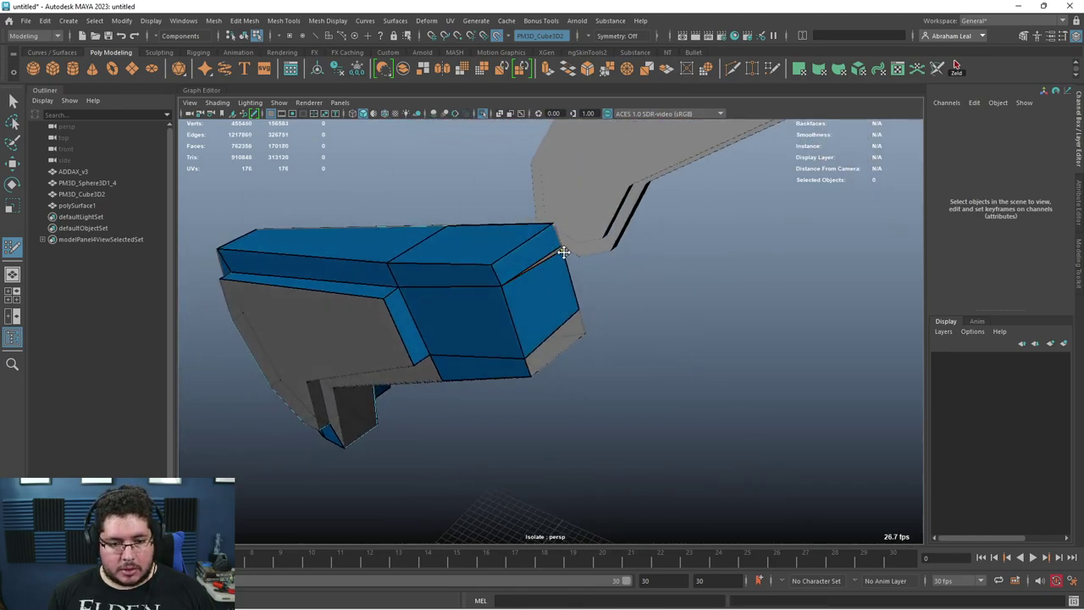
left_click_drag(557, 260, 494, 276, "alt")
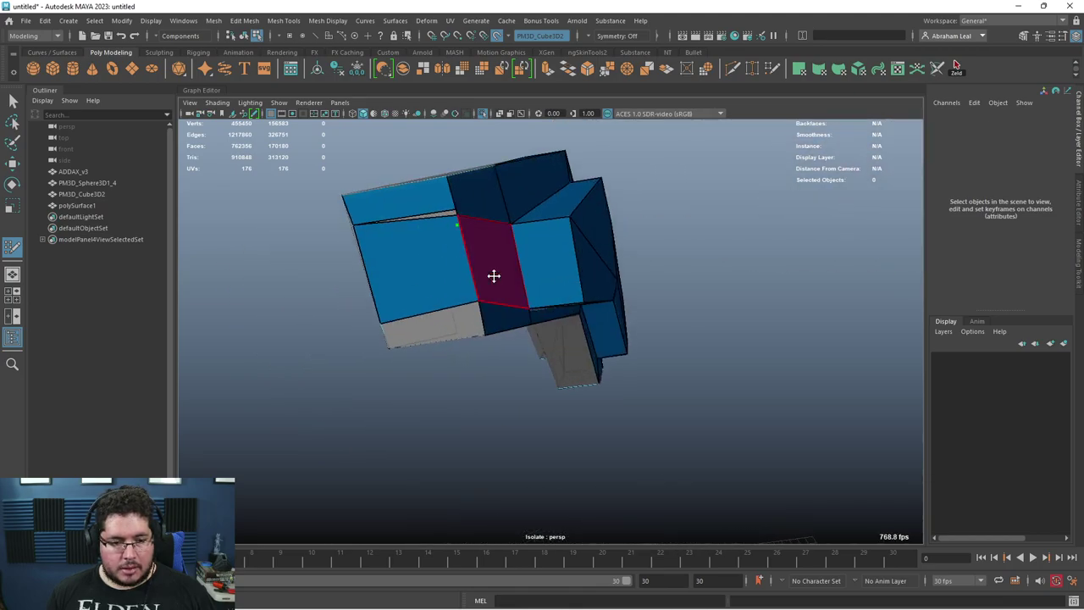
left_click_drag(455, 240, 497, 257, "alt")
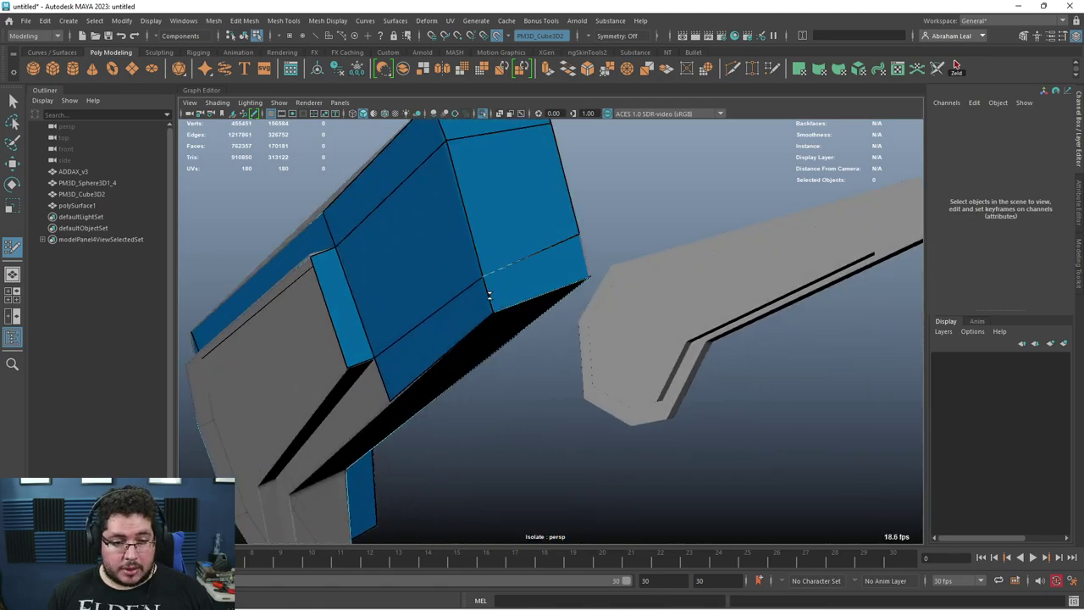
Step: Place points at the inner bend and fill the inner edge face of the plate's lower end
left_click_drag(489, 295, 545, 265, "alt")
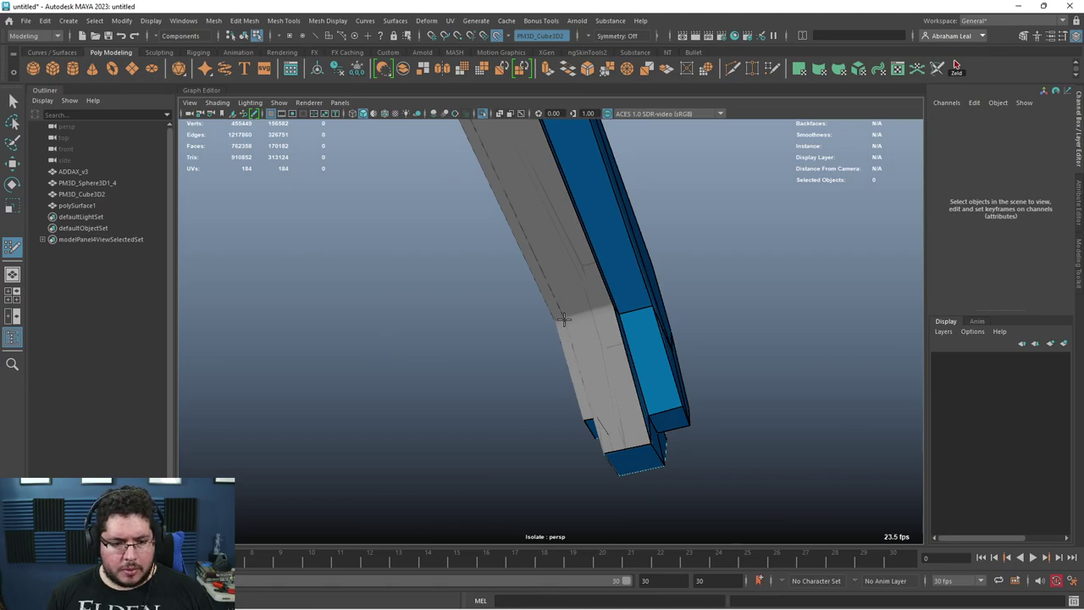
left_click_drag(590, 318, 540, 308, "alt")
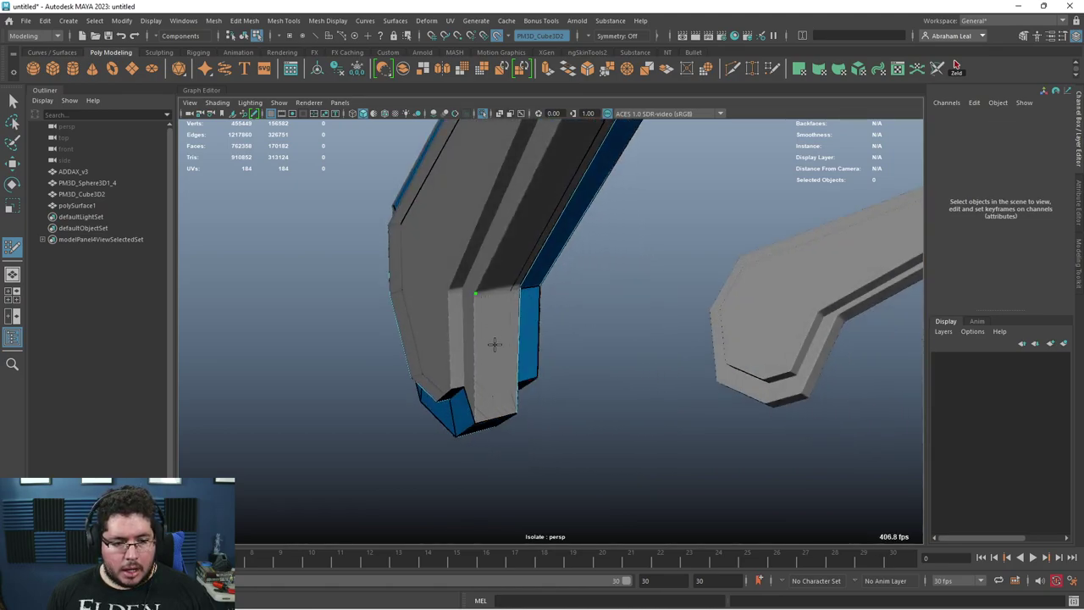
left_click_drag(494, 343, 492, 312, "alt")
left_click(485, 316)
left_click(477, 314)
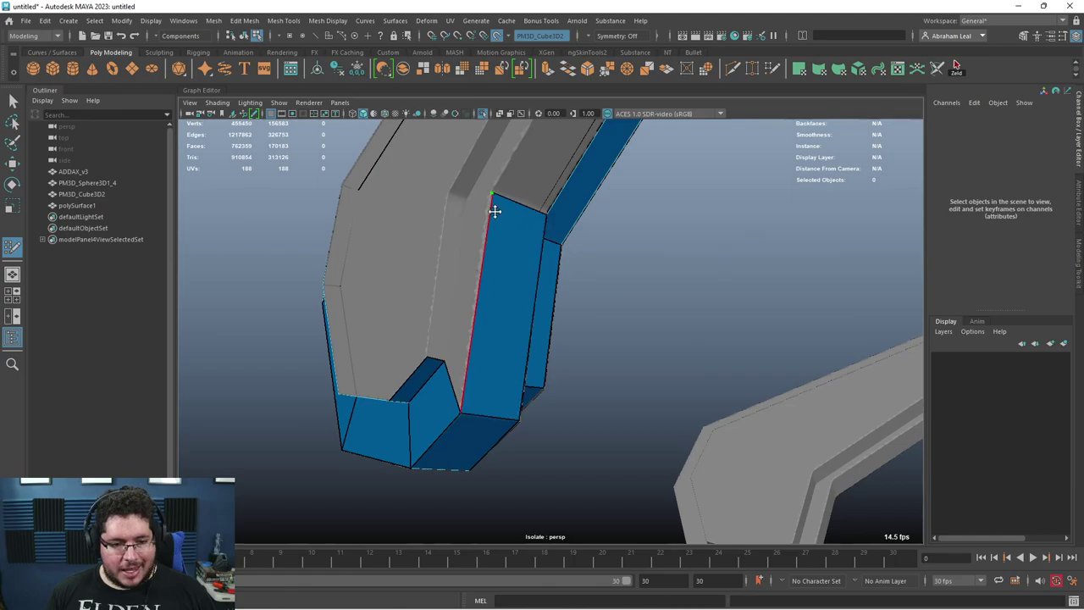
Step: Fill the adjoining ledge and raised panel side up to the bend with two quads, undoing the stray edge tweak
left_click_drag(465, 198, 455, 237, "alt")
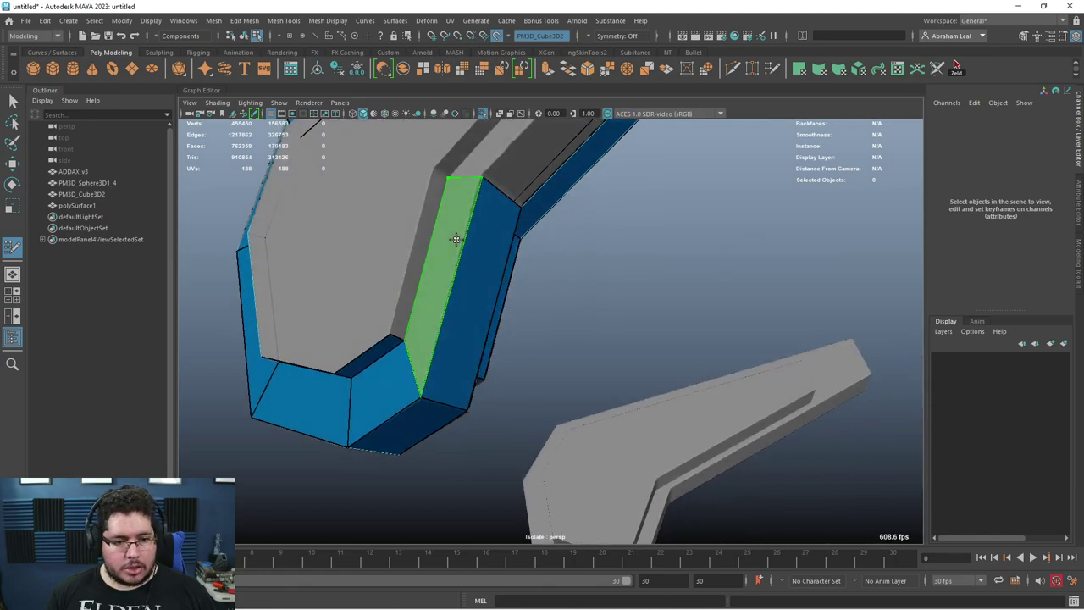
left_click(431, 172, "shift")
key("ctrl+z")
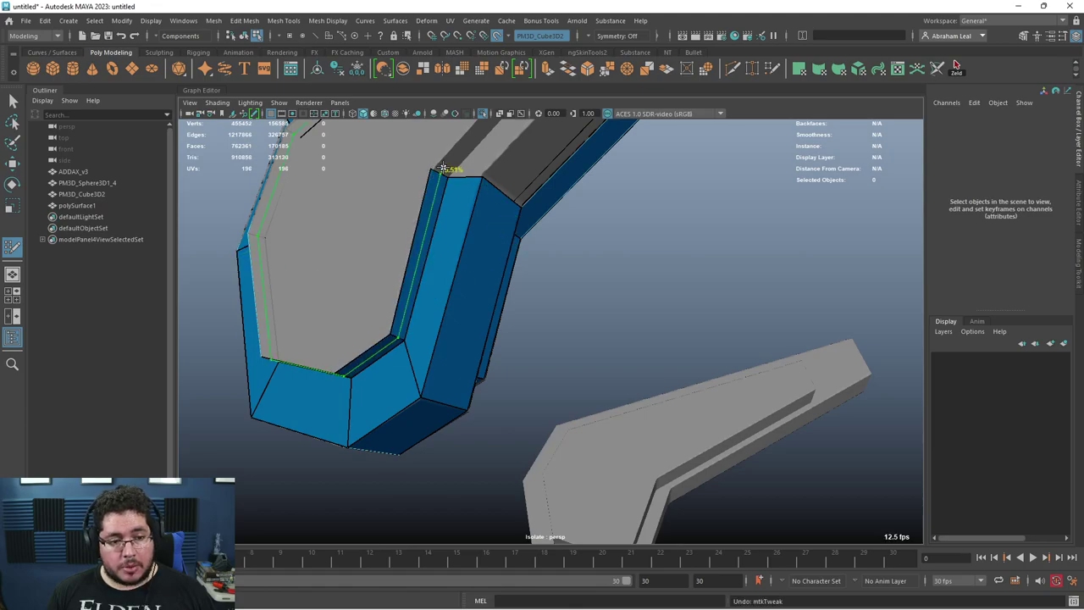
left_click_drag(434, 169, 455, 242, "alt")
scroll(456, 251, "up", 3)
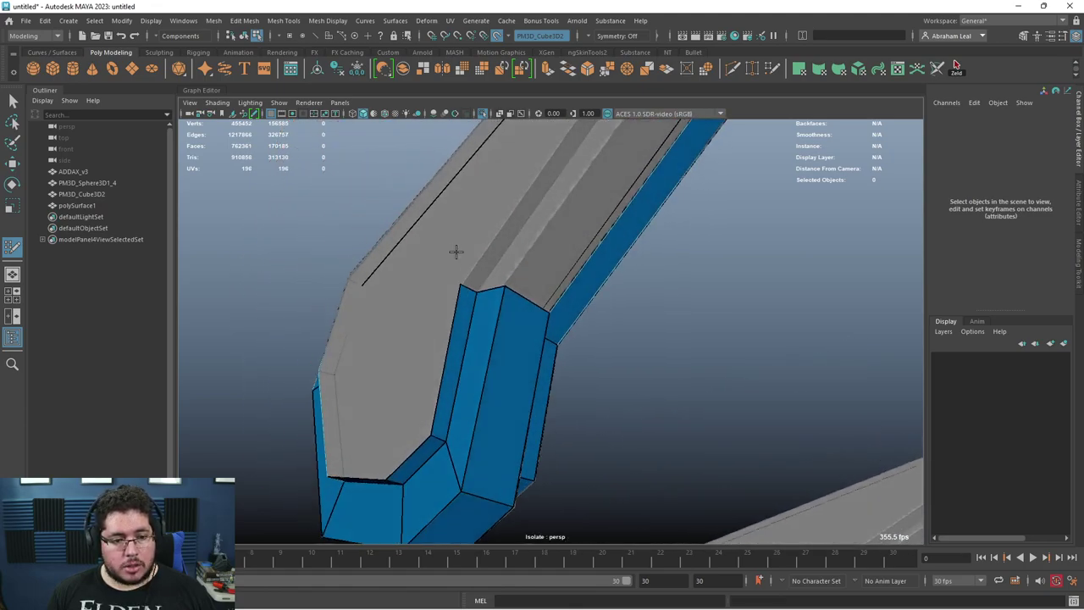
Step: Fill two narrow quads along the ear plate's inner groove and pull their free ends down to the lower bend
left_click_drag(462, 286, 535, 246, "alt")
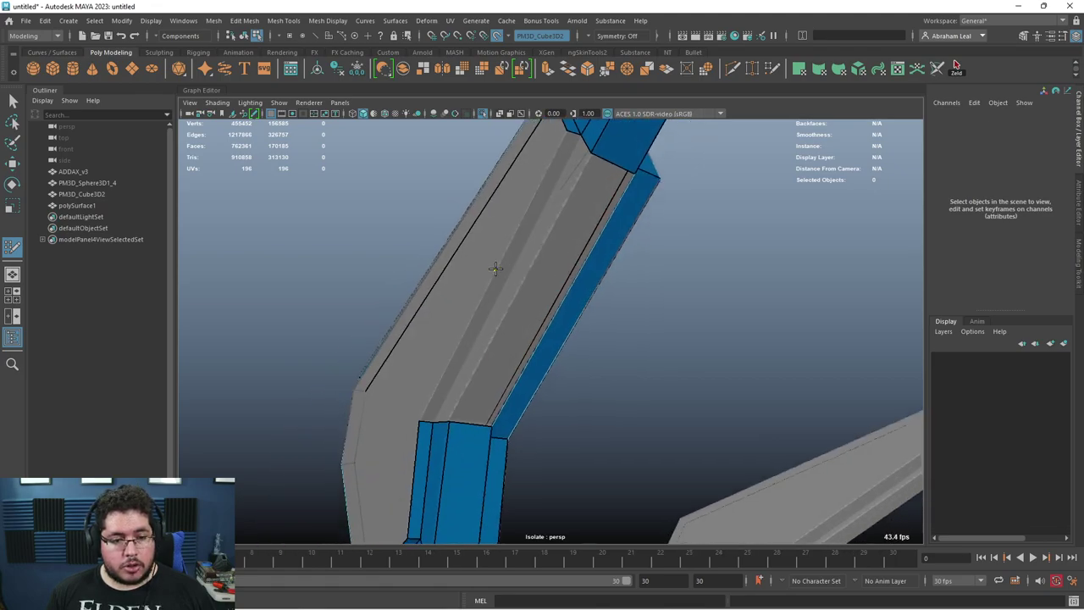
left_click(508, 278)
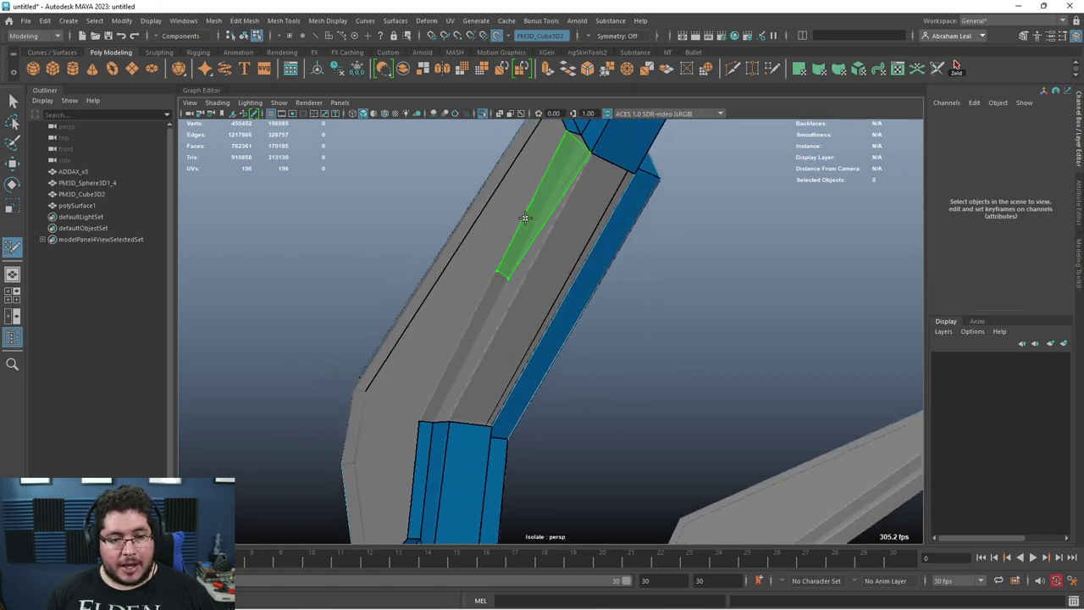
left_click(520, 285)
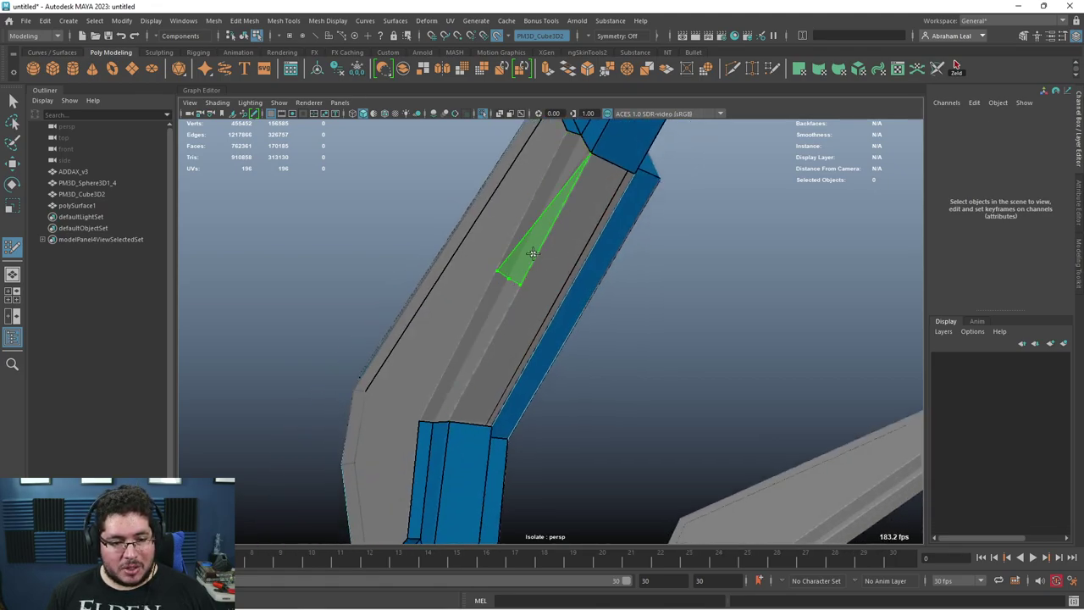
left_click(552, 215, "shift")
left_click(537, 211, "shift")
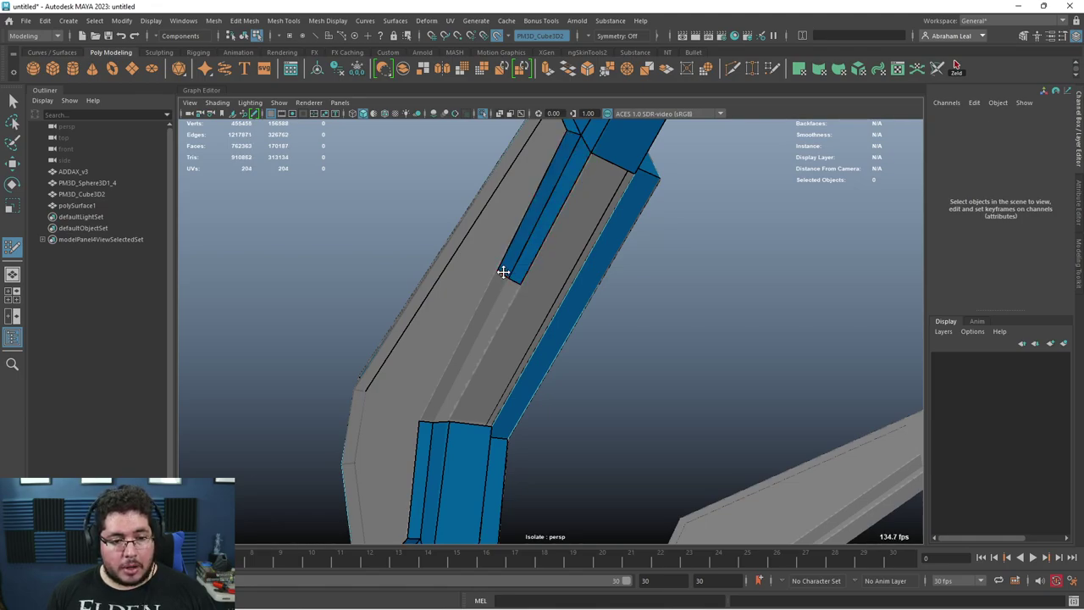
left_click_drag(503, 271, 424, 418)
left_click_drag(516, 293, 494, 344)
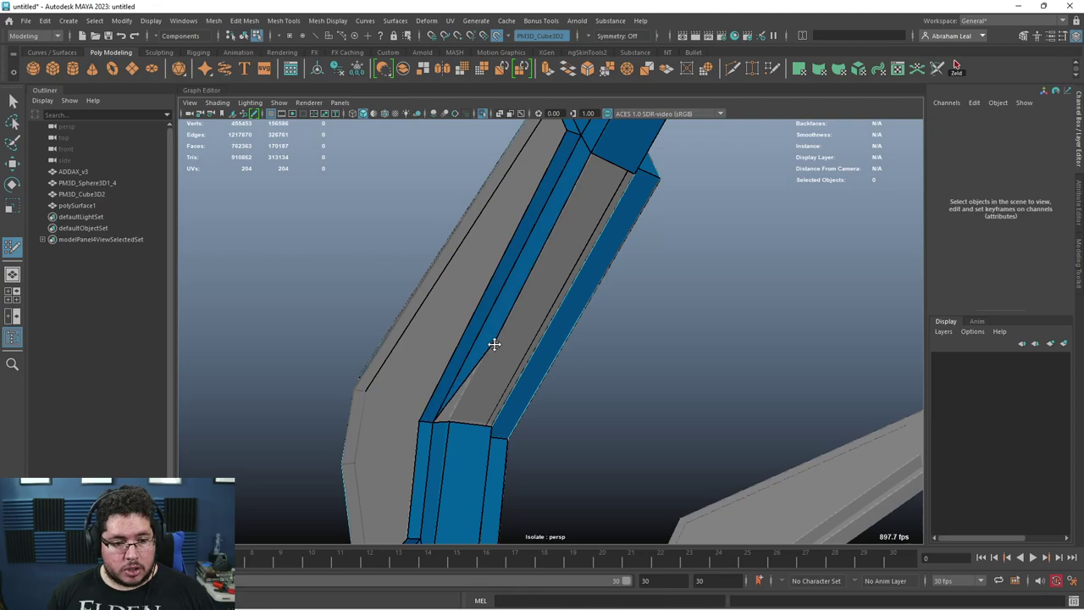
Step: Fill the remaining open faces along the plate's long arm beside the groove with quads
mouse_move(494, 397)
left_mouse_down("alt")
mouse_move(487, 356)
mouse_move(601, 250)
mouse_move(561, 275)
mouse_move(763, 334)
mouse_move(740, 364)
mouse_move(615, 344)
mouse_move(567, 387)
mouse_move(543, 274)
mouse_move(610, 257)
mouse_move(595, 377)
mouse_move(602, 363)
left_mouse_up("alt")
left_click(603, 363, "shift")
mouse_move(497, 367)
left_mouse_down("alt")
mouse_move(480, 341)
mouse_move(503, 375)
mouse_move(514, 271)
left_mouse_up("alt")
mouse_move(587, 266)
left_mouse_down("alt")
mouse_move(516, 276)
mouse_move(570, 326)
mouse_move(571, 353)
mouse_move(484, 344)
mouse_move(559, 322)
mouse_move(614, 285)
mouse_move(463, 364)
mouse_move(399, 356)
mouse_move(431, 387)
mouse_move(358, 337)
mouse_move(520, 329)
left_mouse_up("alt")
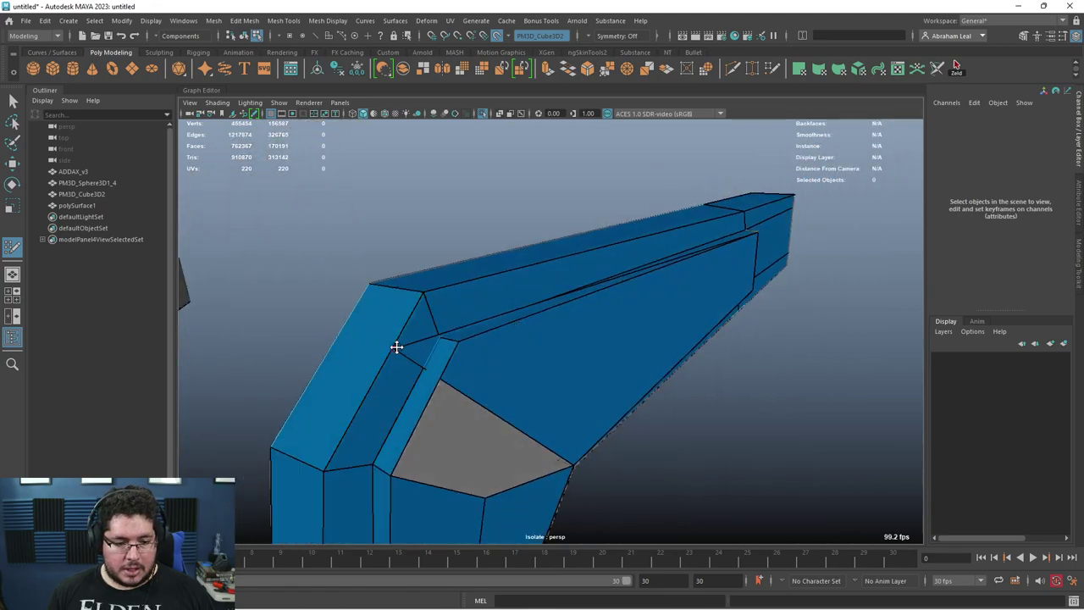
Step: Merge the stray points into the ledge and raised panel corners at the bend, and fill the last open quad
mouse_move(396, 347)
left_mouse_down()
mouse_move(445, 348)
mouse_move(439, 337)
left_mouse_up()
key("ctrl+z")
left_click_drag(440, 379, 462, 342)
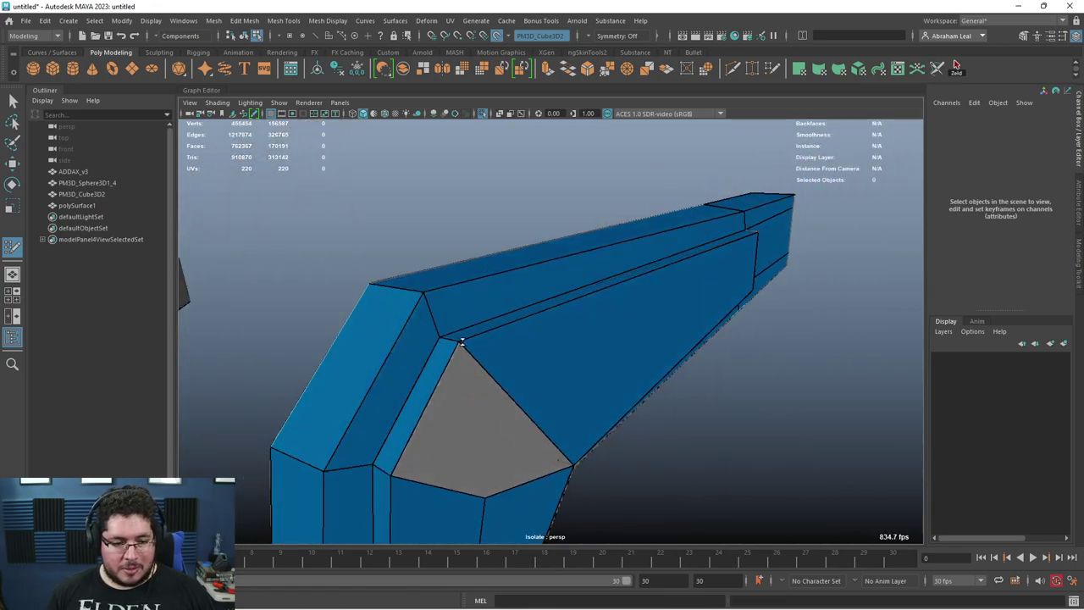
left_click(460, 411, "shift")
Step: Turn off the live surface and isolate only the retopologized ear plate
mouse_move(460, 412)
left_mouse_down("alt")
mouse_move(552, 375)
mouse_move(598, 341)
mouse_move(702, 214)
left_mouse_up("alt")
key("q")
left_click(650, 218)
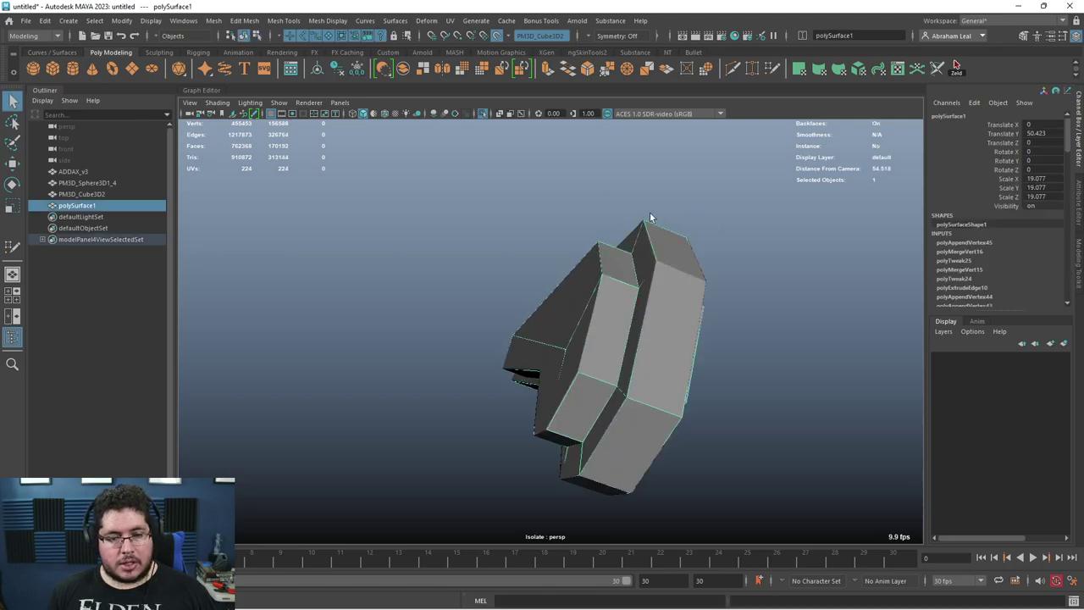
left_click(485, 113)
left_click(498, 37)
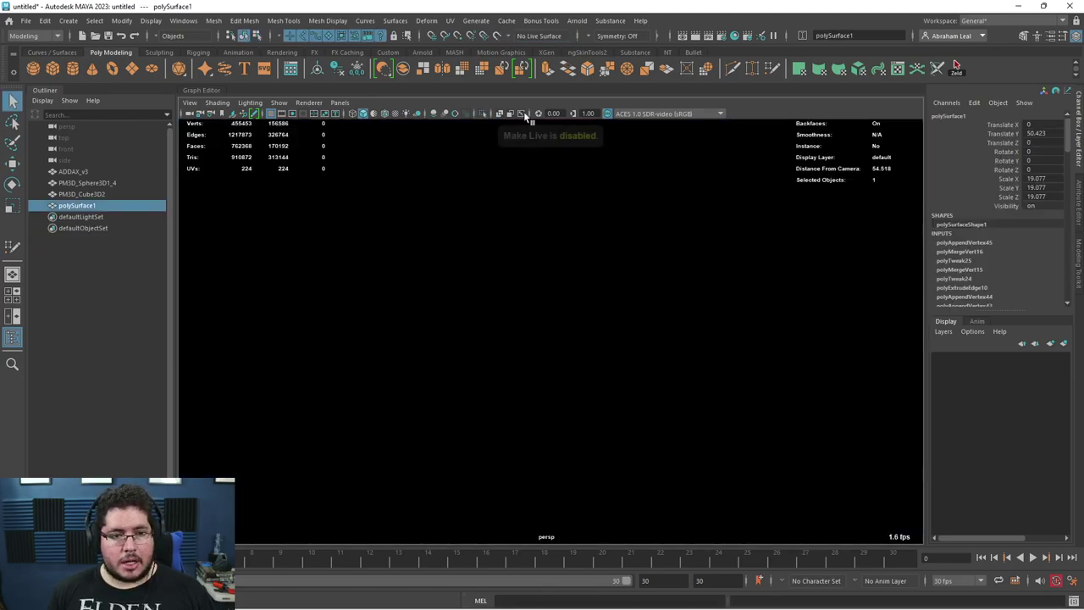
left_click_drag(632, 254, 481, 120, "alt")
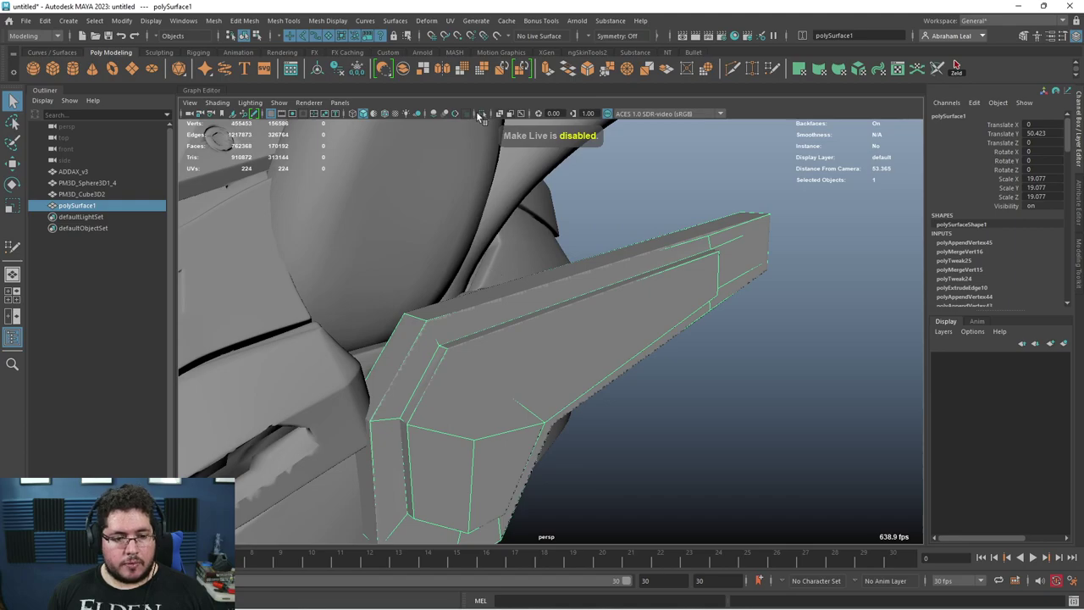
left_click(483, 114)
Step: Switch the ear plate to edge selection and try selecting its edge loops, undoing the last selection
left_click_drag(596, 180, 712, 326, "alt")
scroll(602, 346, "up", 5)
right_click_drag(602, 346, 585, 284)
double_click(539, 211)
left_click_drag(543, 221, 659, 268, "alt")
left_click_drag(573, 352, 648, 289, "alt")
middle_click_drag(589, 332, 707, 160, "alt")
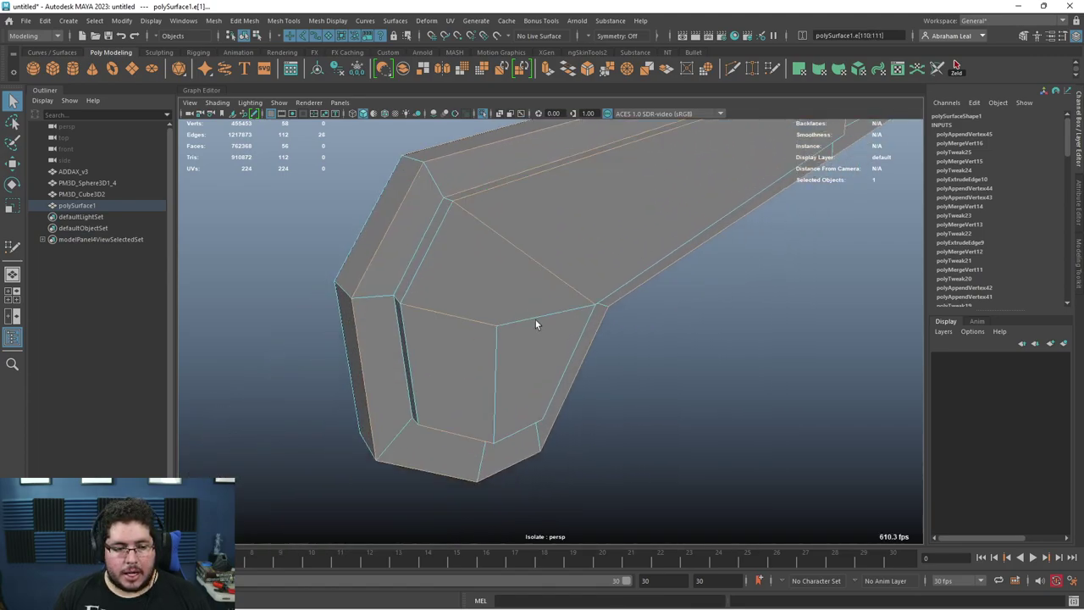
key("ctrl+z")
Step: Select the outline edges of the plate and its raised panels, extending the selection along the long arm
left_click(434, 257, "shift")
left_click(393, 349, "shift")
left_click_drag(493, 375, 434, 257, "alt")
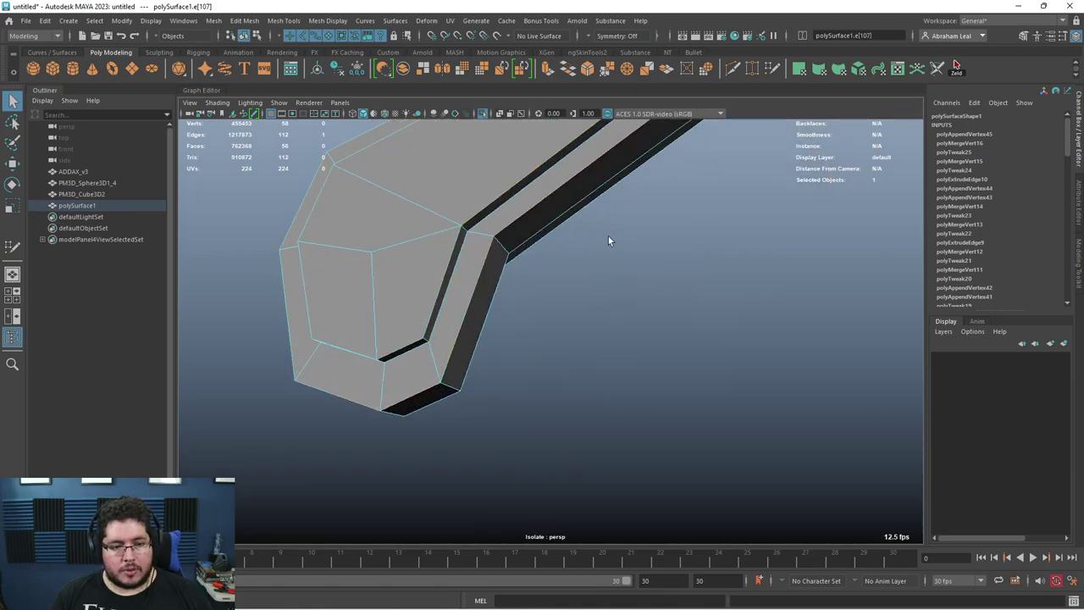
left_click_drag(601, 292, 485, 255, "alt")
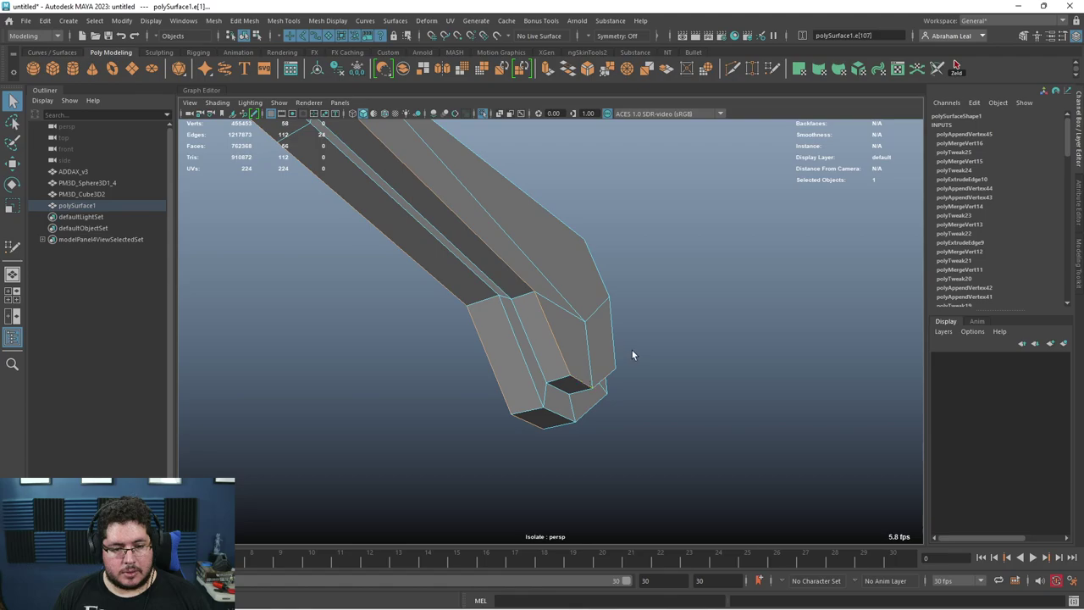
left_click_drag(632, 350, 576, 336, "alt")
middle_click_drag(576, 336, 514, 373, "alt")
double_click(651, 290, "shift")
middle_click_drag(498, 273, 684, 428, "alt")
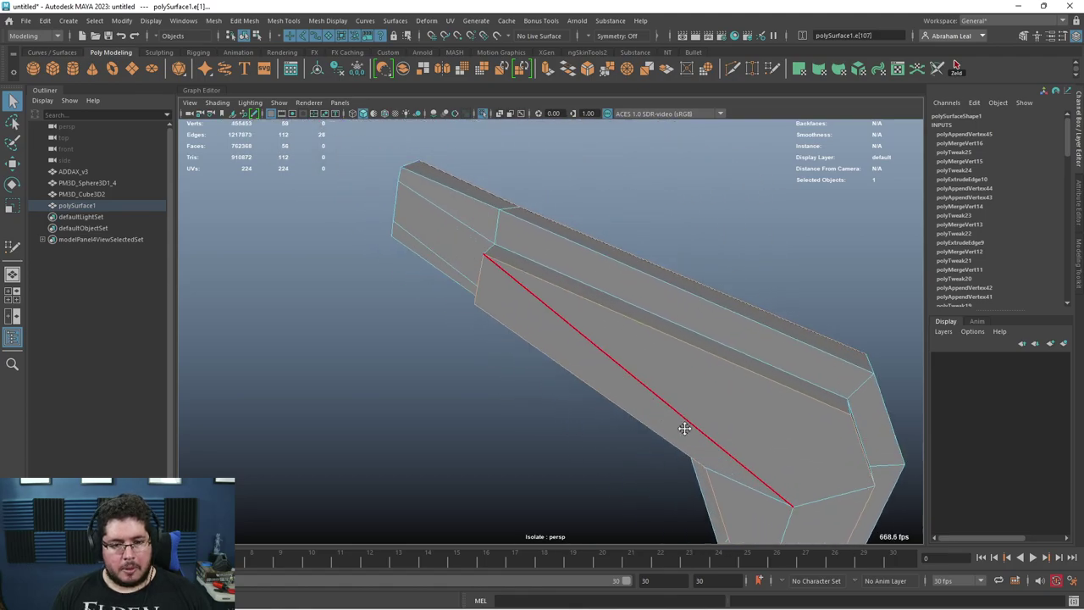
scroll(684, 428, "down", 4)
left_click_drag(685, 420, 657, 356, "alt")
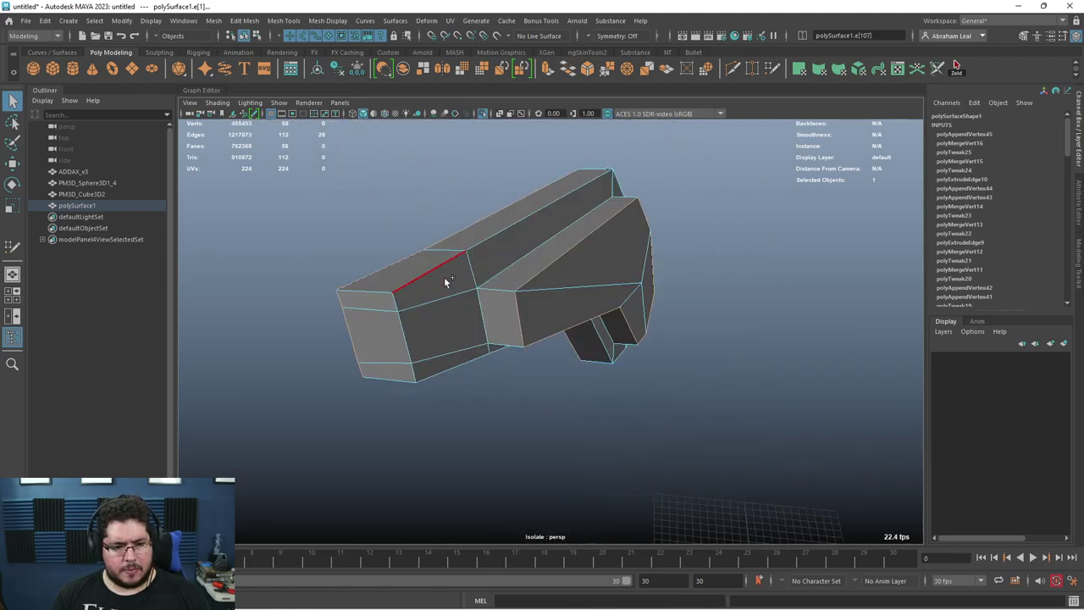
Step: Bevel the contour edges of the isolated ear piece with a fraction of 0.31 and return to object selection
left_click_drag(432, 331, 767, 295, "alt")
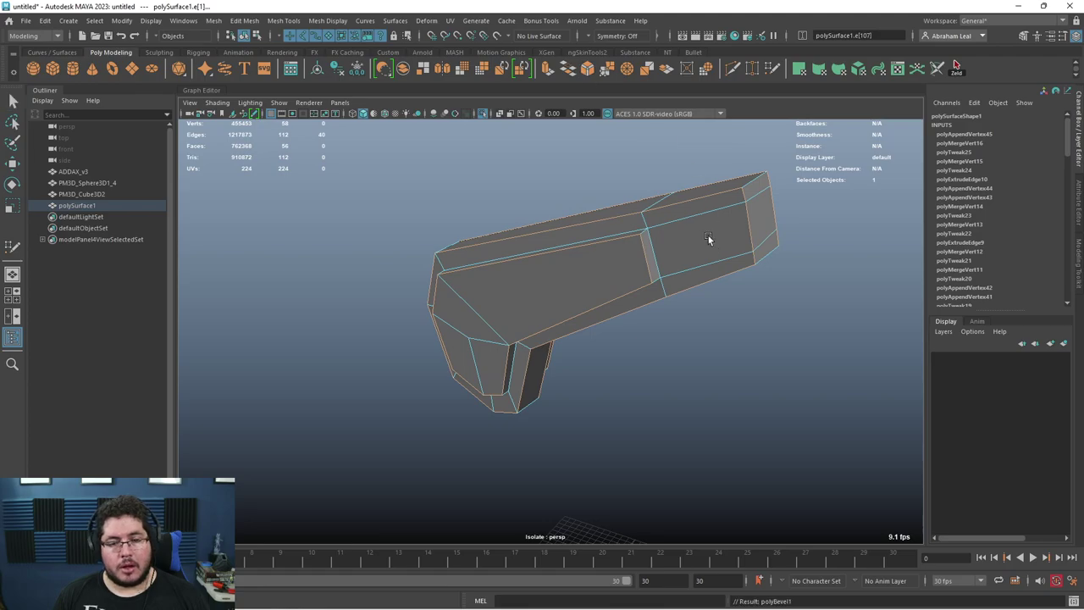
key("ctrl+b")
left_click_drag(821, 359, 825, 359)
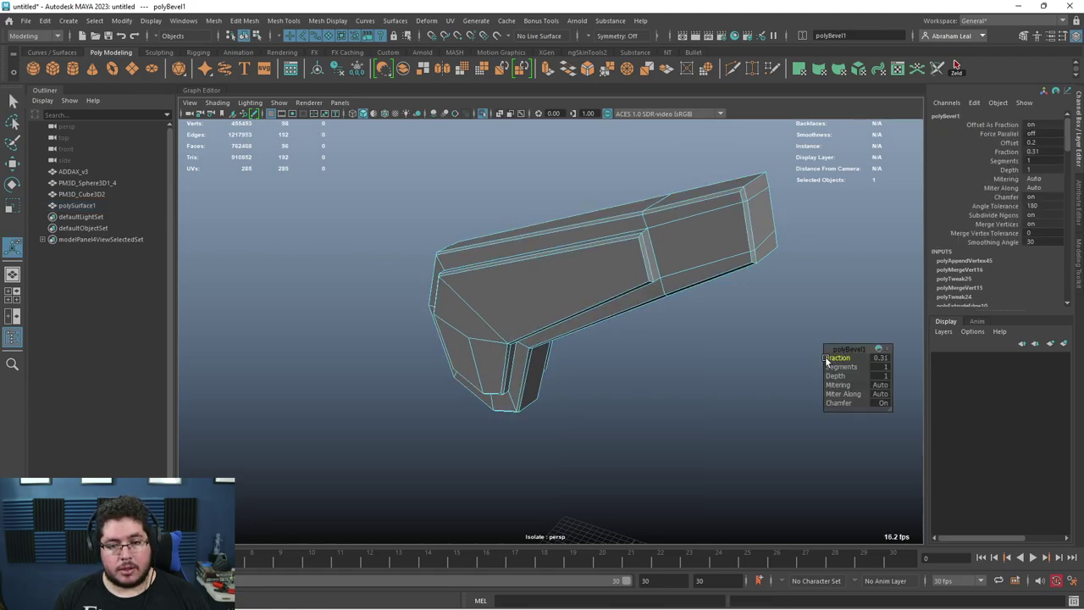
right_click_drag(745, 235, 808, 215)
key("q")
left_click(746, 296)
Step: Bring the whole scene back from isolation and delete the original ear mesh PM3D_Cube3D2 beneath the new ear piece
left_click_drag(703, 254, 763, 289, "alt")
left_click(629, 264)
left_click_drag(630, 267, 558, 249, "alt")
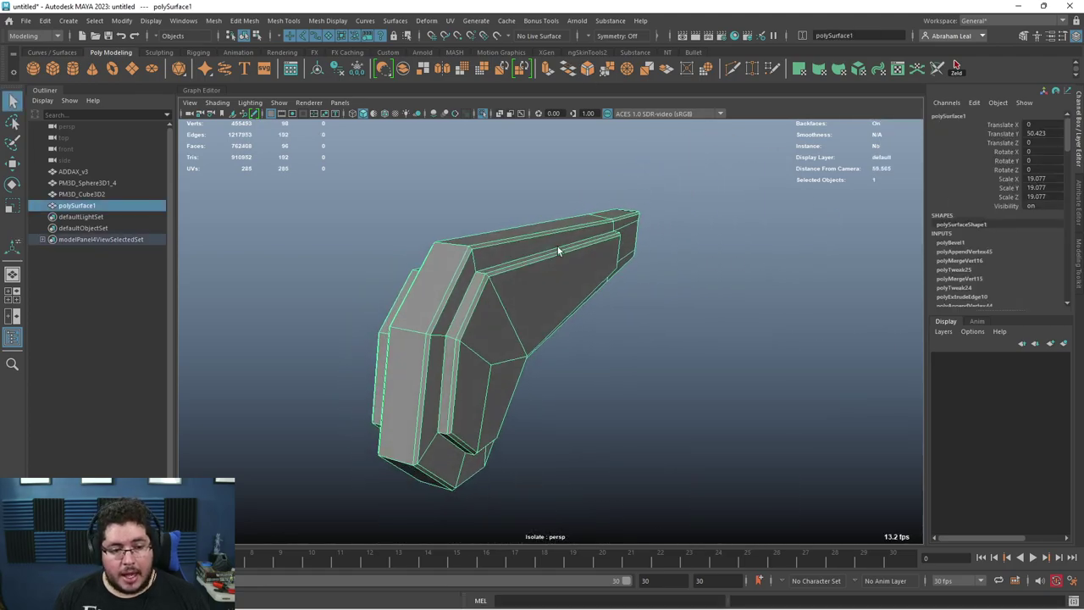
left_click(484, 114)
left_click_drag(574, 298, 532, 279, "alt")
left_click(552, 280)
key("Delete")
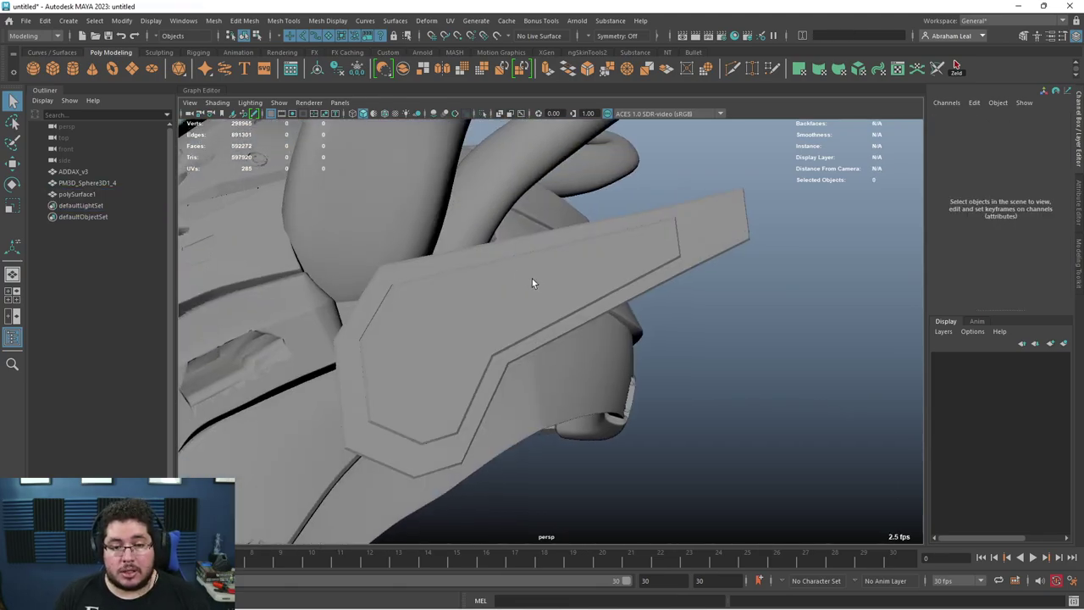
Step: Mirror the new ear piece across the world X axis in the negative direction
left_click(532, 279)
left_click_drag(635, 331, 568, 358, "alt")
left_click(731, 420)
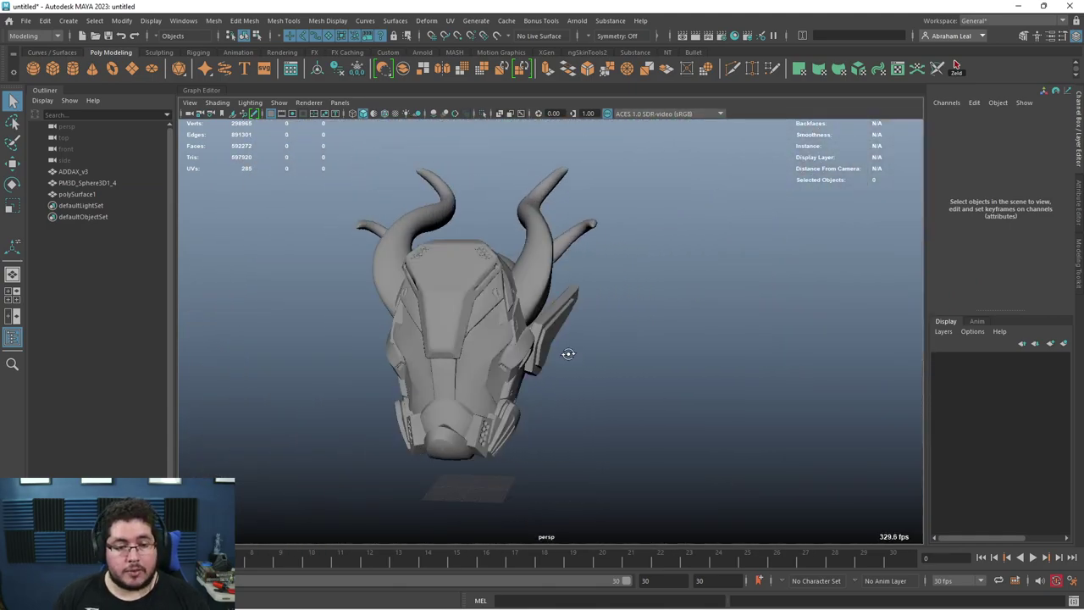
left_click(557, 327)
right_click_drag(557, 285, 526, 414, "shift")
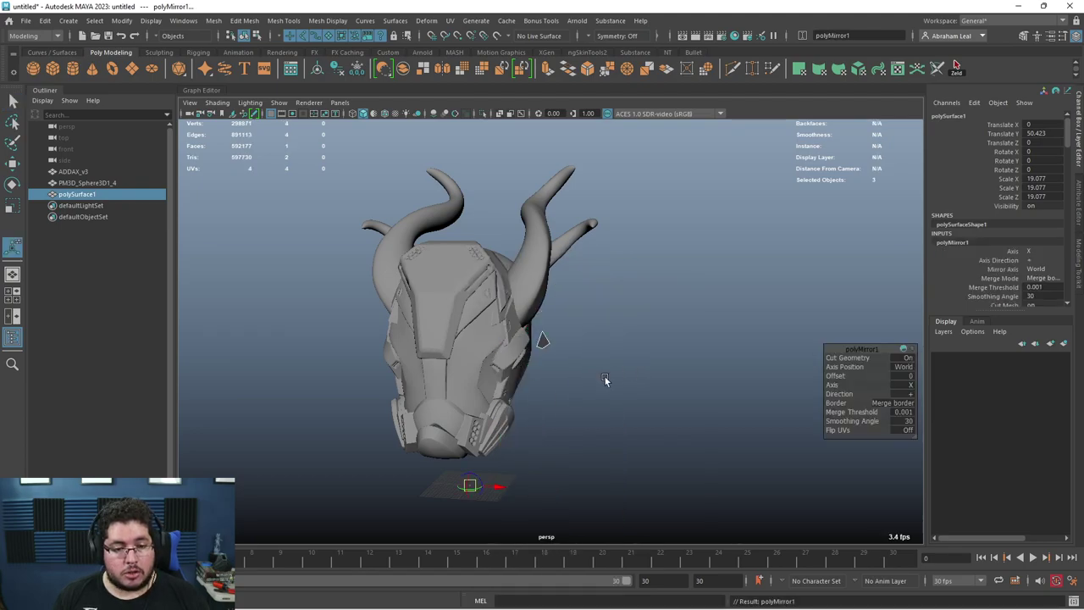
left_click_drag(605, 377, 566, 362, "alt")
left_click(911, 395)
left_click(928, 401)
left_click(639, 363)
left_click(557, 328)
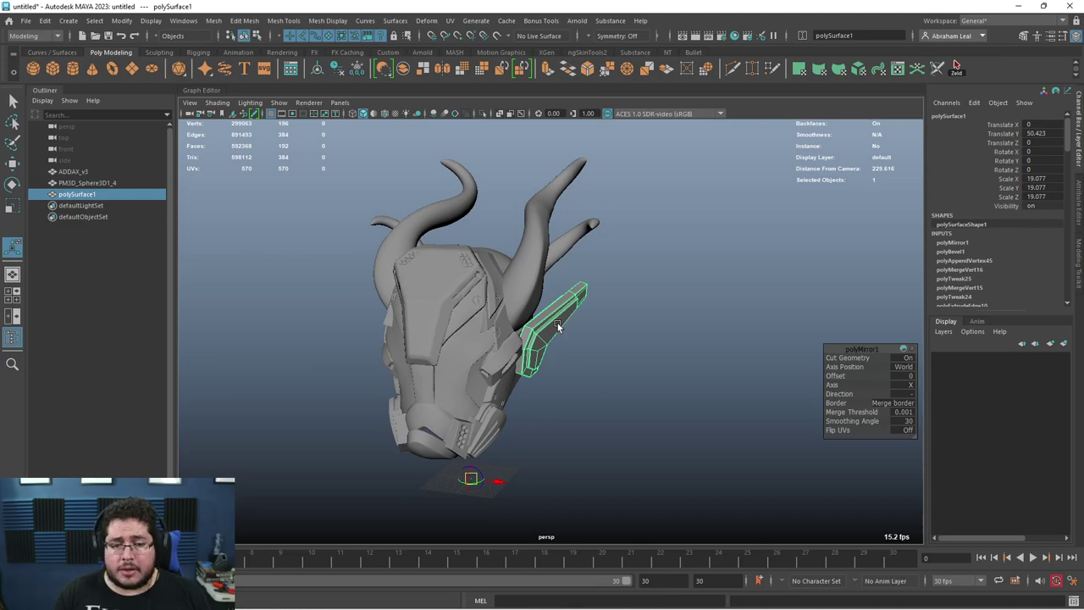
Step: Isolate the head mesh ADDAX_v3 in the viewport
left_click_drag(558, 326, 729, 412, "alt")
scroll(729, 412, "up", 5)
middle_click_drag(729, 412, 767, 498, "alt")
scroll(772, 478, "up", 6)
left_click(729, 425)
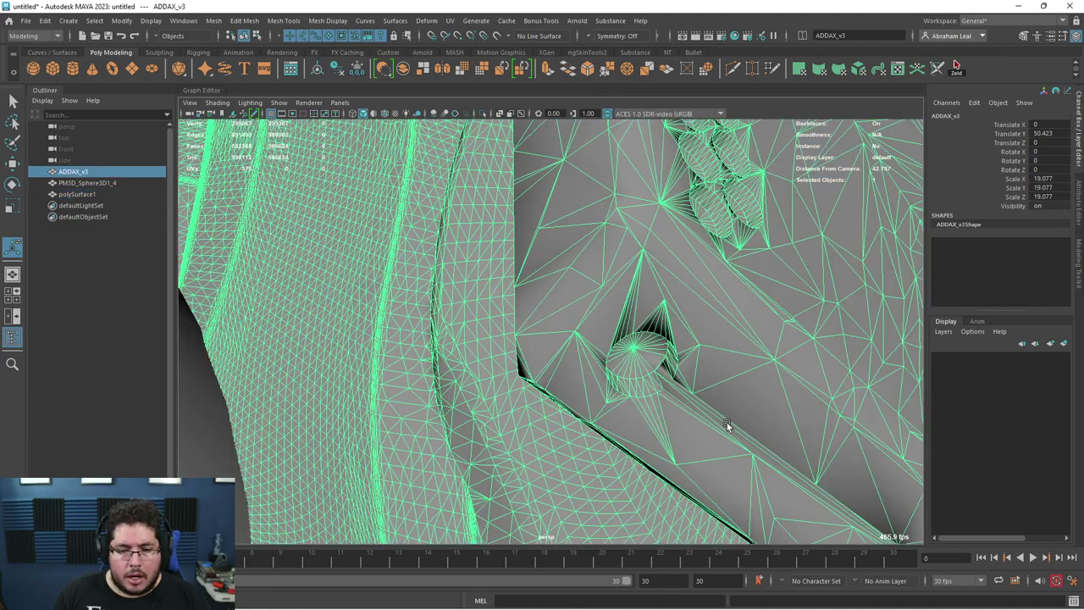
right_click_drag(729, 425, 641, 387, "alt")
left_click_drag(642, 387, 749, 304, "alt")
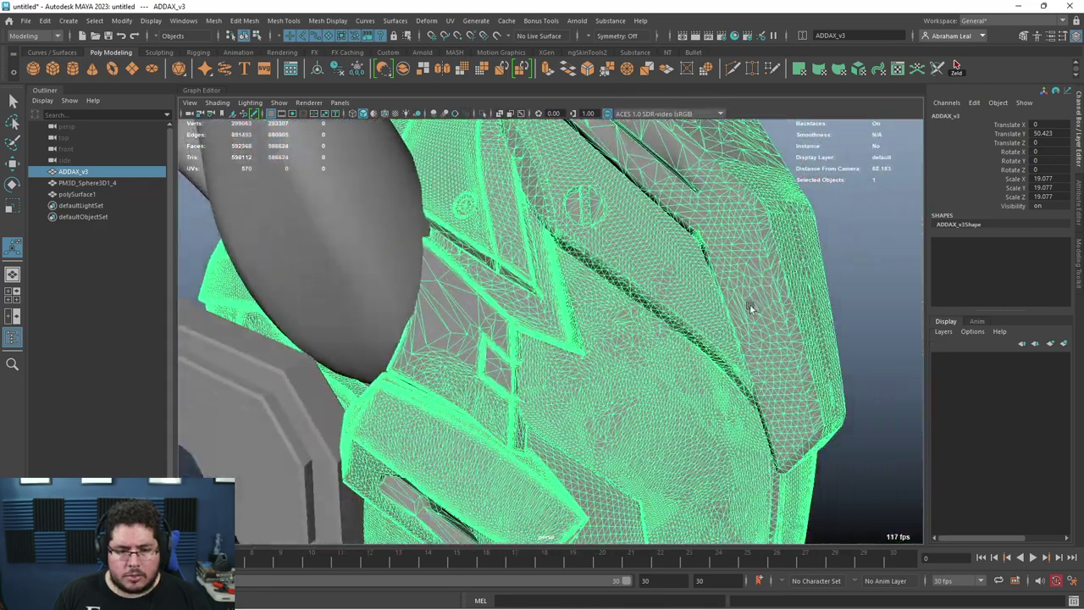
left_click(482, 114)
left_click(829, 203)
Step: Unlock the normals of the head mesh ADDAX_v3
middle_click_drag(756, 150, 680, 291, "alt")
right_click_drag(680, 291, 690, 341, "alt")
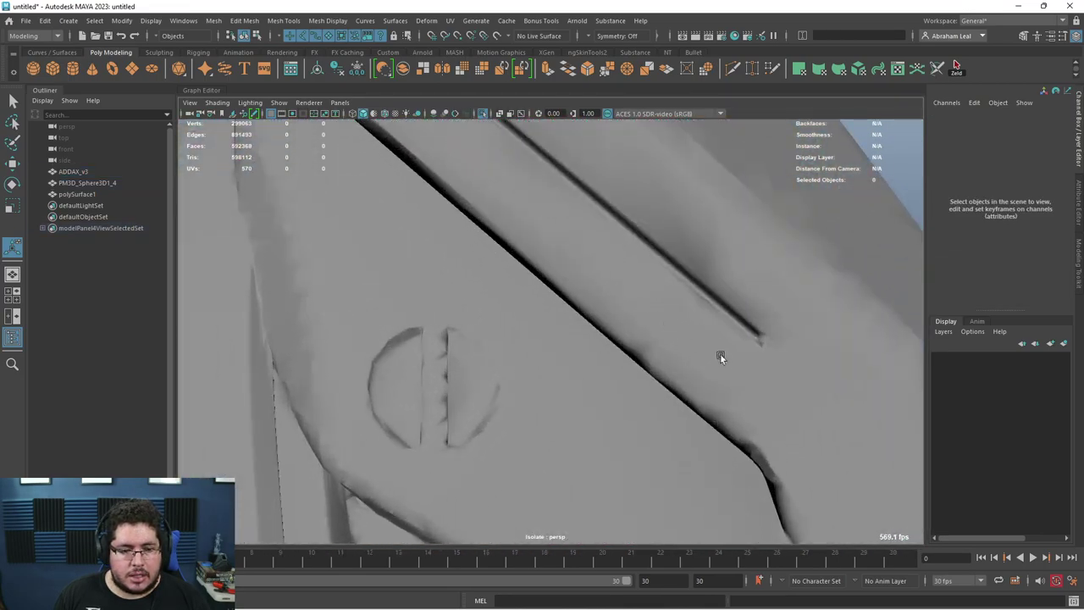
left_click_drag(720, 356, 689, 356, "alt")
right_click_drag(690, 355, 551, 326, "alt")
left_click_drag(551, 326, 601, 339, "alt")
right_click_drag(601, 339, 666, 378, "alt")
middle_click_drag(576, 195, 659, 306, "alt")
left_click(655, 231)
key("f")
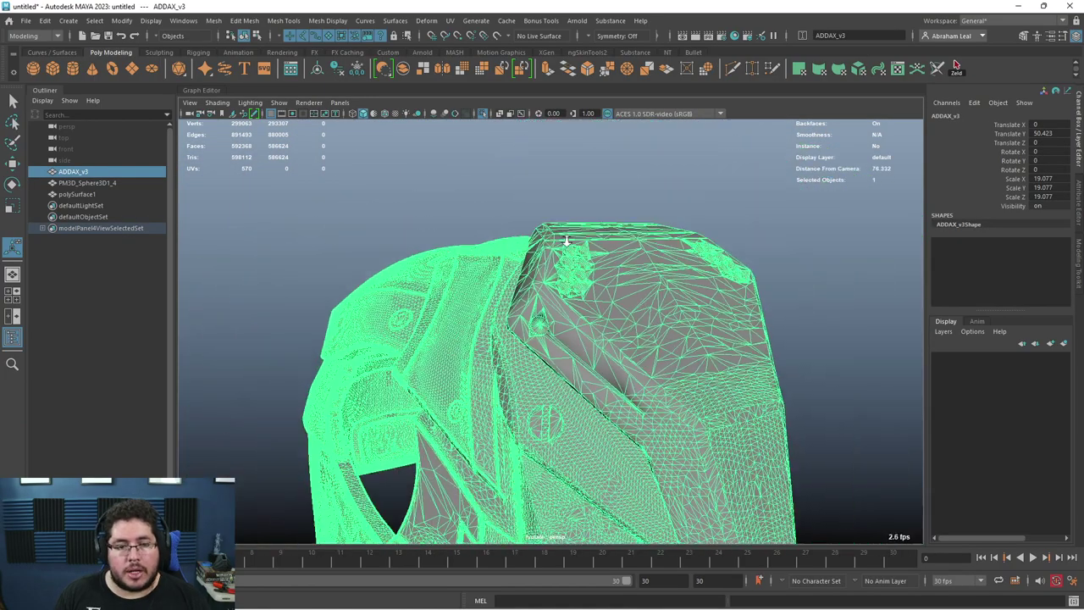
left_click(328, 20)
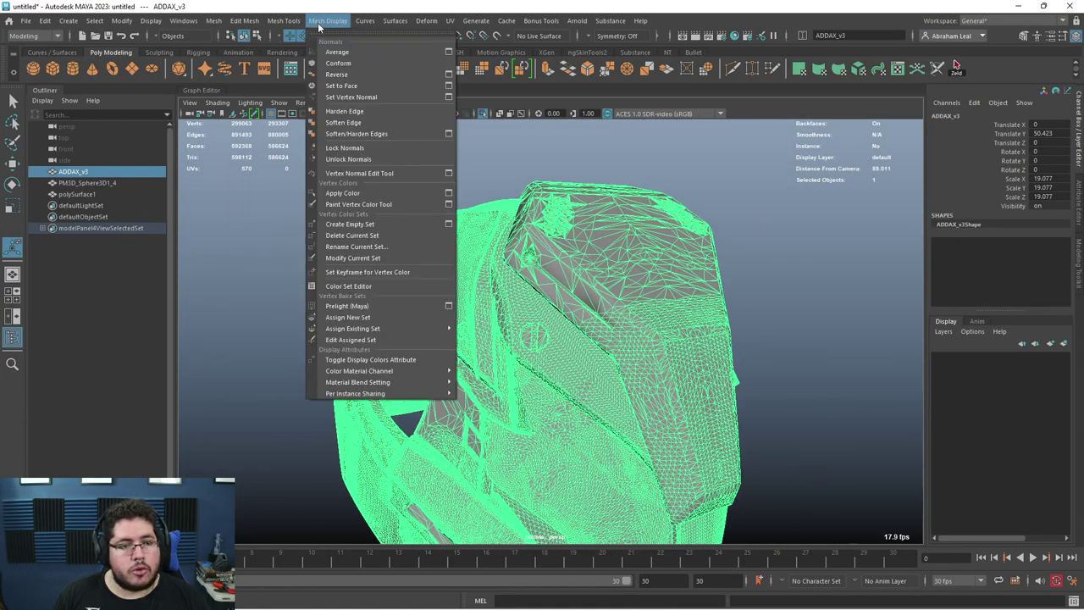
left_click(353, 160)
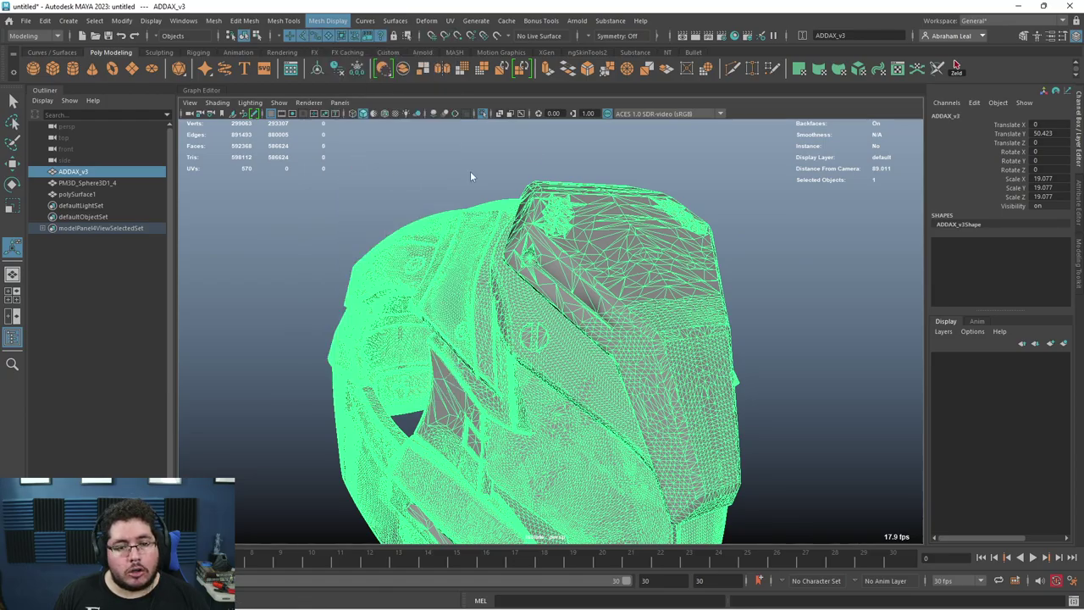
Step: Examine the shading and triangle layout of the head mesh around the forehead plate, its vents and the side groove
left_click(684, 176)
scroll(657, 240, "down", 5)
scroll(623, 271, "up", 10)
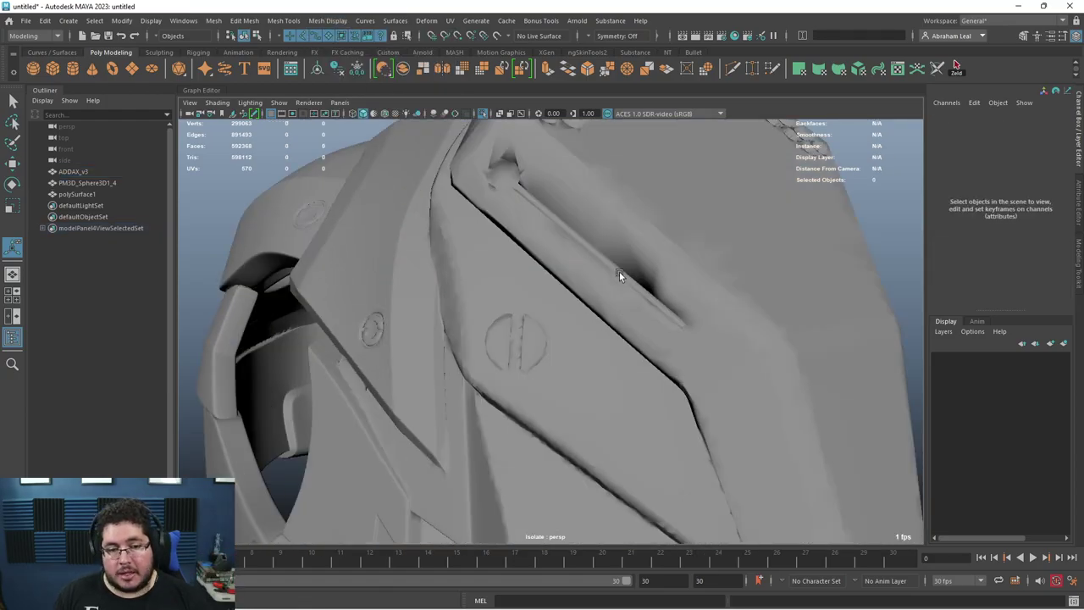
left_click(620, 272)
scroll(650, 290, "up", 4)
scroll(653, 291, "down", 8)
left_click_drag(653, 291, 462, 147, "alt")
left_click(462, 147)
middle_click_drag(550, 166, 457, 231, "alt")
right_click_drag(457, 231, 394, 171, "alt")
left_click(546, 252)
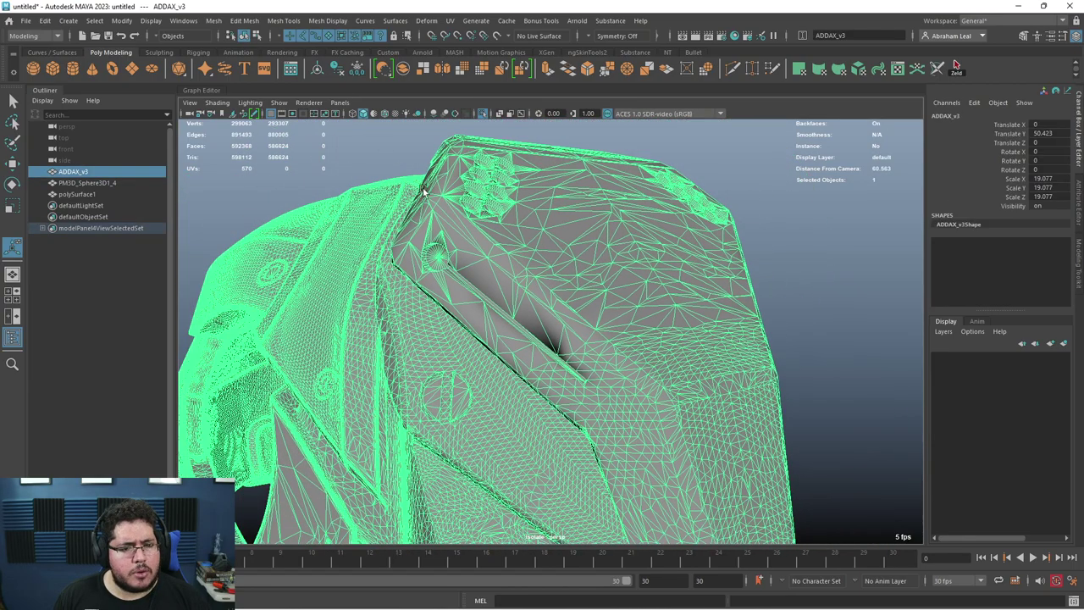
left_click(775, 318)
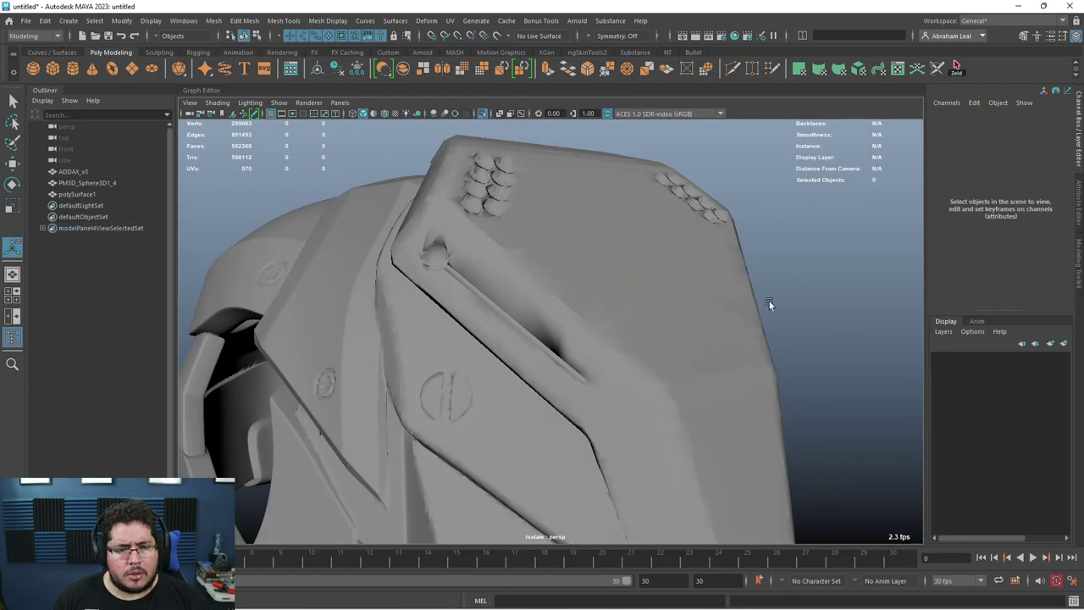
scroll(769, 298, "down", 4)
left_click_drag(769, 301, 673, 254, "alt")
scroll(542, 216, "up", 5)
middle_click_drag(537, 214, 538, 222, "alt")
left_click_drag(538, 223, 431, 227, "alt")
left_click_drag(569, 314, 472, 287, "alt")
left_click(472, 287)
scroll(484, 278, "down", 5)
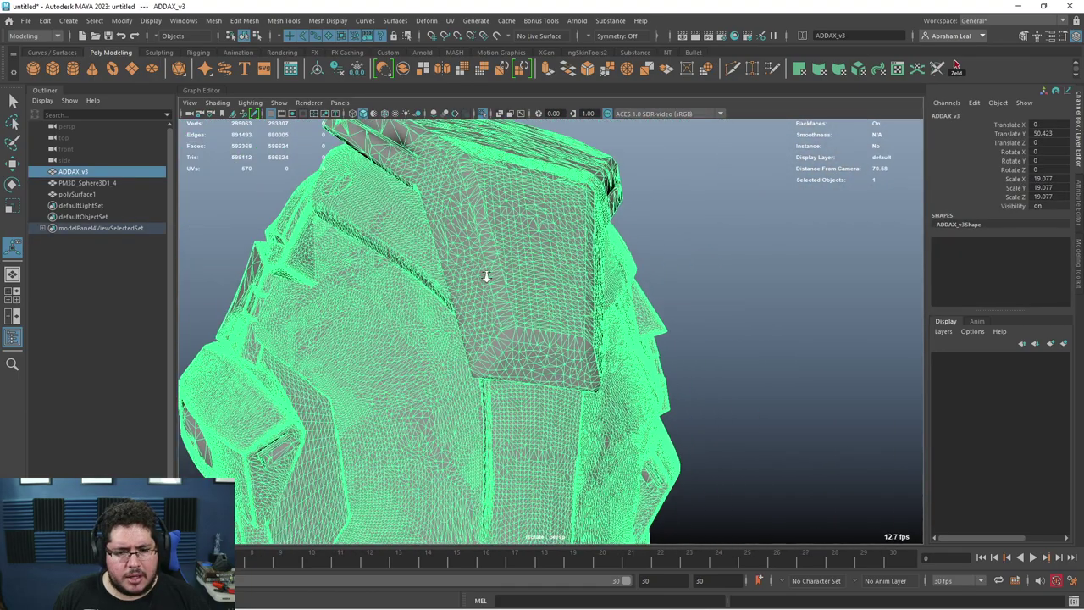
right_click_drag(485, 278, 621, 321, "alt")
left_click(833, 291)
left_click_drag(832, 291, 371, 110, "alt")
Step: Soften all edges of the head mesh ADDAX_v3
left_click(494, 283)
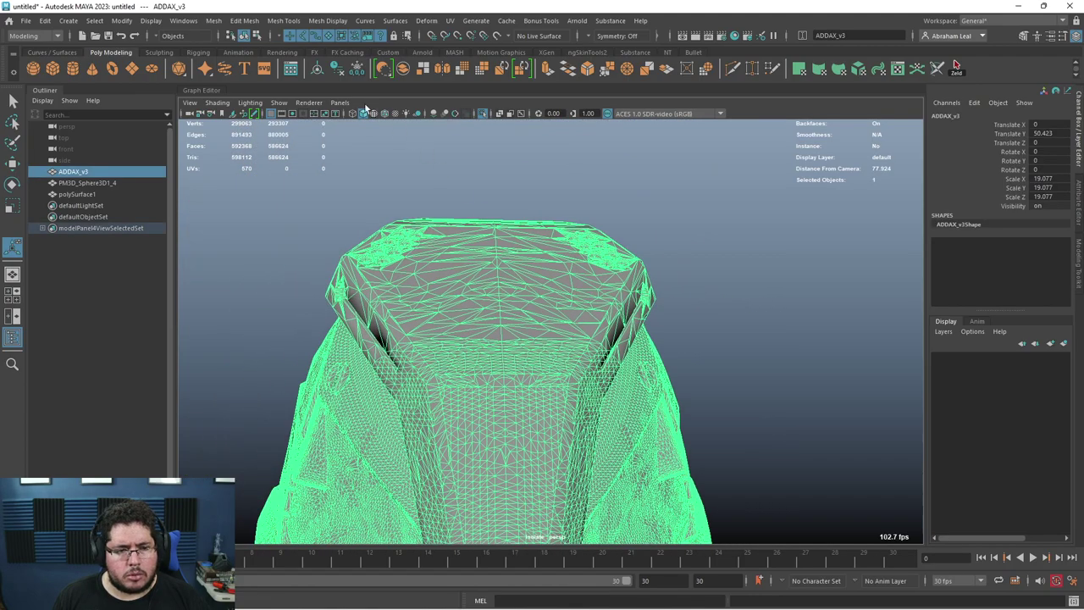
left_click(327, 20)
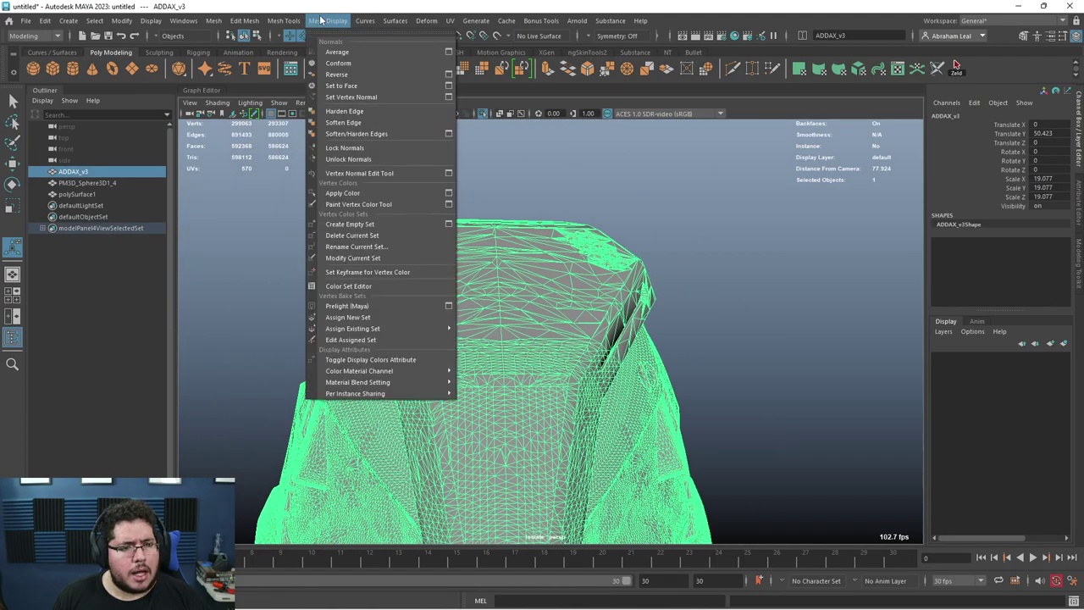
left_click(343, 122)
left_click(676, 352)
left_click_drag(677, 352, 641, 337, "alt")
Step: Harden all edges of the head mesh ADDAX_v3
left_click(521, 211)
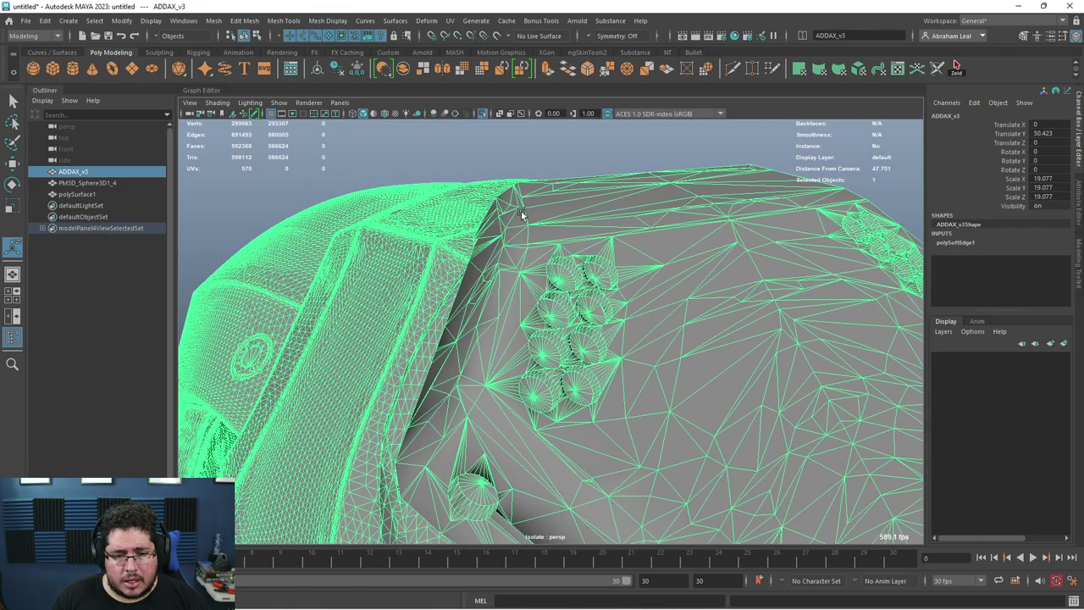
left_click(395, 20)
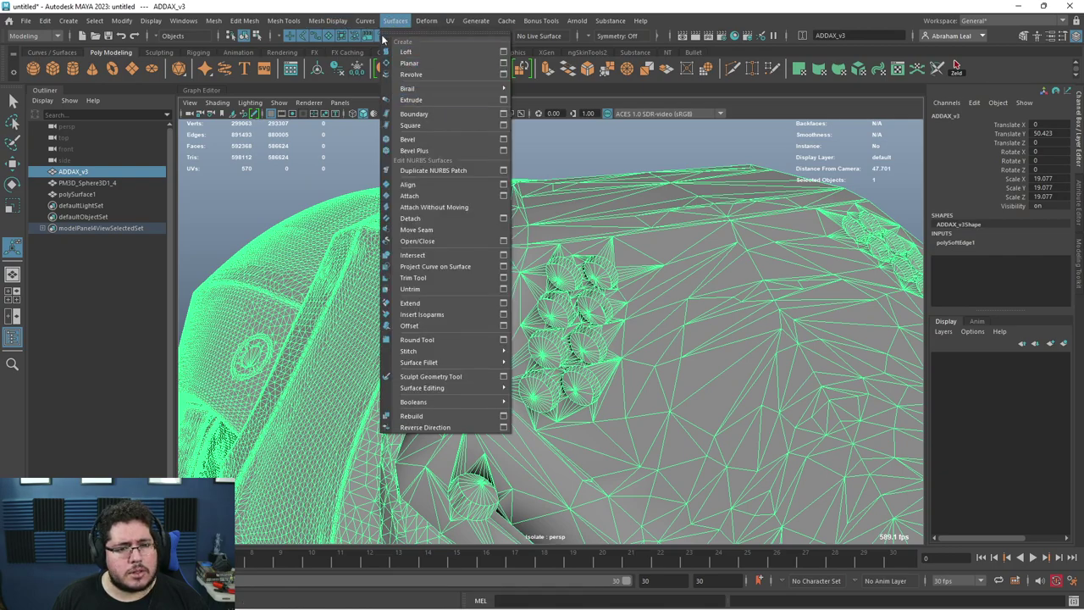
left_click(328, 21)
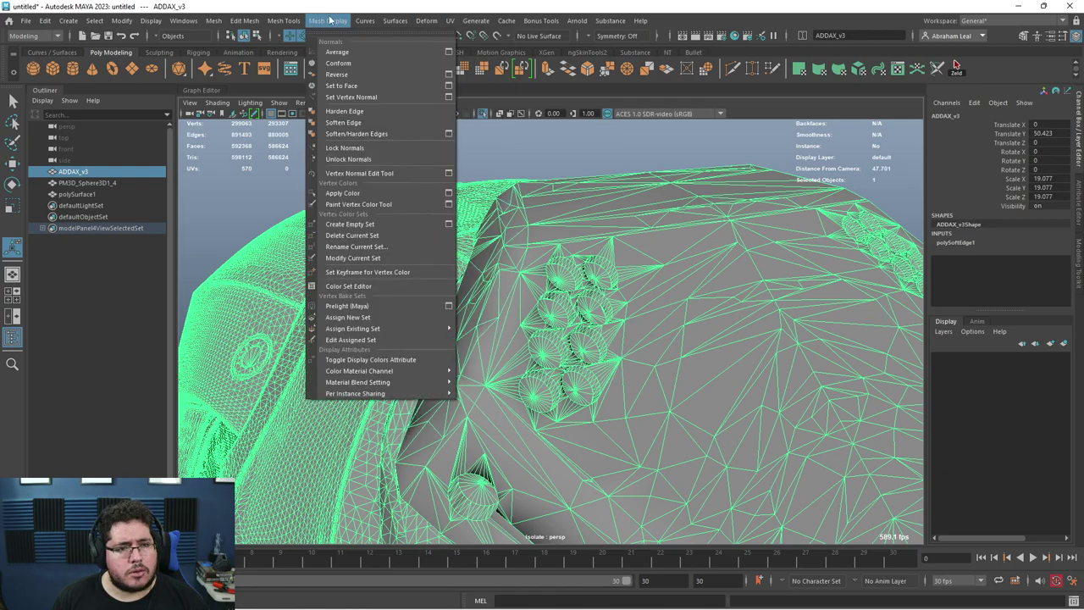
left_click(358, 112)
left_click(563, 161)
right_click_drag(629, 221, 606, 289, "alt")
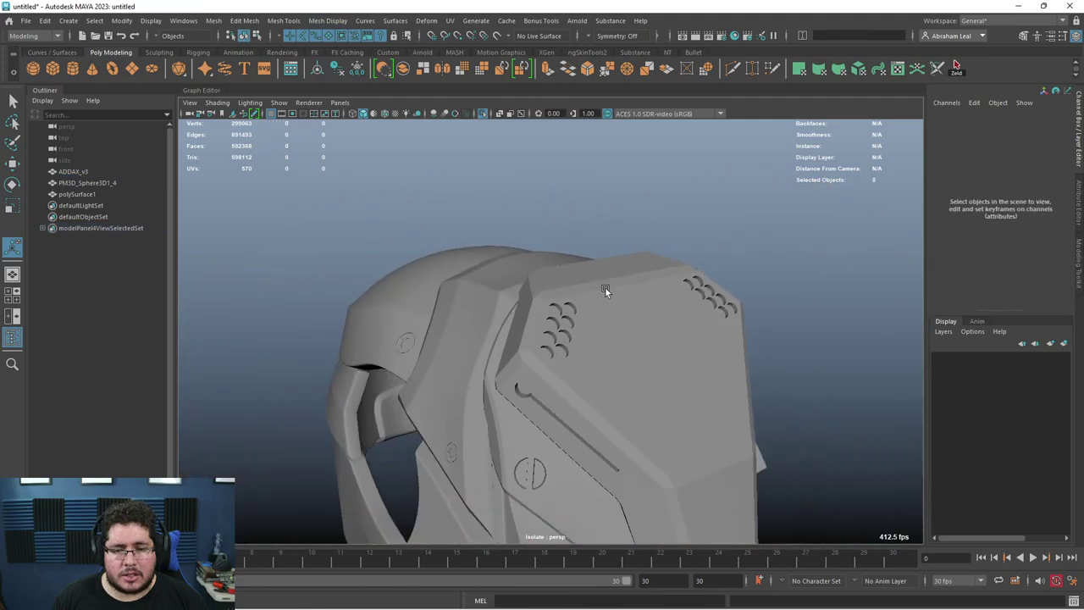
Step: Examine the hard-edge shading of the head's side panels and the small open gap between the plates
left_click_drag(606, 289, 690, 363, "alt")
middle_click_drag(690, 363, 577, 212, "alt")
right_click_drag(576, 212, 683, 336, "alt")
left_click_drag(683, 336, 721, 262, "alt")
right_click_drag(721, 262, 633, 238, "alt")
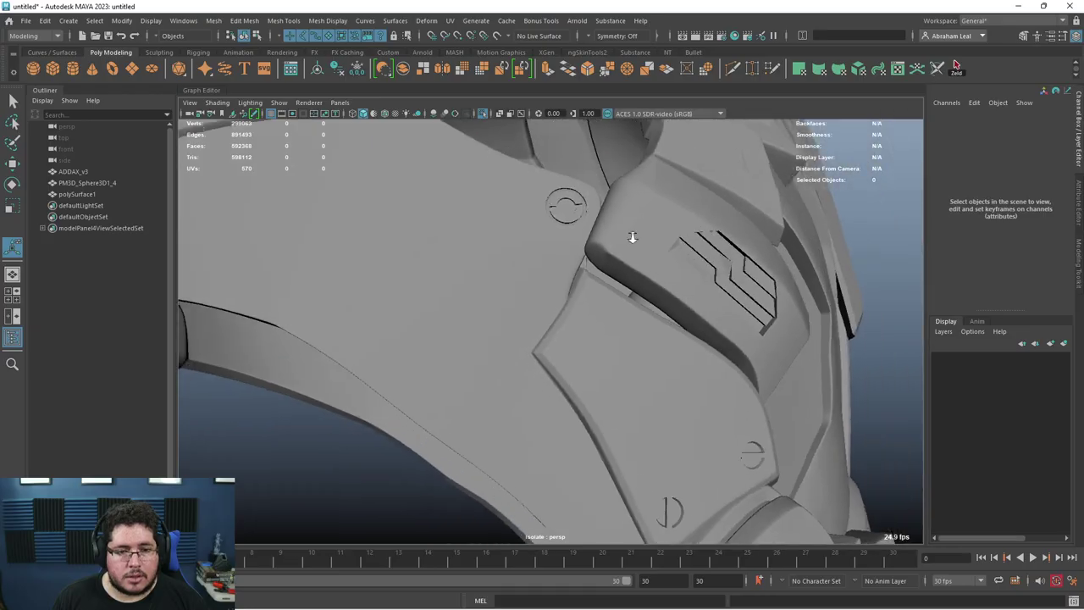
left_click_drag(633, 238, 724, 266, "alt")
right_click_drag(724, 266, 455, 234, "alt")
left_click_drag(455, 235, 627, 271, "alt")
right_click_drag(626, 271, 687, 344, "alt")
left_click_drag(687, 344, 520, 315, "alt")
left_click(619, 303)
right_click_drag(520, 315, 726, 399, "alt")
left_click_drag(726, 399, 557, 242, "alt")
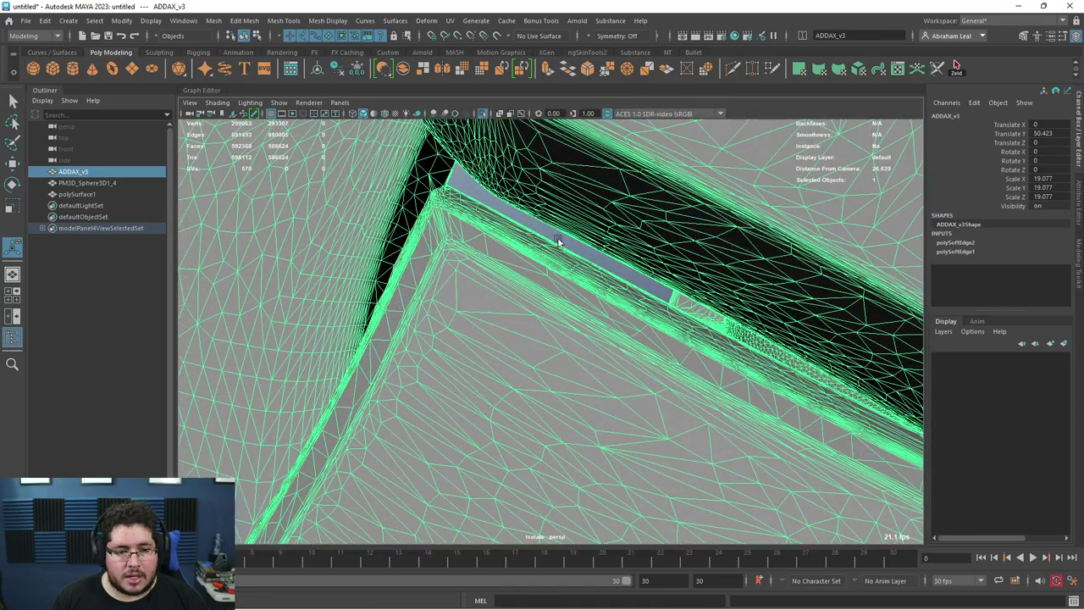
right_click_drag(557, 241, 599, 321, "alt")
left_click_drag(600, 321, 777, 318, "alt")
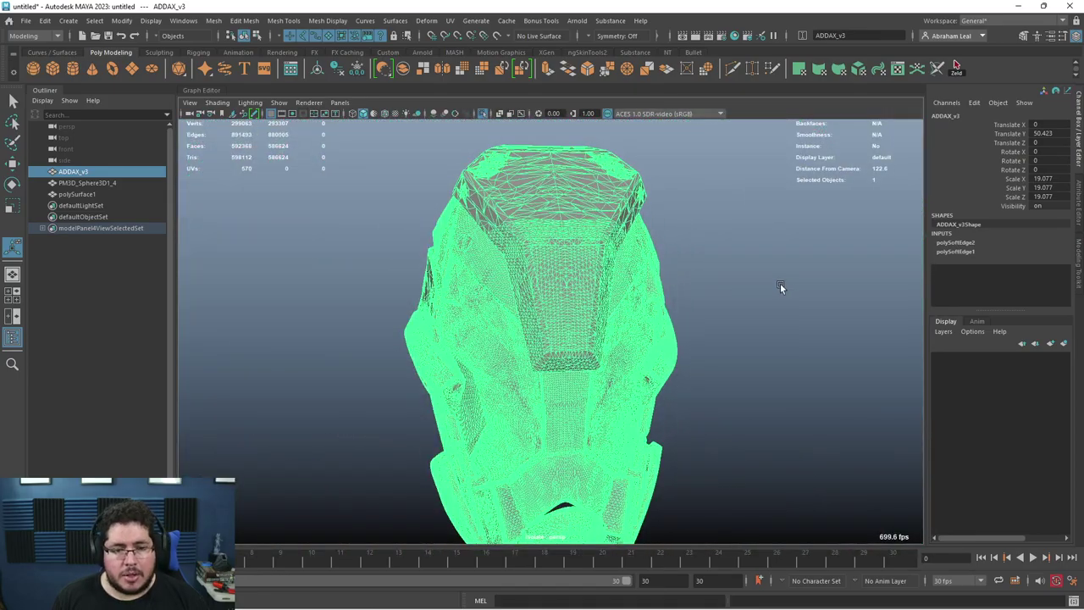
Step: Try to mirror the head mesh across the world X axis in the negative direction with cut geometry enabled
left_click(780, 286)
left_click(607, 261)
right_click(607, 263, "shift")
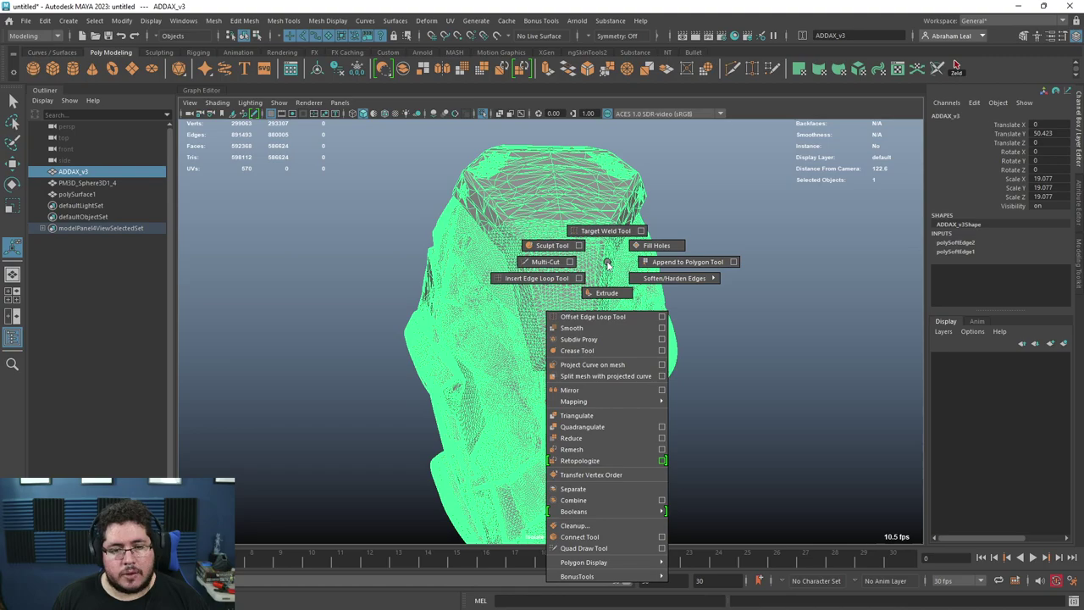
left_click(662, 391)
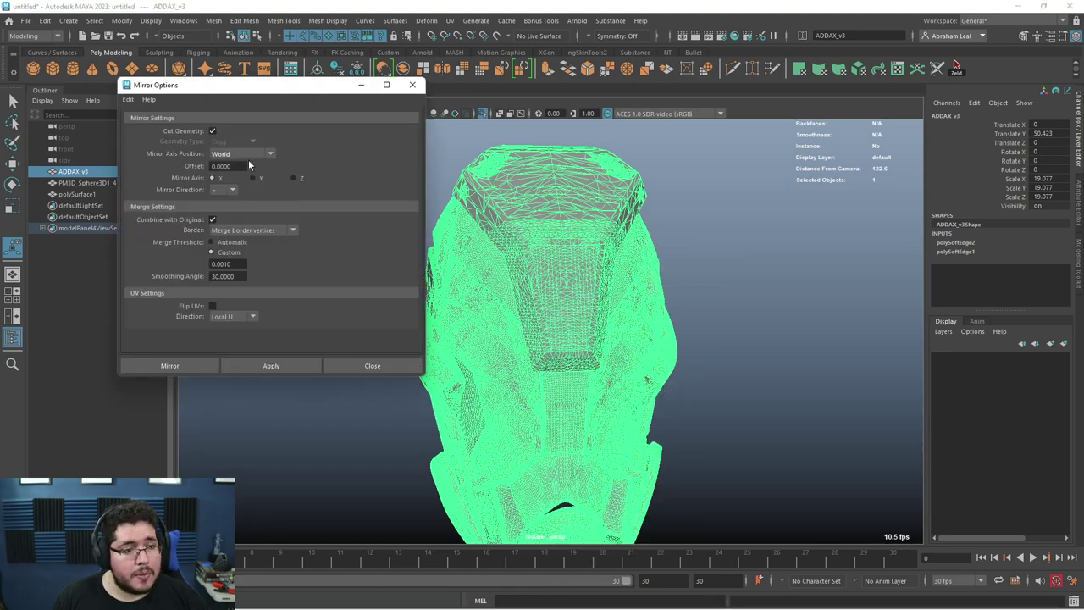
left_click(224, 209)
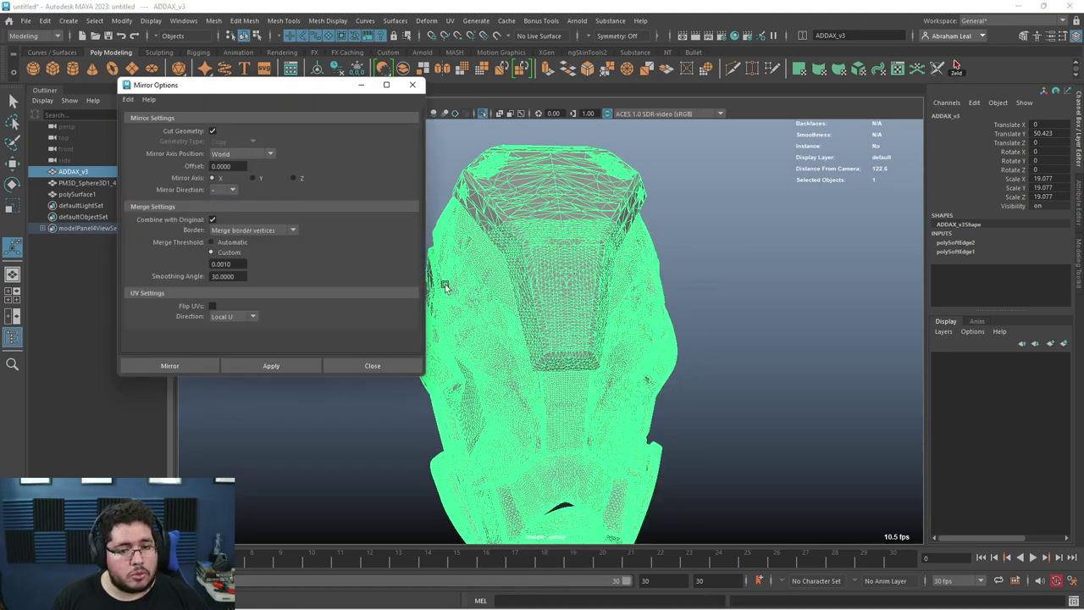
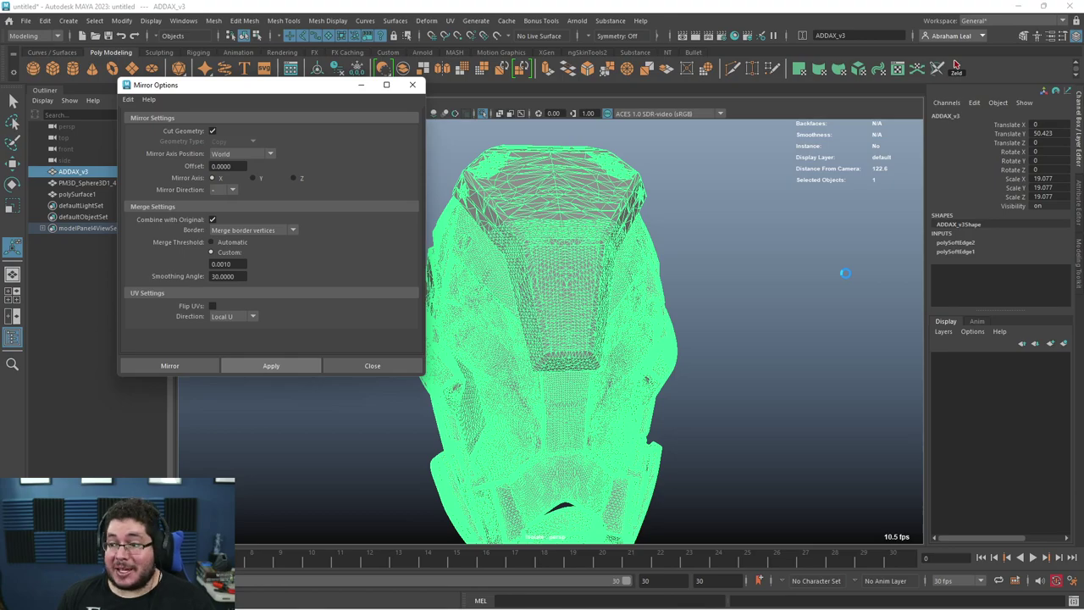
Step: Open Task Manager and end the maya process
key("super")
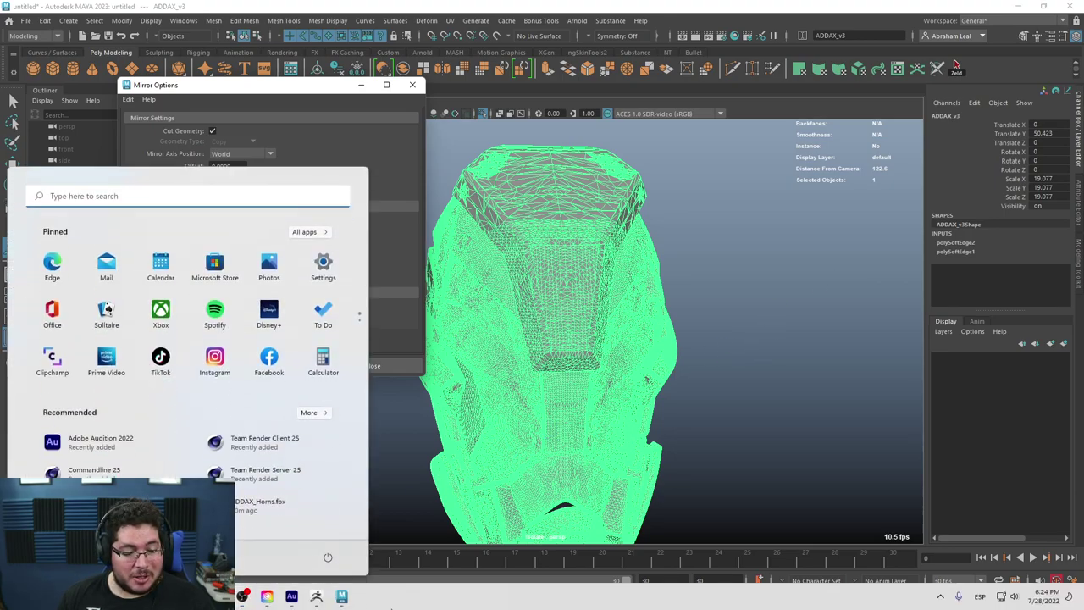
type("tads")
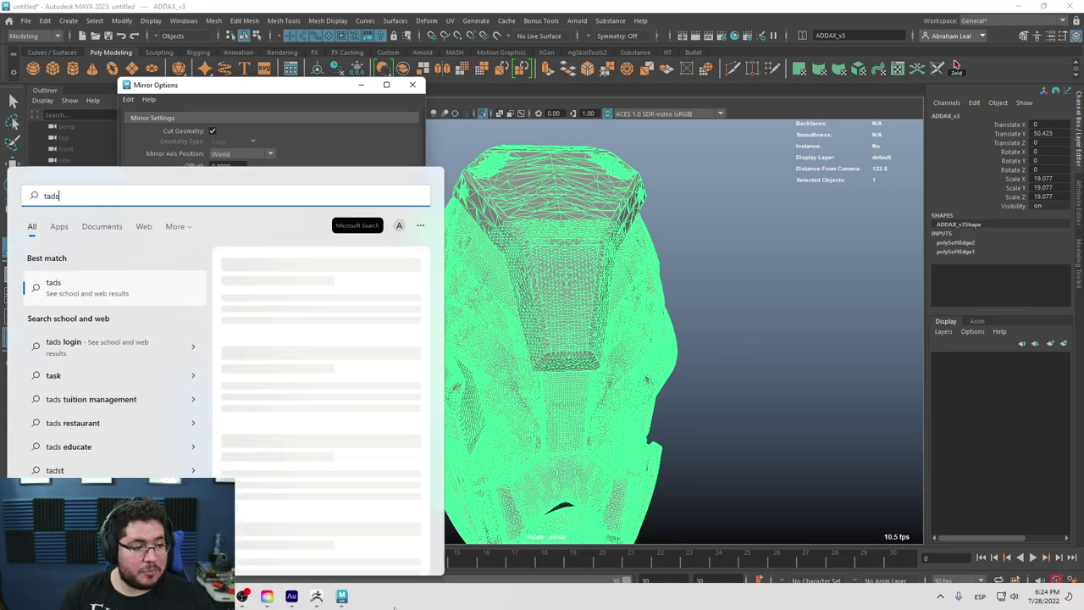
key("BackSpace")
key("BackSpace")
type("sk")
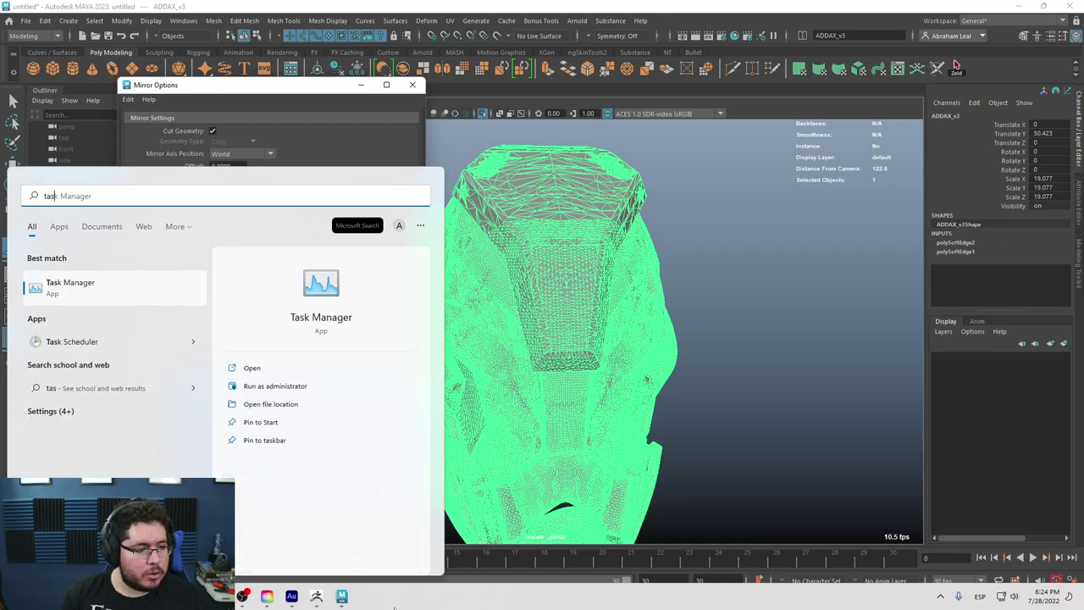
key("Return")
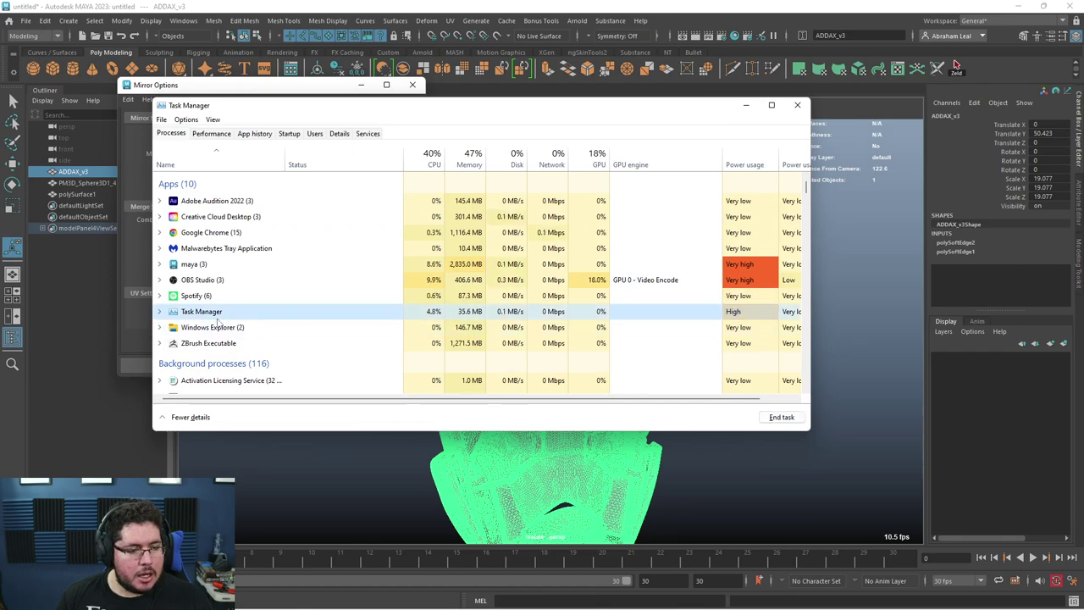
left_click(227, 266)
key("Delete")
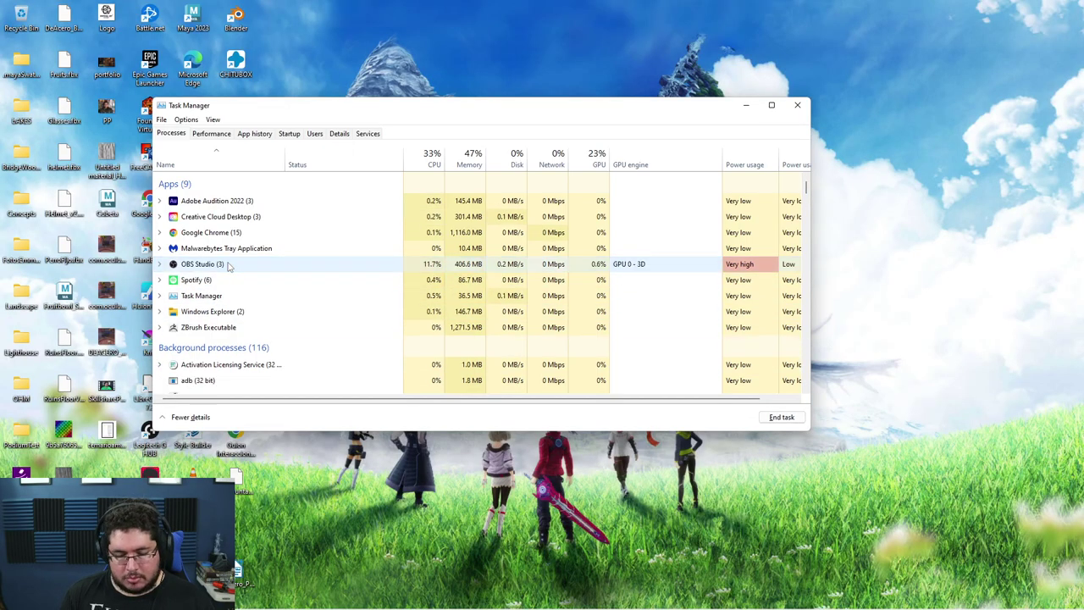
Step: Switch to ZBrush, select the ADDAX_v3 tool and apply Mirror And Weld to the head
key("super")
left_click(316, 600)
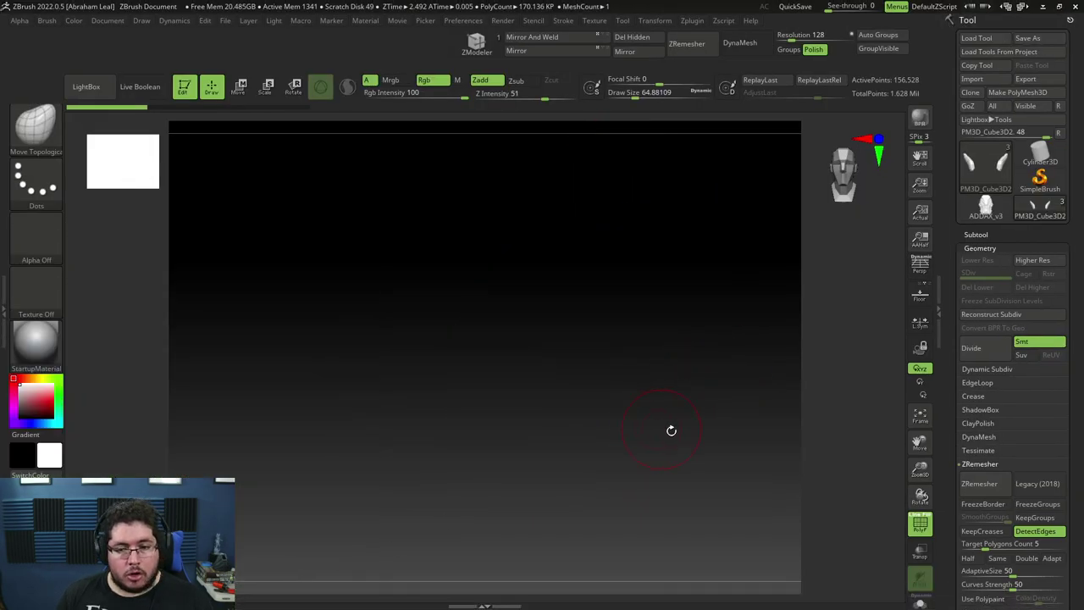
left_click(986, 207)
mouse_move(684, 354)
left_mouse_down("alt")
mouse_move(702, 314)
mouse_move(675, 348)
mouse_move(724, 421)
mouse_move(693, 361)
left_mouse_up("alt")
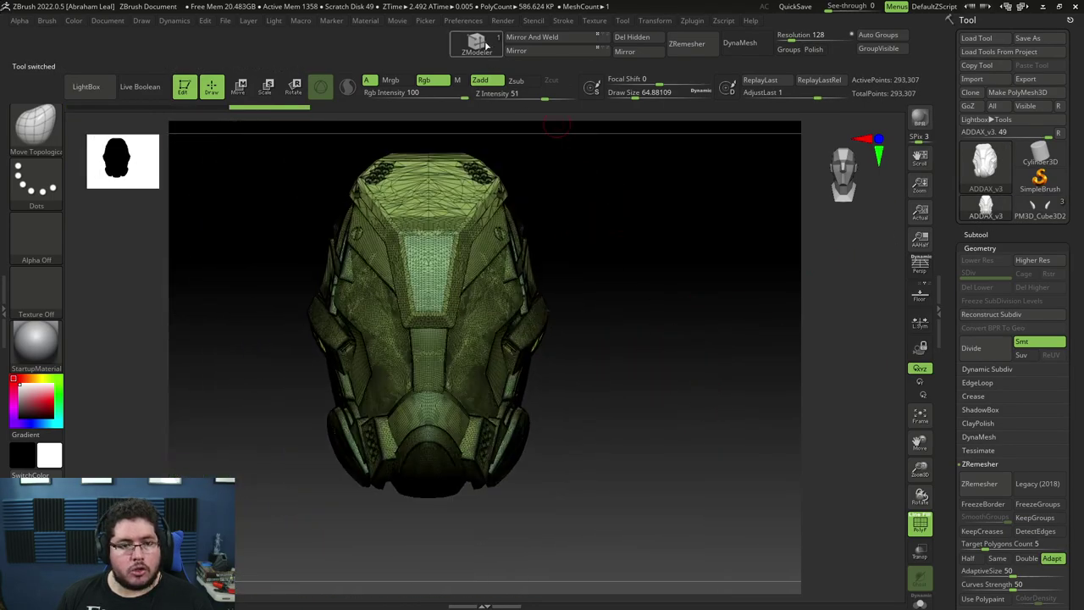
left_click_drag(602, 262, 593, 339)
left_click(546, 43)
left_click_drag(529, 424, 520, 477, "alt")
left_click_drag(683, 547, 779, 288)
Step: Export the head as FBX into the scifi folder, overwriting ADDAX_Helmet_high.fbx, with the default export options
left_click(1037, 80)
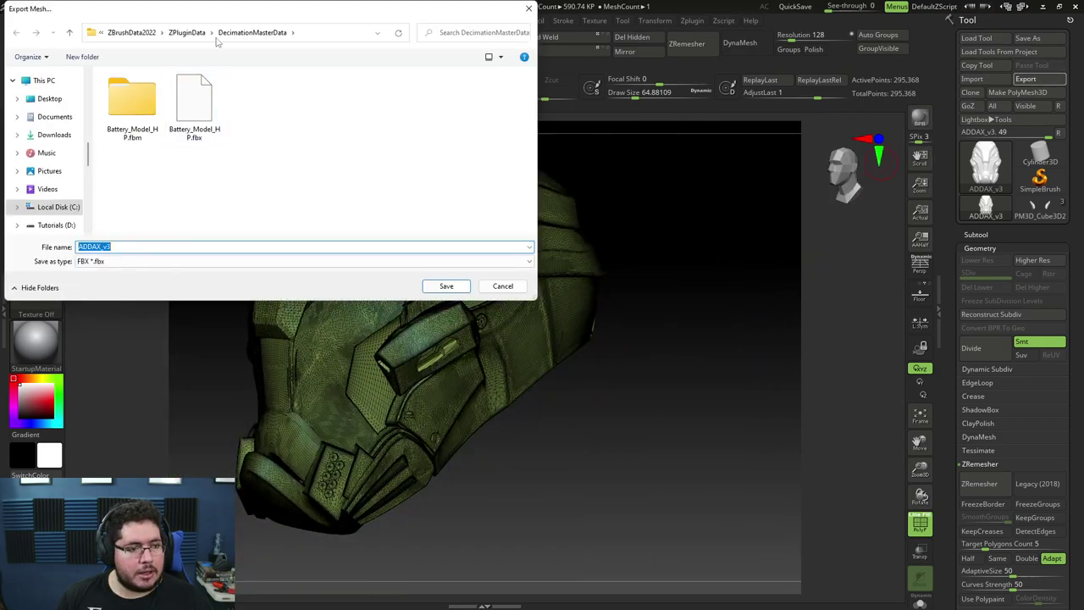
scroll(51, 153, "up", 6)
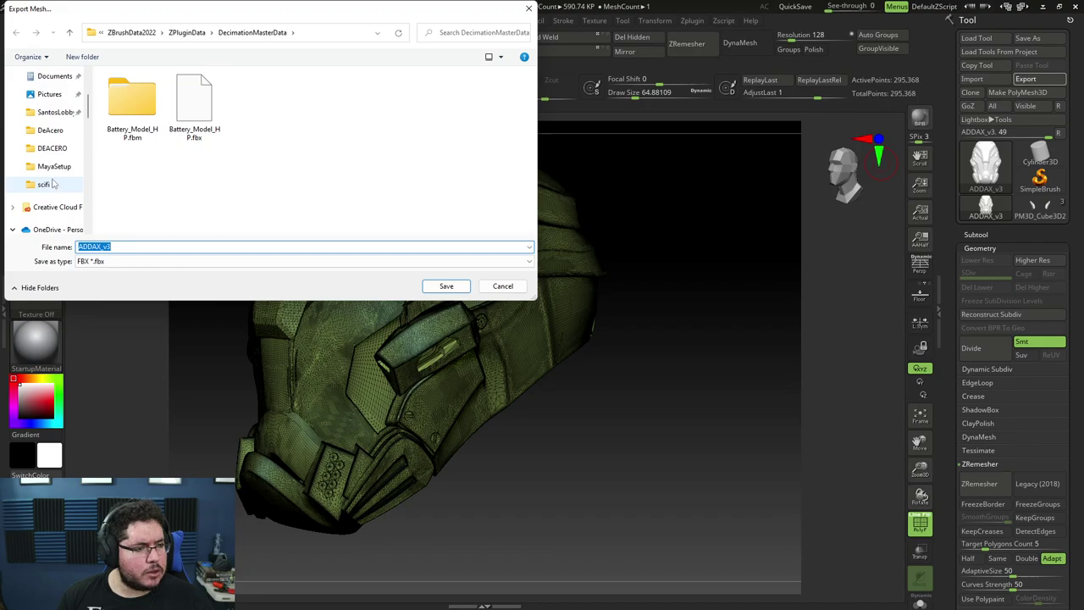
left_click(43, 184)
left_click(155, 111)
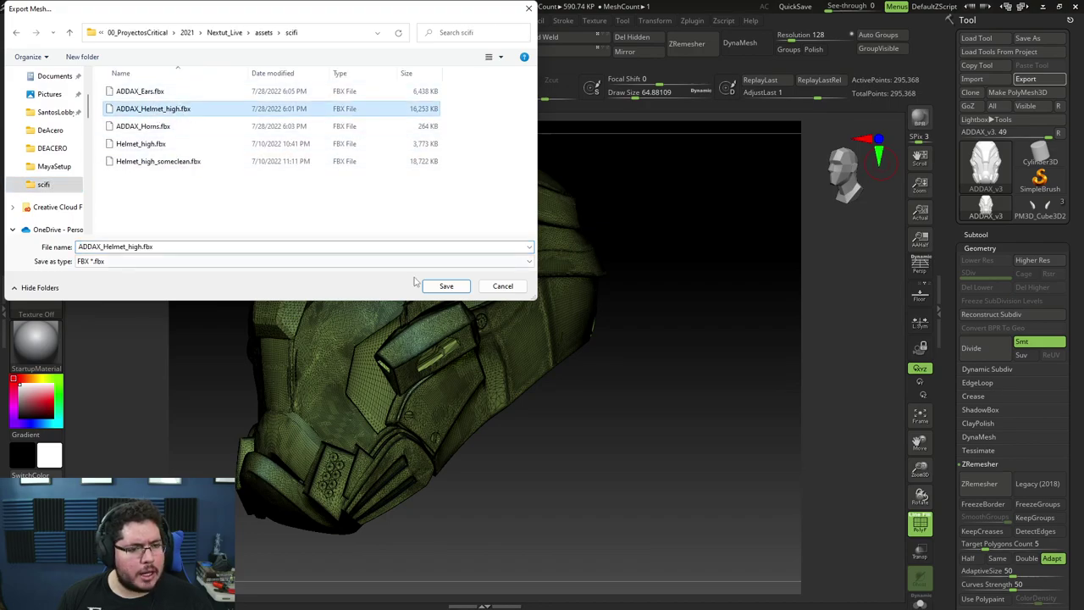
left_click(447, 286)
left_click(569, 311)
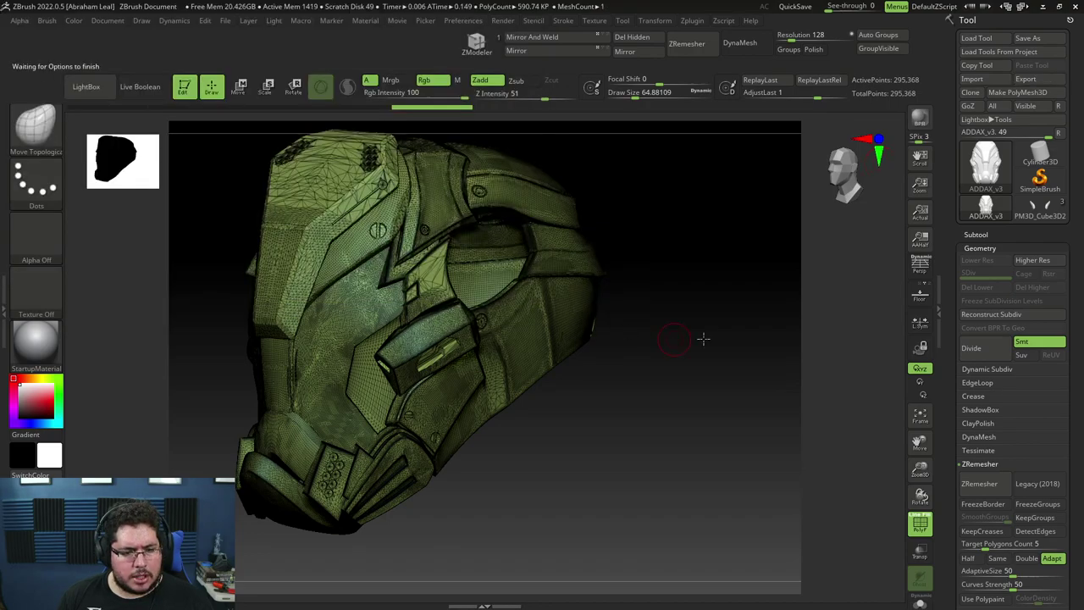
left_click(506, 436)
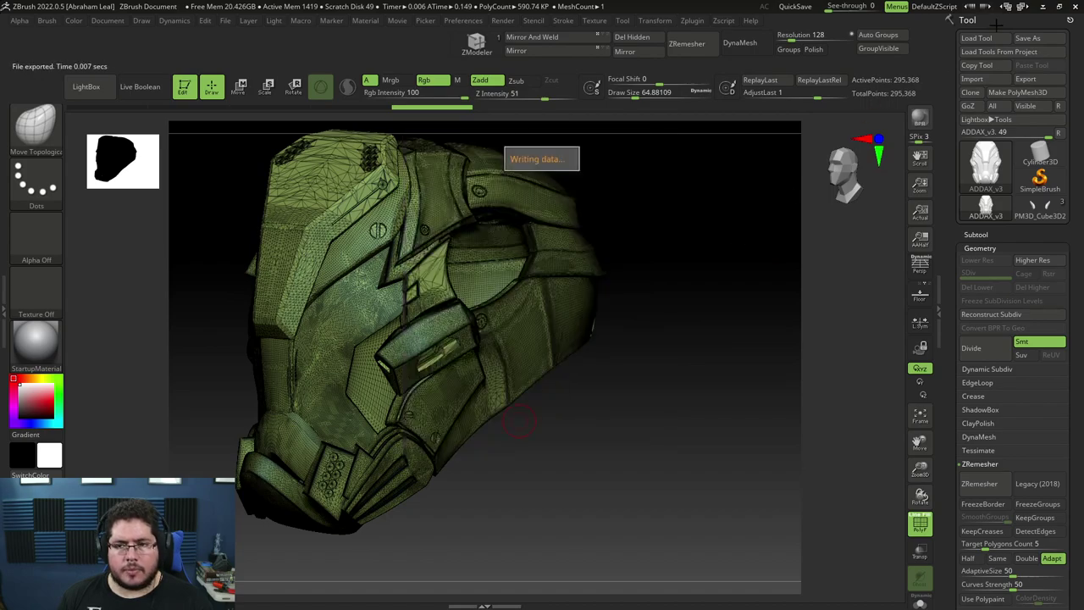
Step: Launch Maya 2023
key("super")
type("maya 2023")
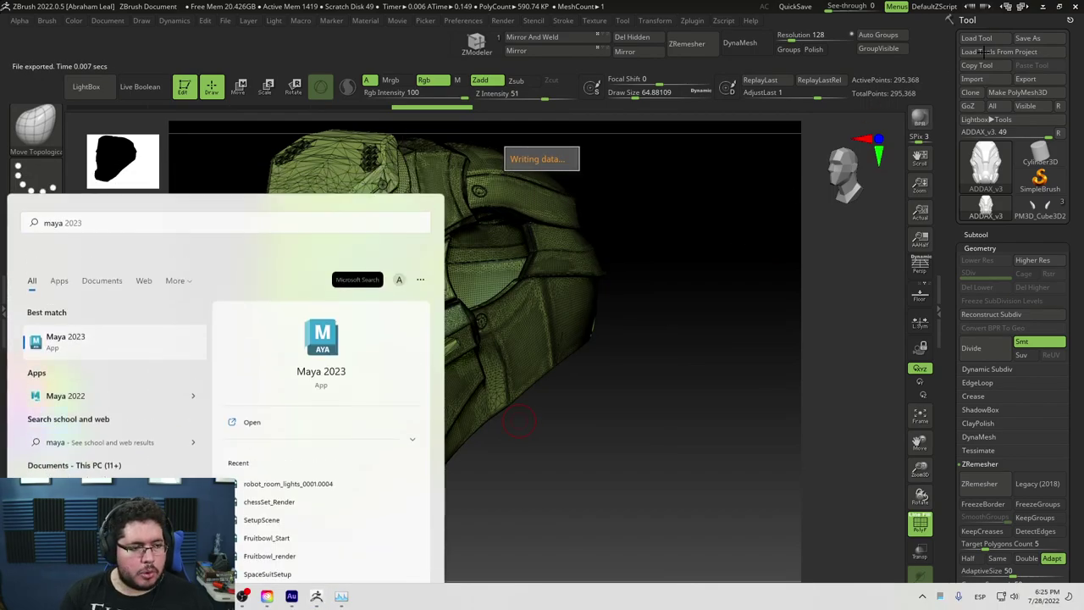
key("Return")
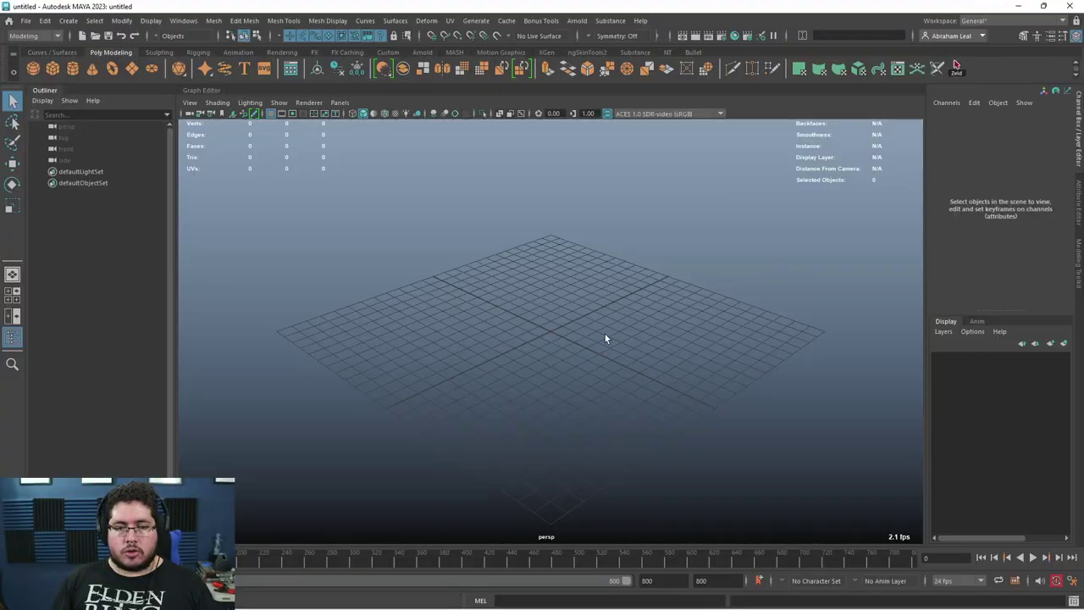
Step: Import the ADDAX helmet, horns and ears FBX files into the empty scene
key("super")
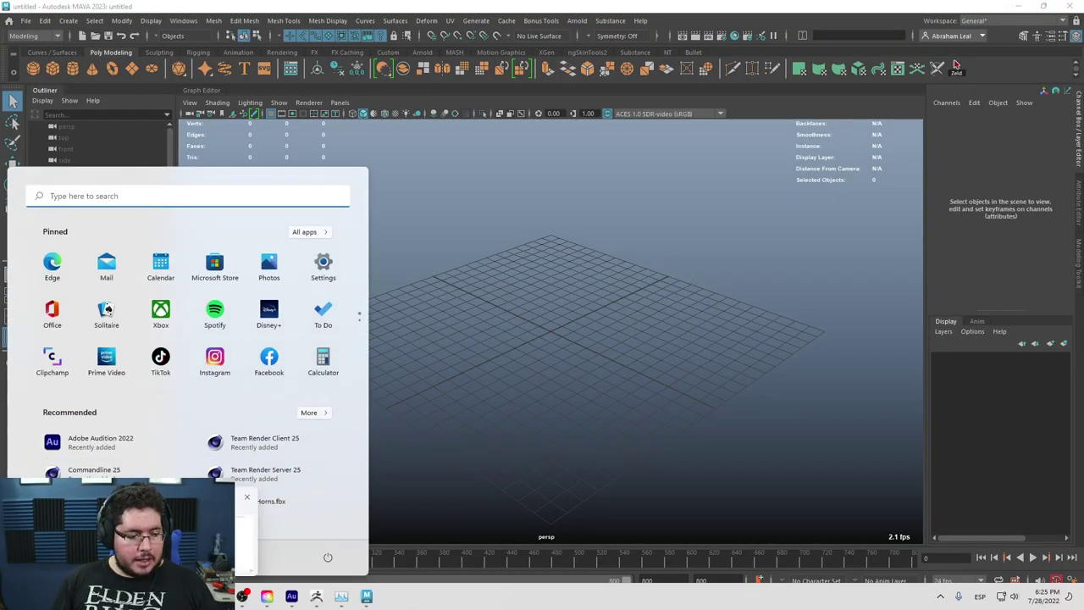
key("super")
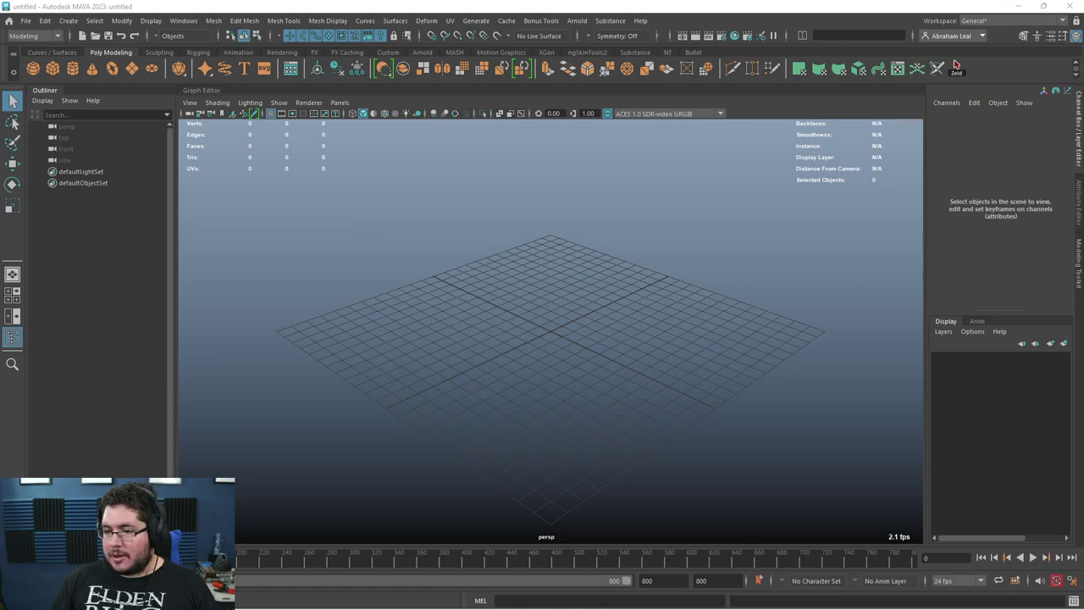
left_click_drag(1083, 283, 637, 308)
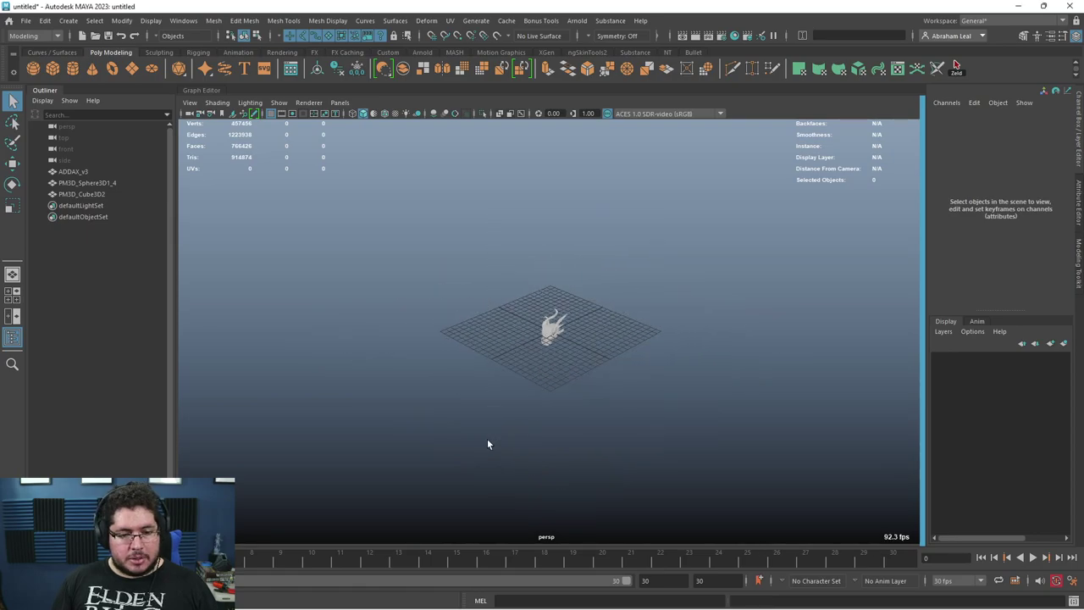
Step: Set the scale of the head, horns and ear meshes to 10 in X, Y and Z
left_click_drag(553, 336, 574, 288)
key("w")
left_click_drag(1055, 180, 1053, 194)
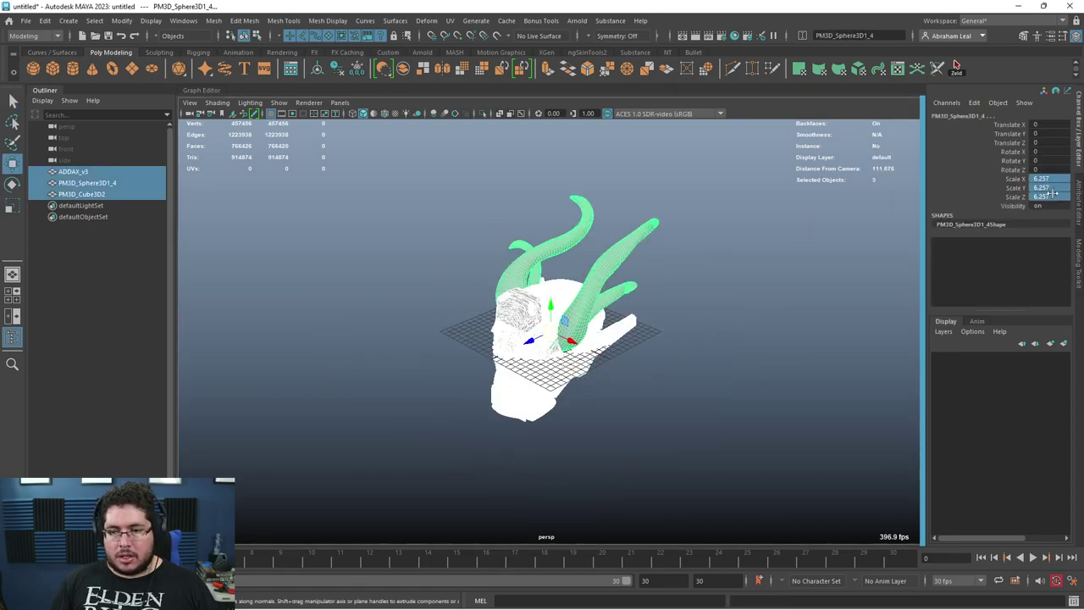
type("10")
key("Return")
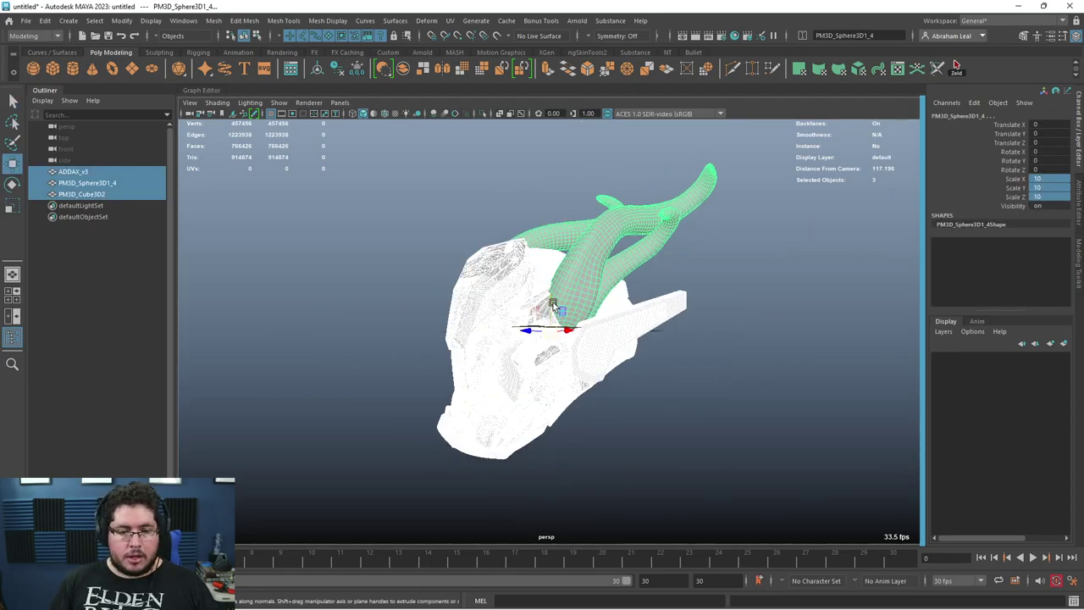
Step: Raise the three selected meshes above the grid and set their Translate Y to 30
left_click_drag(552, 310, 546, 152)
double_click(1040, 133)
type("3")
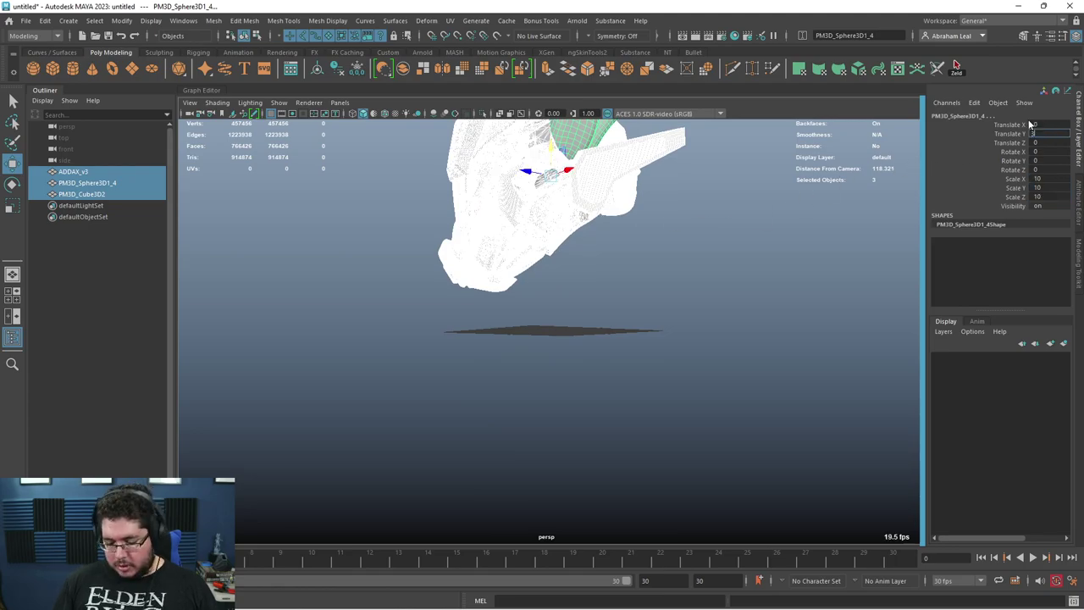
type("0")
key("Return")
left_click(532, 262)
Step: Assign an existing grey material to the head, horns and ear meshes together
middle_click_drag(532, 262, 538, 397, "alt")
right_click_drag(537, 396, 598, 450, "alt")
left_click_drag(598, 450, 665, 360, "alt")
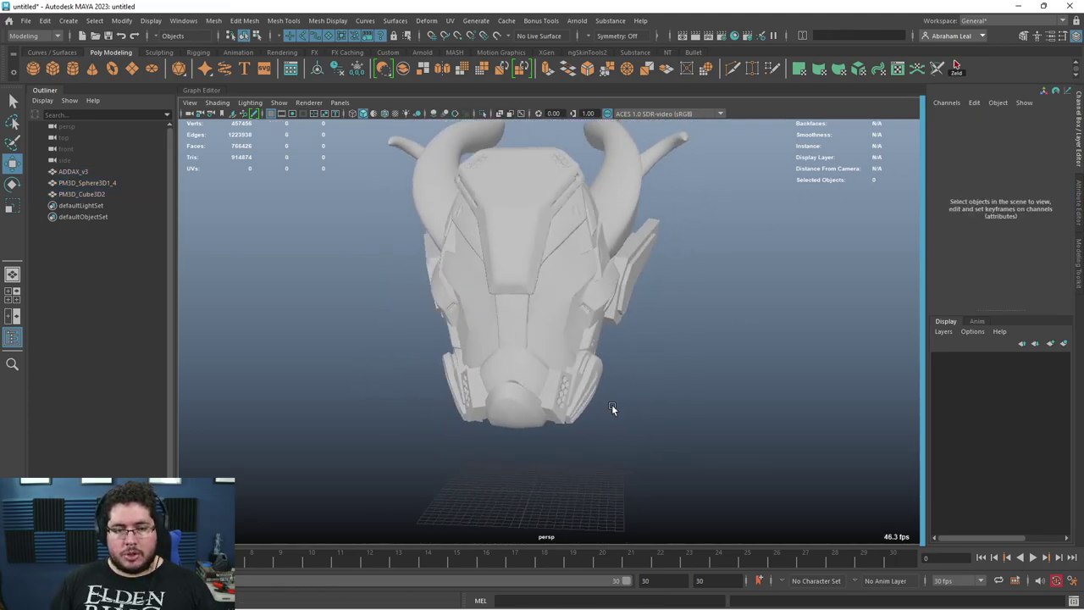
right_click_drag(665, 360, 594, 286, "alt")
left_click_drag(704, 272, 582, 178)
right_click_drag(569, 230, 649, 539)
left_click(656, 493)
left_click_drag(603, 390, 593, 369, "alt")
right_click_drag(593, 369, 689, 406, "alt")
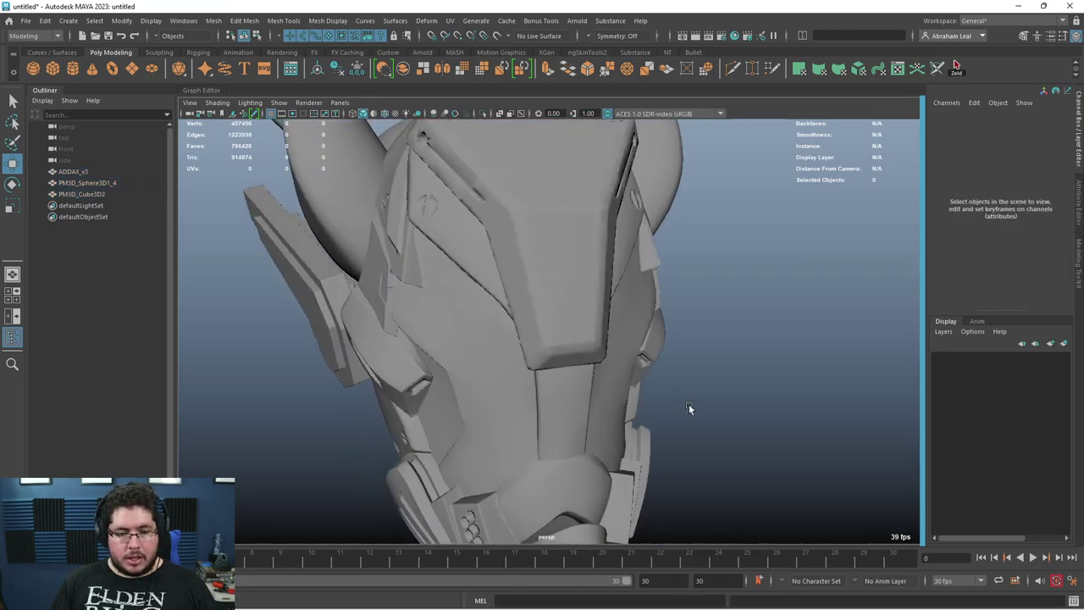
left_click_drag(689, 408, 700, 399, "alt")
Step: Apply Soften/Harden Edges to the head mesh ADDAX_v3
left_click(580, 299)
left_click_drag(579, 298, 603, 325, "alt")
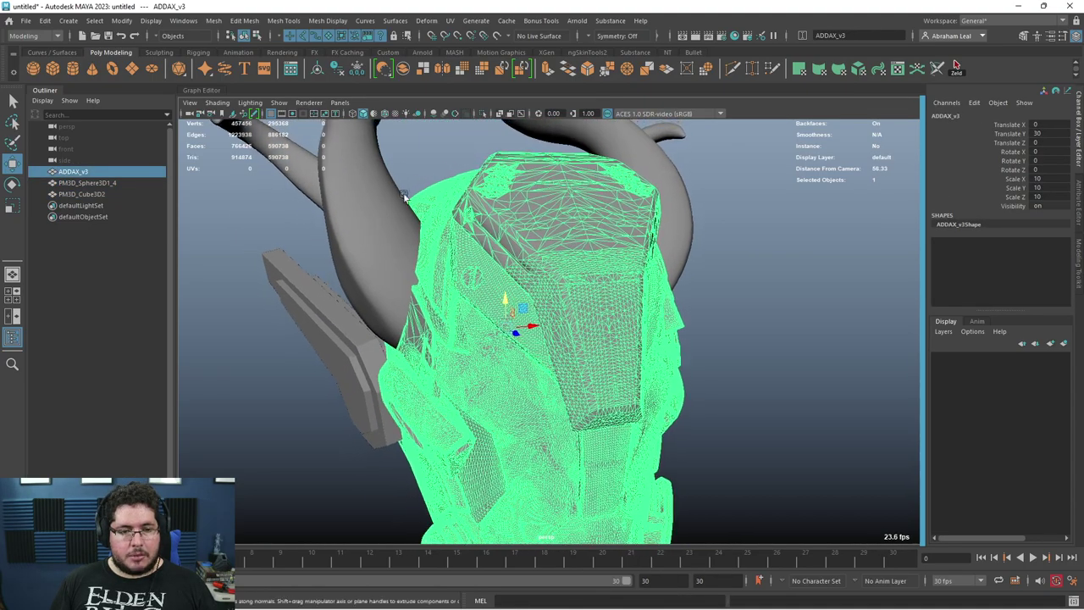
left_click(315, 28)
left_click(395, 143)
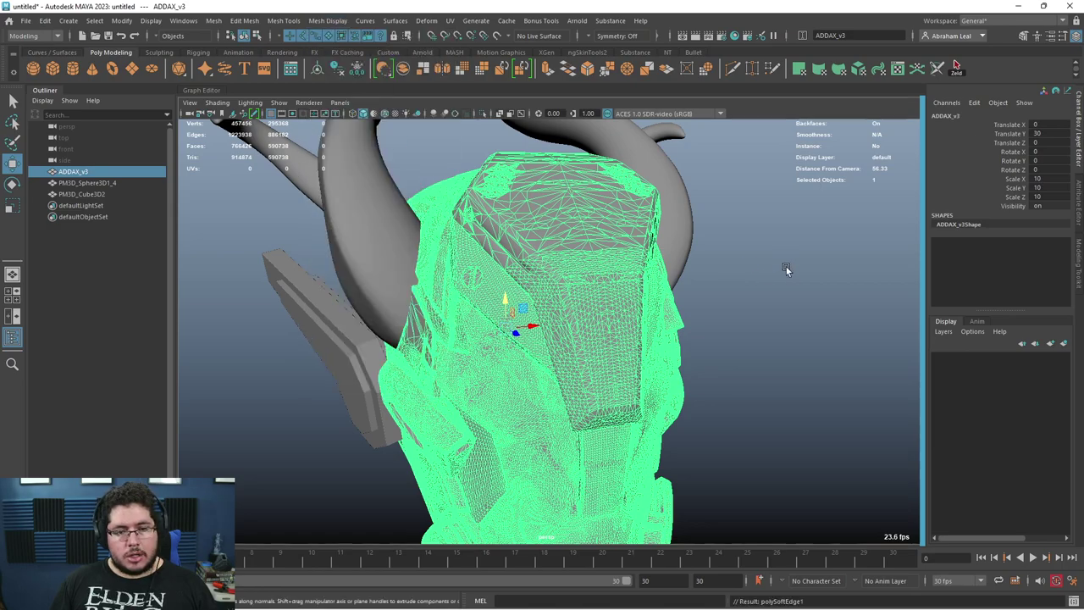
left_click(823, 289)
left_click_drag(810, 312, 753, 376, "alt")
scroll(605, 240, "up", 3)
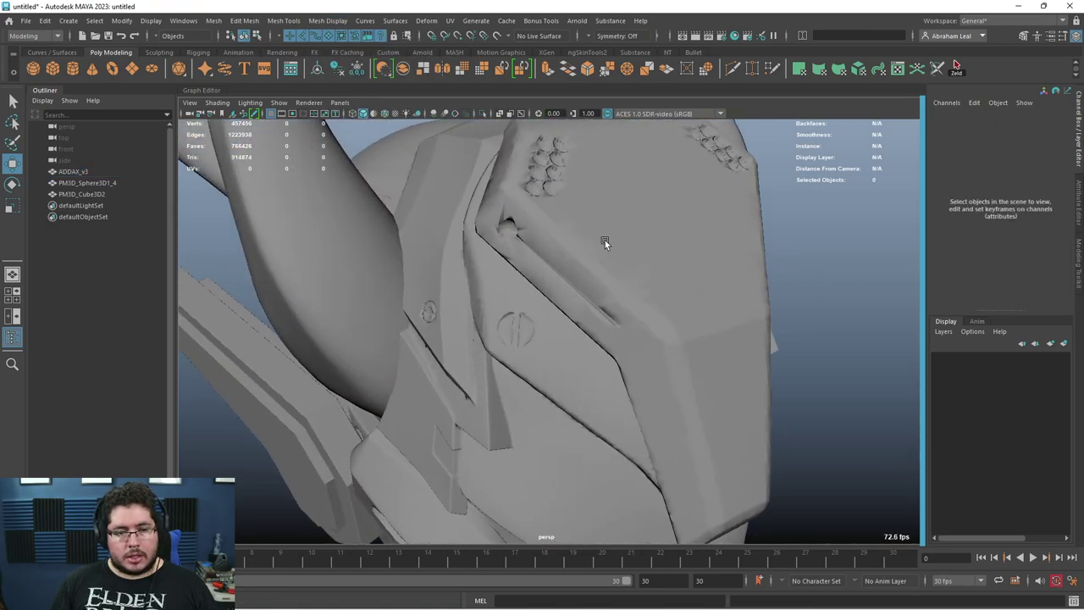
Step: Unlock the normals of the head mesh ADDAX_v3
left_click(605, 240)
left_click(328, 20)
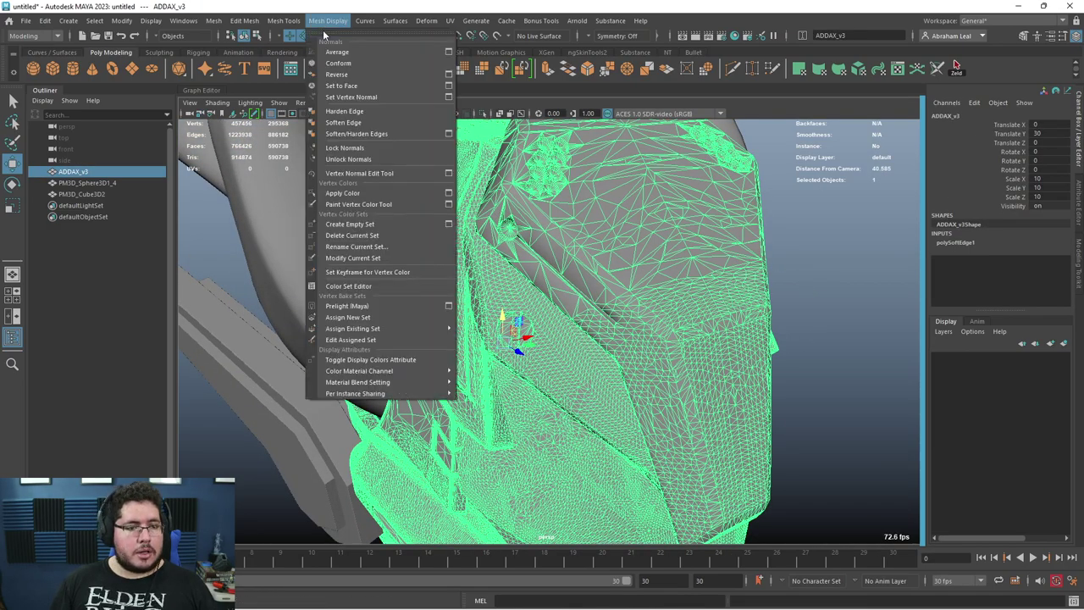
left_click(347, 159)
left_click(812, 297)
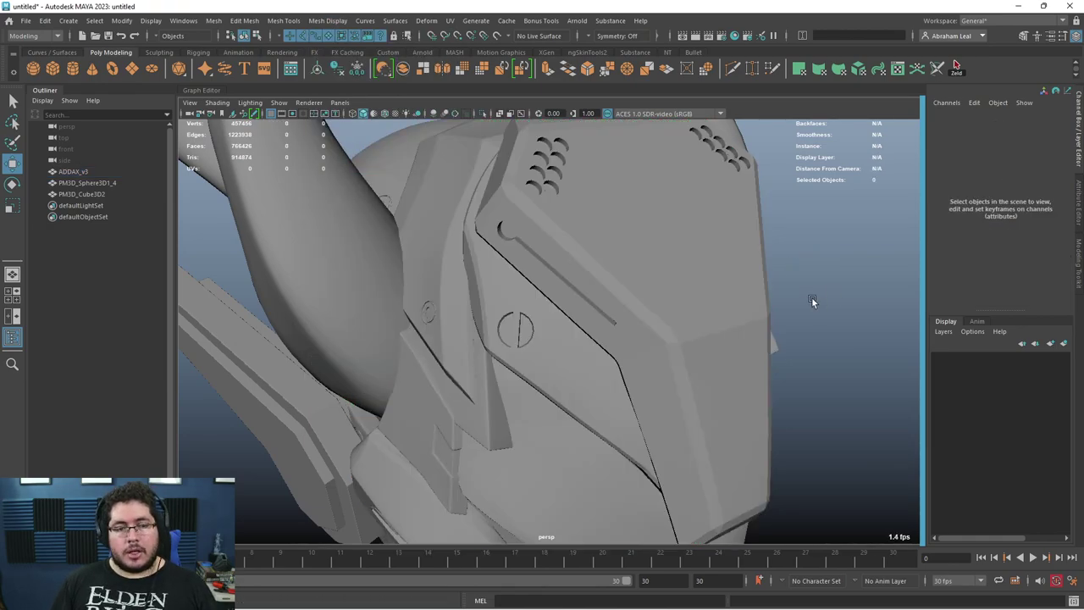
left_click_drag(811, 297, 524, 195, "alt")
Step: Put the horns and ear meshes on a new display layer and hide that layer
left_click(524, 195)
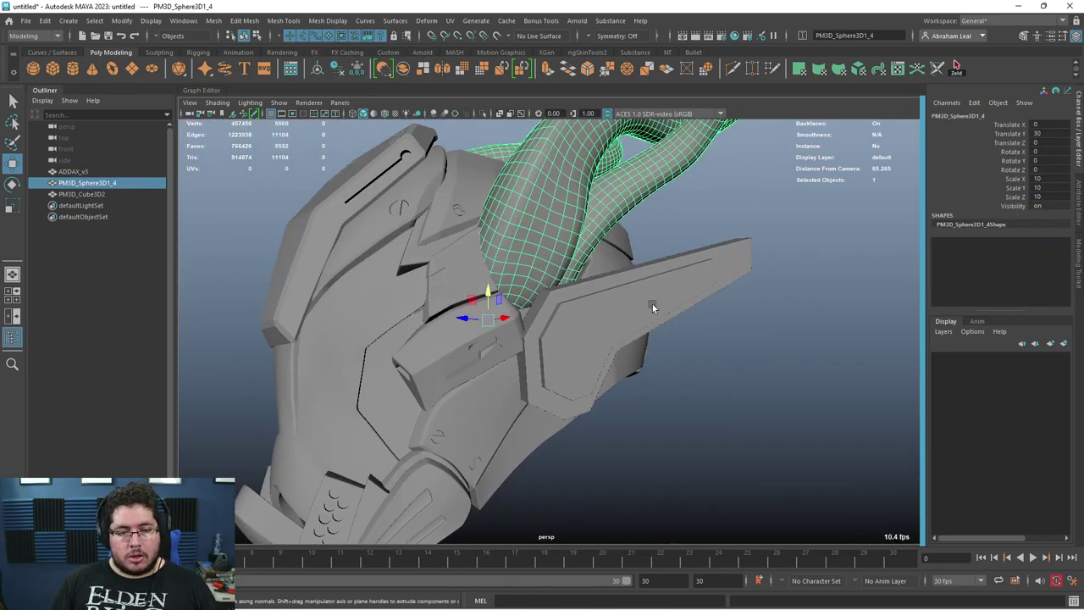
left_click(652, 304, "shift")
left_click(1064, 343)
left_click(946, 360)
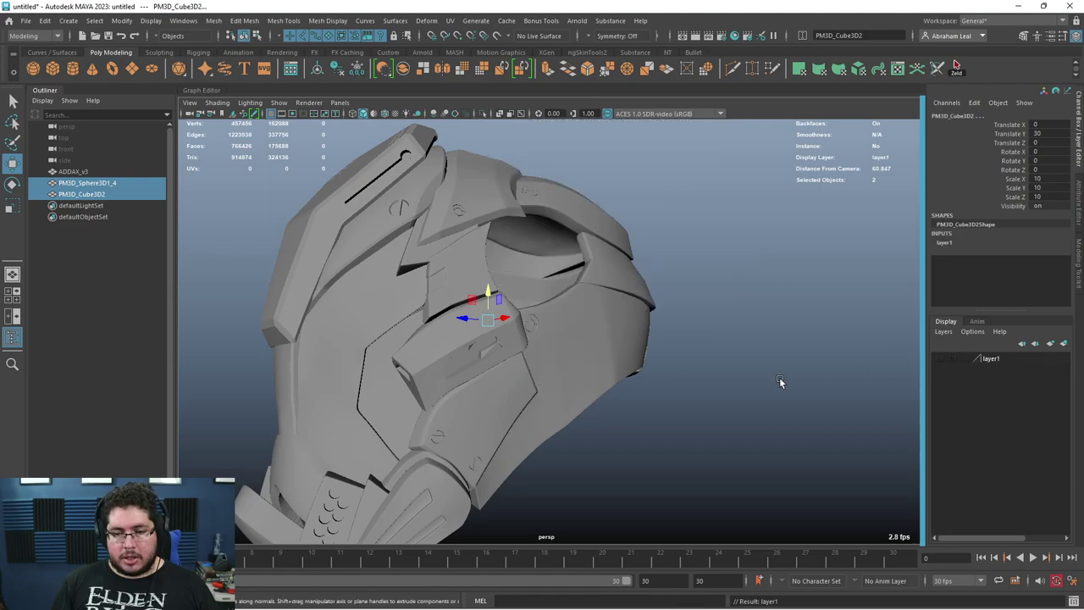
left_click(780, 378)
left_click_drag(780, 378, 839, 352, "alt")
left_click_drag(926, 263, 876, 270)
left_click_drag(903, 7, 736, 1)
key("alt+Tab")
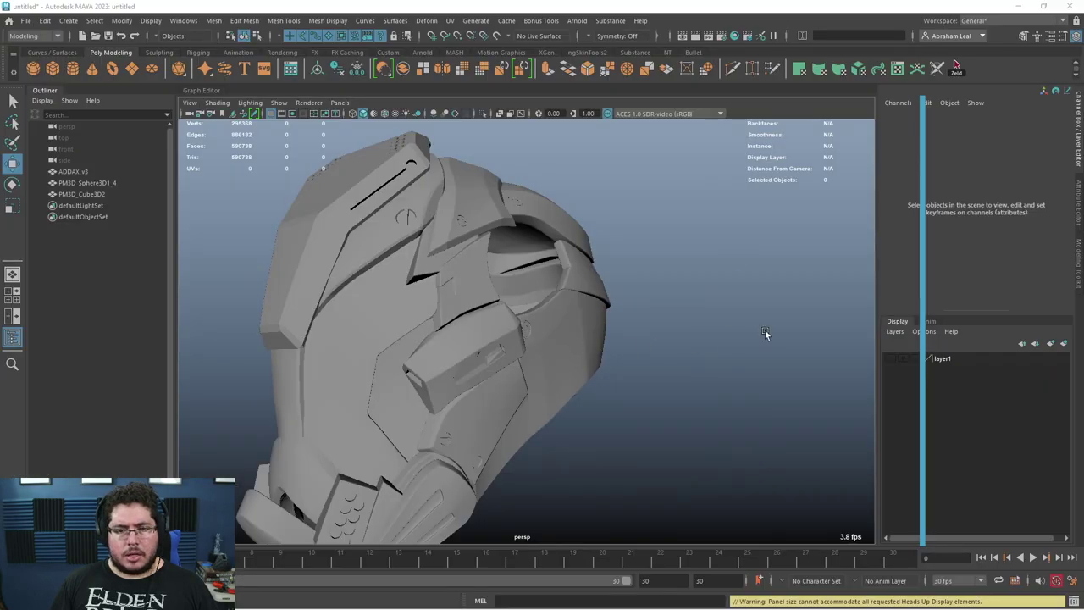
key("alt+Tab")
key("alt+Tab")
key("Escape")
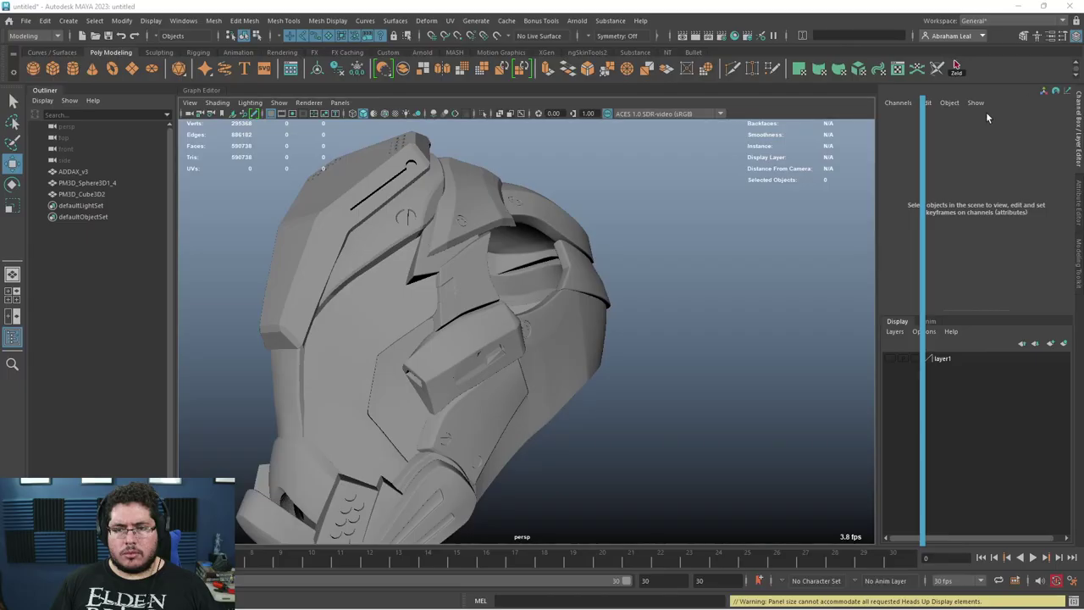
Step: Close the Chrome window and return to Maya
key("alt+Tab")
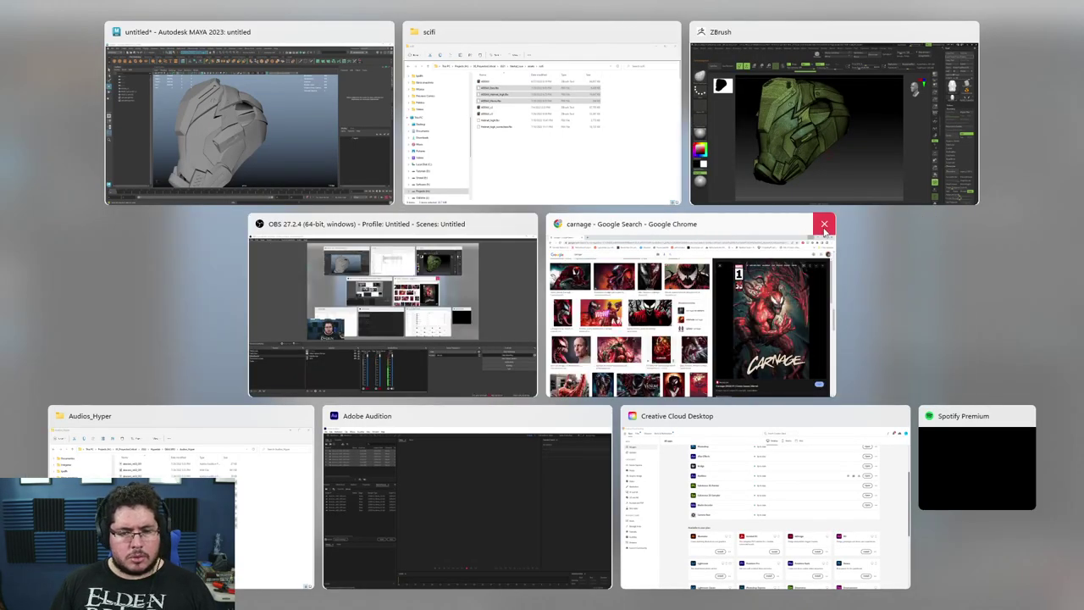
left_click(824, 225)
left_click(755, 350)
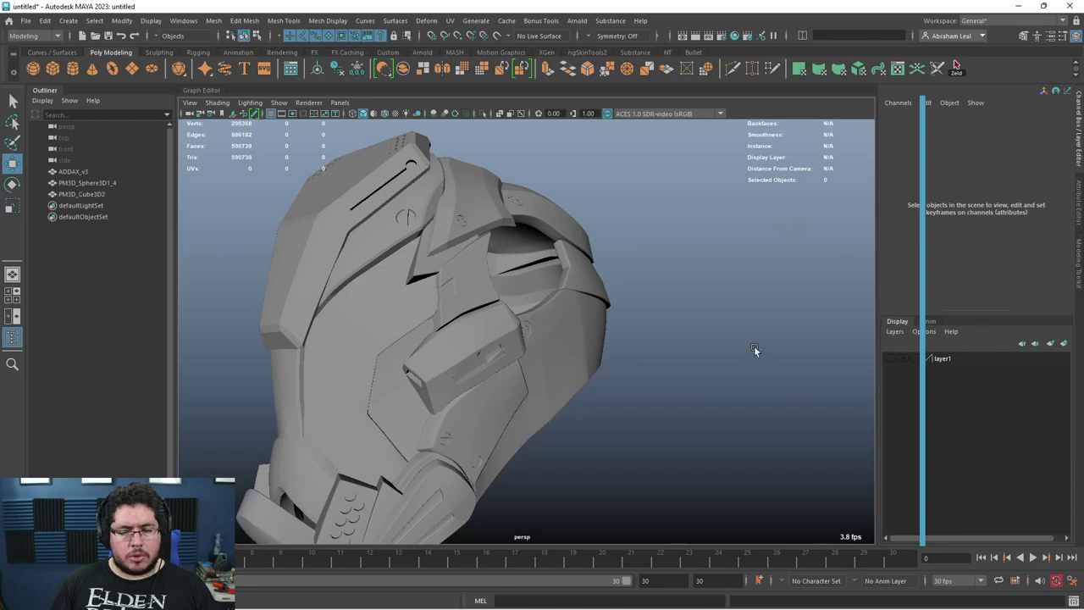
left_click_drag(755, 350, 814, 308, "alt")
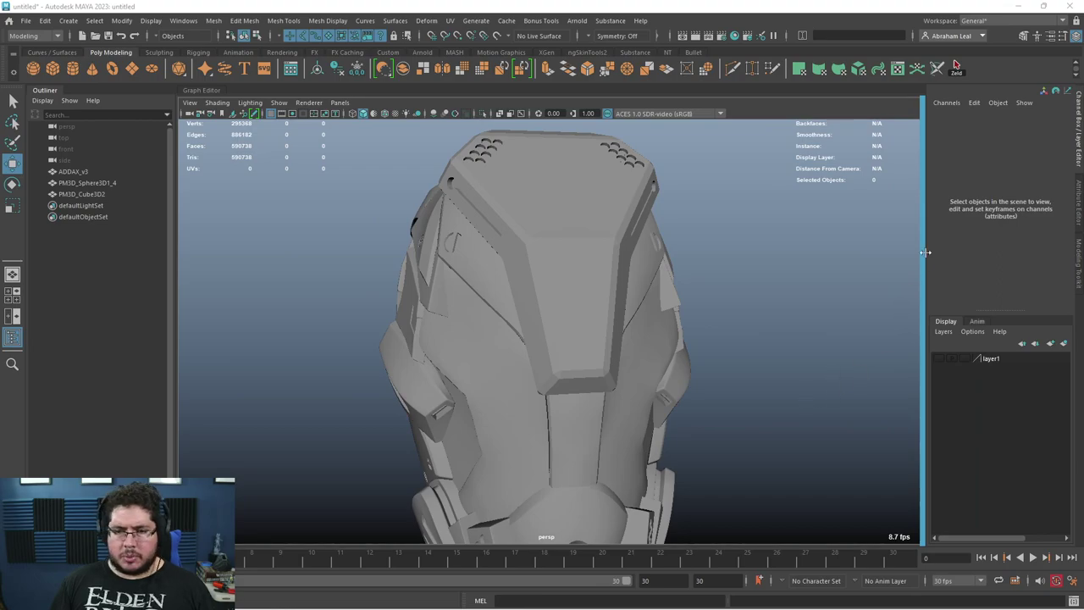
left_click(1016, 9)
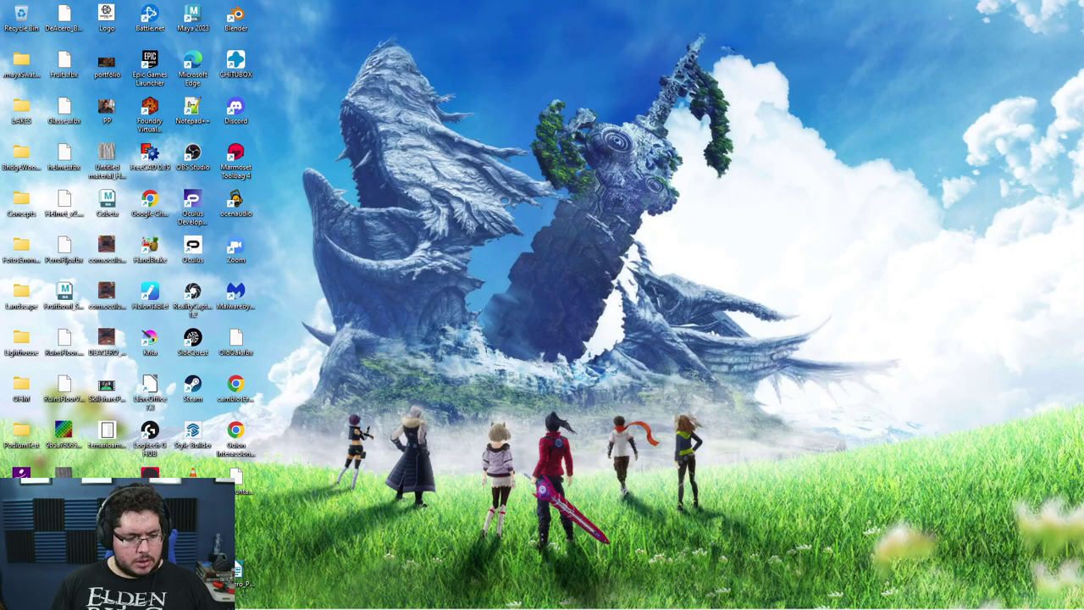
left_click(248, 599)
left_click_drag(703, 210, 752, 226, "alt")
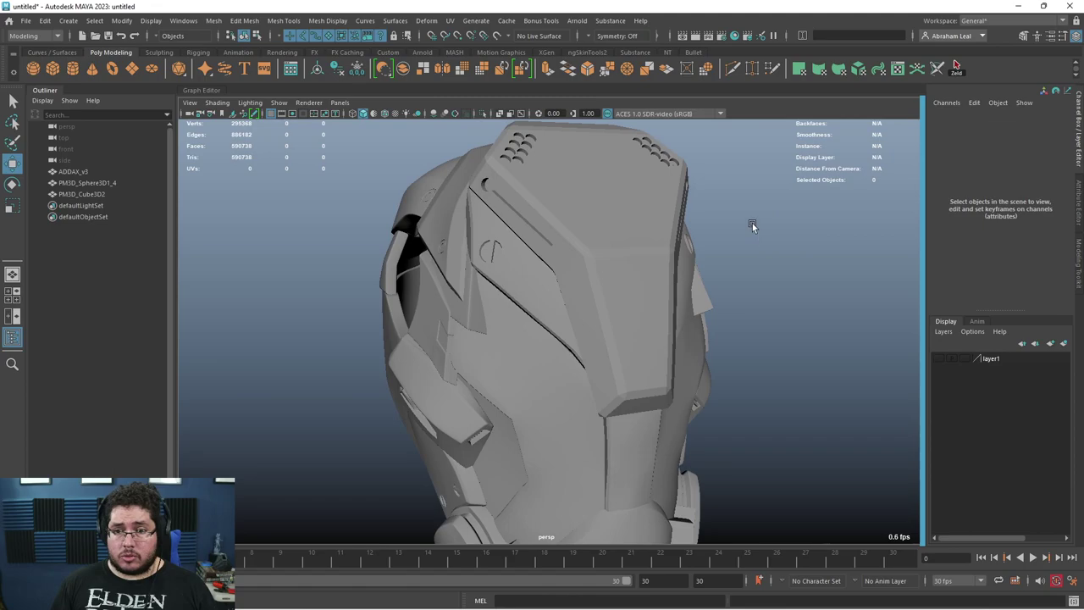
Step: Make the head mesh ADDAX_v3 a live surface
scroll(708, 294, "down", 1)
middle_click_drag(708, 294, 702, 195, "alt")
left_click(562, 199)
middle_click_drag(562, 199, 533, 262, "alt")
scroll(533, 262, "down", 1)
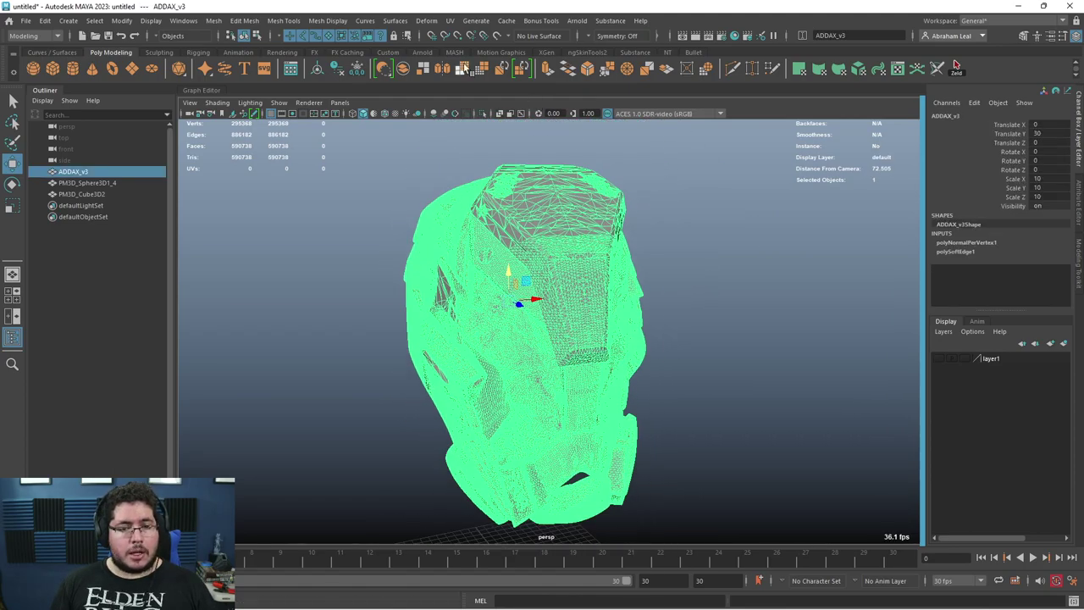
left_click(497, 36)
Step: With Quad Draw, place four points around the bevel at the forehead plate's lower corner and fill them with a quad
left_click_drag(629, 201, 588, 207, "alt")
right_click_drag(588, 206, 654, 254, "alt")
left_click_drag(654, 254, 543, 280, "alt")
middle_click_drag(543, 279, 616, 331, "alt")
left_click_drag(616, 330, 557, 357, "alt")
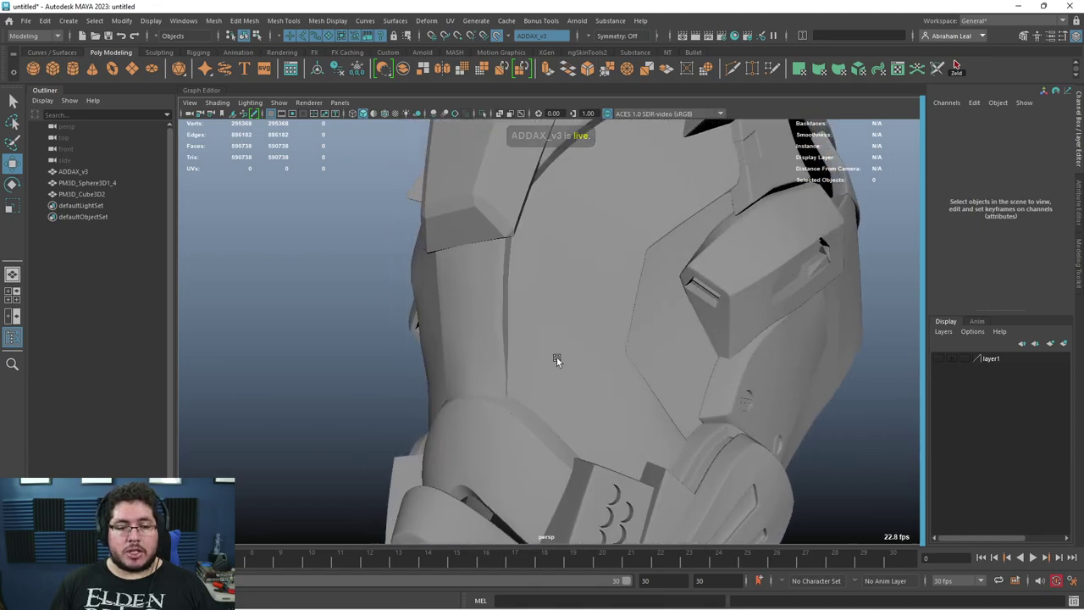
right_click_drag(557, 357, 625, 242, "alt")
left_click(773, 68)
mouse_move(542, 279)
left_mouse_down("alt")
mouse_move(503, 271)
mouse_move(440, 300)
mouse_move(486, 322)
mouse_move(440, 443)
mouse_move(479, 300)
mouse_move(435, 365)
mouse_move(358, 327)
left_mouse_up("alt")
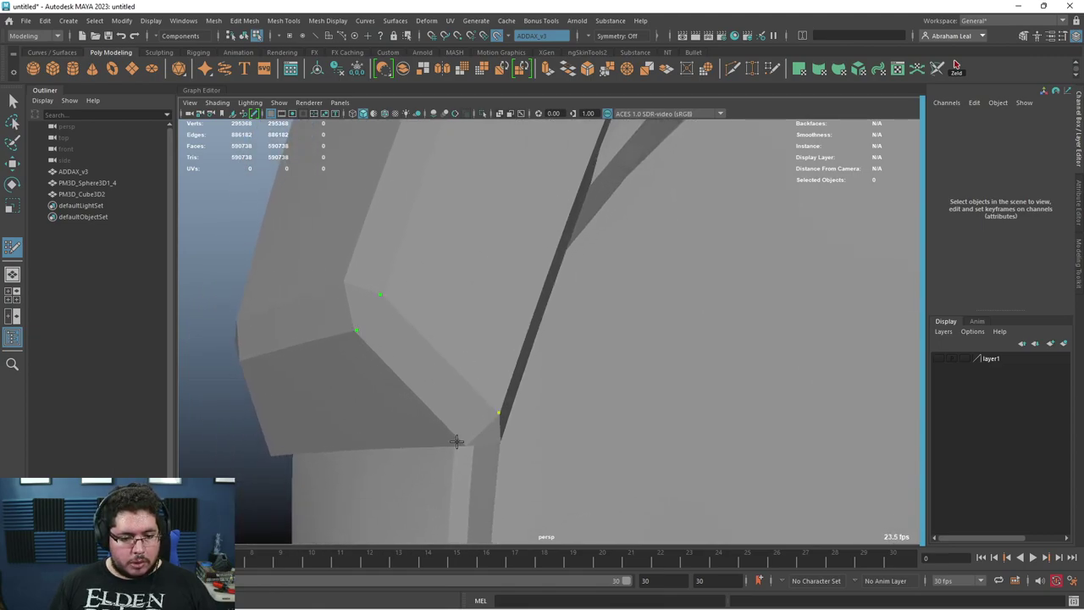
left_click(433, 380, "shift")
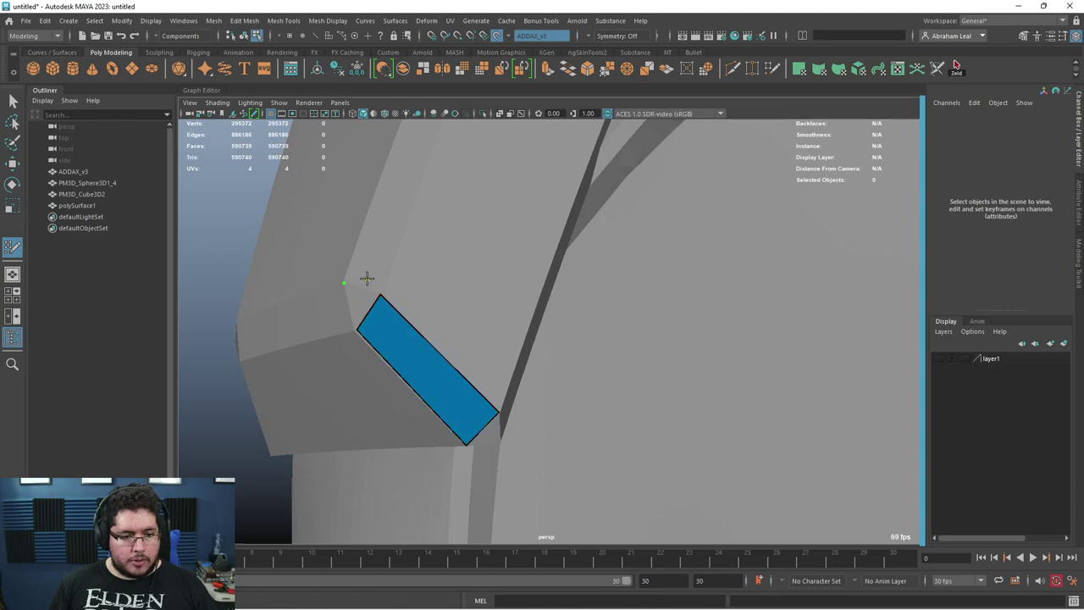
Step: Cover the forehead plate's bevel corner, front bevel and adjoining flat face with Quad Draw polygons
left_click(367, 278)
left_click(349, 289, "shift")
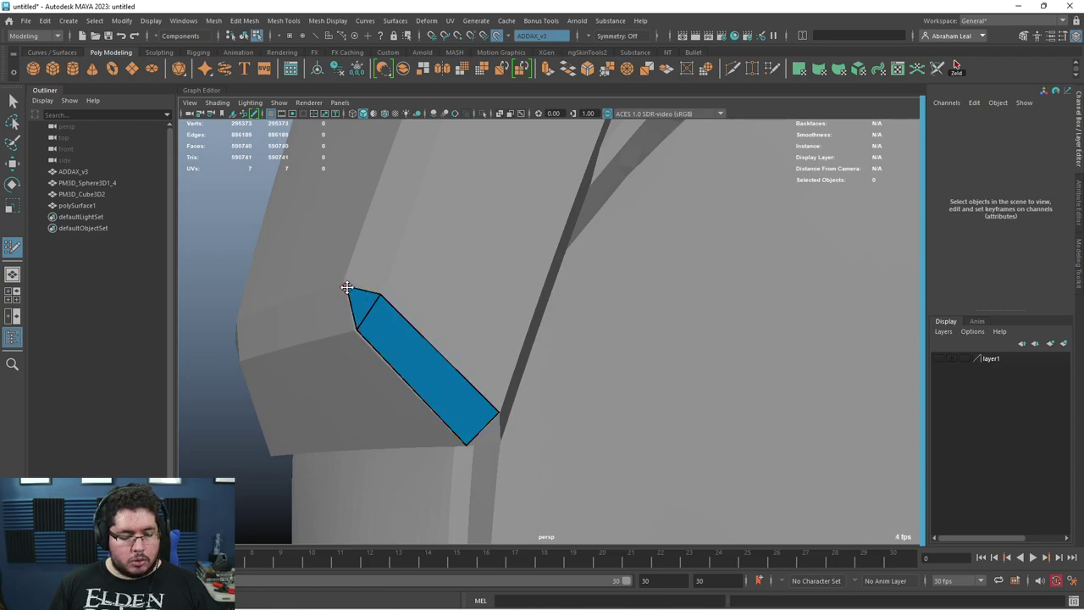
left_click_drag(345, 281, 474, 233, "alt")
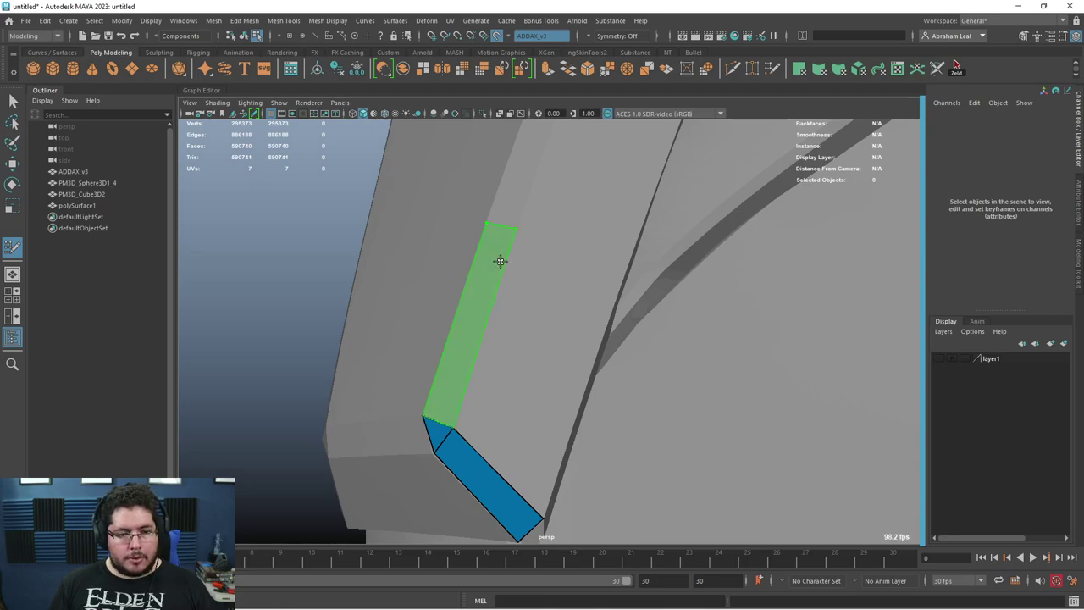
left_click(500, 262, "shift")
mouse_move(475, 310)
left_mouse_down("alt")
mouse_move(450, 300)
mouse_move(519, 224)
left_mouse_up("alt")
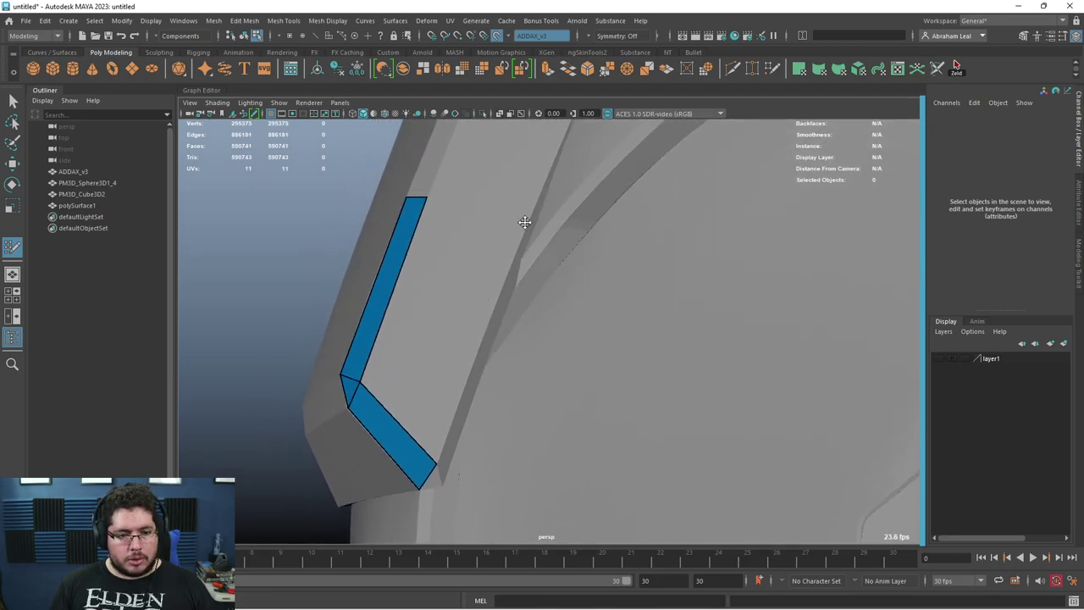
left_click(525, 222)
left_click(454, 276, "shift")
Step: Build a strip of quads along the narrow vertical ridge below the forehead plate, working from its lower end upward
left_click_drag(455, 276, 518, 310, "alt")
scroll(519, 310, "down", 3)
mouse_move(573, 336)
left_mouse_down("alt")
mouse_move(587, 289)
mouse_move(540, 305)
left_mouse_up("alt")
right_click_drag(540, 305, 479, 308, "alt")
left_click_drag(480, 308, 520, 220, "alt")
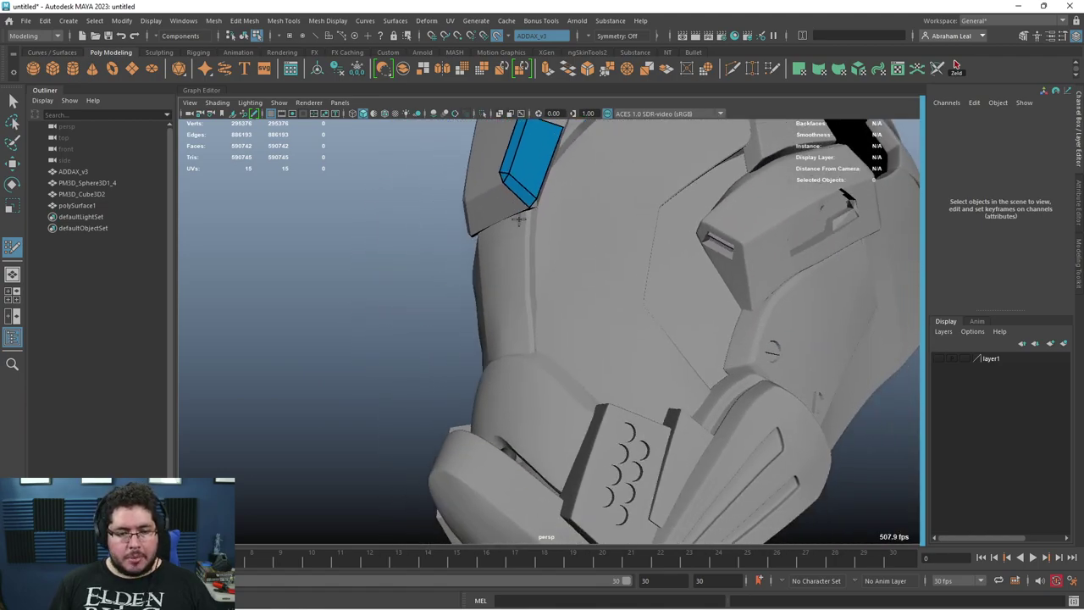
right_click_drag(518, 219, 509, 494, "alt")
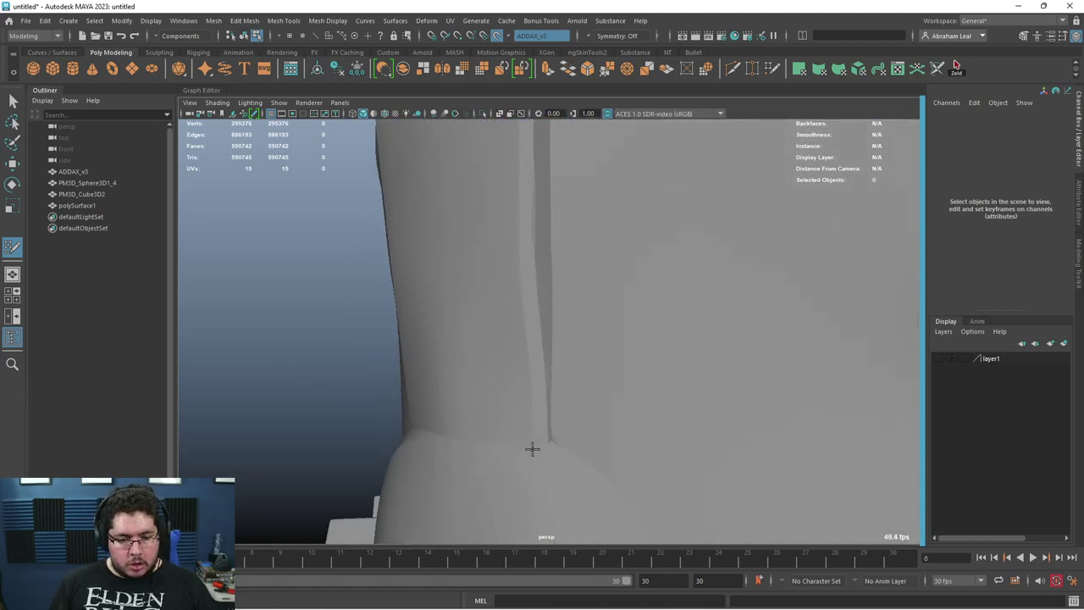
left_click(519, 285, "shift")
mouse_move(518, 285)
left_mouse_down("alt")
mouse_move(538, 303)
mouse_move(541, 243)
mouse_move(554, 255)
mouse_move(550, 359)
mouse_move(518, 257)
mouse_move(551, 315)
mouse_move(522, 327)
mouse_move(474, 202)
left_mouse_up("alt")
left_click(544, 318, "shift")
left_click(560, 241, "shift")
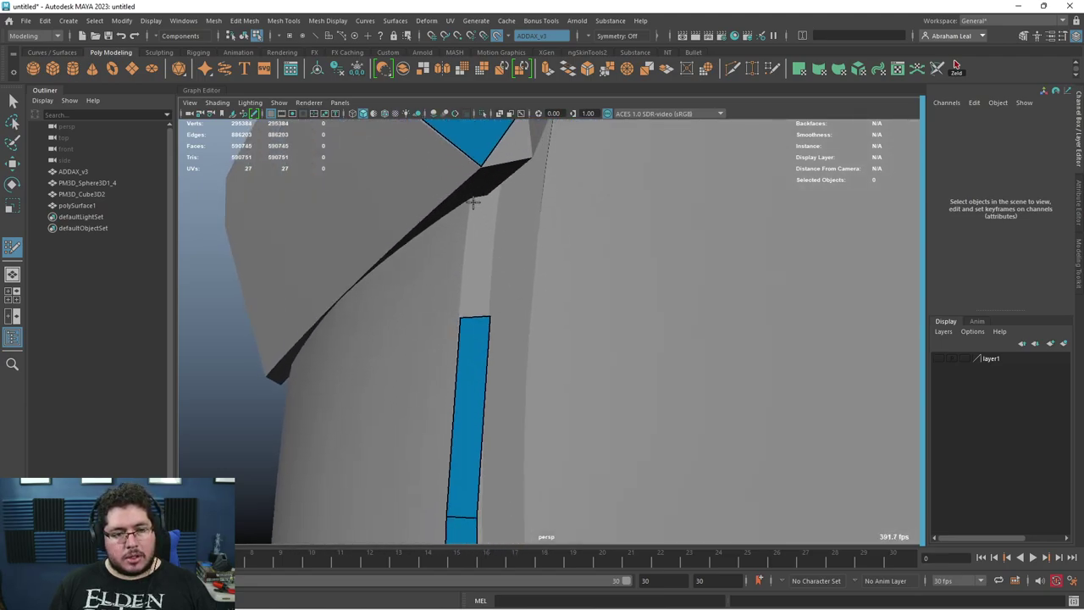
left_click(477, 262, "shift")
Step: Join the ridge strip to the forehead plate's lower corner and cover the plate's inner side bevel, adjusting its upper end vertex
mouse_move(477, 262)
left_mouse_down("alt")
mouse_move(484, 199)
mouse_move(545, 385)
mouse_move(574, 300)
mouse_move(503, 308)
left_mouse_up("alt")
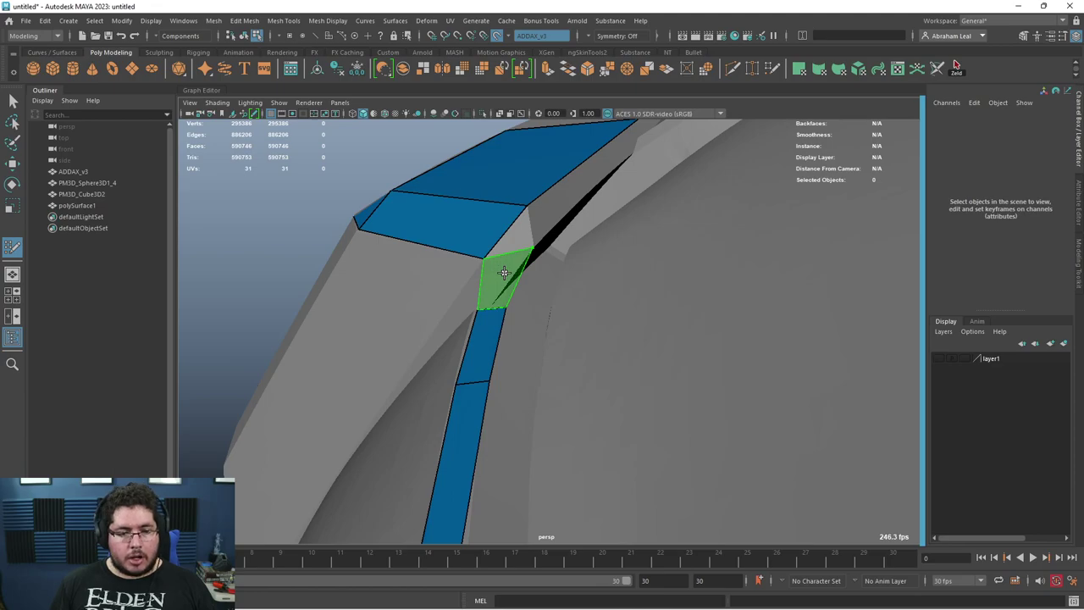
left_click(503, 272, "shift")
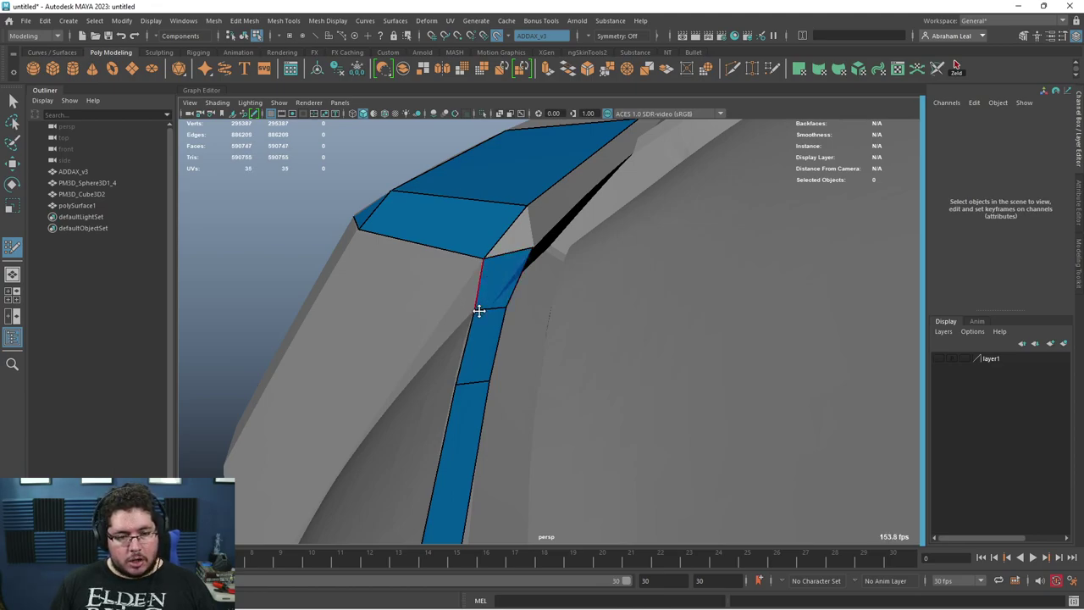
left_click_drag(480, 358, 480, 328, "alt")
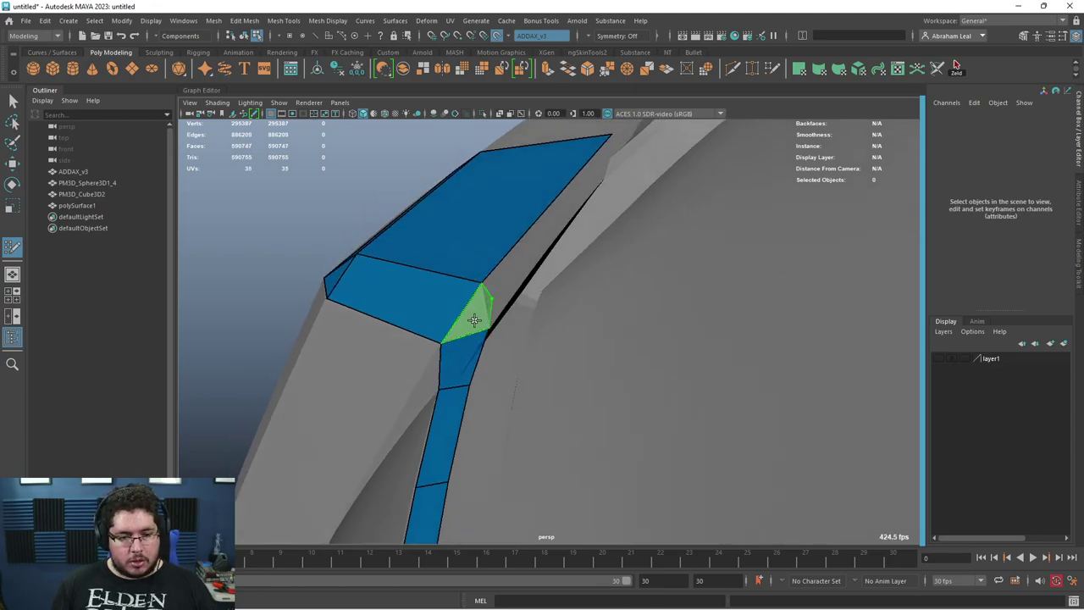
left_click_drag(483, 280, 532, 232, "alt")
left_click(530, 223, "shift")
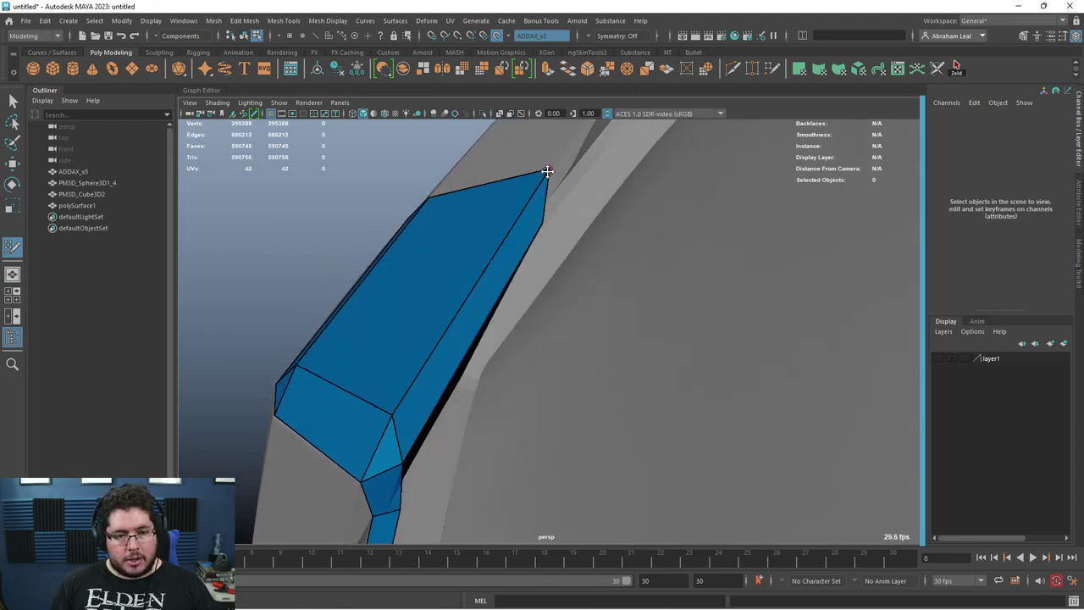
mouse_move(549, 169)
left_mouse_down()
mouse_move(506, 254)
mouse_move(574, 271)
mouse_move(506, 276)
mouse_move(509, 333)
mouse_move(509, 265)
mouse_move(581, 291)
mouse_move(557, 346)
mouse_move(606, 282)
mouse_move(567, 353)
mouse_move(554, 324)
mouse_move(435, 387)
mouse_move(527, 388)
left_mouse_up()
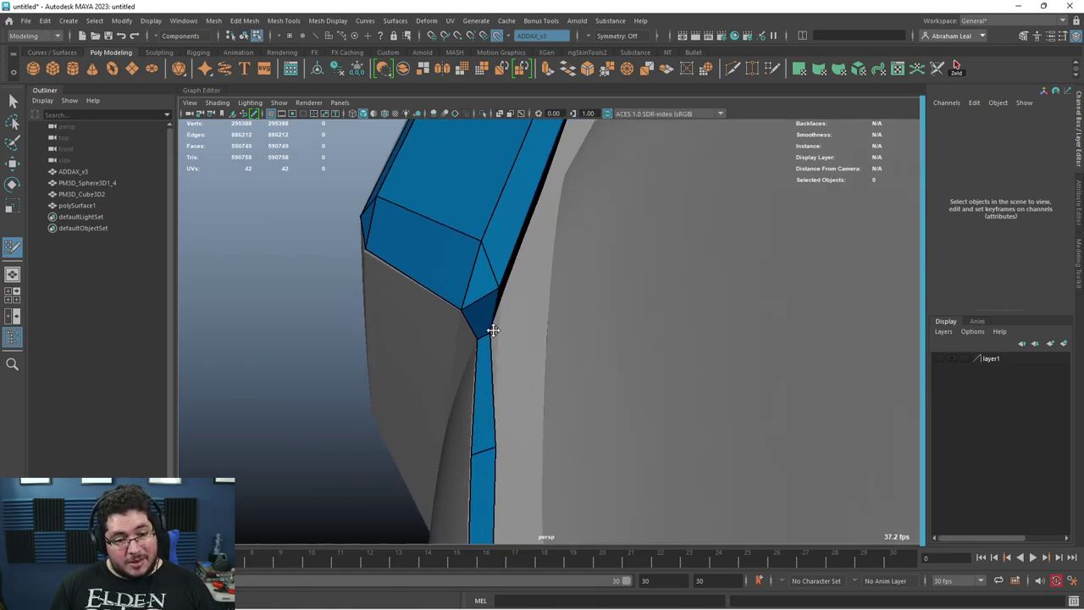
Step: Fill the forehead plate's recessed side wall and add quads along the head surface beside it, down past the plate's lower corner
mouse_move(493, 329)
left_mouse_down("alt")
mouse_move(458, 310)
mouse_move(436, 331)
mouse_move(401, 291)
mouse_move(468, 201)
left_mouse_up("alt")
left_click(444, 271, "shift")
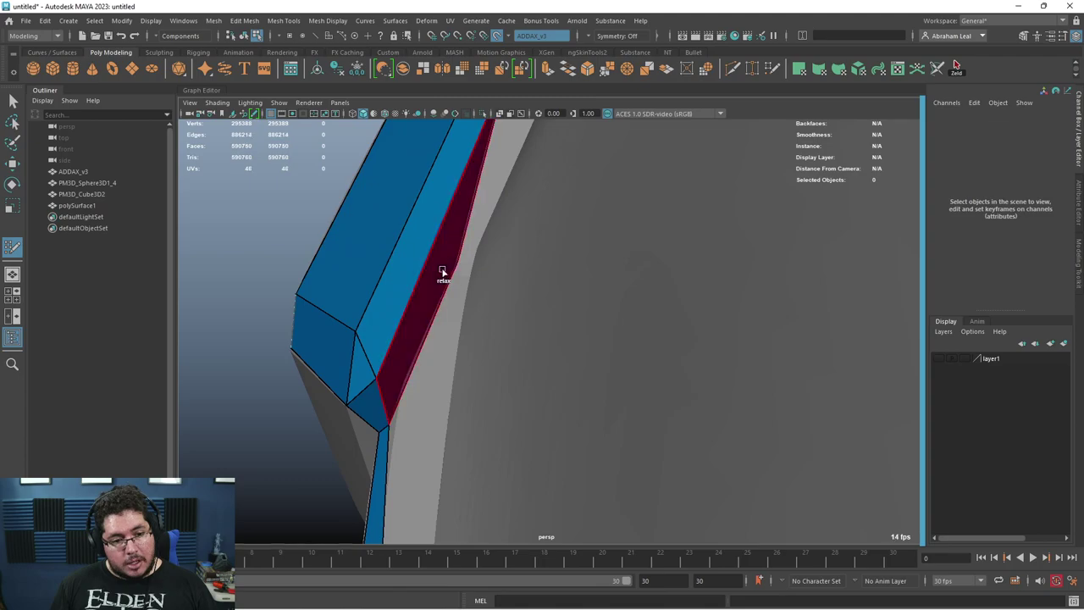
mouse_move(443, 271)
left_mouse_down("alt")
mouse_move(455, 229)
mouse_move(487, 320)
mouse_move(479, 350)
left_mouse_up("alt")
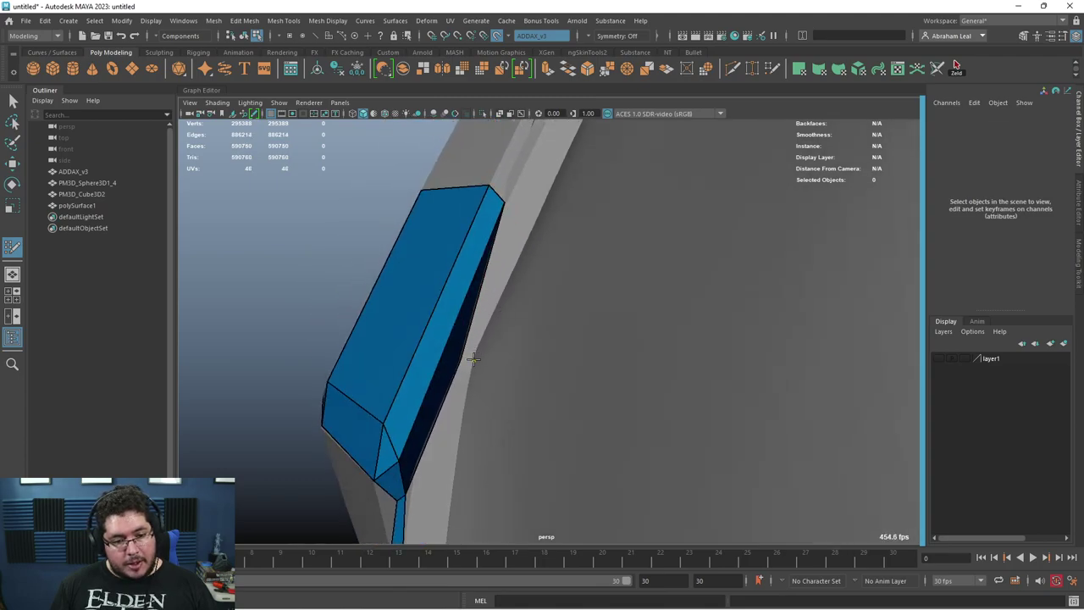
left_click(517, 248, "shift")
left_click_drag(517, 248, 485, 316, "alt")
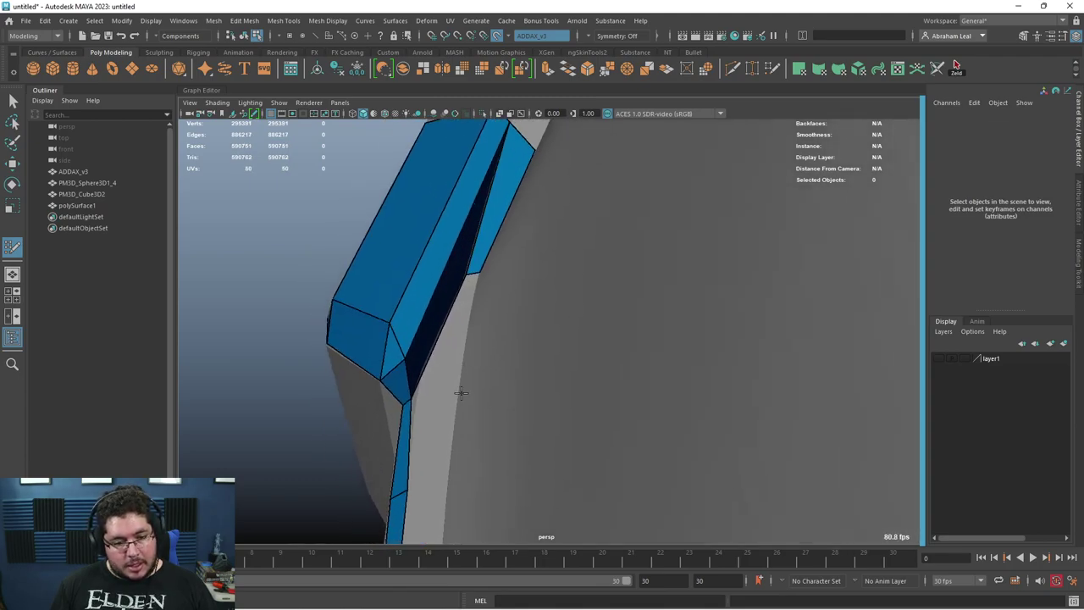
left_click(445, 372, "shift")
left_click_drag(445, 371, 476, 338, "alt")
left_click(475, 404, "shift")
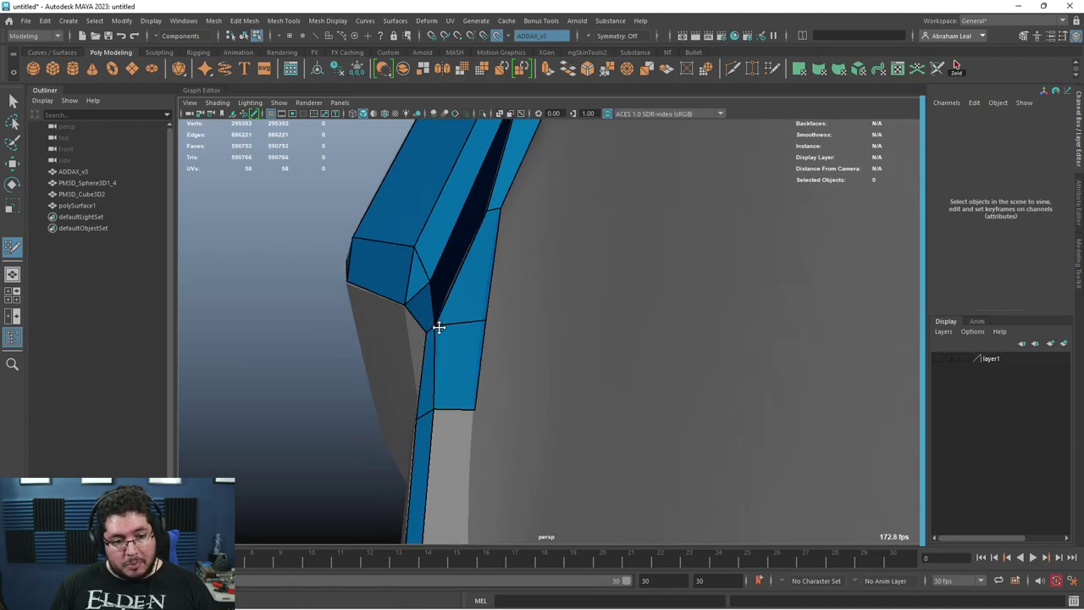
Step: Extend the second column of quads down the side of the ridge to the ridge's lower end
mouse_move(485, 331)
left_mouse_down("alt")
mouse_move(486, 280)
mouse_move(516, 392)
mouse_move(546, 297)
left_mouse_up("alt")
mouse_move(618, 322)
left_mouse_down("alt")
mouse_move(557, 363)
mouse_move(525, 261)
mouse_move(546, 421)
mouse_move(535, 353)
left_mouse_up("alt")
left_click(542, 375, "shift")
left_click(539, 392, "shift")
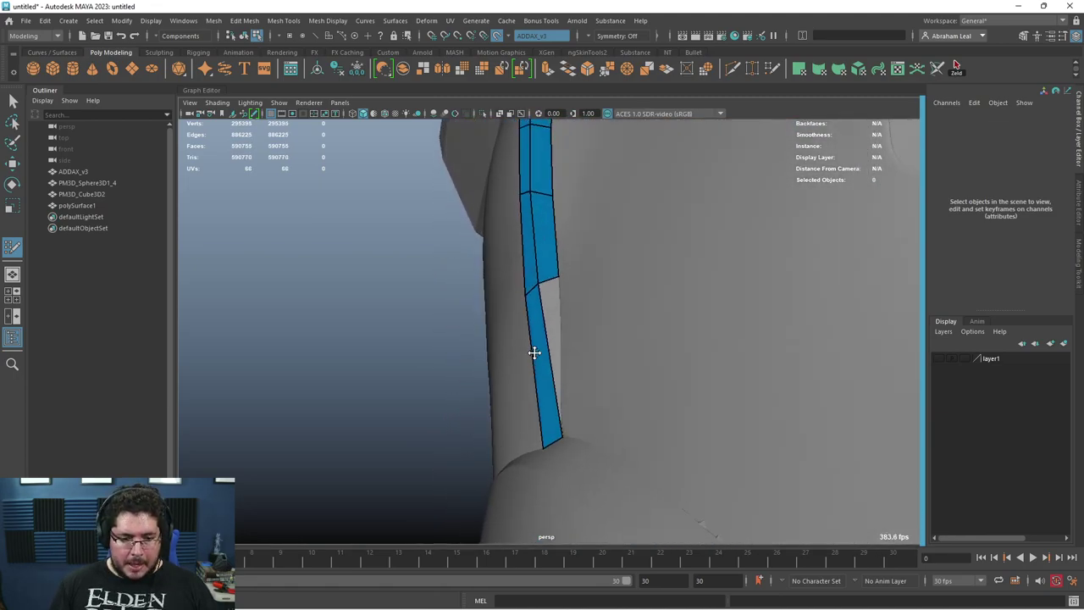
left_click(559, 329, "shift")
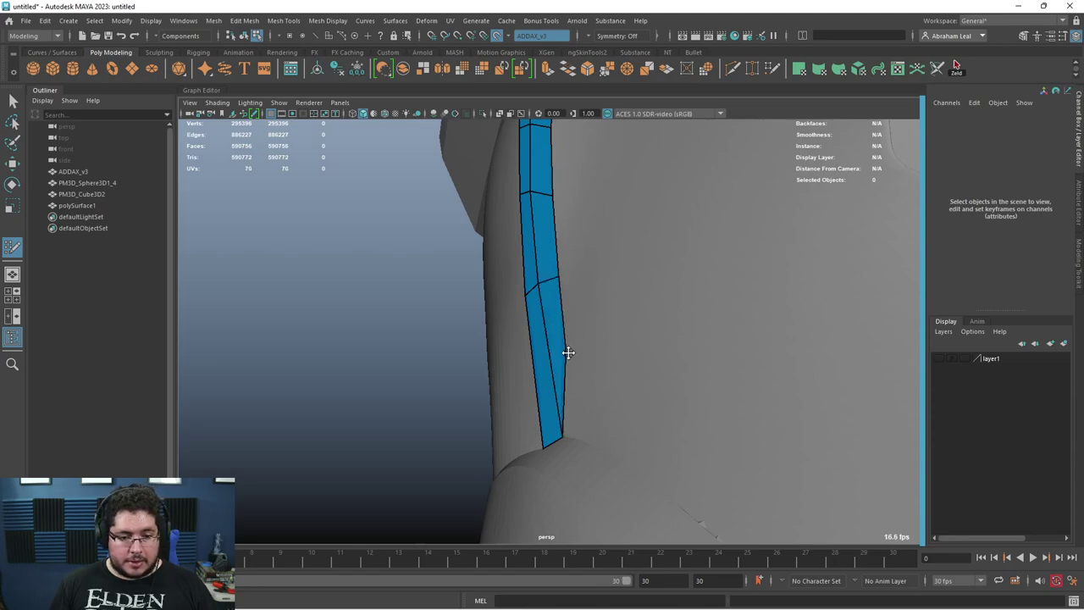
Step: Add a row of three quads across the smooth side of the head from the ridge strip to the panel seam
left_click_drag(562, 341, 587, 368, "alt")
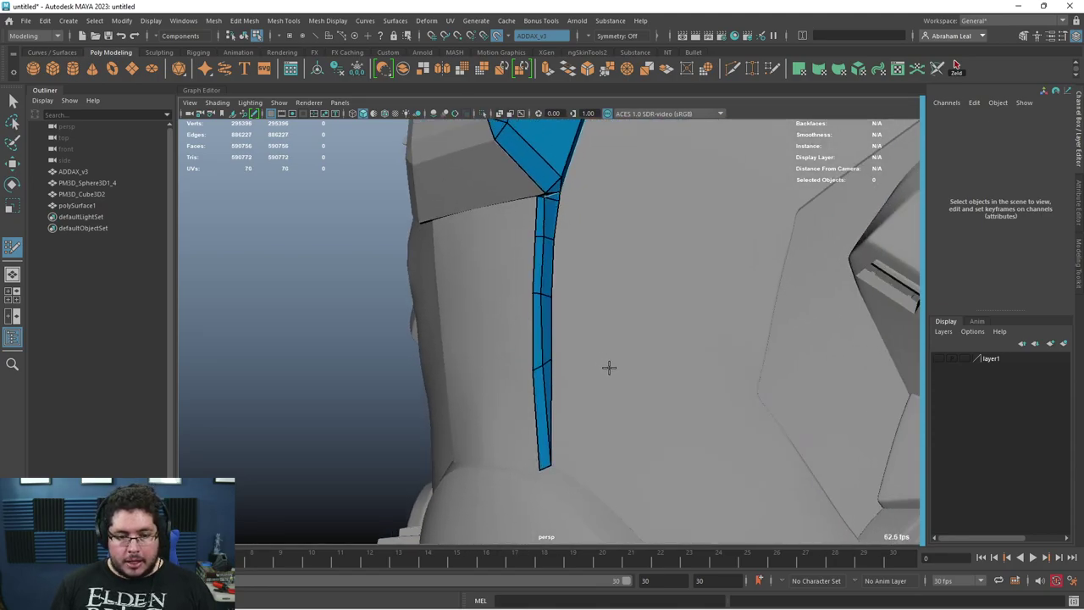
left_click(592, 333, "shift")
left_click(694, 364)
left_click(693, 311)
left_click(672, 339, "shift")
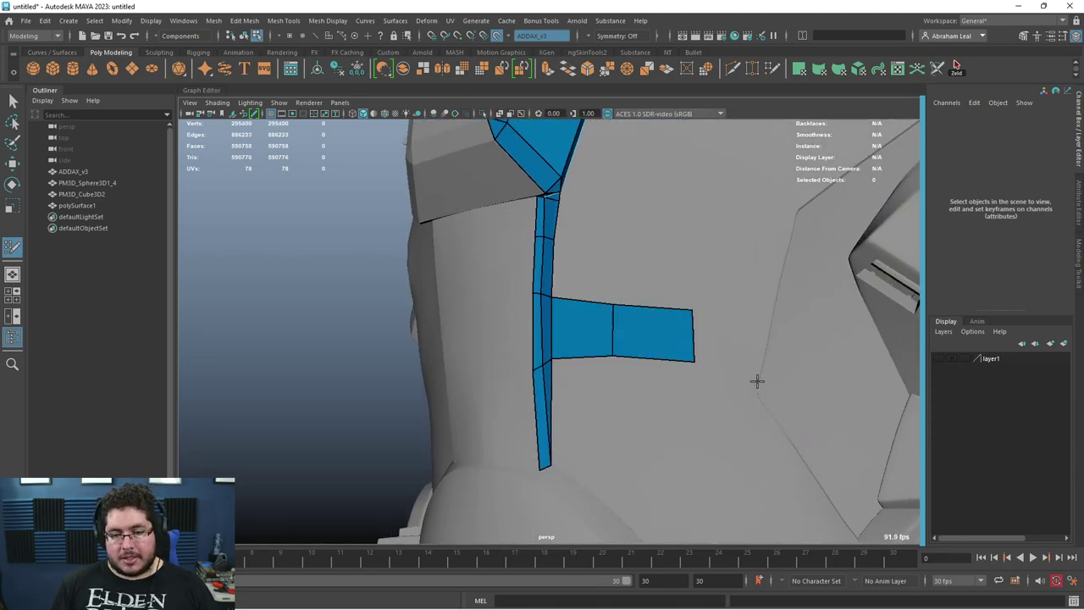
left_click(768, 321)
left_click(726, 351, "shift")
Step: Add a second row of quads above the first and move its upper vertices to even out the row
left_click_drag(726, 350, 607, 361, "alt")
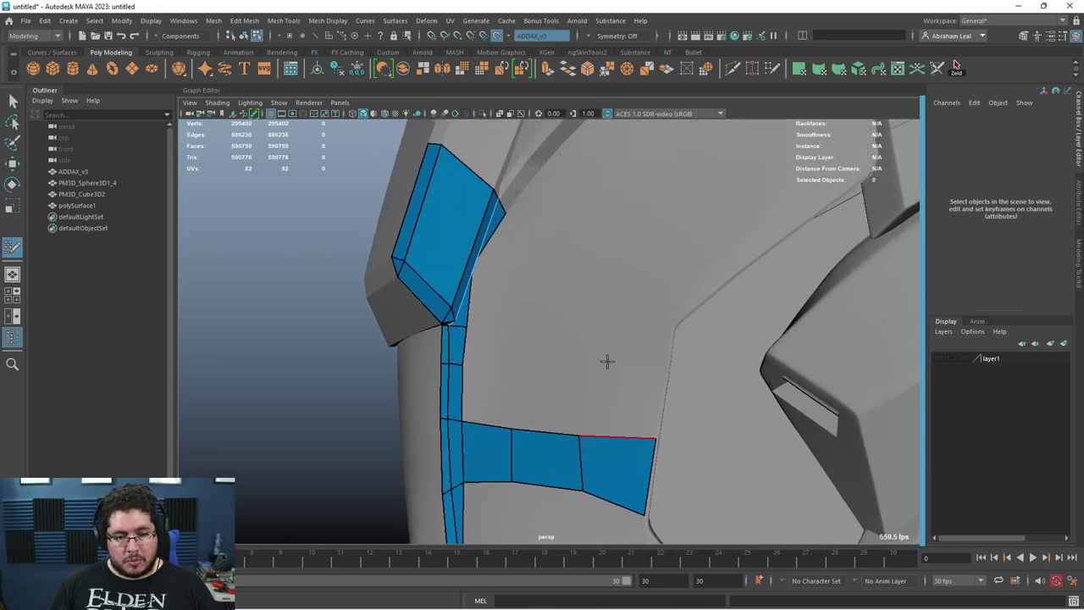
left_click(672, 325)
left_click(627, 336, "shift")
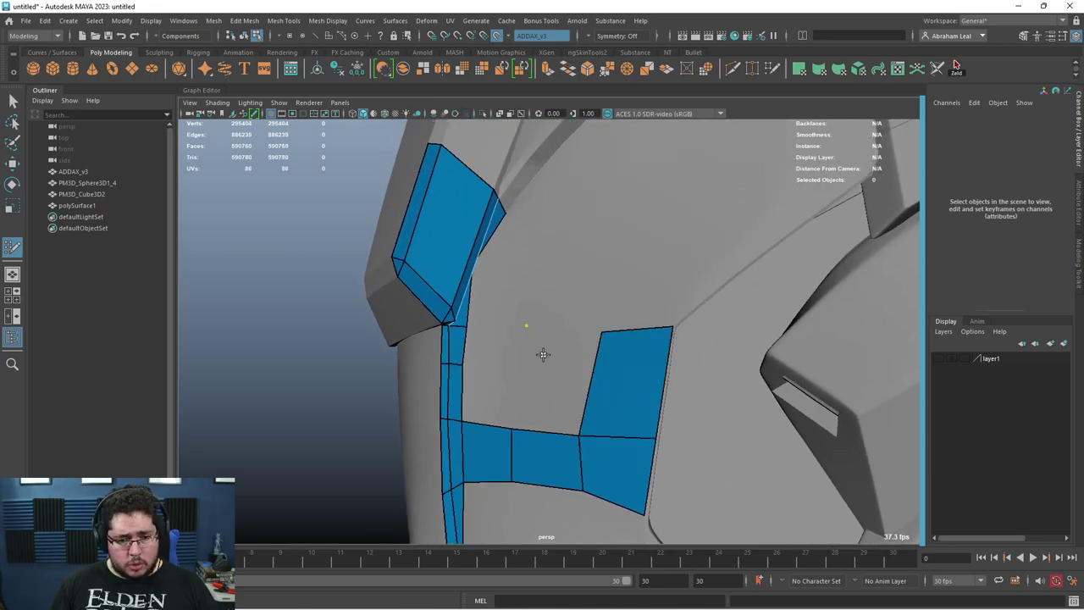
left_click(556, 374, "shift")
left_click(492, 382, "shift")
left_click_drag(550, 327, 540, 366)
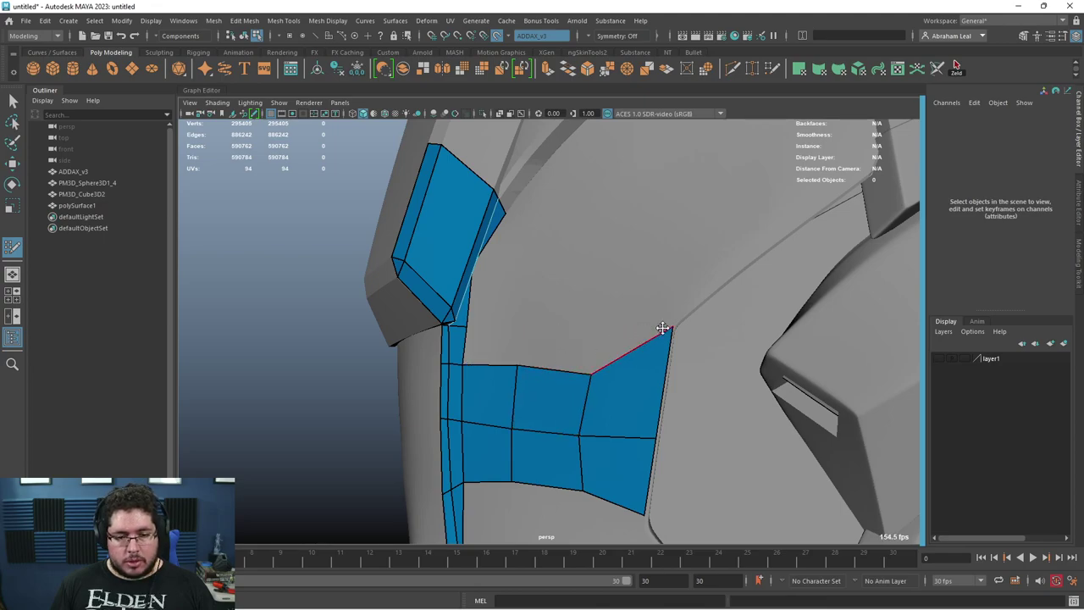
left_click_drag(662, 328, 665, 390)
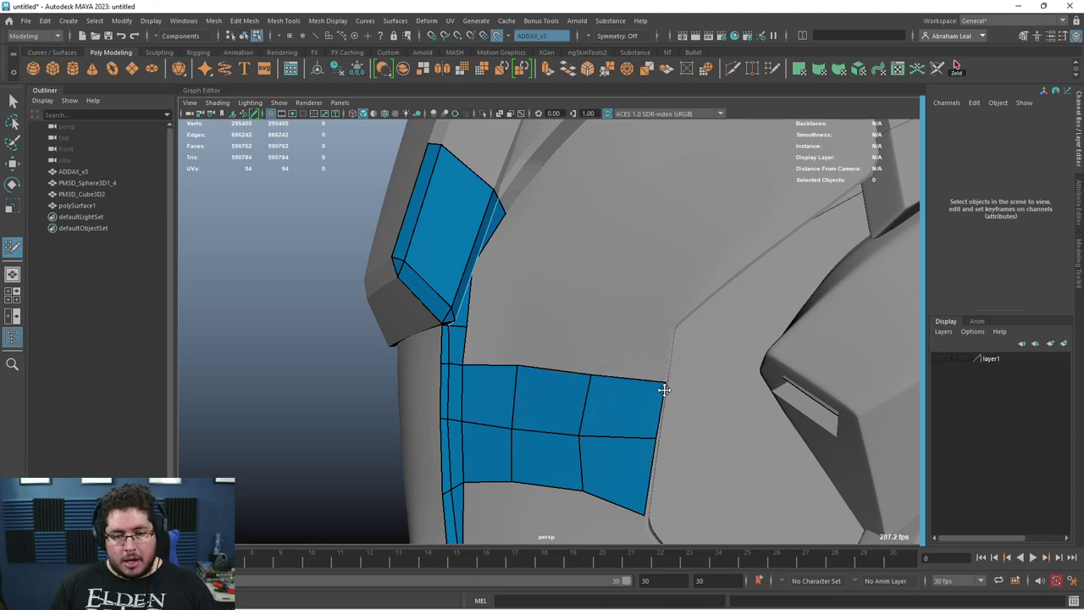
Step: Add a third row of quads up to the panel seam's corner, closing it against the ridge strip
left_click(600, 319)
left_click(612, 343, "shift")
left_click(531, 313)
left_click(554, 331, "shift")
left_click(490, 336, "shift")
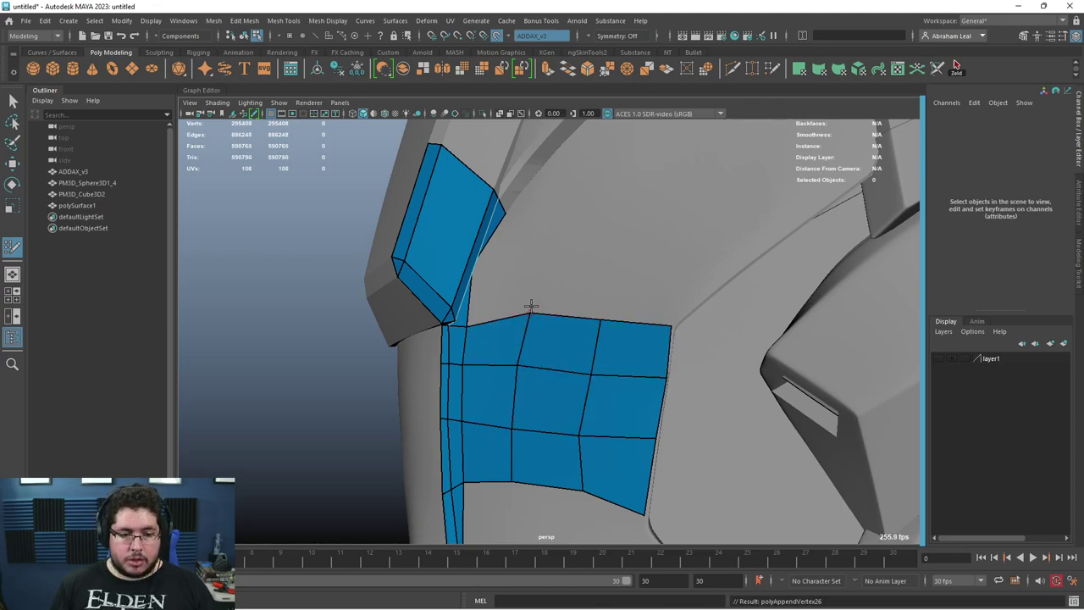
Step: Add a fourth row of quads above the seam corner and move its end vertex onto the diagonal seam
left_click_drag(527, 312, 494, 288, "alt")
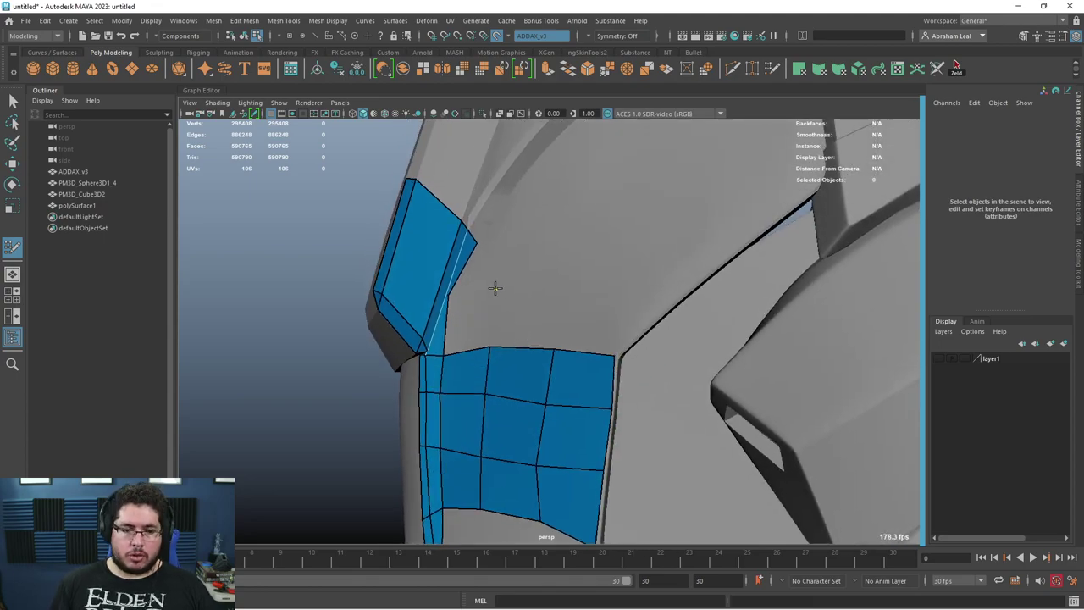
left_click(485, 315, "shift")
left_click(530, 310, "shift")
left_click(637, 311, "shift")
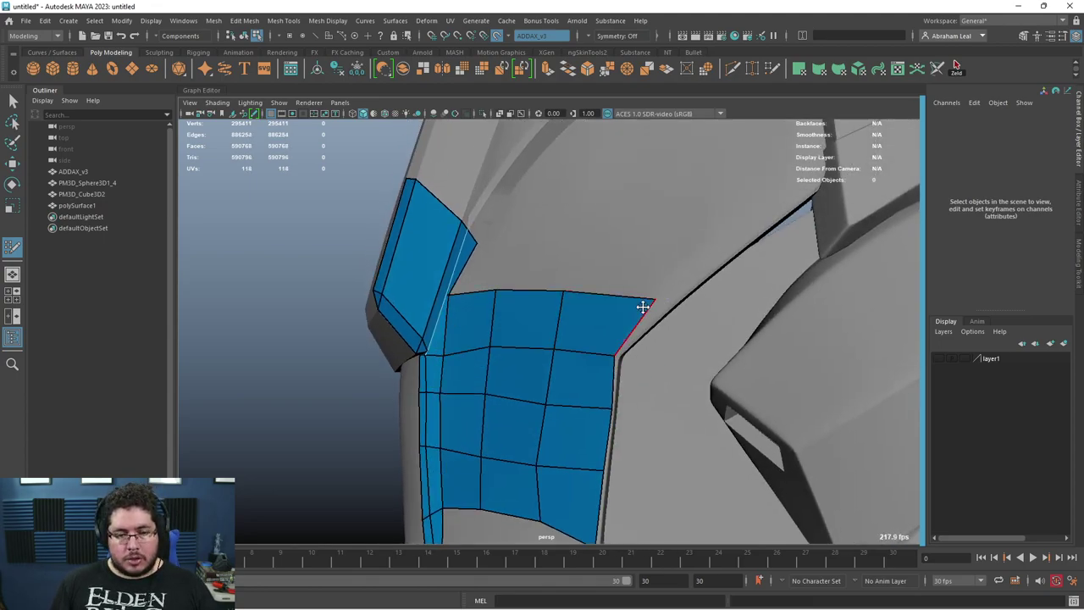
left_click_drag(643, 306, 670, 303)
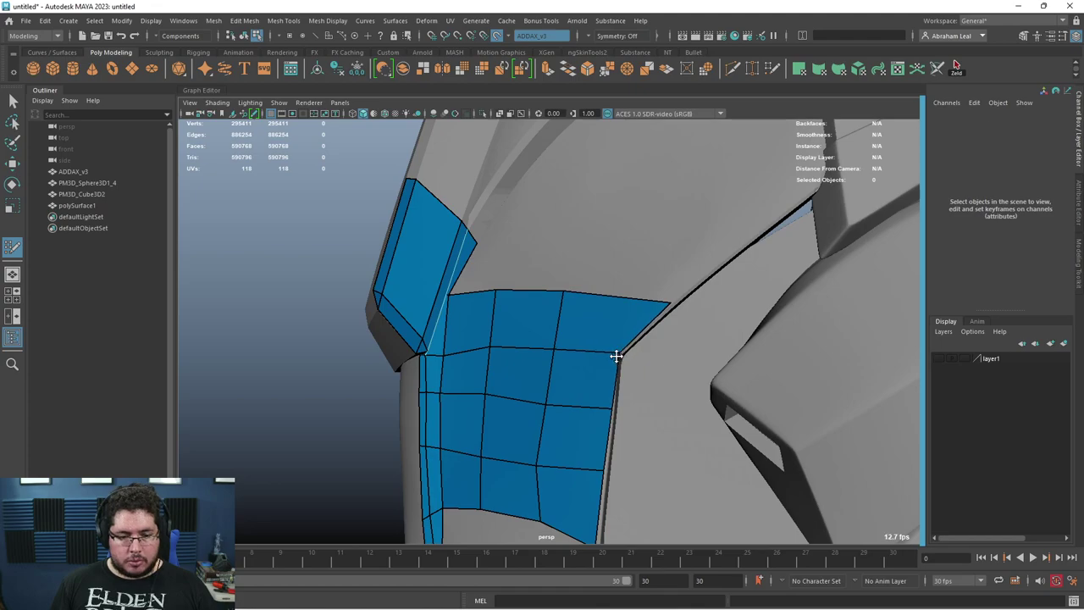
Step: Align the mesh's vertex at the panel seam's corner with the edge of the groove
left_click_drag(610, 413, 574, 332, "alt")
right_click_drag(574, 333, 603, 320, "alt")
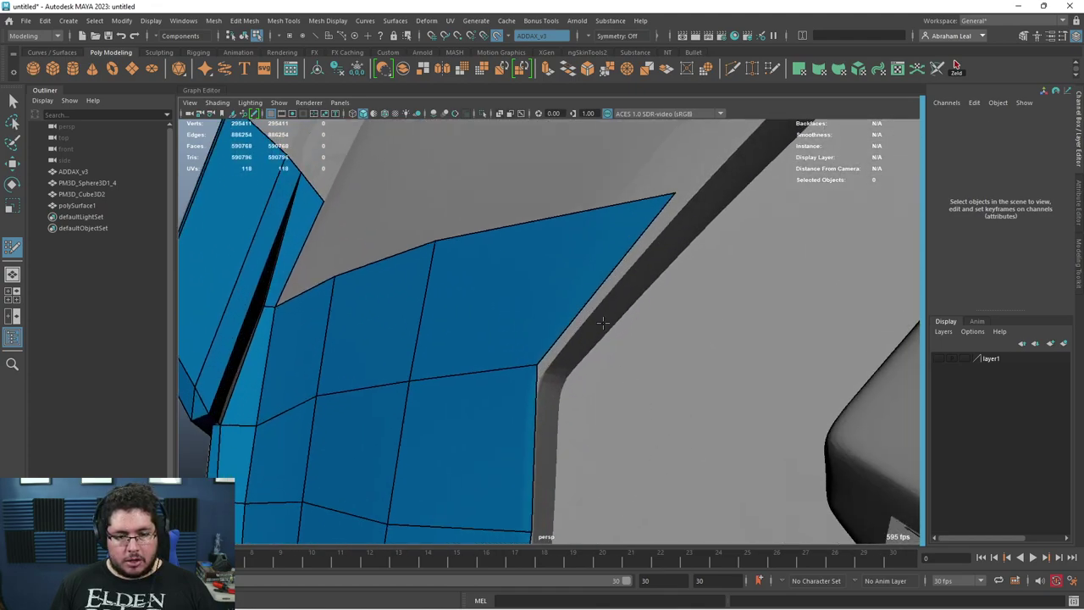
left_click_drag(662, 200, 599, 275, "alt")
left_click_drag(591, 187, 585, 184)
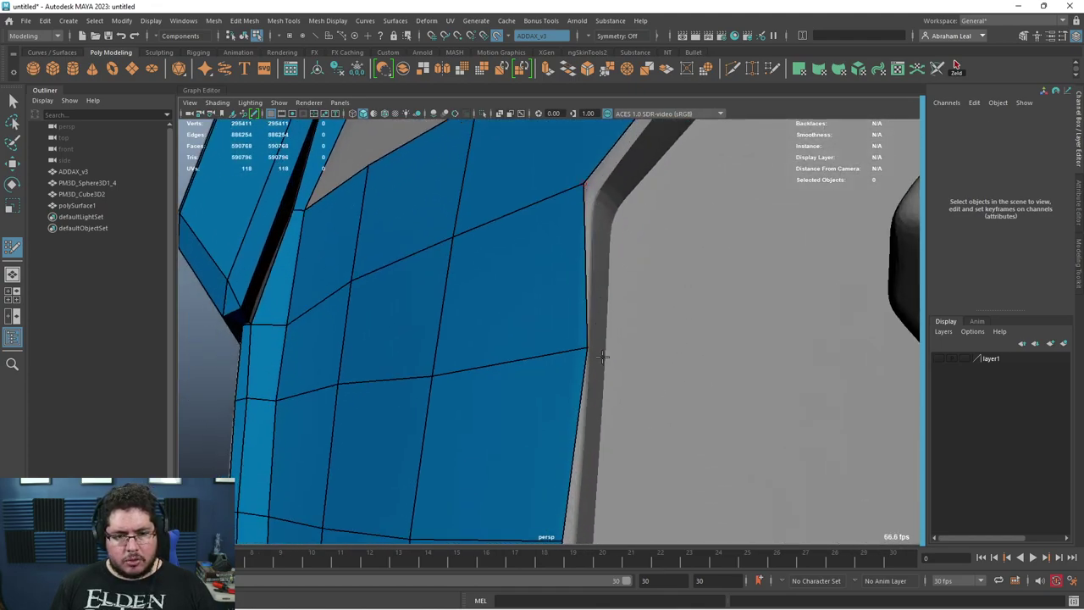
Step: Add a narrow border of quads along the panel seam's bevel, from the diagonal section down past the corner
left_click_drag(574, 353, 533, 386, "alt")
left_click(662, 227, "shift")
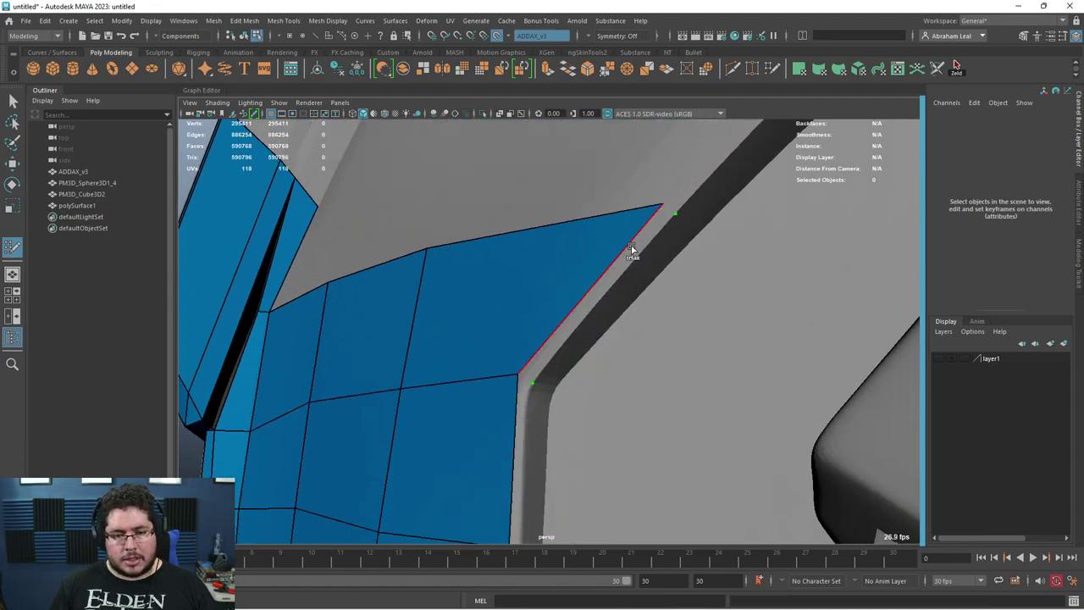
left_click_drag(634, 245, 545, 296, "alt")
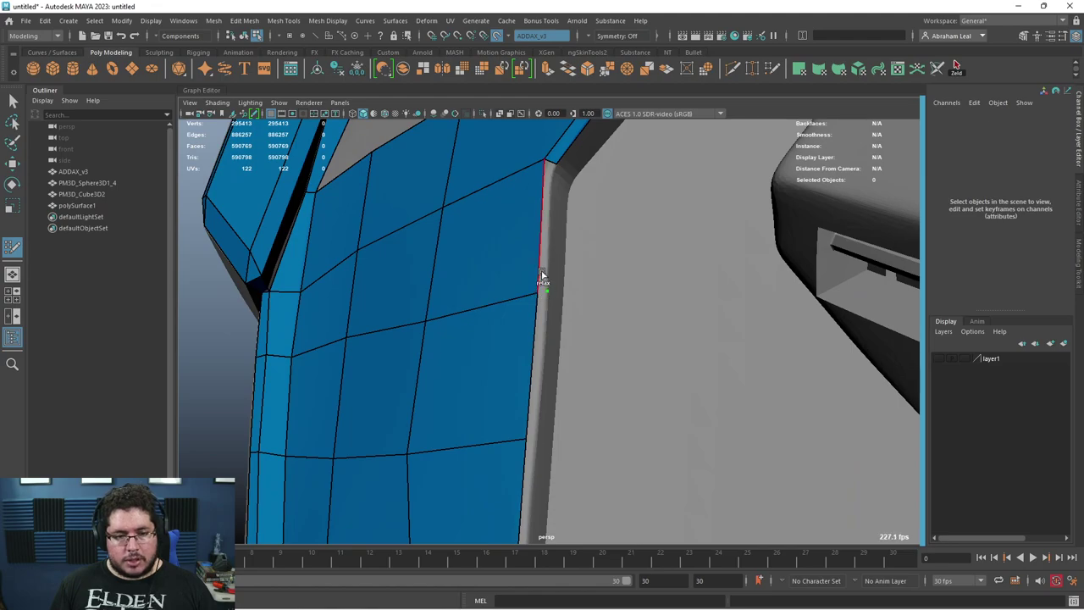
mouse_move(551, 245)
left_mouse_down("alt")
mouse_move(537, 327)
mouse_move(551, 348)
mouse_move(497, 342)
mouse_move(520, 415)
mouse_move(460, 376)
mouse_move(583, 336)
left_mouse_up("alt")
left_click(539, 347, "shift")
left_click(555, 349, "shift")
left_click(508, 335, "shift")
Step: Build a strip of quads from the forehead plate's side along the lower edge of the curved raised ridge
left_click(457, 373, "shift")
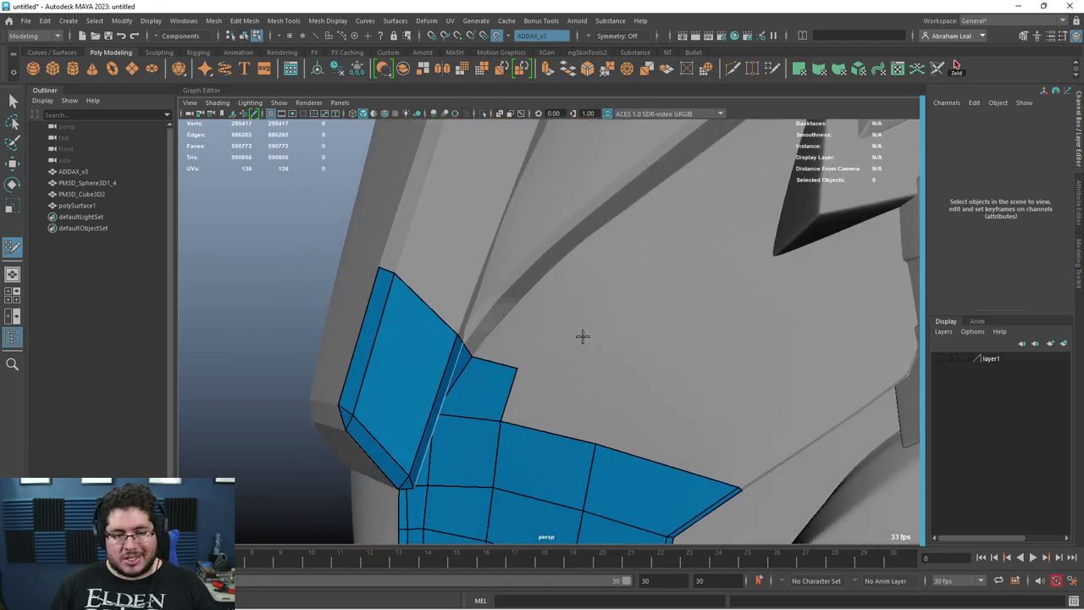
left_click(523, 299)
left_click(512, 315, "shift")
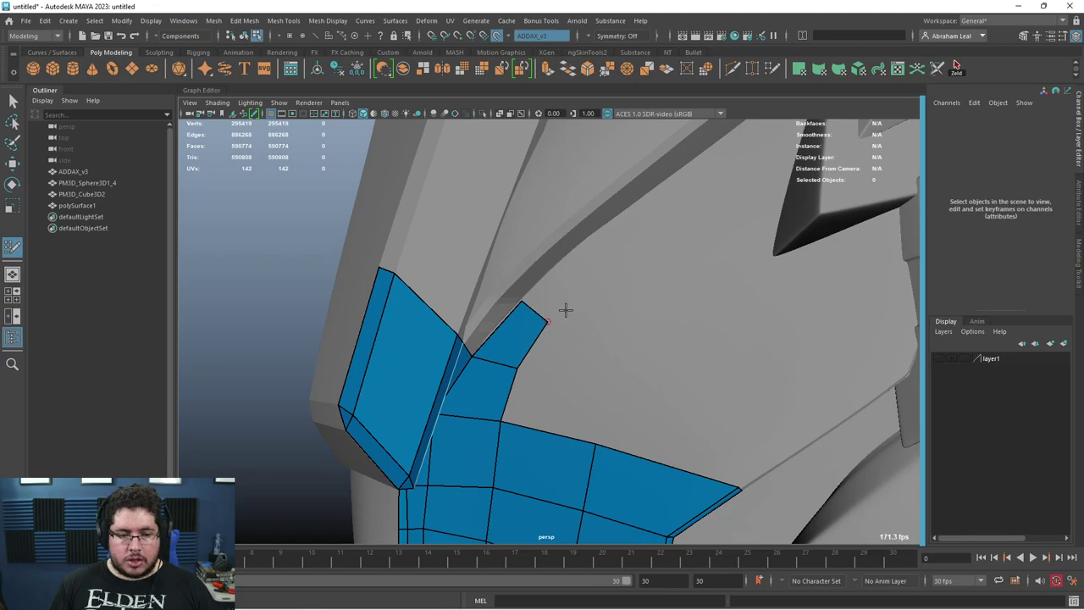
left_click(567, 256)
left_click(562, 286, "shift")
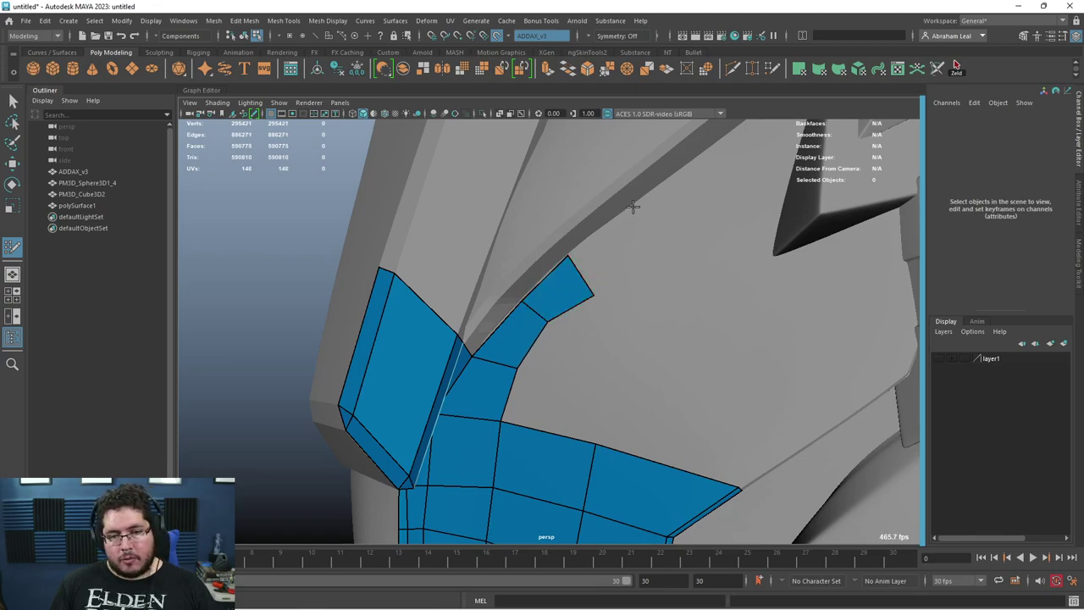
left_click(633, 253)
left_click(632, 251, "shift")
mouse_move(632, 252)
left_mouse_down("alt")
mouse_move(576, 274)
mouse_move(622, 317)
left_mouse_up("alt")
left_click(605, 278, "shift")
middle_click_drag(617, 261, 654, 365, "alt")
right_click_drag(653, 365, 689, 348, "alt")
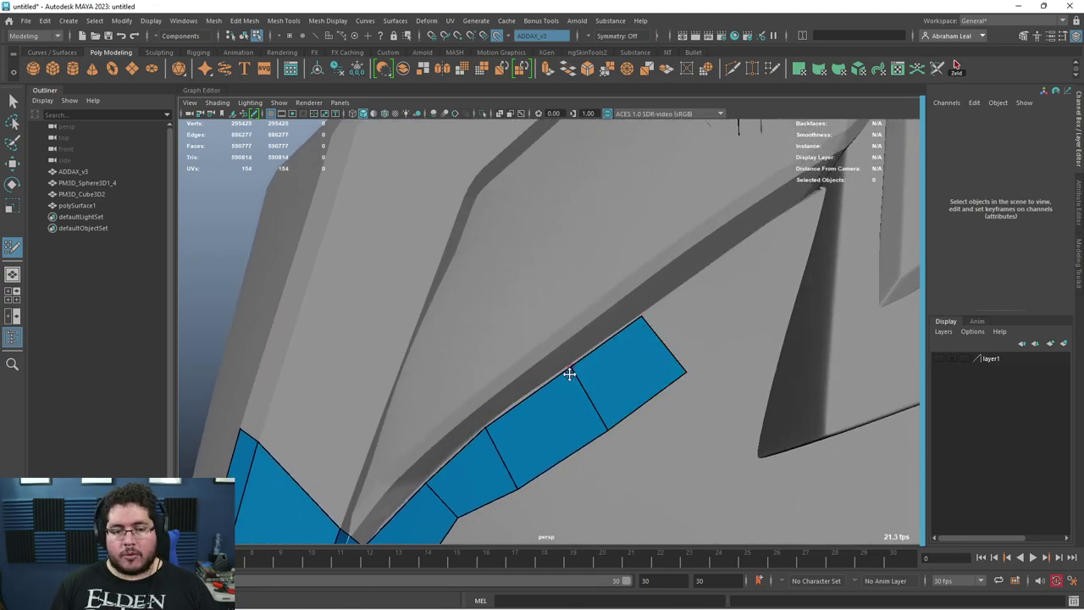
Step: Extend the strip by one quad along the ridge's lower edge and add a quad beside it reaching the triangular wedge's base
left_click_drag(649, 322, 683, 331, "alt")
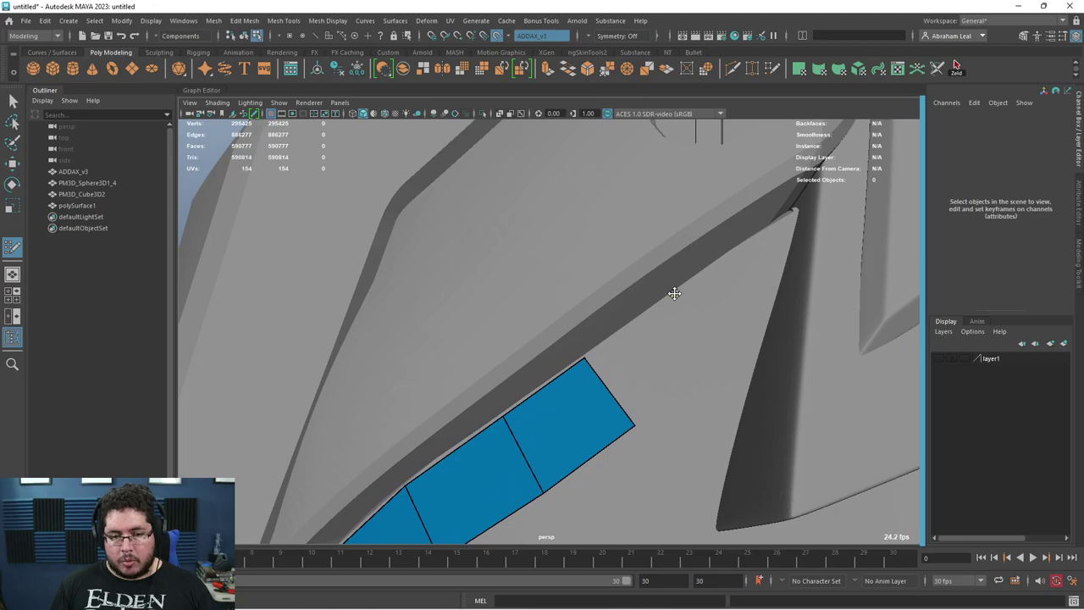
left_click(675, 294)
left_click(707, 327)
left_click(667, 346, "shift")
left_click_drag(636, 421, 622, 419)
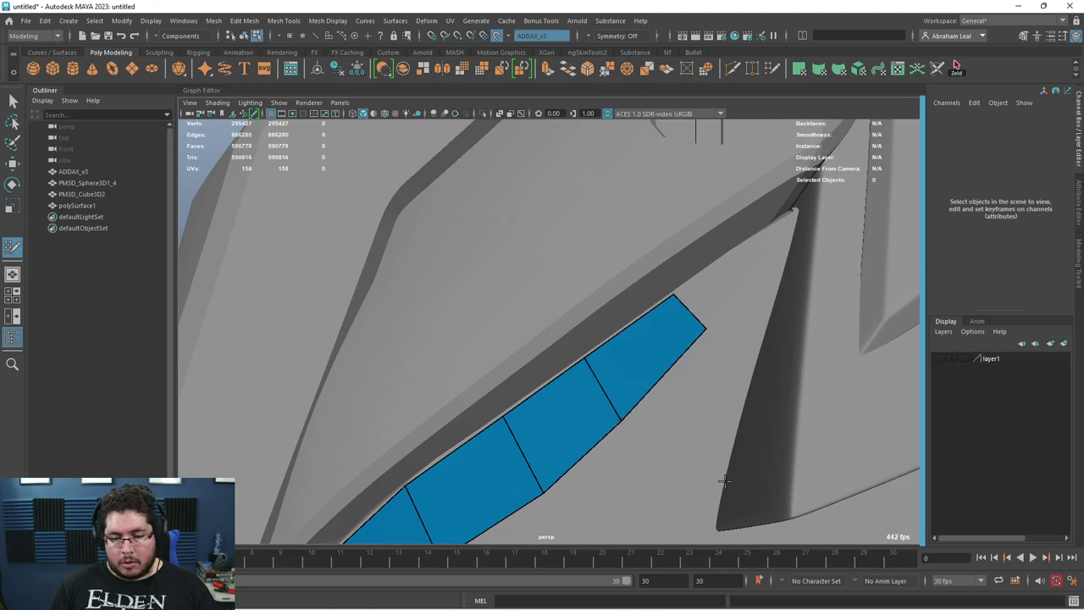
left_click(726, 368, "shift")
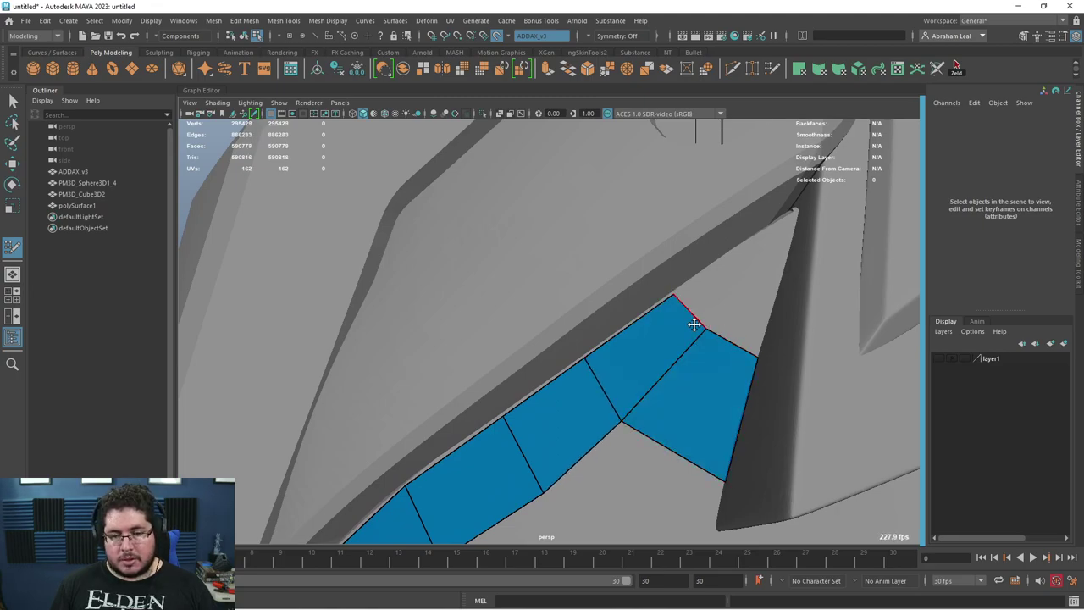
Step: Add two quads beneath the ridge strip, filling the area down to the lower tip of the triangular wedge
mouse_move(732, 401)
left_mouse_down("alt")
mouse_move(689, 336)
mouse_move(719, 409)
left_mouse_up("alt")
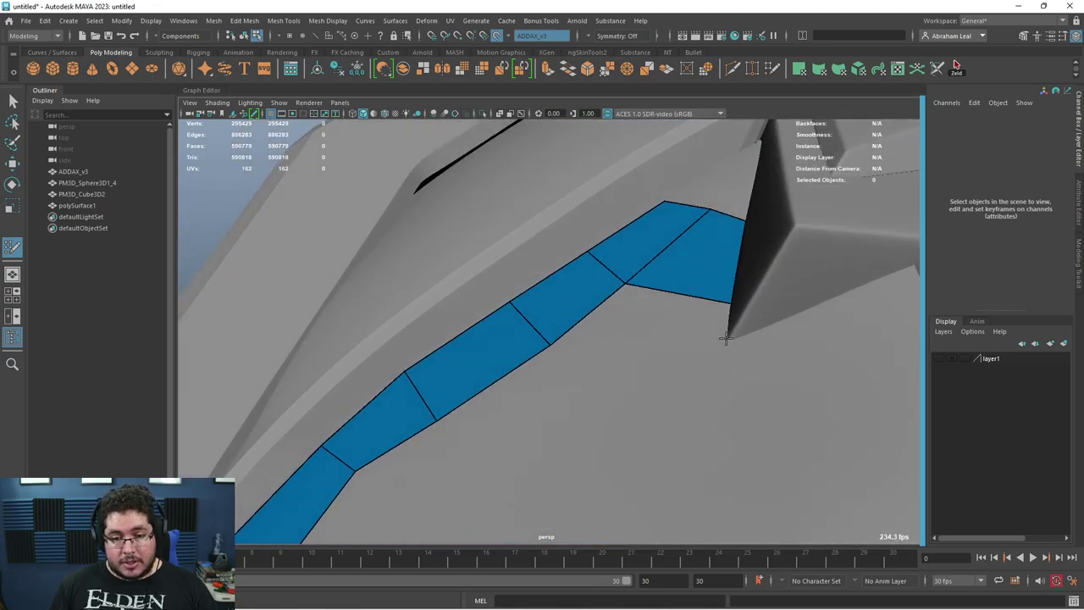
left_click(665, 333, "shift")
left_click(580, 394)
left_click(591, 360, "shift")
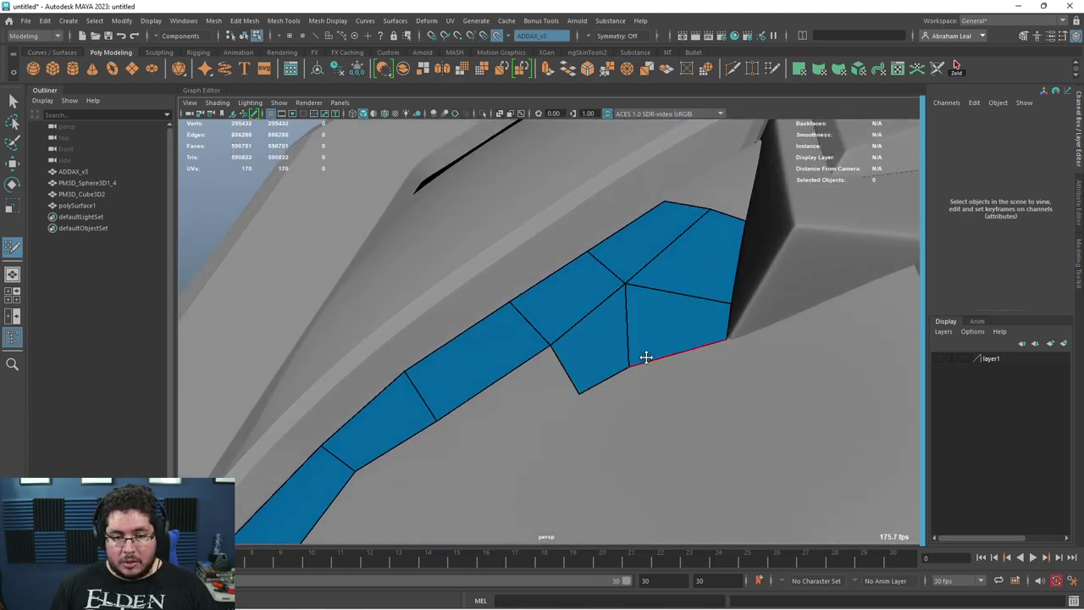
Step: Slide the vertex up along the wedge's base and cover the wedge's inner side face with two quads
mouse_move(647, 358)
left_mouse_down("alt")
mouse_move(641, 414)
mouse_move(600, 358)
mouse_move(647, 396)
left_mouse_up("alt")
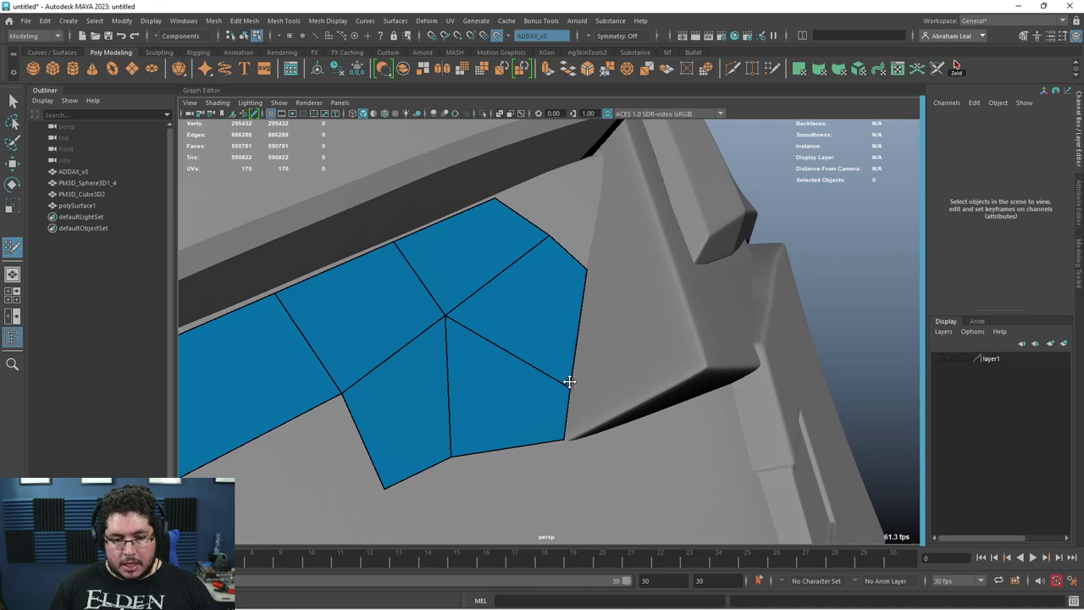
left_click_drag(570, 382, 572, 359)
left_click(683, 307)
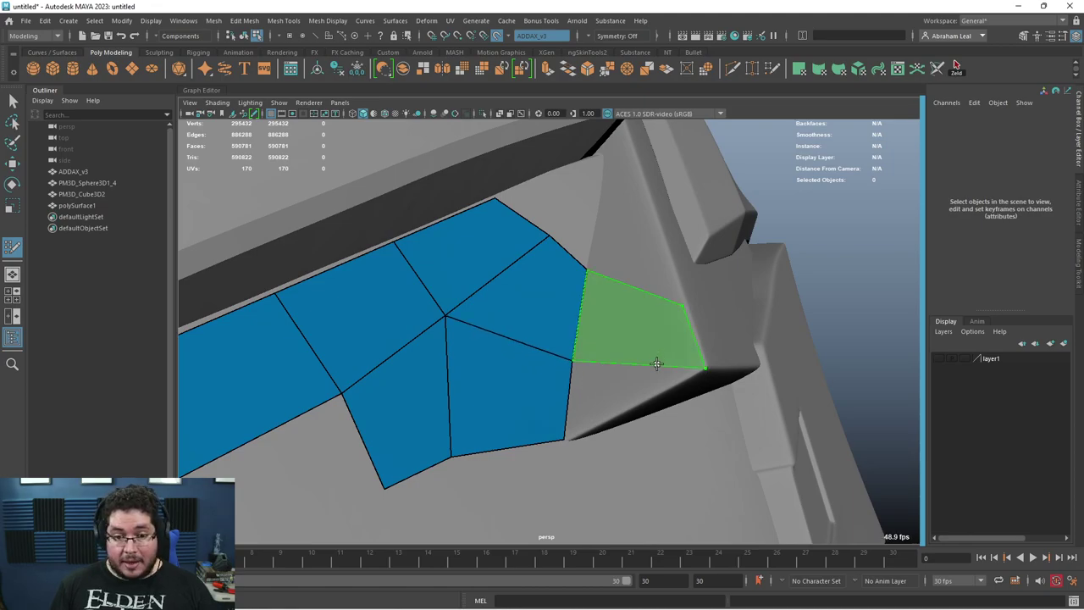
left_click(645, 383, "shift")
left_click(652, 272, "shift")
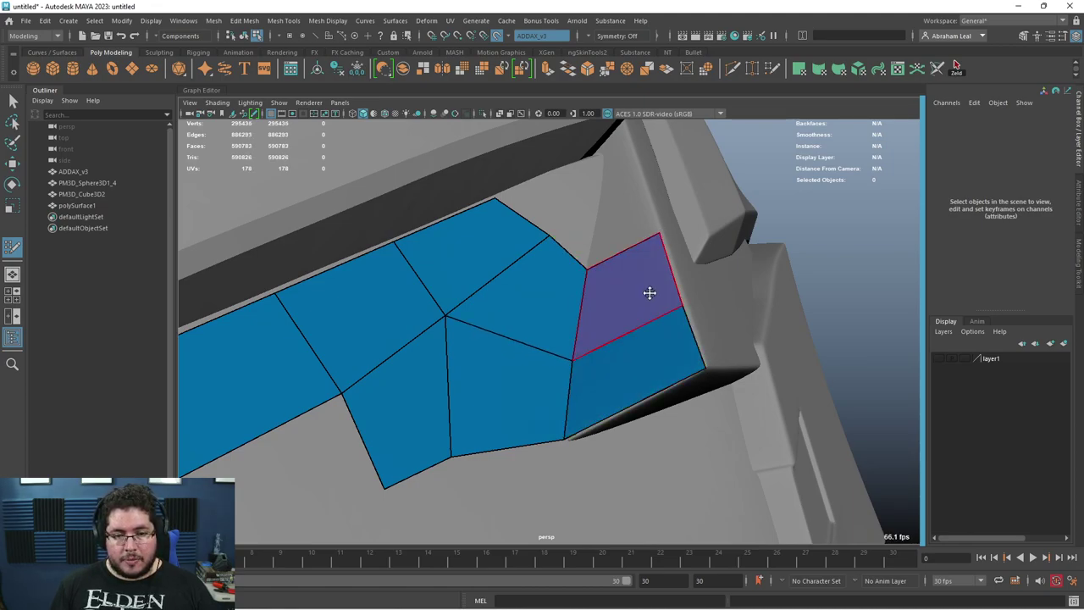
Step: Add narrow bevel quads along the wedge's lower front edge and the upper section of its crest
mouse_move(649, 291)
left_mouse_down("alt")
mouse_move(615, 286)
mouse_move(649, 343)
mouse_move(636, 298)
mouse_move(606, 264)
left_mouse_up("alt")
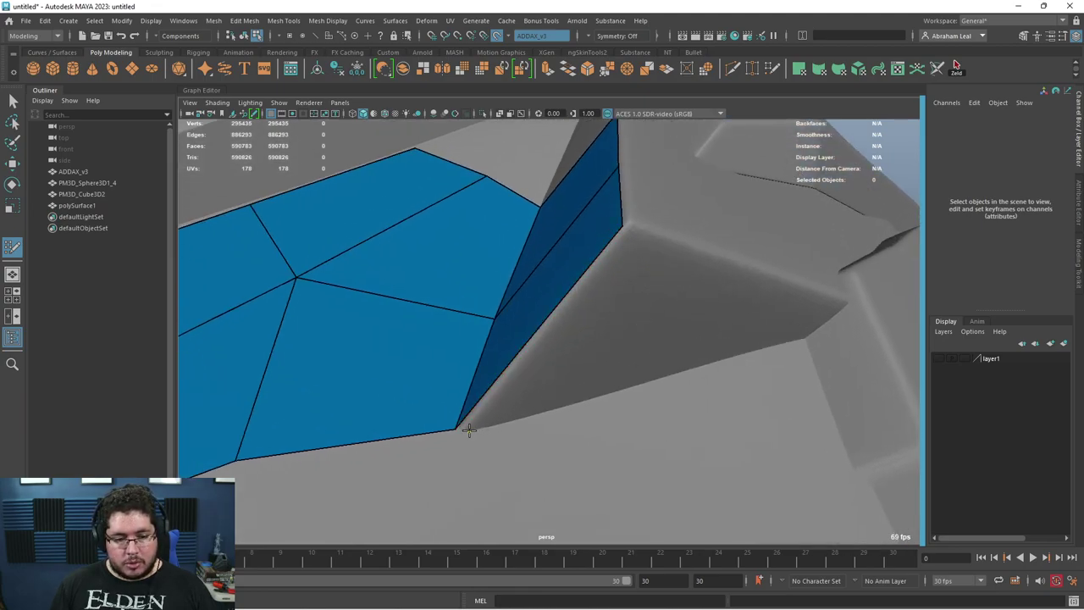
left_click(585, 278, "shift")
mouse_move(586, 279)
left_mouse_down("alt")
mouse_move(613, 298)
mouse_move(584, 278)
left_mouse_up("alt")
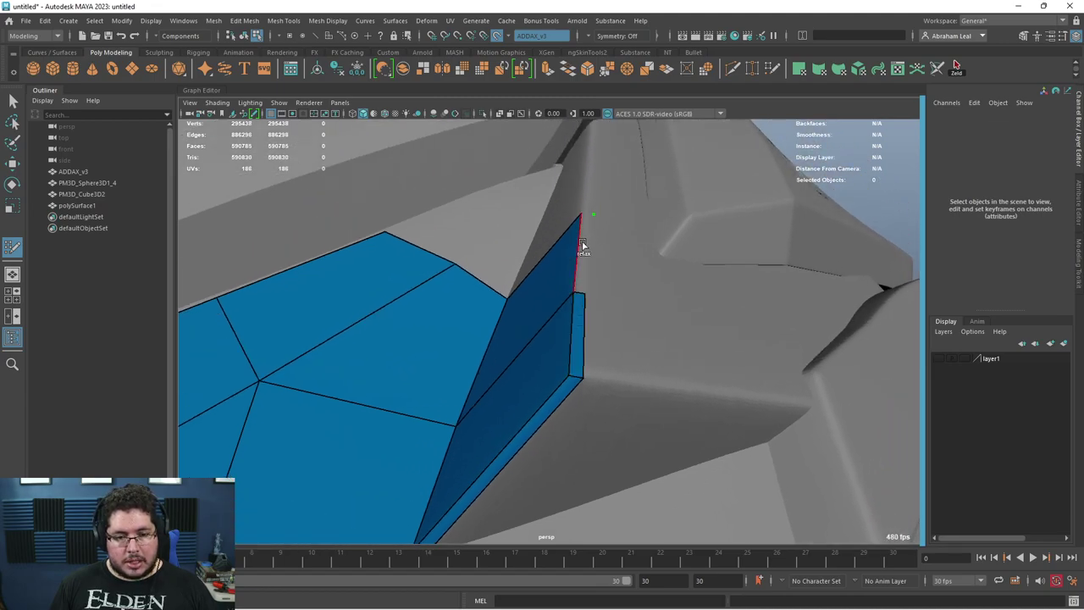
left_click(587, 243, "shift")
middle_click_drag(603, 380, 599, 346, "alt")
scroll(600, 346, "up", 1)
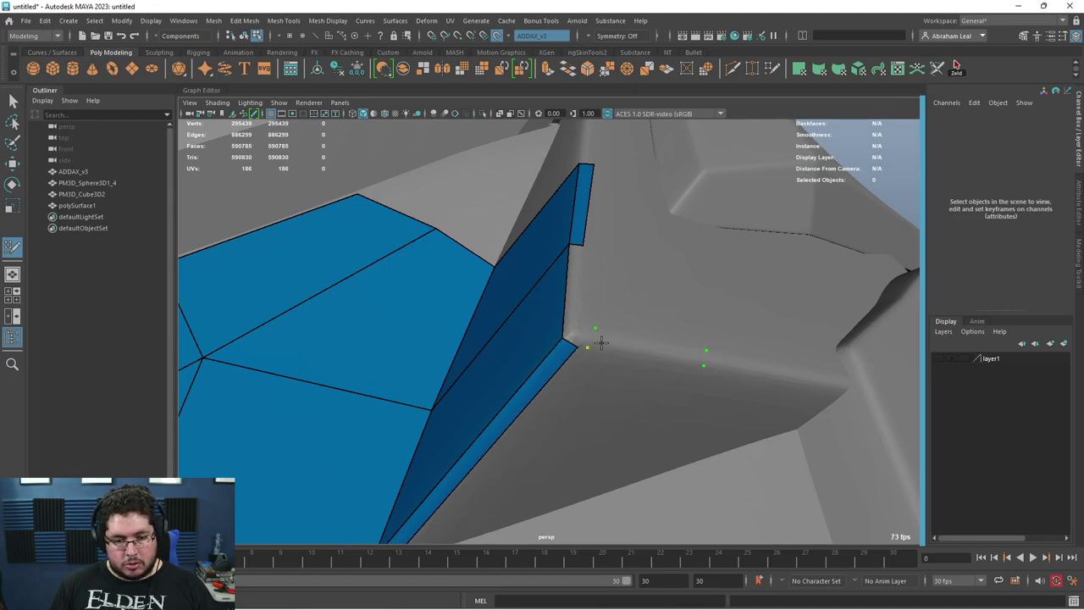
Step: Start a narrow quad along the wedge's outer ridge, fill the bevel gap on the crest and close the three-way corner with a quad
left_click(599, 337, "shift")
key("ctrl+z")
left_click(642, 342, "shift")
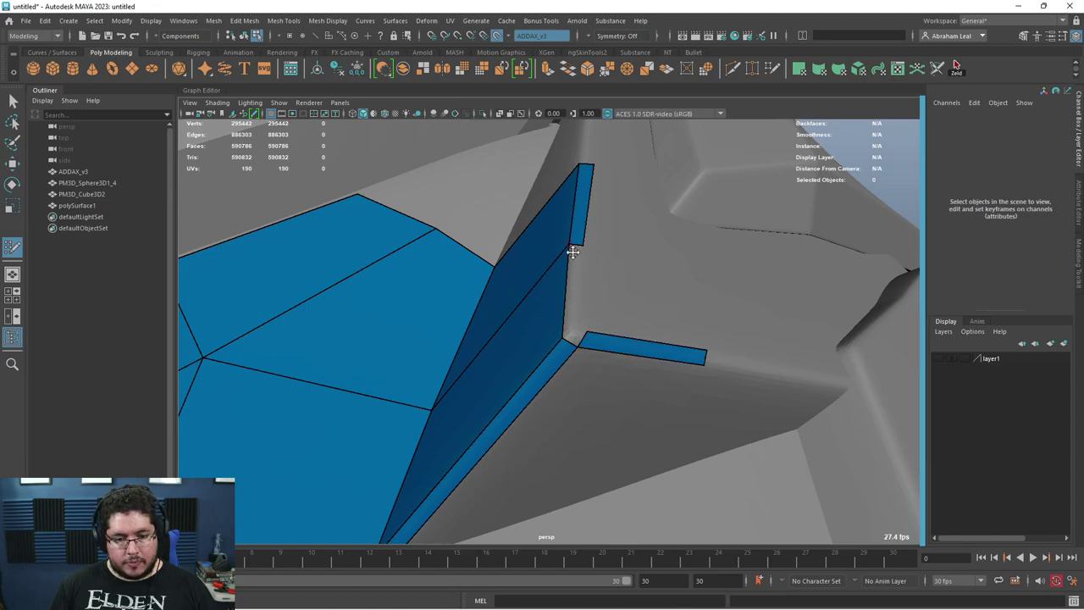
left_click(576, 285, "shift")
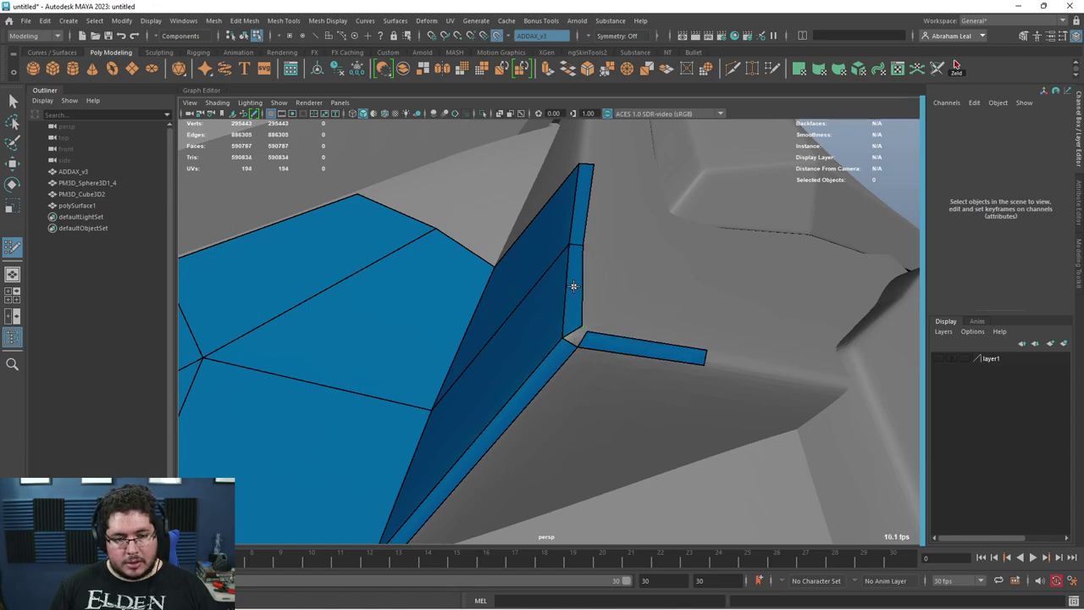
left_click(574, 337, "shift")
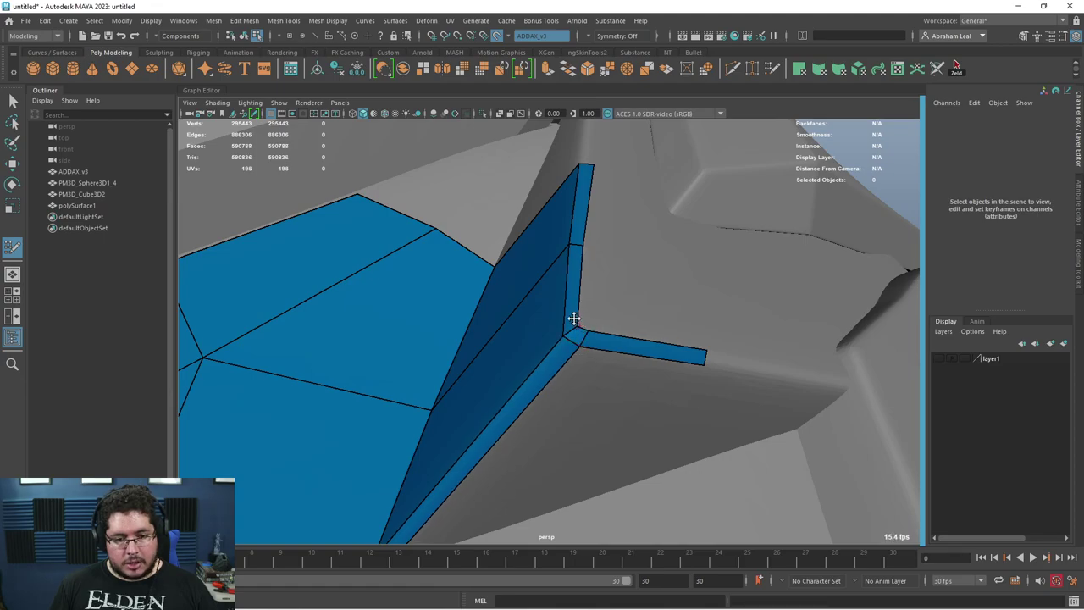
Step: Cover the wedge's outer face with two quads and continue its narrow bevel border to the far end
mouse_move(689, 358)
left_mouse_down("alt")
mouse_move(503, 271)
mouse_move(547, 347)
mouse_move(584, 333)
mouse_move(675, 337)
left_mouse_up("alt")
left_click(524, 317, "shift")
left_click(702, 297)
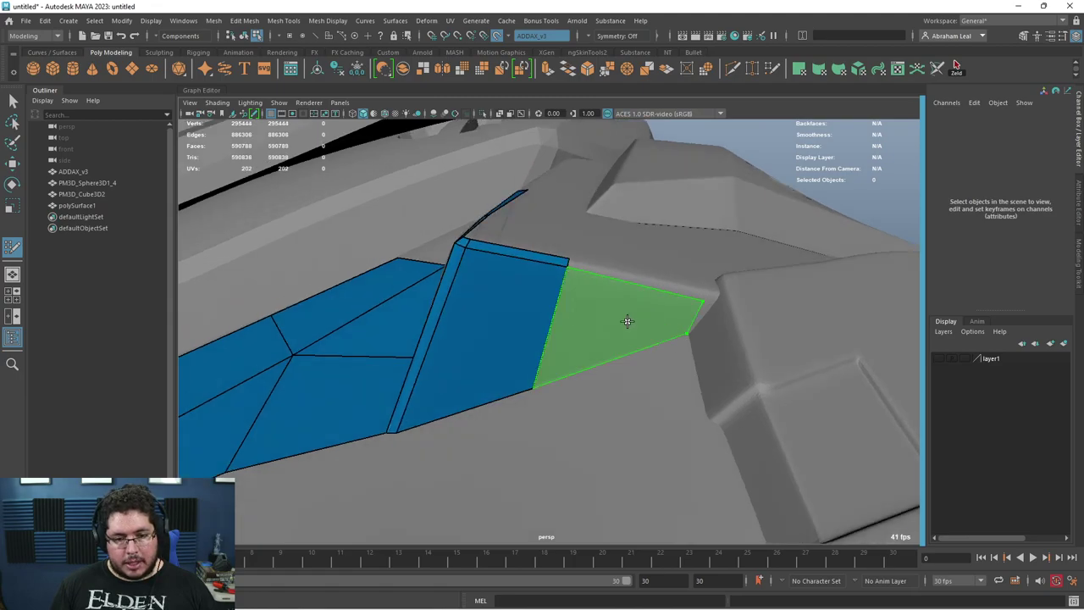
left_click(625, 316, "shift")
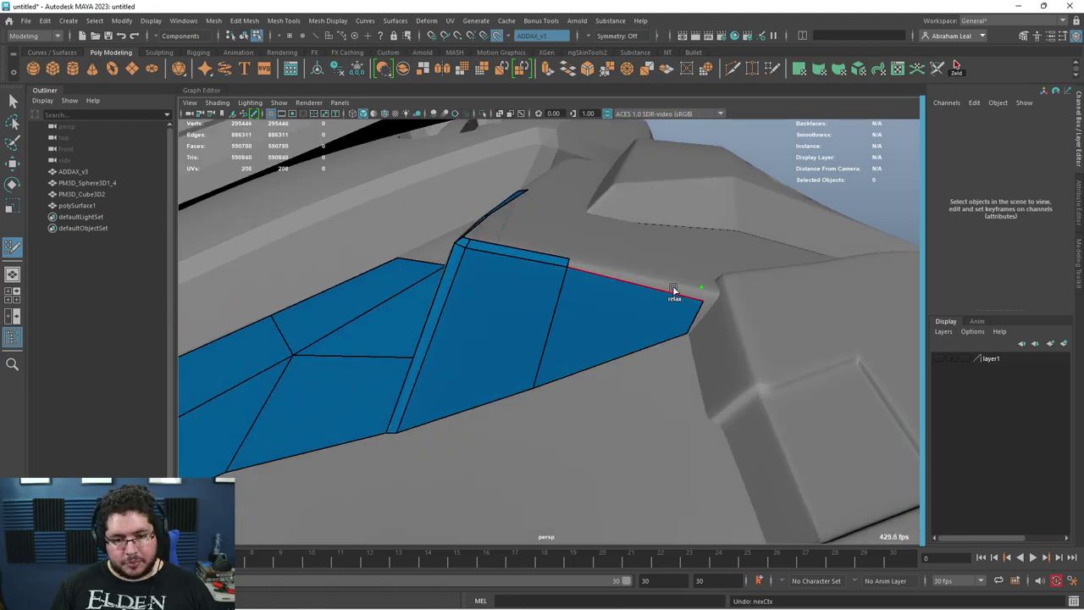
left_click(674, 285, "shift")
mouse_move(701, 290)
left_mouse_down("alt")
mouse_move(656, 310)
mouse_move(658, 387)
mouse_move(693, 327)
left_mouse_up("alt")
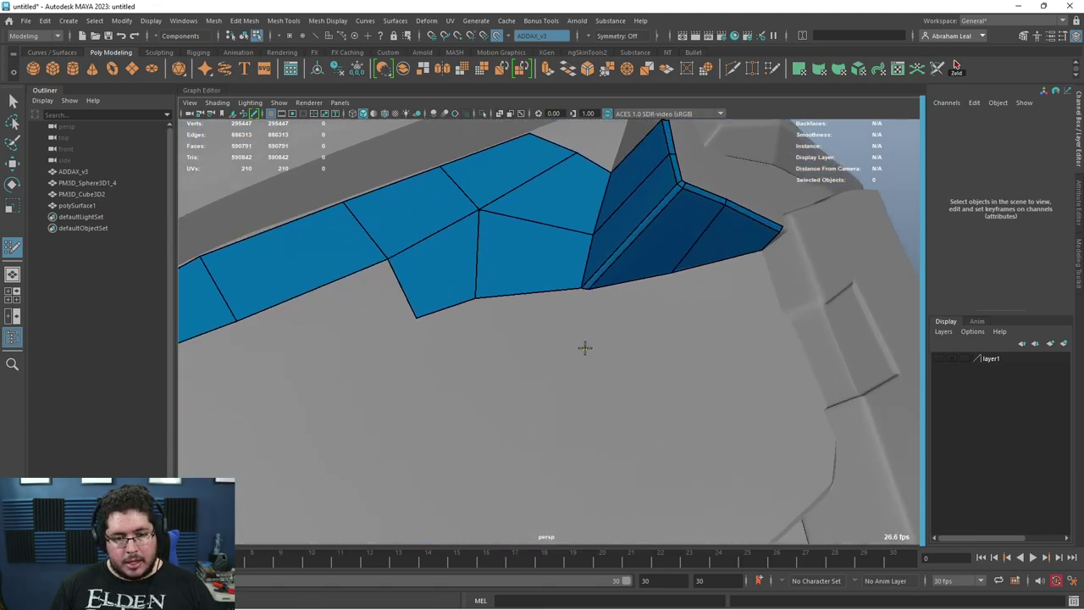
Step: Add a row of three quads beneath the wedge's base and the neighbouring panel quads on the head side
left_click(618, 326, "shift")
key("ctrl+z")
left_click(635, 311, "shift")
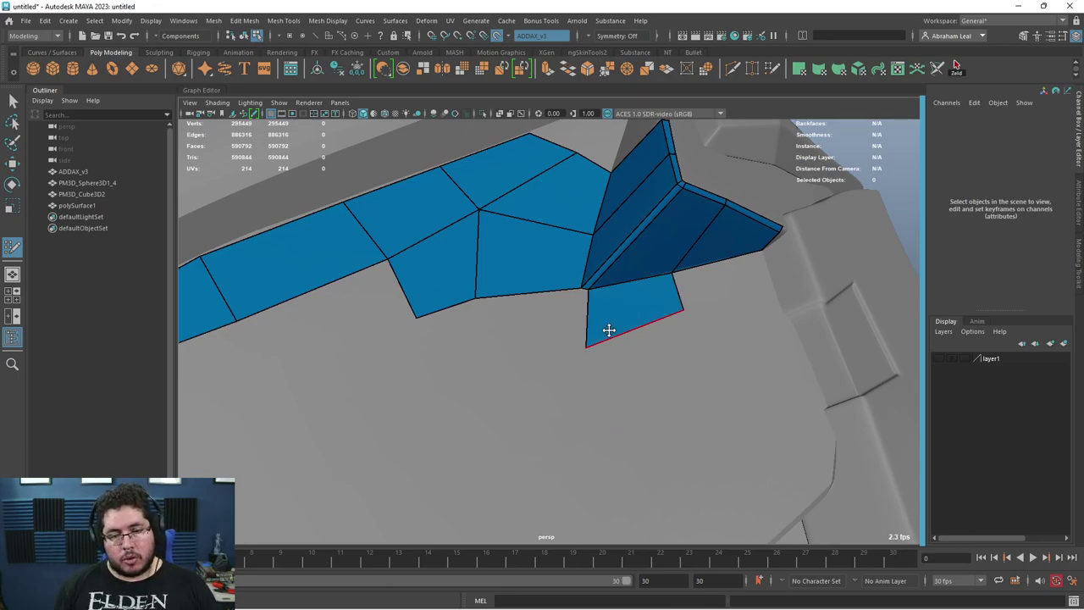
mouse_move(608, 327)
left_mouse_down("alt")
mouse_move(570, 292)
mouse_move(548, 297)
mouse_move(571, 332)
mouse_move(487, 364)
left_mouse_up("alt")
left_click(469, 342, "shift")
left_click(487, 364)
left_click(542, 326, "shift")
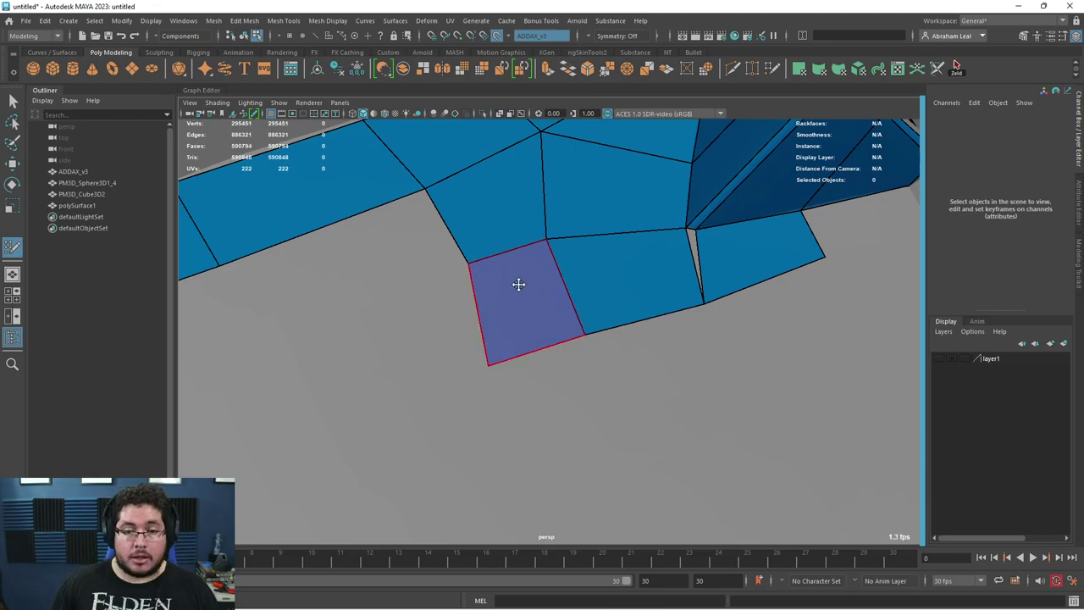
Step: Leave Quad Draw, return the retopology mesh to object mode and bring the whole head into view
right_click_drag(567, 387, 381, 226, "alt")
middle_click_drag(381, 225, 310, 146, "alt")
left_click_drag(310, 146, 516, 314, "alt")
key("q")
right_click_drag(516, 315, 635, 254)
right_click_drag(635, 254, 596, 220, "alt")
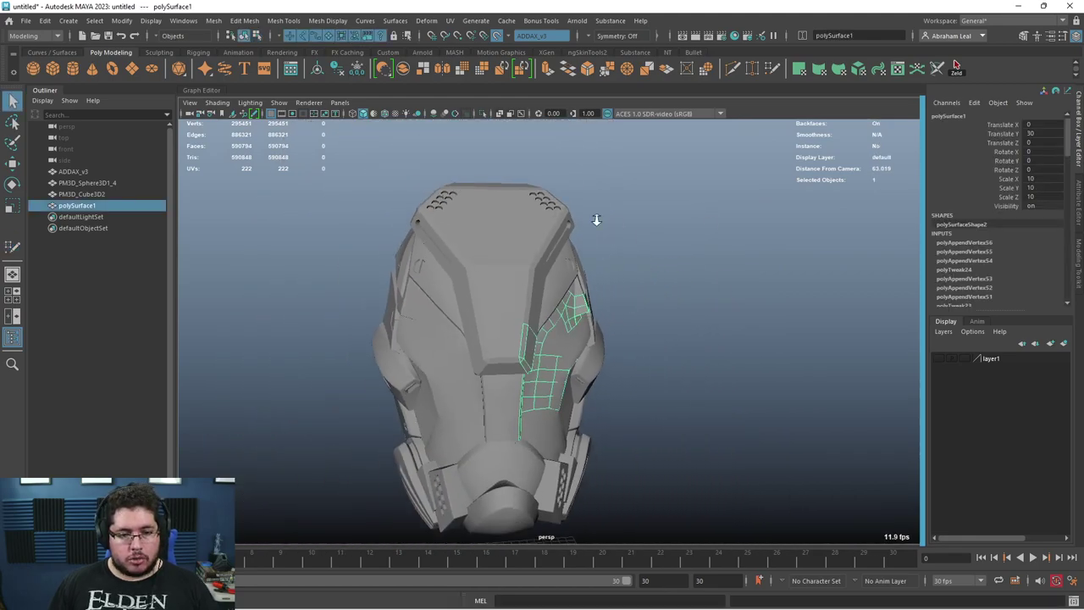
left_click_drag(596, 220, 639, 230, "alt")
Step: Create a polygon cube, scale it uniformly to about 29 and move it up and out in front of the head
left_click(54, 70)
scroll(588, 365, "down", 5)
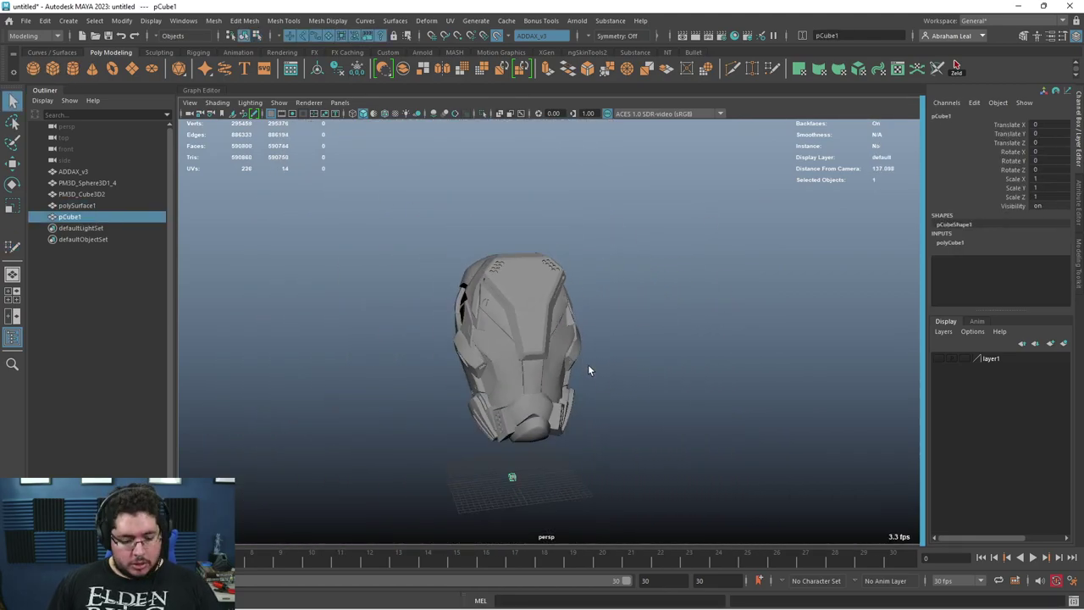
key("r")
left_click_drag(533, 476, 637, 464)
key("w")
left_click_drag(543, 479, 544, 303)
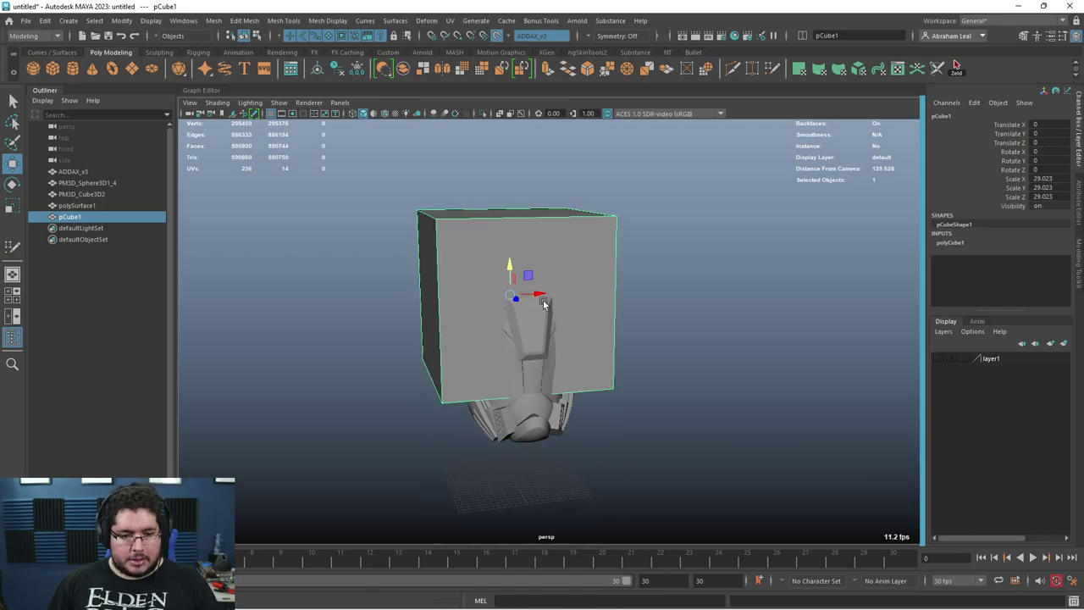
left_click_drag(584, 333, 819, 410, "alt")
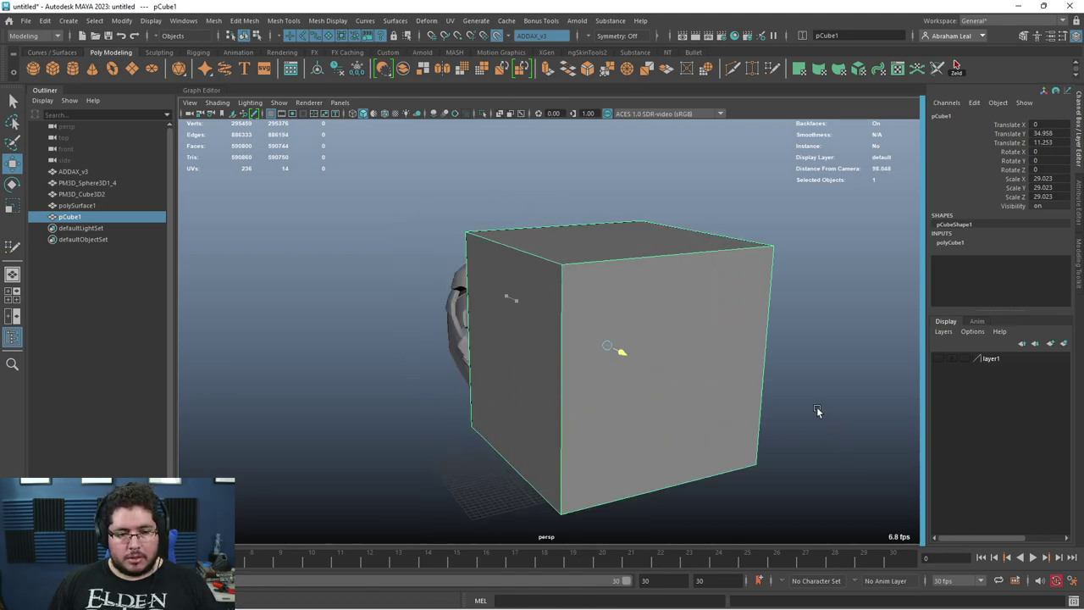
left_click_drag(581, 148, 636, 143, "alt")
middle_click_drag(608, 280, 415, 220, "alt")
right_click_drag(543, 216, 730, 253, "alt")
left_click(807, 204)
middle_click_drag(731, 252, 723, 331, "alt")
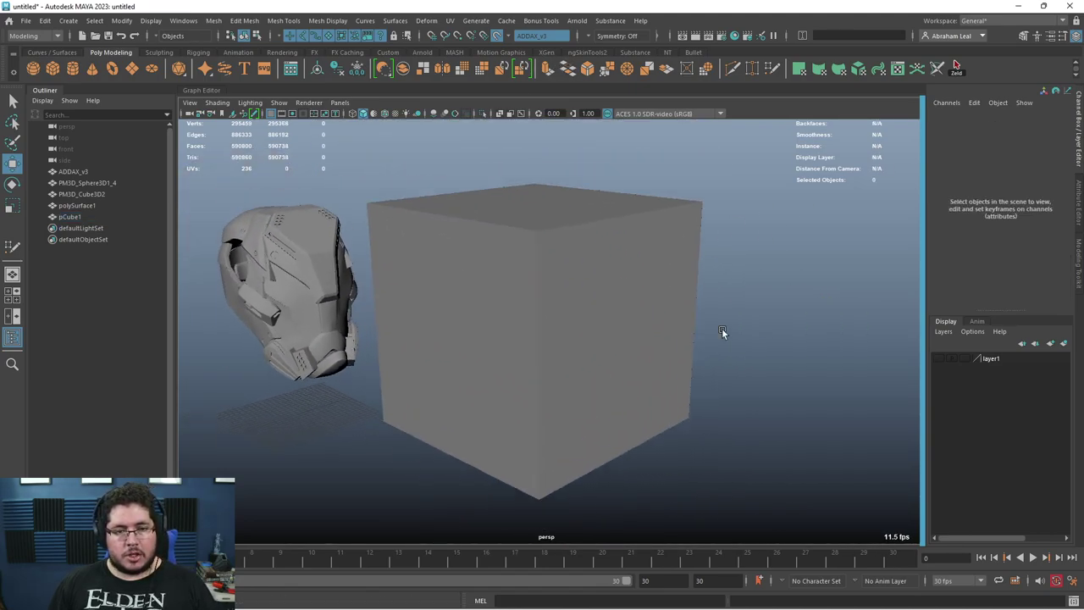
Step: Create a directional light in the scene with the cube and head
left_click_drag(723, 330, 680, 339, "alt")
middle_click_drag(679, 339, 705, 278, "alt")
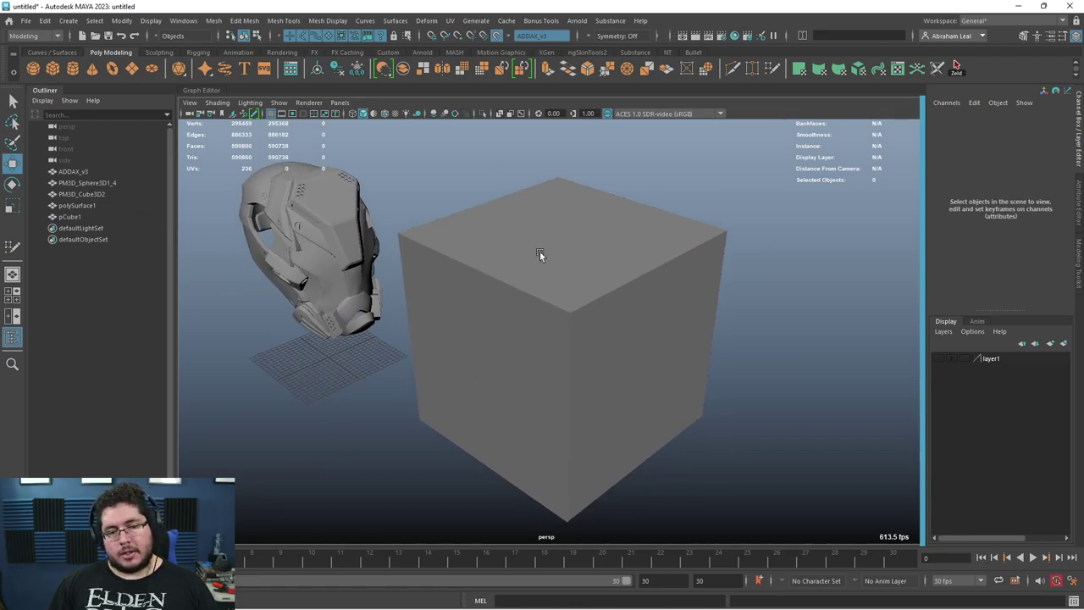
scroll(703, 373, "down", 5)
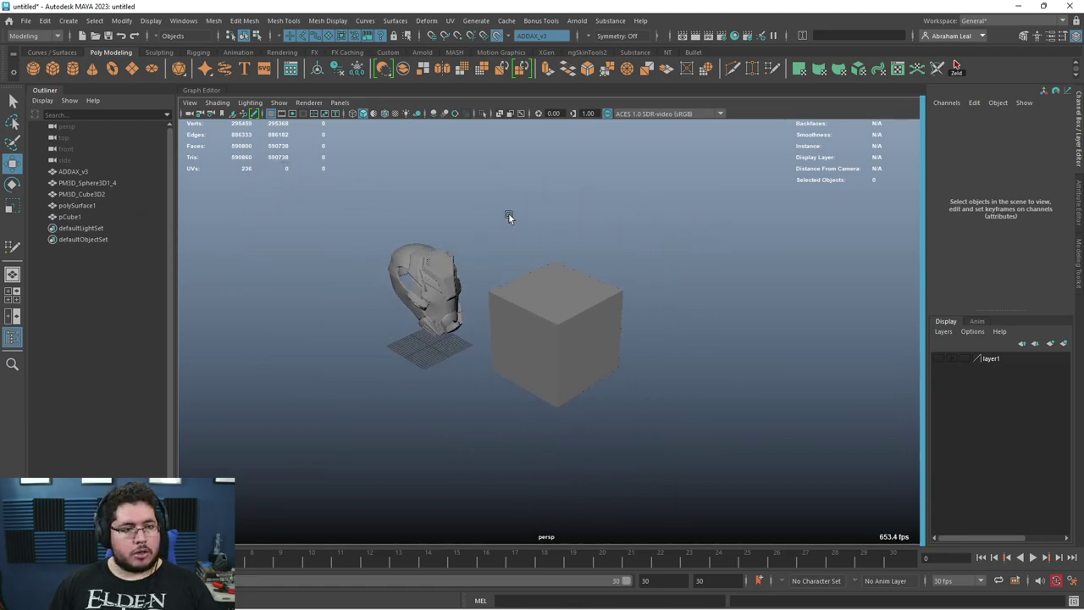
left_click(282, 52)
left_click(52, 68)
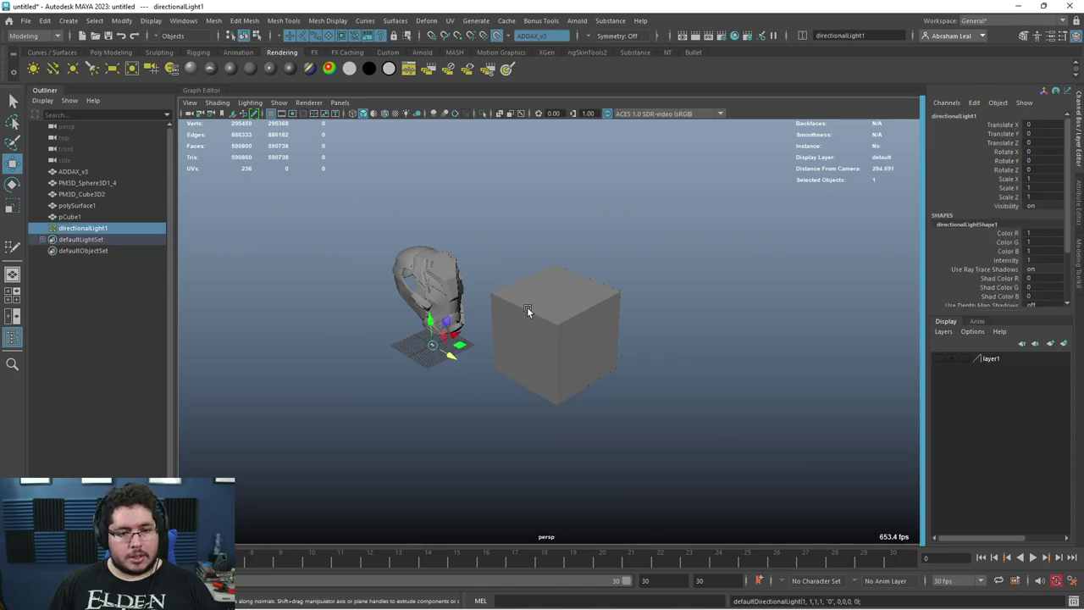
Step: Scale the directional light to about 34.3, rotate it to shine steeply down, and turn on scene lighting in the viewport
key("r")
key("e")
mouse_move(382, 332)
left_mouse_down()
mouse_move(430, 366)
mouse_move(445, 351)
left_mouse_up()
key("7")
scroll(618, 383, "up", 3)
left_click_drag(618, 383, 679, 350, "alt")
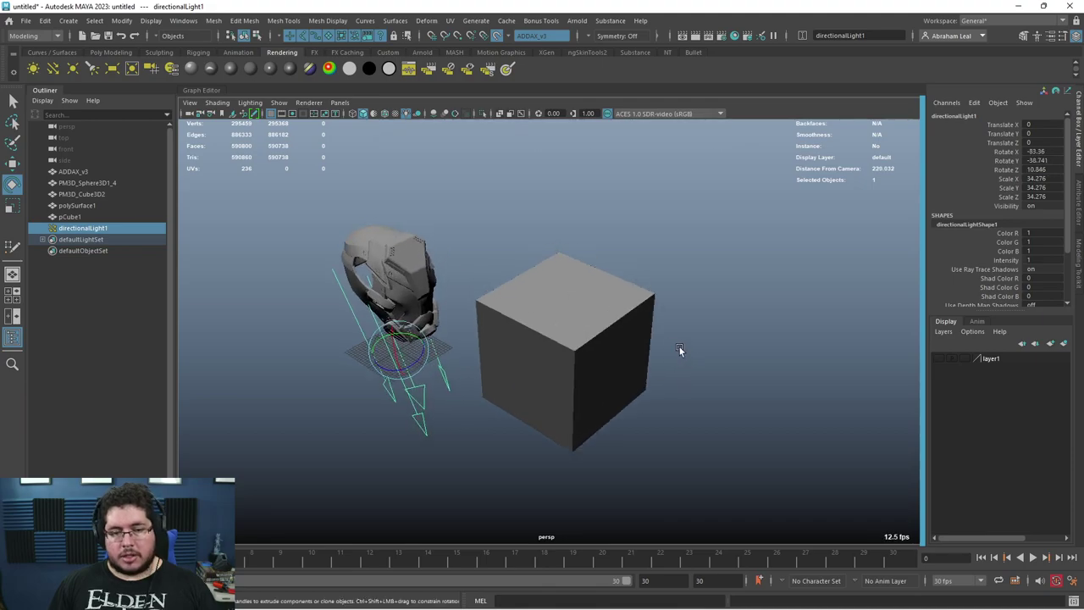
left_click_drag(564, 278, 545, 286, "alt")
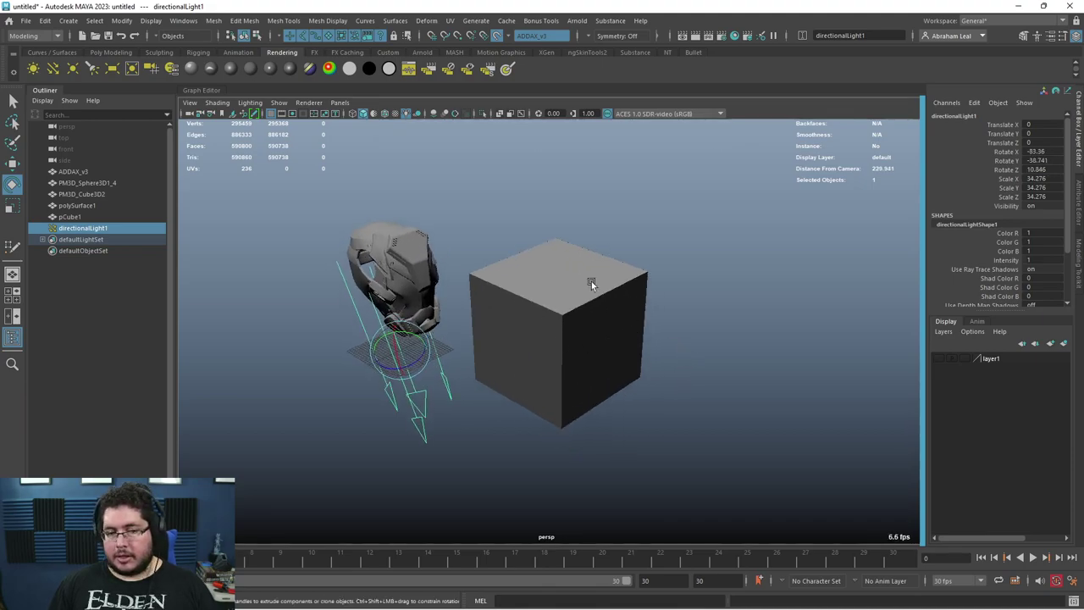
Step: Bevel the four edges around the cube's top face, reduce the fraction to a narrow chamfer and return to object mode
left_click(544, 307)
right_click_drag(533, 246, 534, 243)
left_click(540, 306)
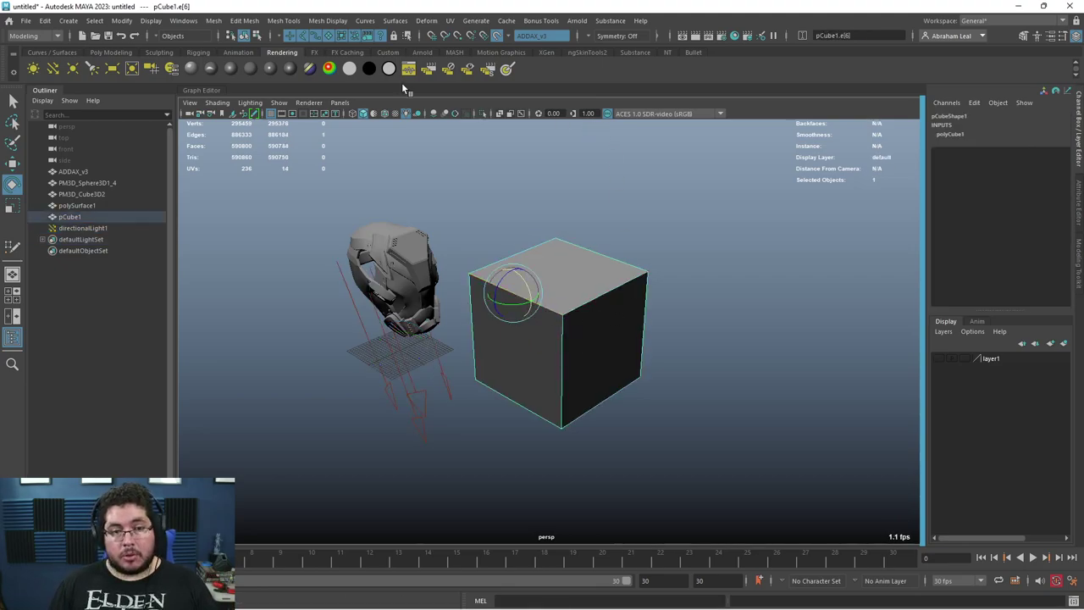
left_click(605, 296, "shift")
left_click(563, 244, "shift")
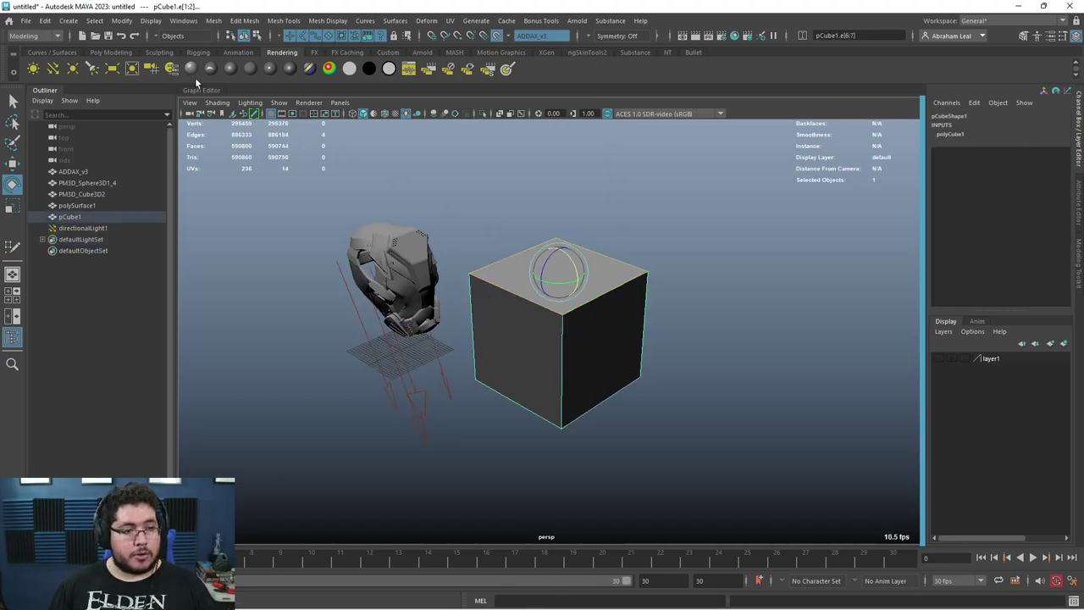
key("ctrl+b")
left_click_drag(646, 305, 710, 346, "alt")
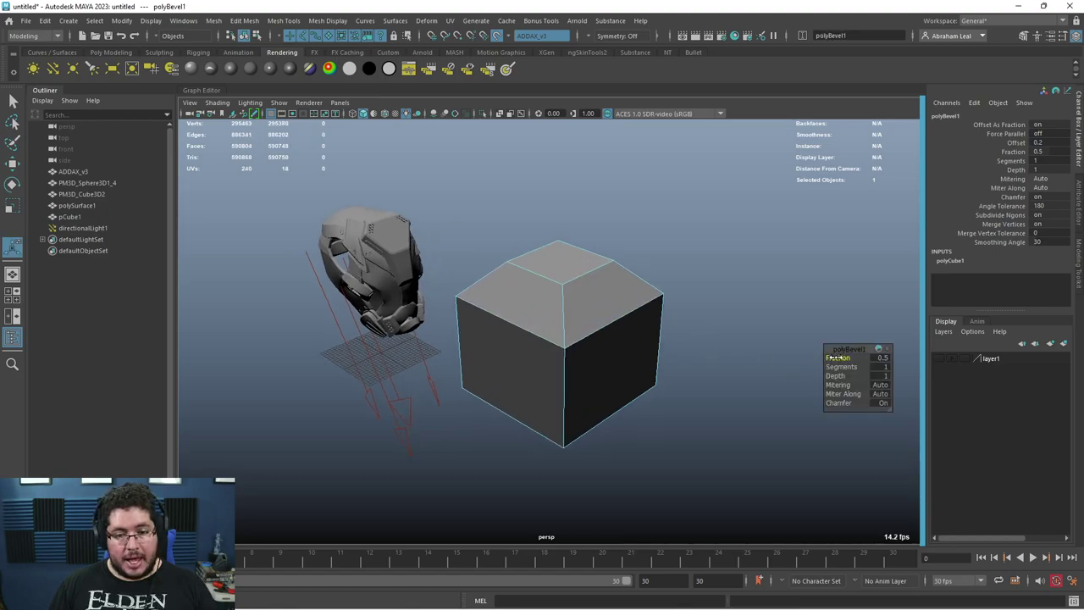
left_click_drag(837, 358, 808, 357)
left_click(796, 326)
right_click_drag(569, 288, 625, 271)
key("q")
left_click(695, 271)
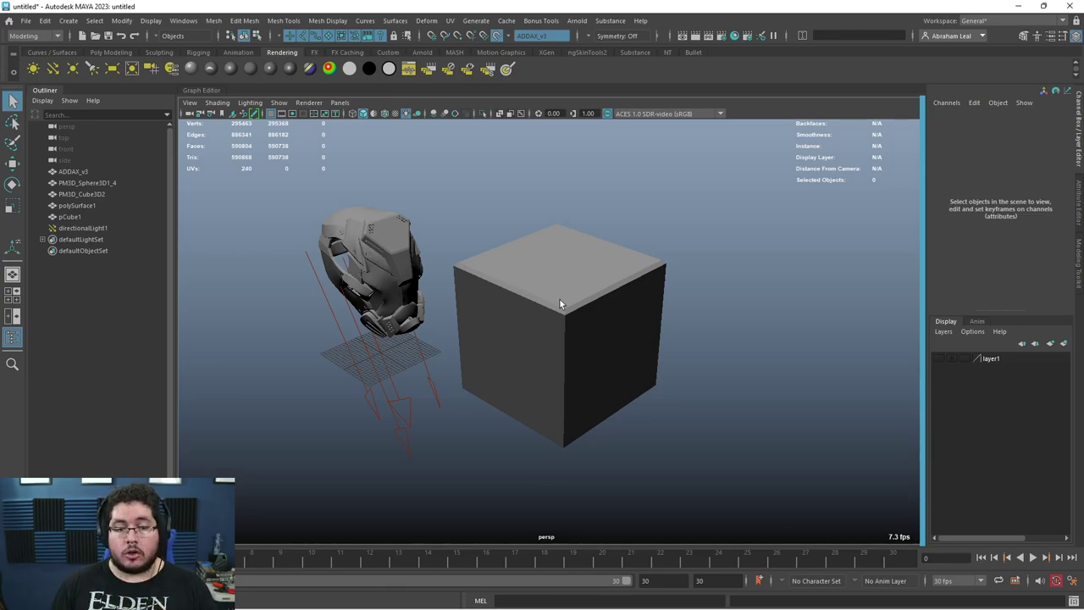
Step: Assign a new Blinn material to the beveled cube
left_click(559, 302)
right_click_drag(566, 275, 572, 564)
left_click(463, 257)
left_click(654, 263)
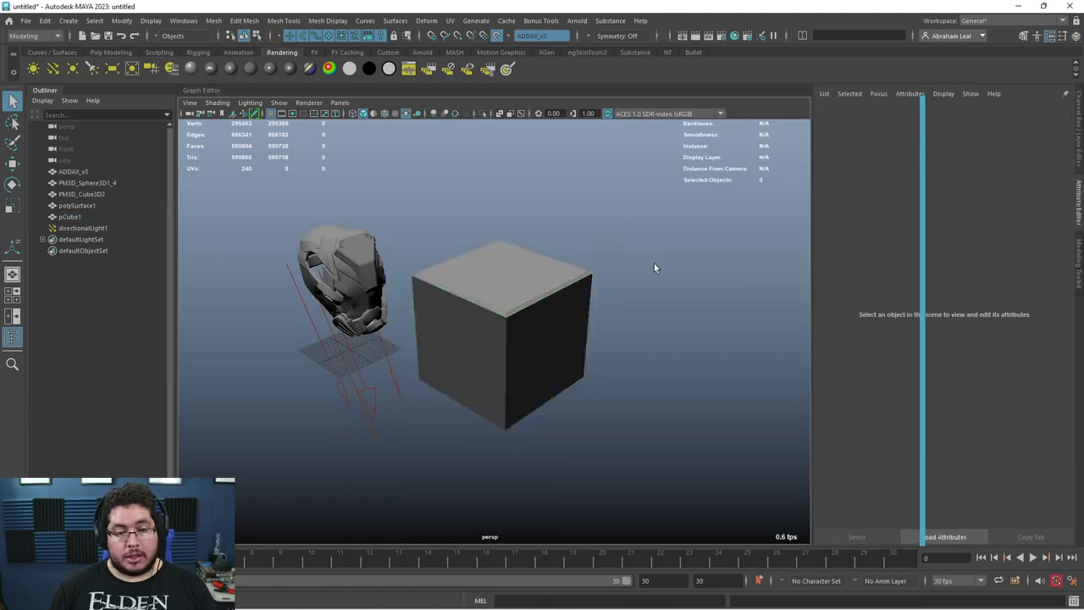
Step: Rotate the cube to tilt its beveled top face sideways and show how the chamfered edges react to the light
left_click_drag(654, 263, 665, 308, "alt")
left_click(603, 322)
key("e")
left_click_drag(551, 326, 697, 280)
left_click(698, 280)
left_click_drag(589, 255, 625, 339, "alt")
left_click(638, 394)
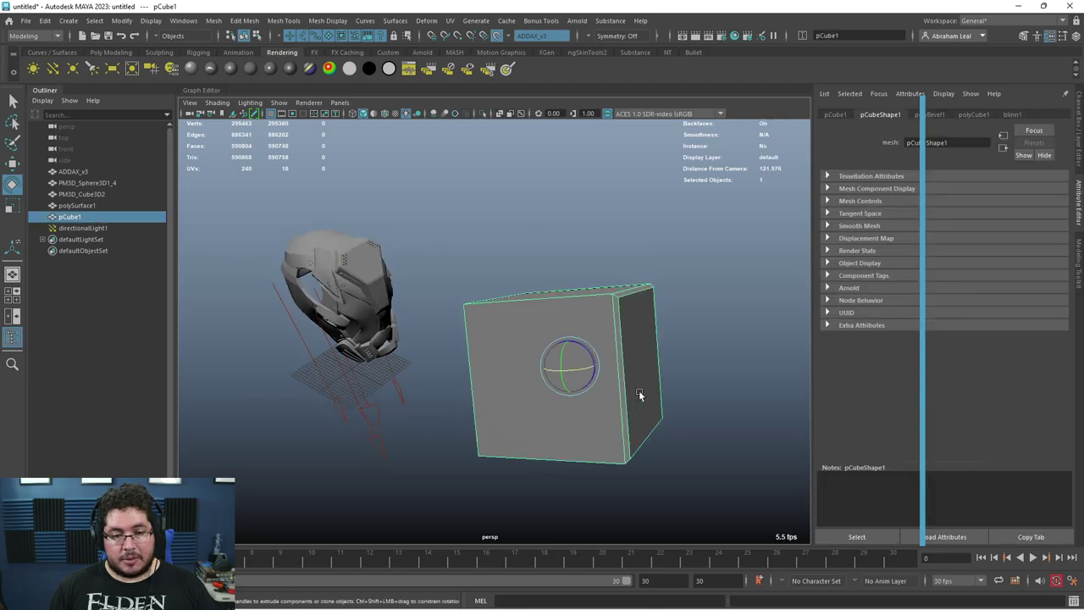
Step: Delete the beveled cube and the directional light, and return the viewport to plain shaded display without scene lighting
key("Delete")
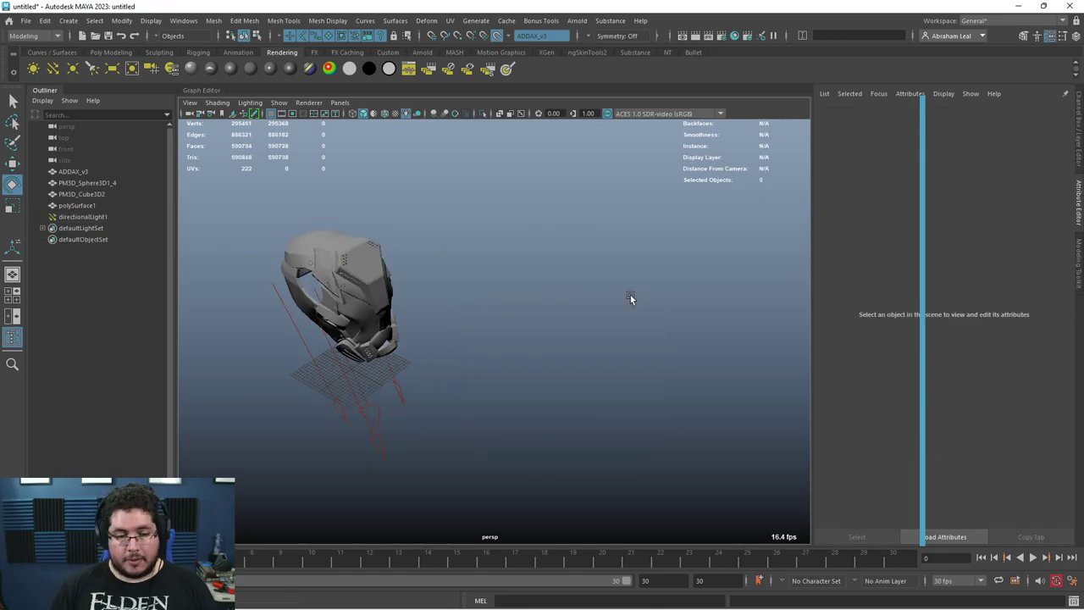
mouse_move(632, 297)
left_mouse_down("alt")
mouse_move(497, 305)
mouse_move(627, 378)
mouse_move(455, 467)
left_mouse_up("alt")
left_click(457, 446)
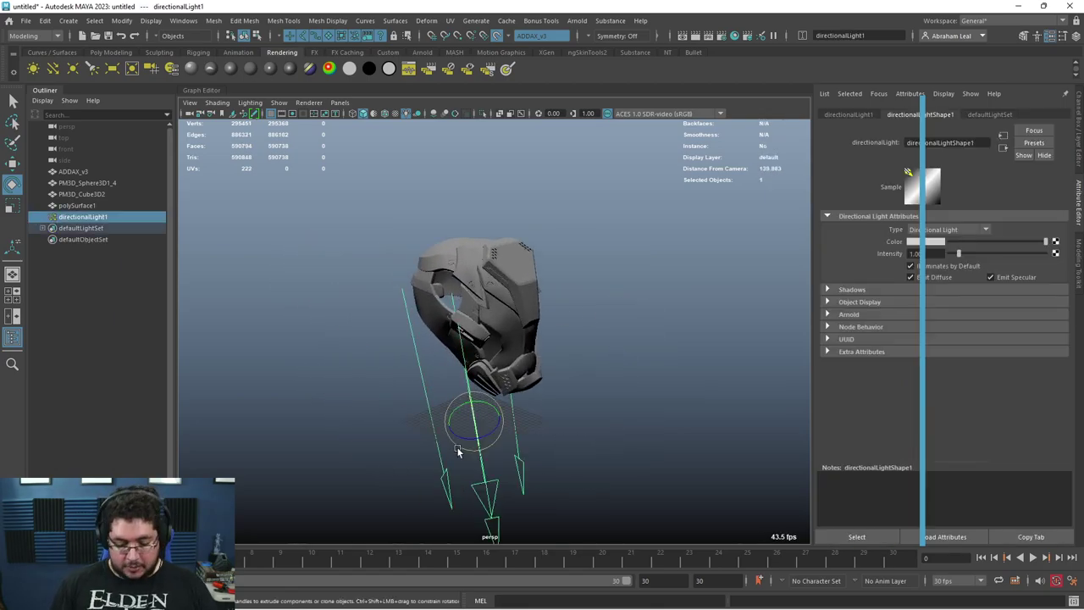
key("Delete")
key("5")
Step: Select the polySurface1 retopology mesh and resume Quad Draw on it
left_click_drag(547, 335, 432, 326, "alt")
right_click_drag(432, 326, 661, 375, "alt")
left_click_drag(660, 375, 528, 283, "alt")
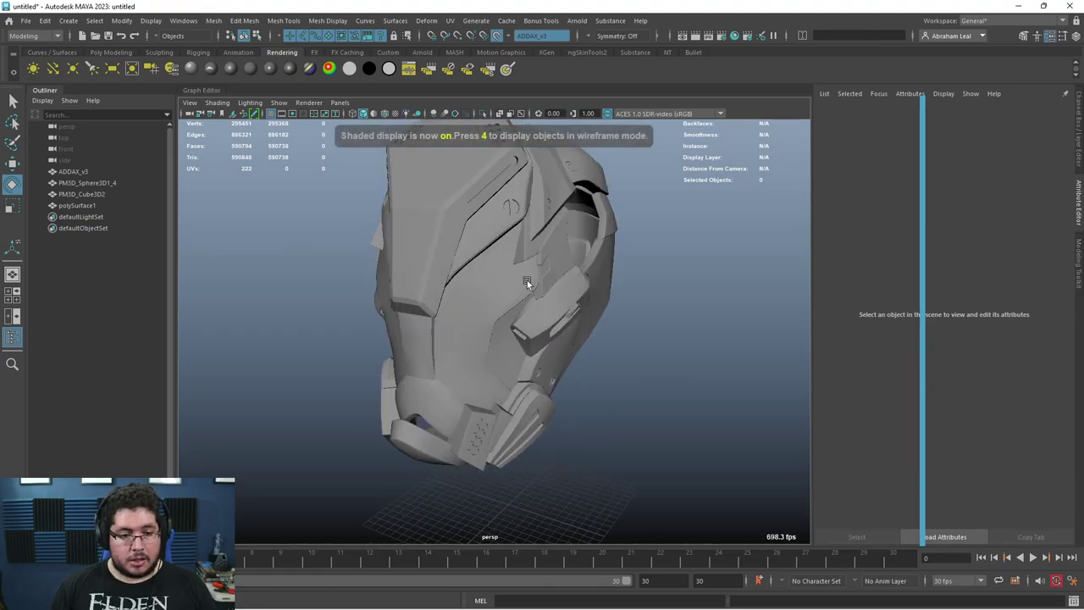
right_click_drag(528, 283, 599, 416, "alt")
left_click_drag(600, 415, 546, 325, "alt")
scroll(546, 328, "up", 2)
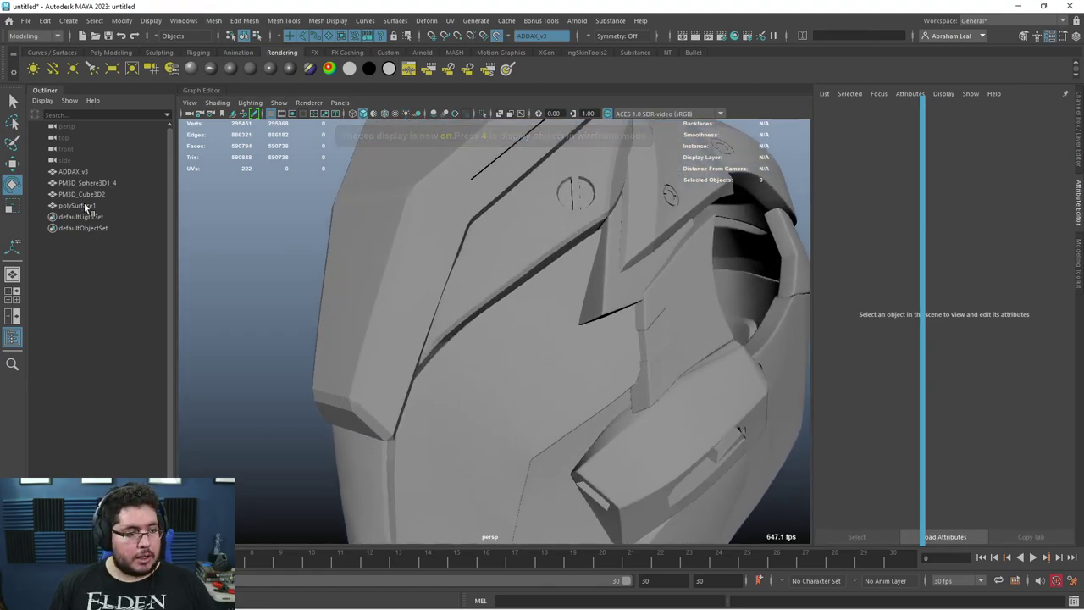
left_click(76, 205)
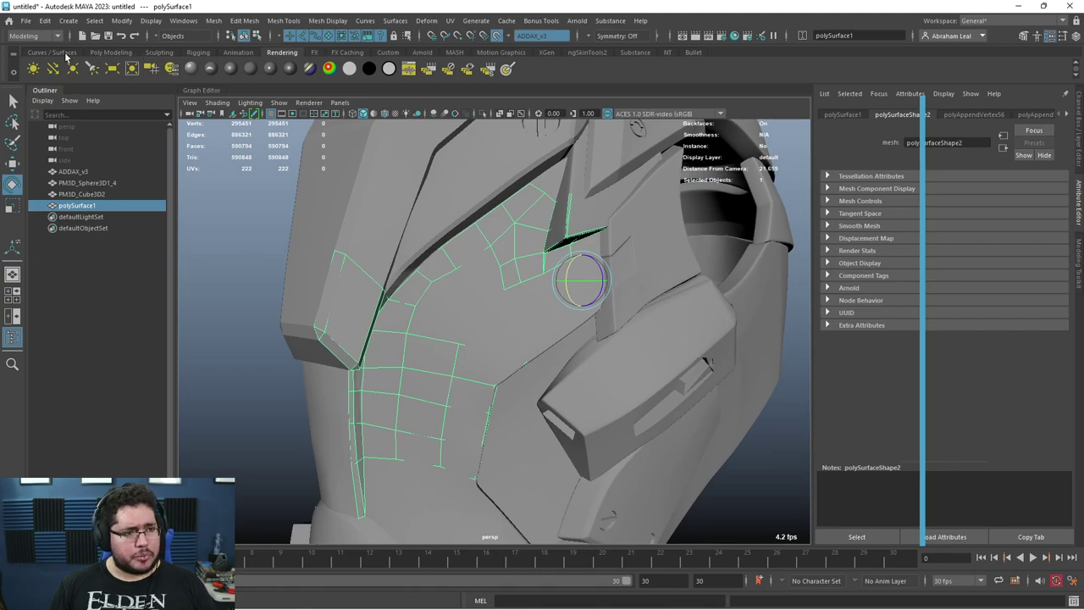
left_click(111, 52)
left_click(775, 69)
Step: Fill the narrow triangular gap between the two quads directly below the pointed notch
right_click_drag(584, 288, 678, 287, "alt")
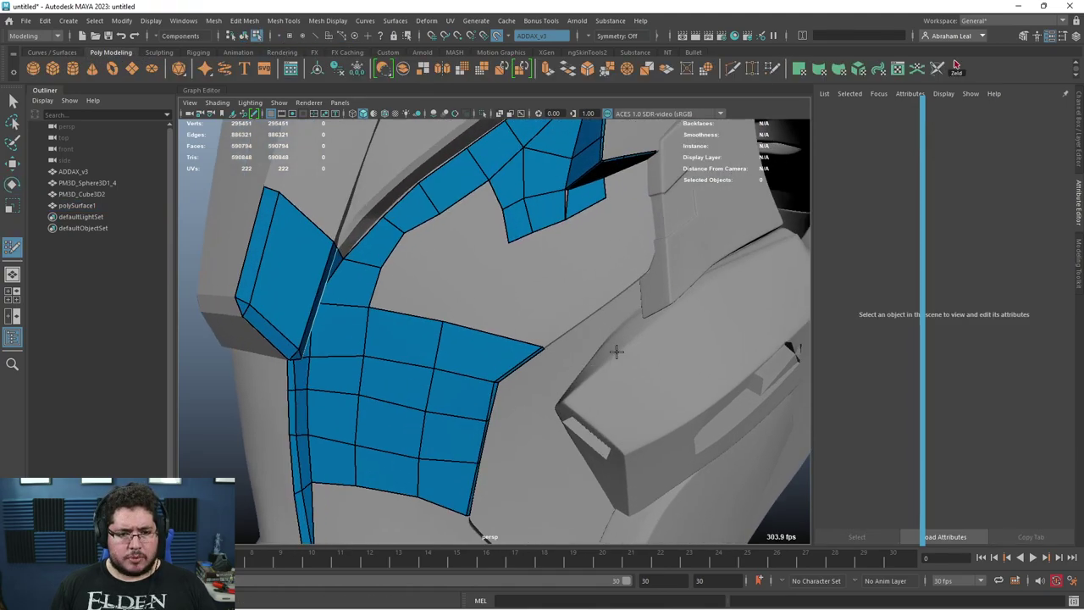
middle_click_drag(606, 287, 569, 376, "alt")
right_click_drag(569, 376, 720, 364, "alt")
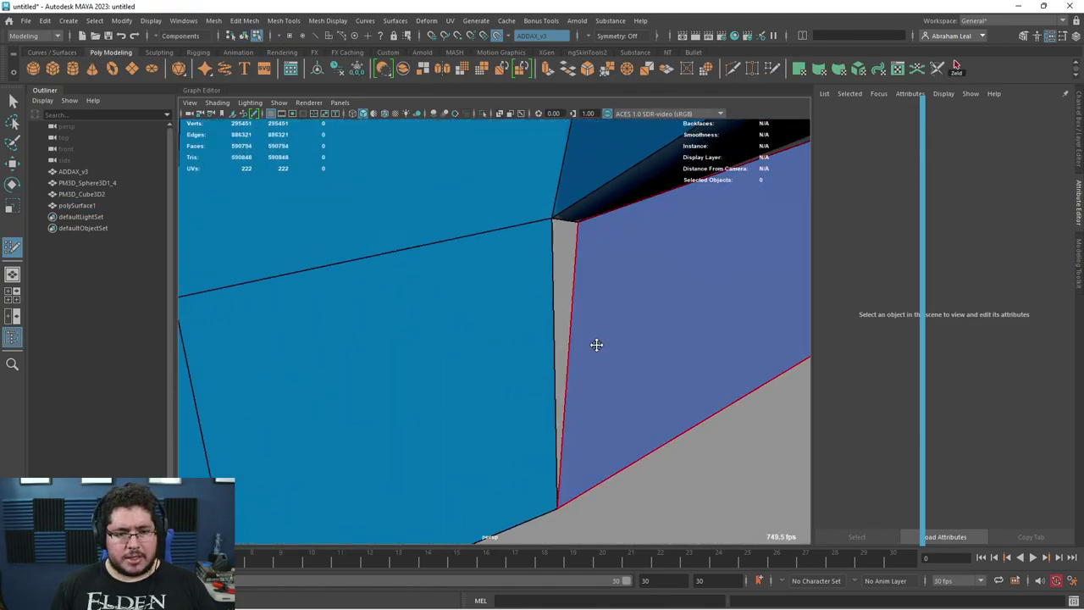
scroll(526, 307, "down", 2)
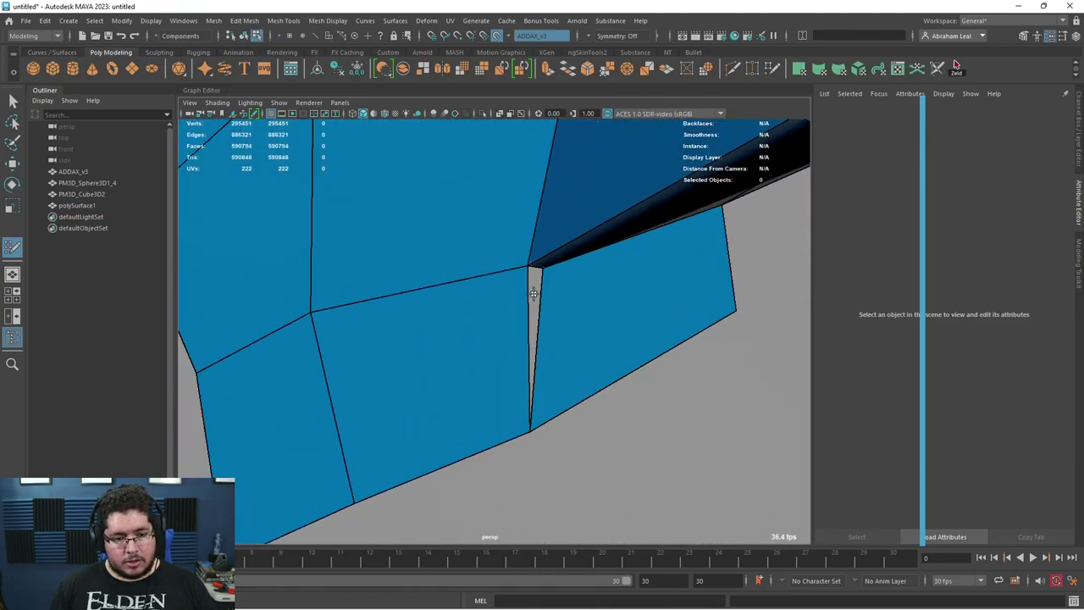
left_click(533, 293, "shift")
Step: Add a row of three quads below the patch under the notch, extending it across the open cheek surface
middle_click_drag(580, 406, 569, 305, "alt")
right_click_drag(569, 305, 553, 382, "alt")
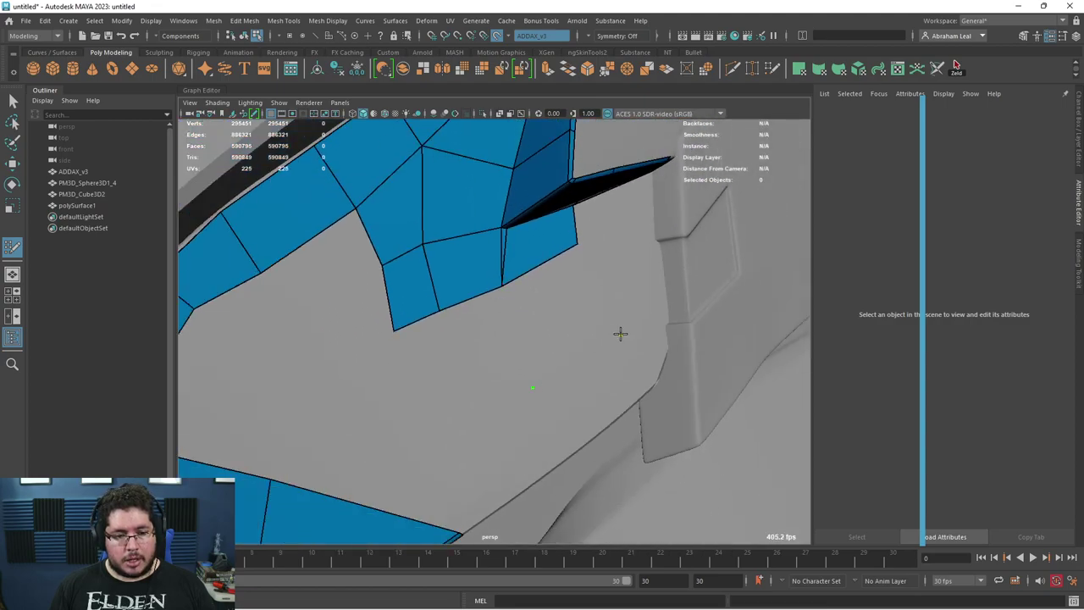
left_click(568, 328, "shift")
left_click(486, 369, "shift")
middle_click_drag(401, 457, 507, 352, "alt")
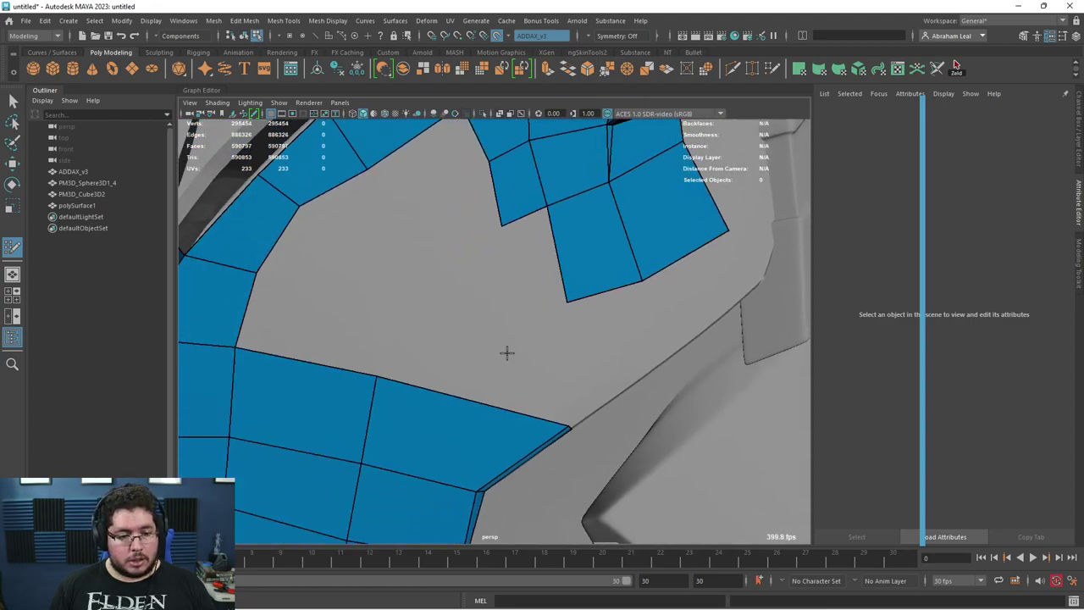
left_click(497, 297, "shift")
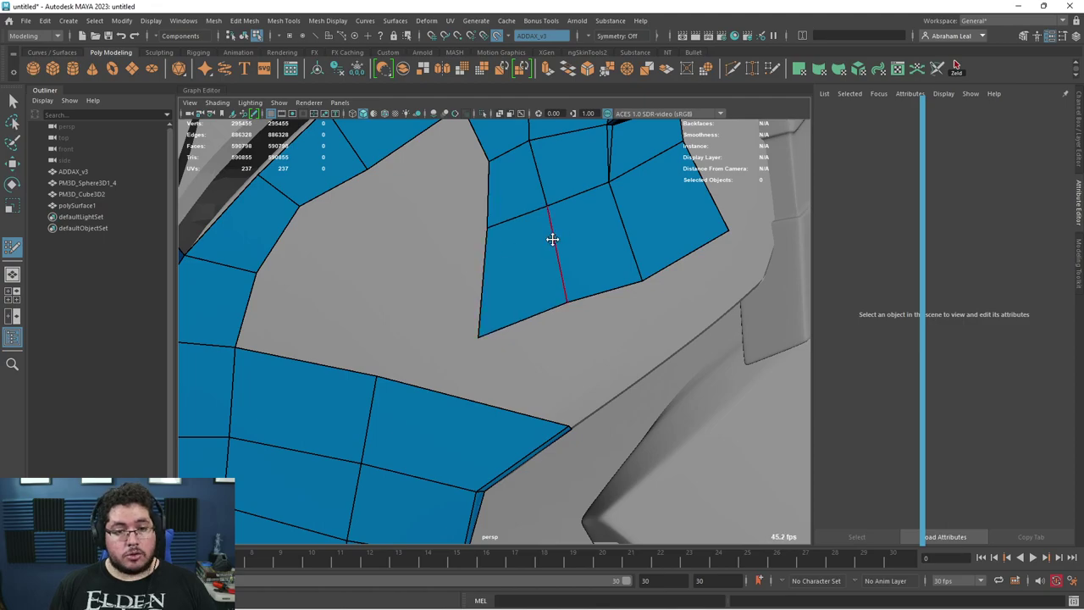
Step: Extend the patch with two more quads down to the diagonal panel seam and align their lower vertices with the seam's edge
left_click_drag(552, 239, 475, 354, "alt")
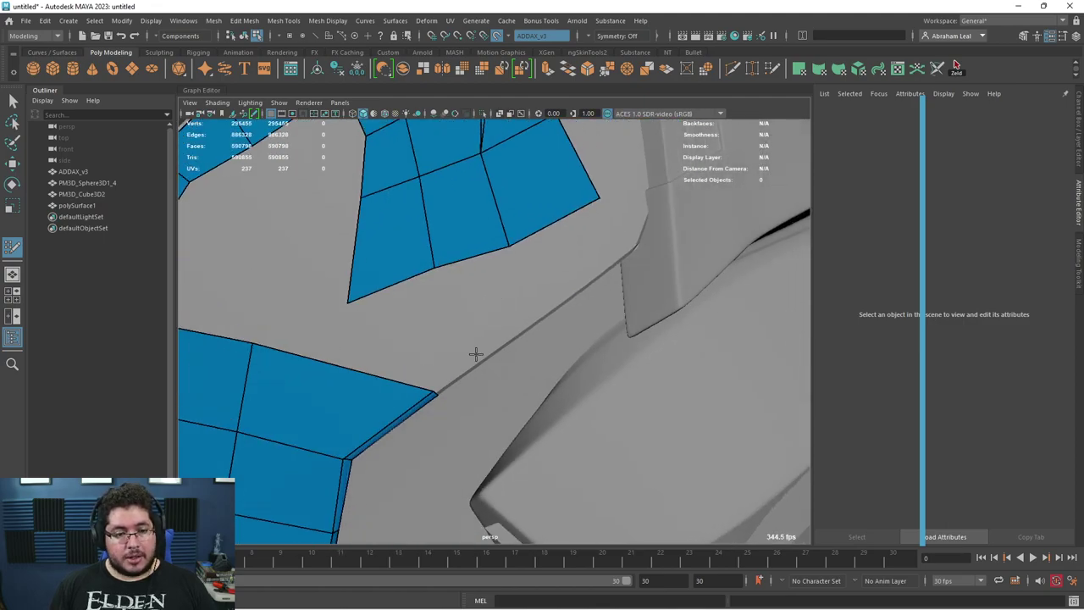
left_click(498, 311, "shift")
left_click(617, 252)
left_click(564, 268, "shift")
middle_click_drag(531, 322, 548, 342, "alt")
right_click_drag(548, 342, 539, 399, "alt")
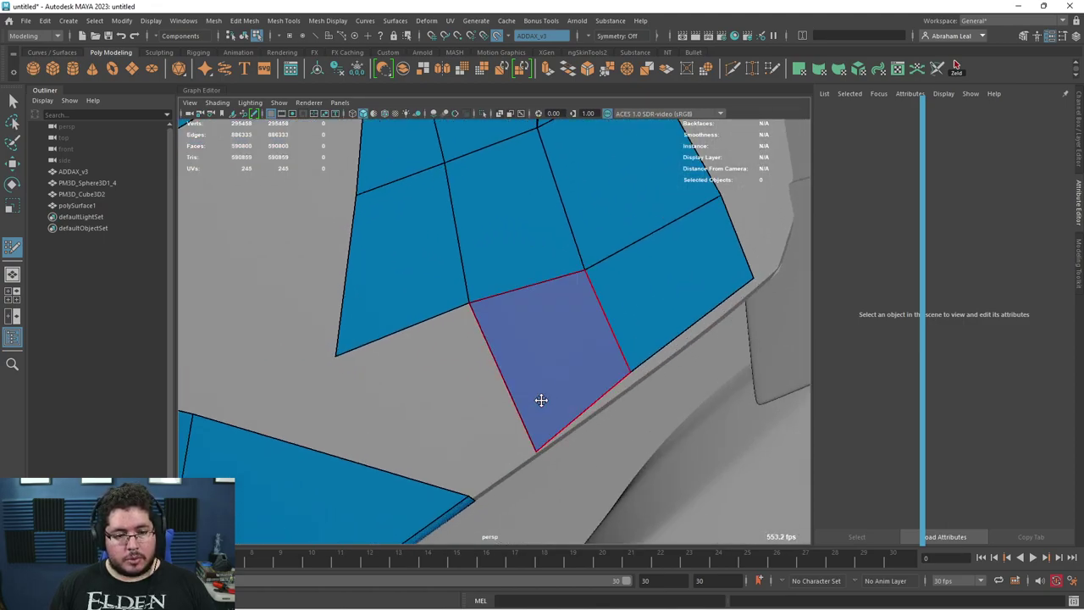
left_click_drag(603, 398, 596, 394)
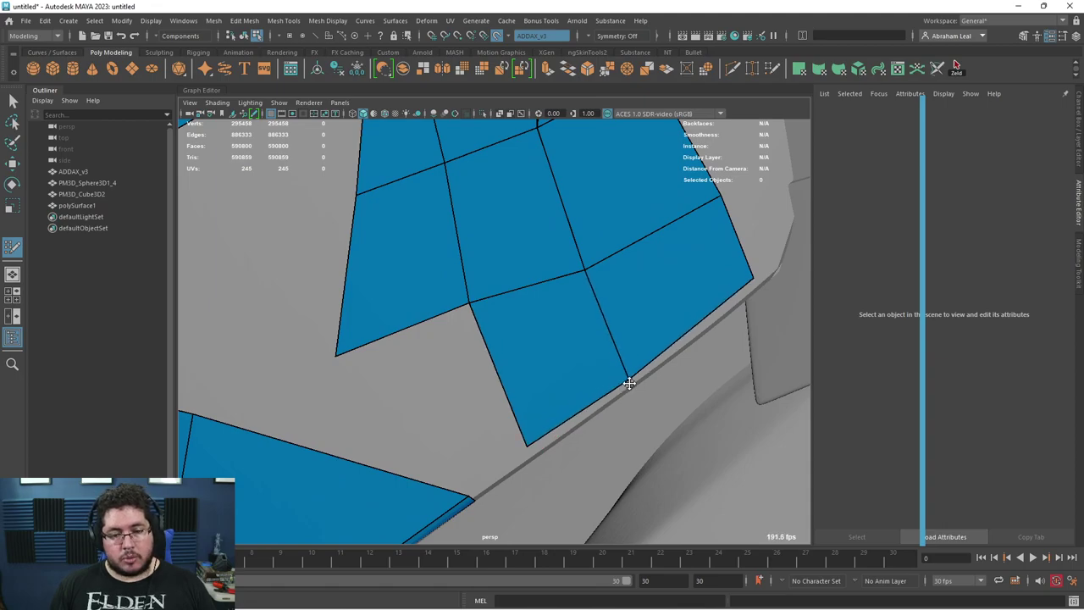
mouse_move(544, 431)
left_mouse_down("alt")
mouse_move(521, 441)
mouse_move(525, 470)
mouse_move(432, 497)
left_mouse_up("alt")
left_click_drag(548, 399, 547, 393)
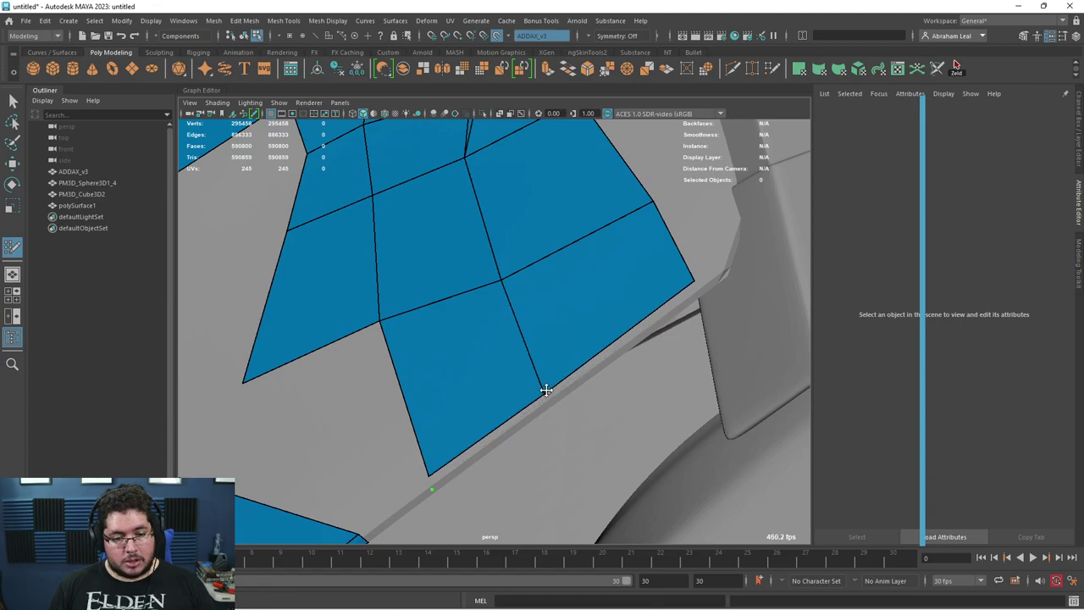
Step: Add a thin strip of two quads along the diagonal seam as its chamfer
left_click(551, 402)
left_click(541, 409, "shift")
left_click(697, 293)
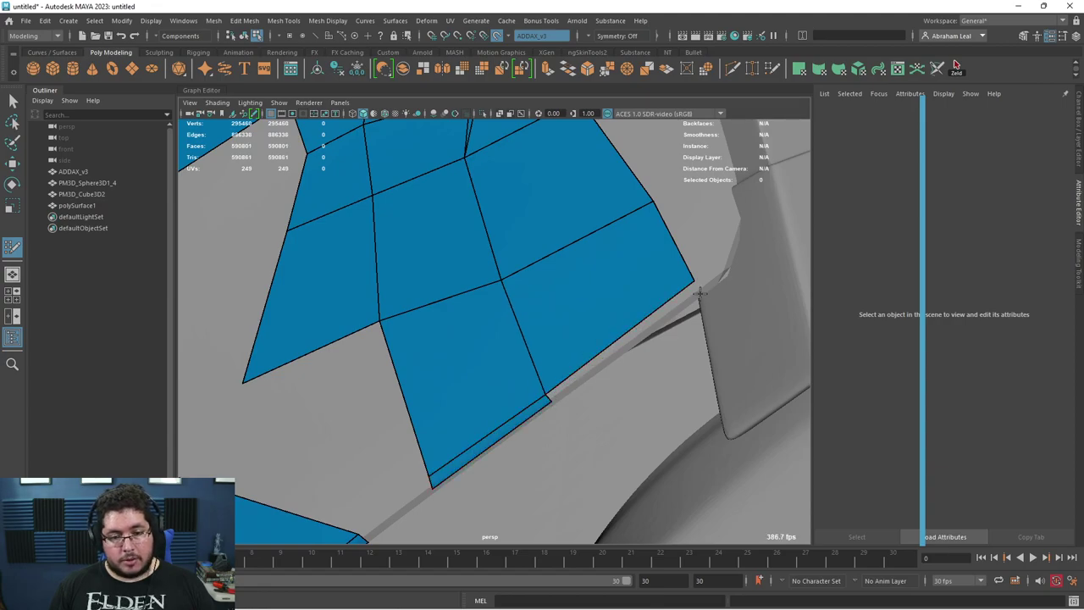
left_click(697, 292, "shift")
Step: Add a quad from the chamfer strip down the seam's recessed wall and move its lower vertex against the neighbouring plate
scroll(686, 285, "down", 6)
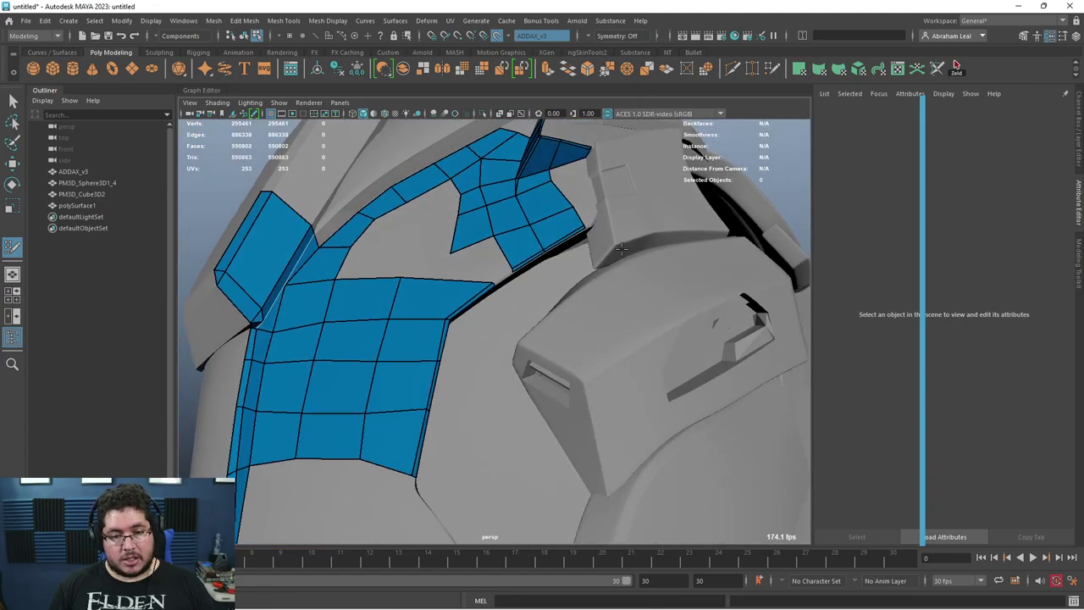
scroll(659, 336, "up", 7)
left_click_drag(658, 336, 559, 352, "alt")
left_click_drag(485, 373, 492, 333, "alt")
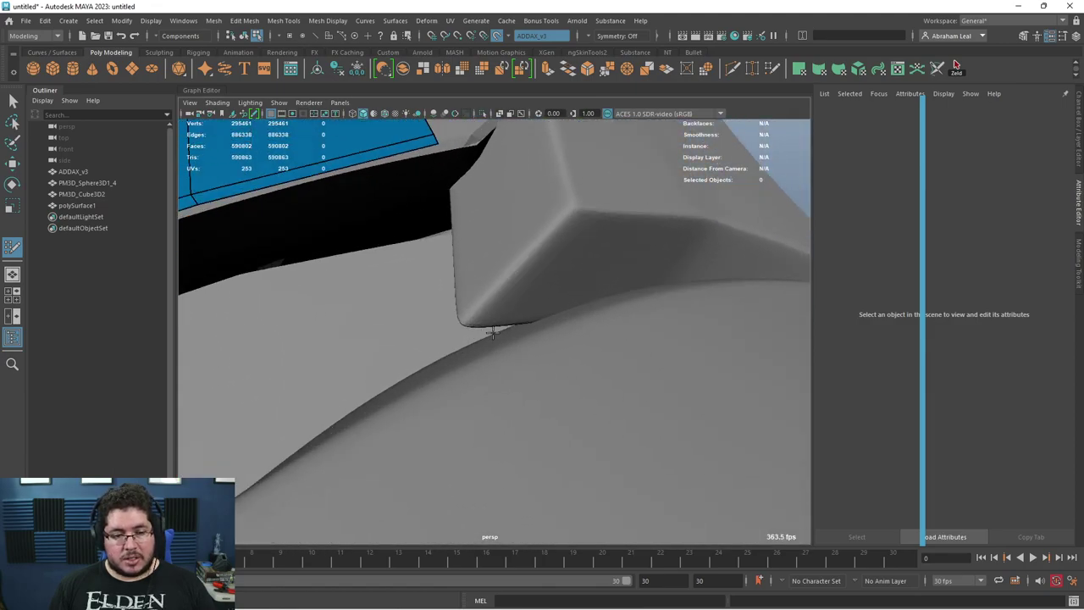
left_click_drag(516, 242, 477, 304, "alt")
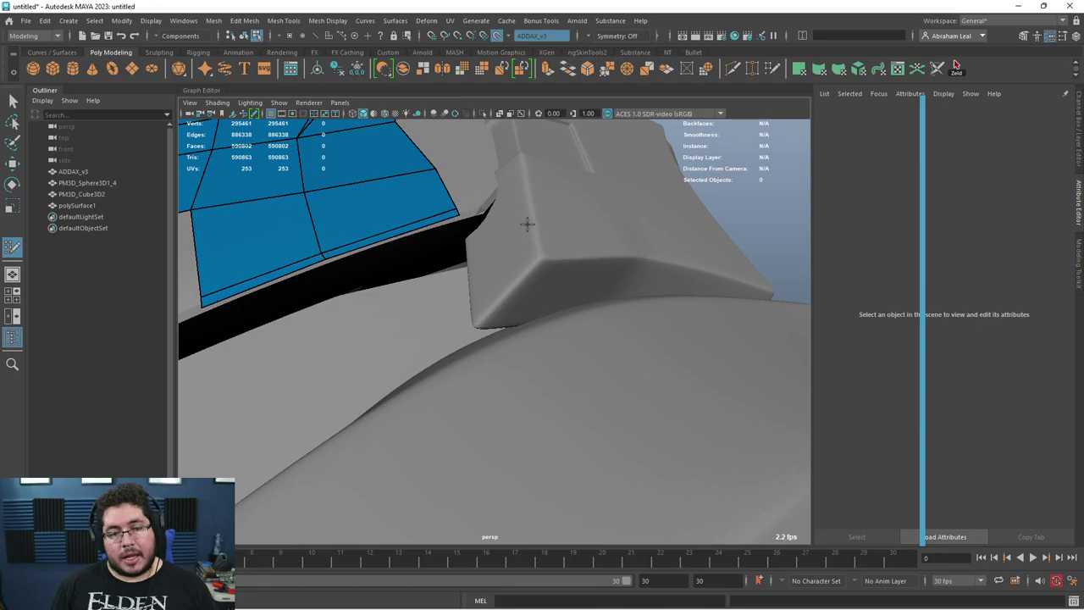
left_click_drag(509, 213, 462, 356, "alt")
left_click_drag(405, 318, 346, 327, "alt")
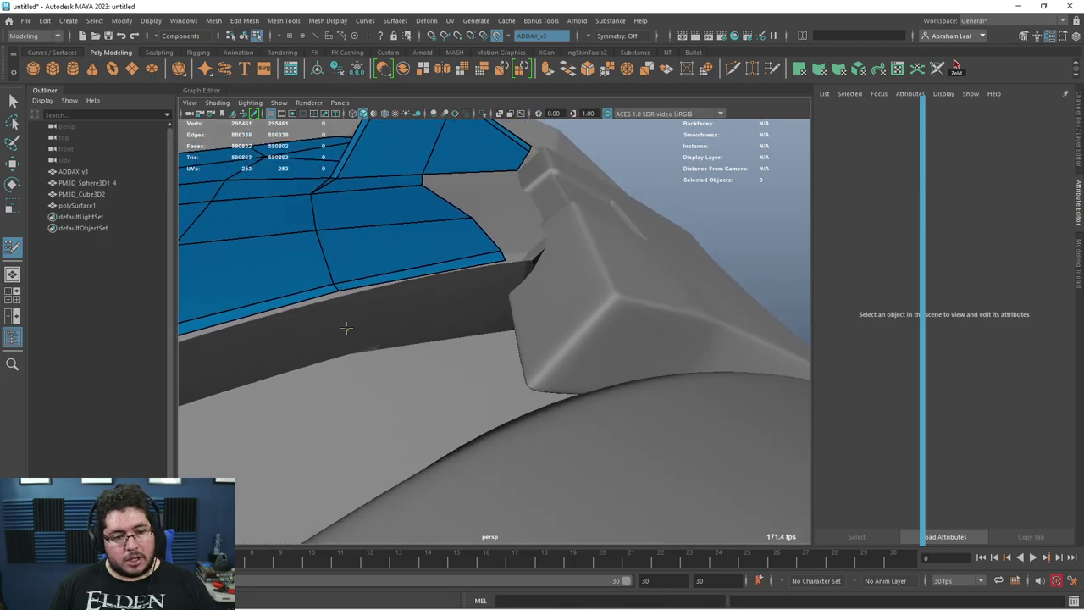
left_click(502, 293)
left_click(468, 288, "shift")
left_click_drag(467, 288, 468, 298, "alt")
right_click_drag(468, 298, 482, 335, "alt")
left_click_drag(468, 317, 483, 315)
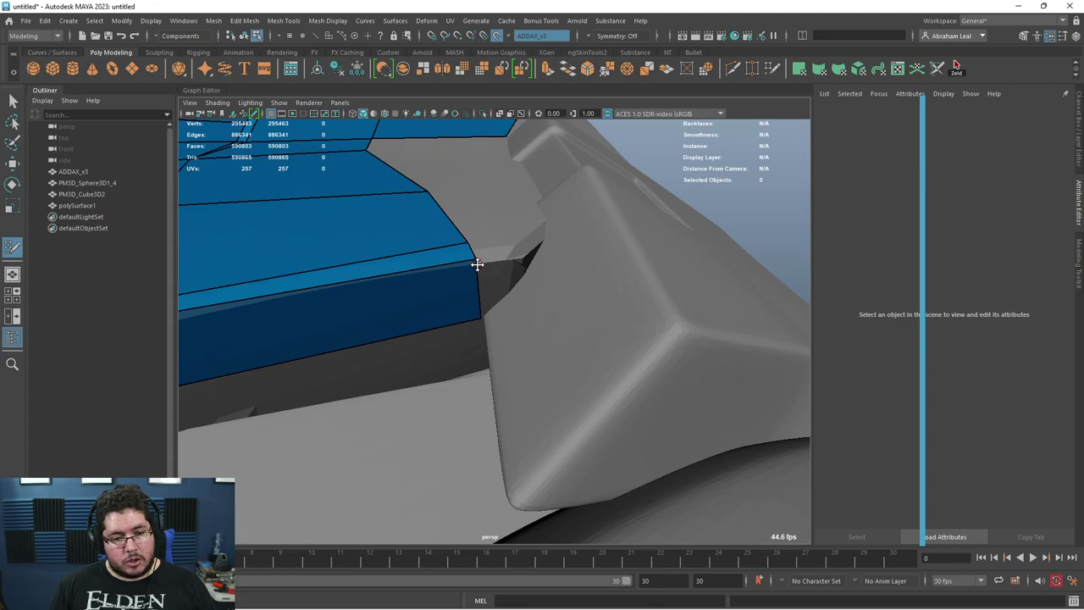
Step: Build two quads down the side face of the neighbouring plate, starting at the lower corner of the recessed wall
mouse_move(477, 265)
left_mouse_down()
mouse_move(486, 268)
mouse_move(474, 244)
mouse_move(506, 313)
mouse_move(489, 300)
mouse_move(432, 321)
mouse_move(448, 328)
left_mouse_up()
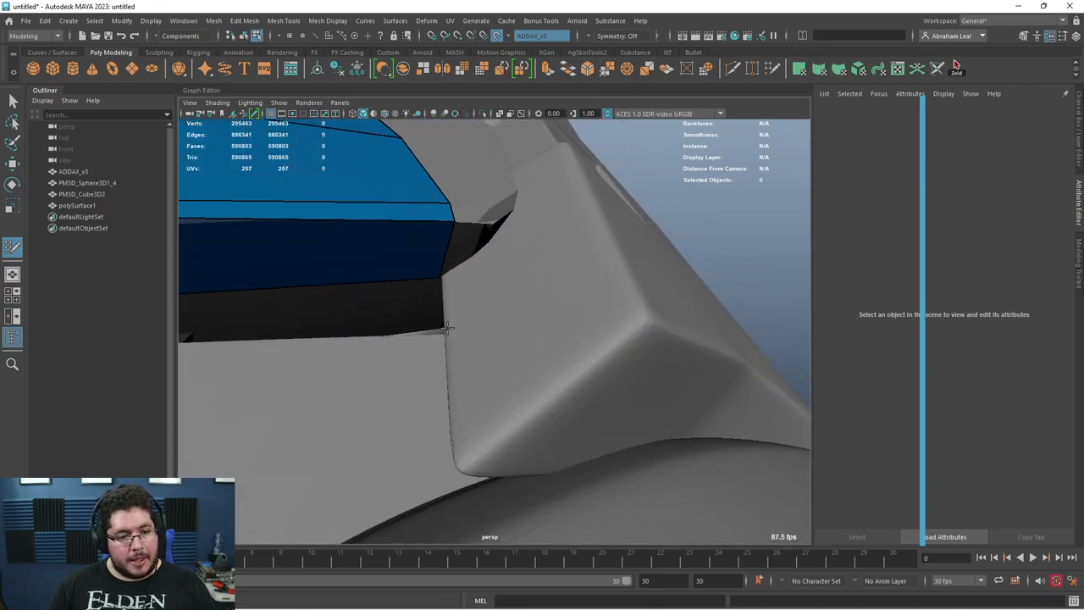
left_click(467, 282, "shift")
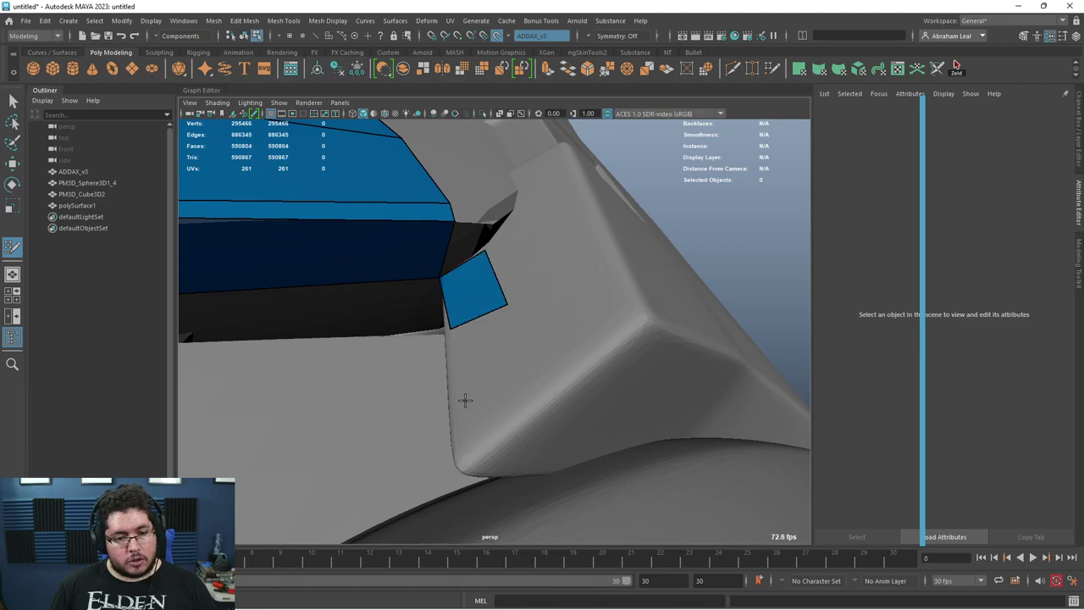
left_click(475, 371, "shift")
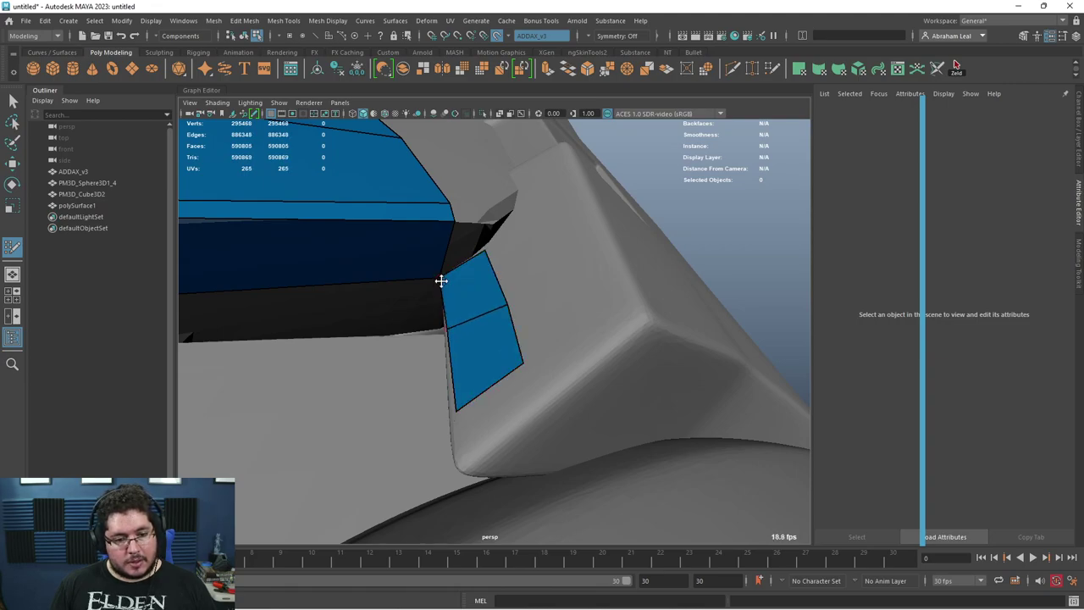
Step: Extend the chamfer strip and the recessed wall by one quad each toward the plate's inner corner
left_click_drag(471, 261, 452, 286, "alt")
right_click_drag(452, 286, 445, 370, "alt")
left_click_drag(378, 380, 383, 331, "alt")
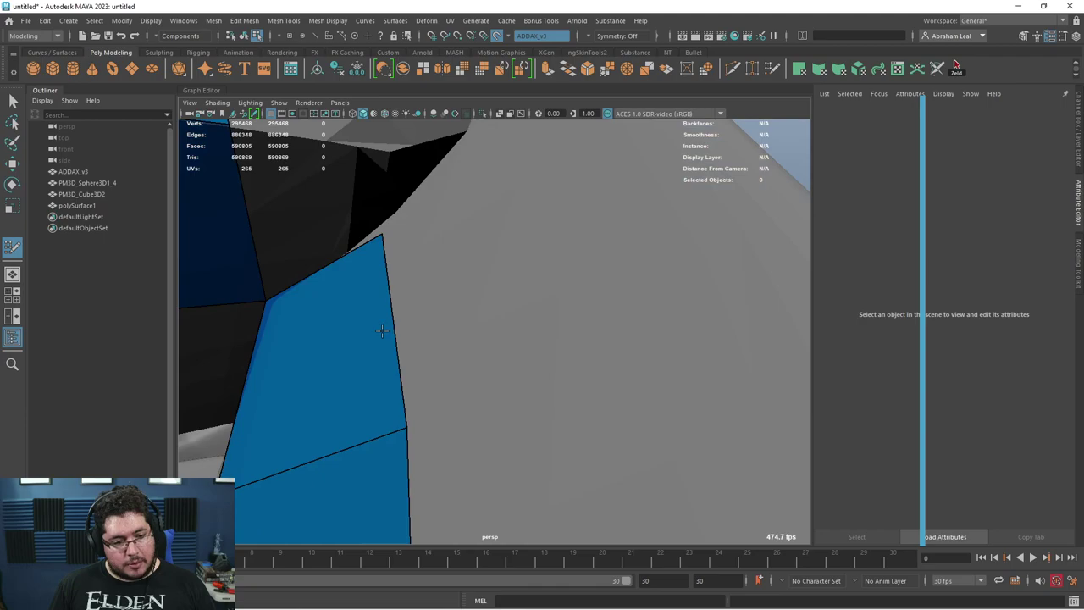
right_click_drag(382, 331, 337, 243, "alt")
mouse_move(337, 242)
left_mouse_down("alt")
mouse_move(420, 219)
mouse_move(432, 276)
left_mouse_up("alt")
left_click(416, 245, "shift")
left_click(422, 292, "shift")
Step: Continue the thin chamfer strip with two quads that turn upward around the inner corner beside the plate
left_click(475, 249, "shift")
left_click(491, 281, "shift")
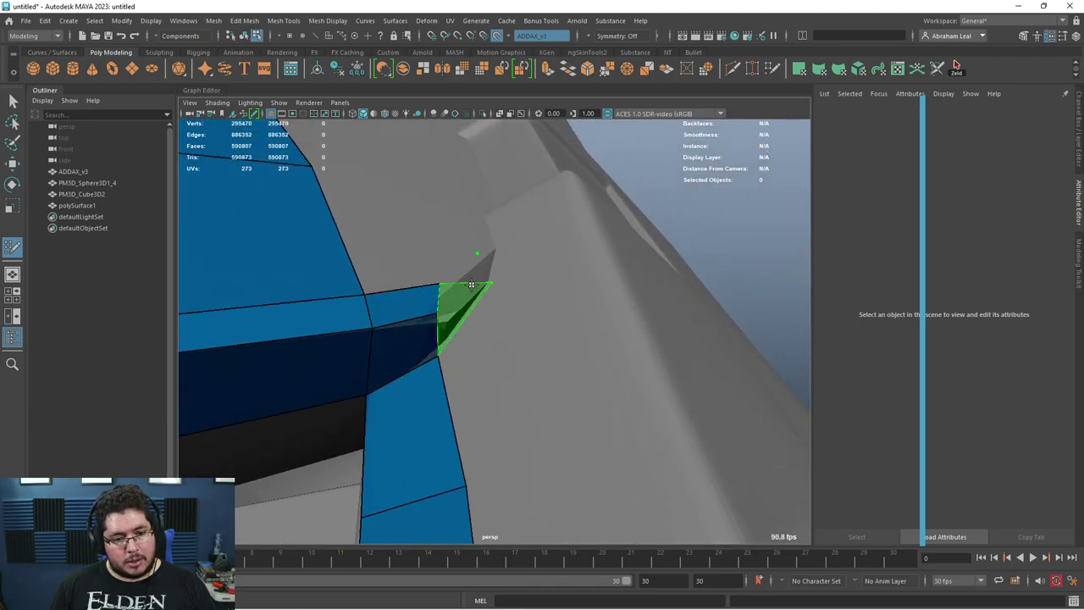
left_click(477, 290, "shift")
key("ctrl+z")
left_click_drag(464, 278, 451, 278, "alt")
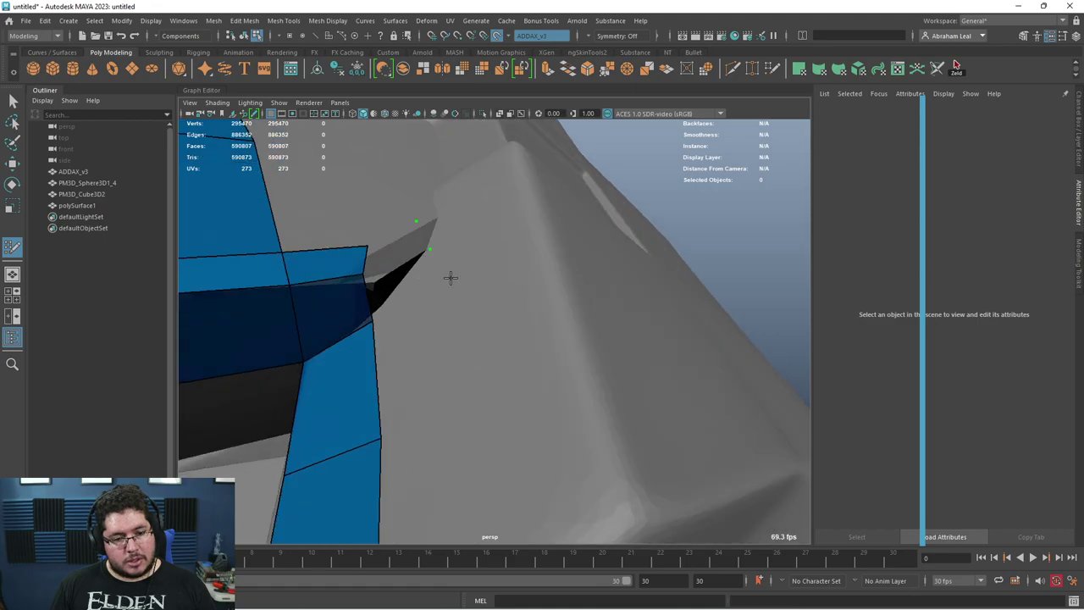
left_click(399, 247, "shift")
left_click(421, 205, "shift")
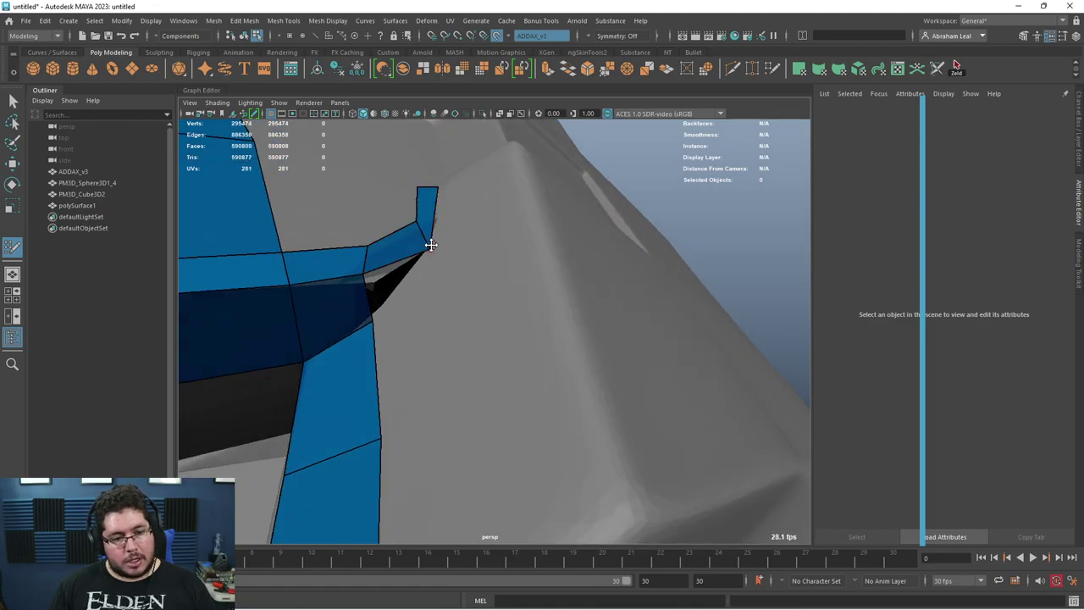
Step: Fill the dark gap below the strip's corner with a face and snap its loose vertex onto that corner
mouse_move(412, 299)
left_mouse_down("alt")
mouse_move(449, 364)
mouse_move(407, 342)
left_mouse_up("alt")
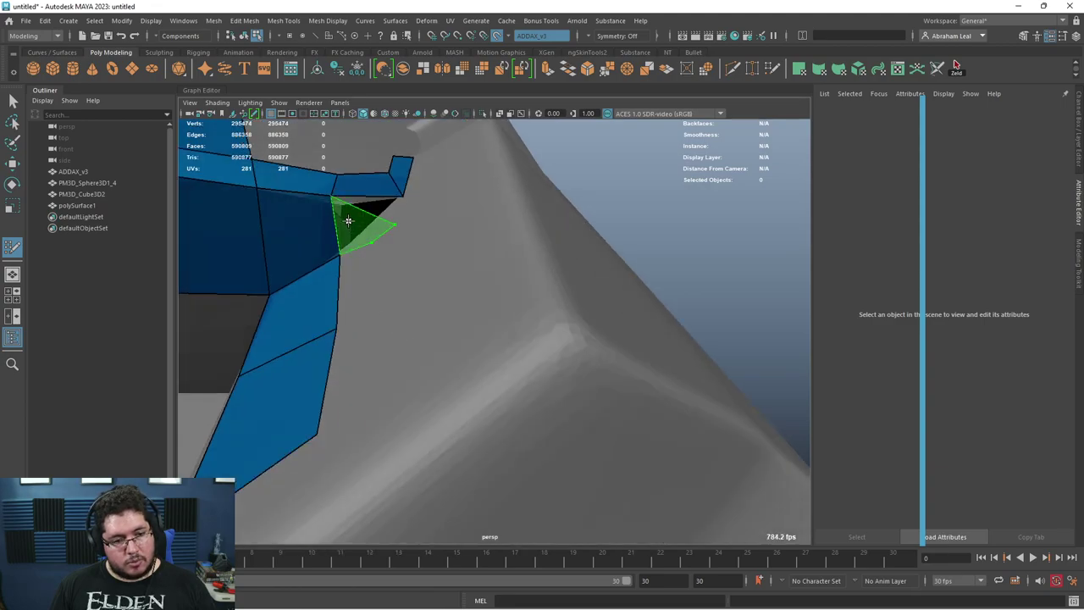
left_click(385, 222, "shift")
left_click_drag(394, 216, 400, 196)
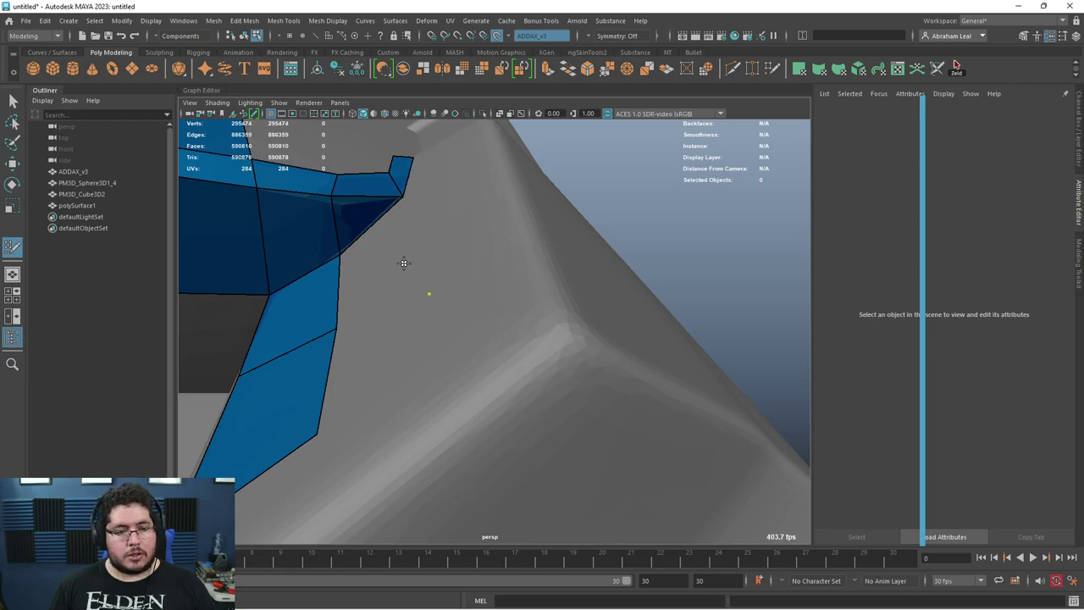
Step: Widen the patch on the plate's side face with a second column of two quads and add a bottom row of two
left_click(403, 263, "shift")
left_click(406, 375, "shift")
mouse_move(407, 375)
left_mouse_down("alt")
mouse_move(447, 366)
mouse_move(668, 426)
mouse_move(598, 372)
left_mouse_up("alt")
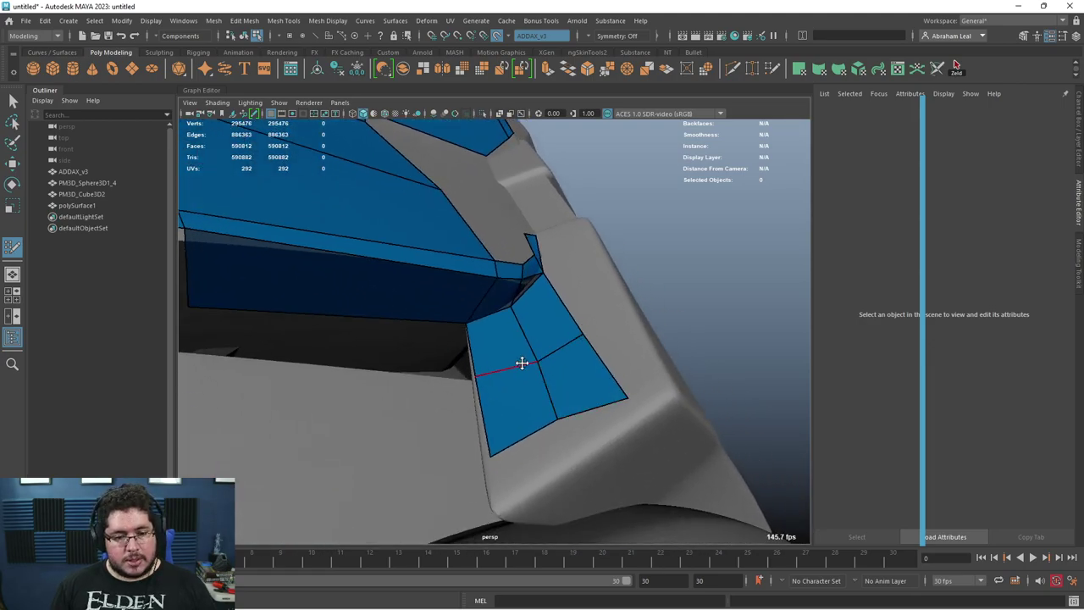
left_click(566, 462)
left_click(522, 459, "shift")
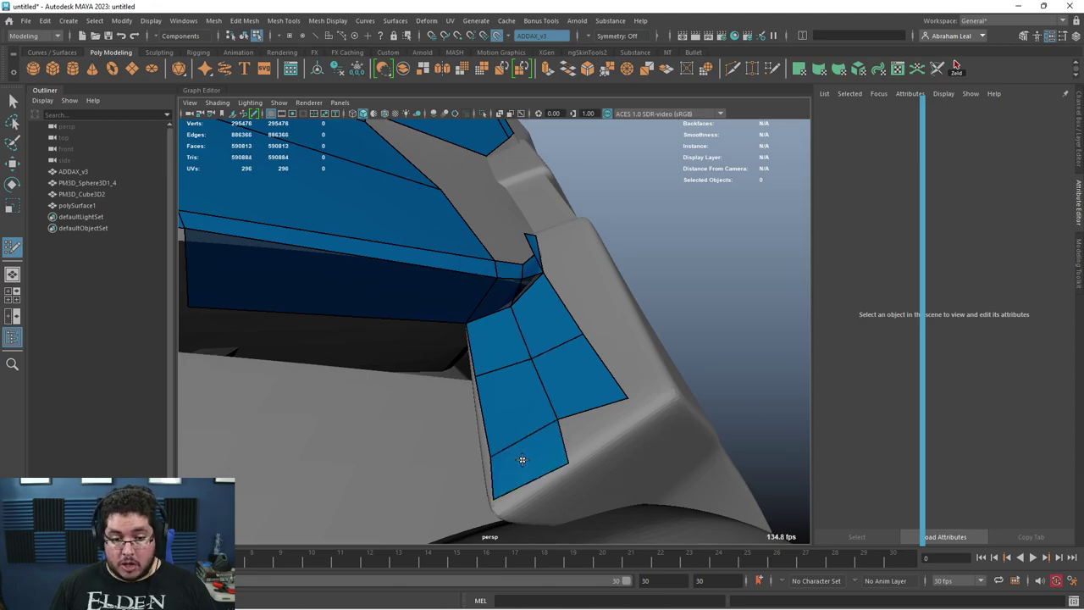
left_click(605, 417, "shift")
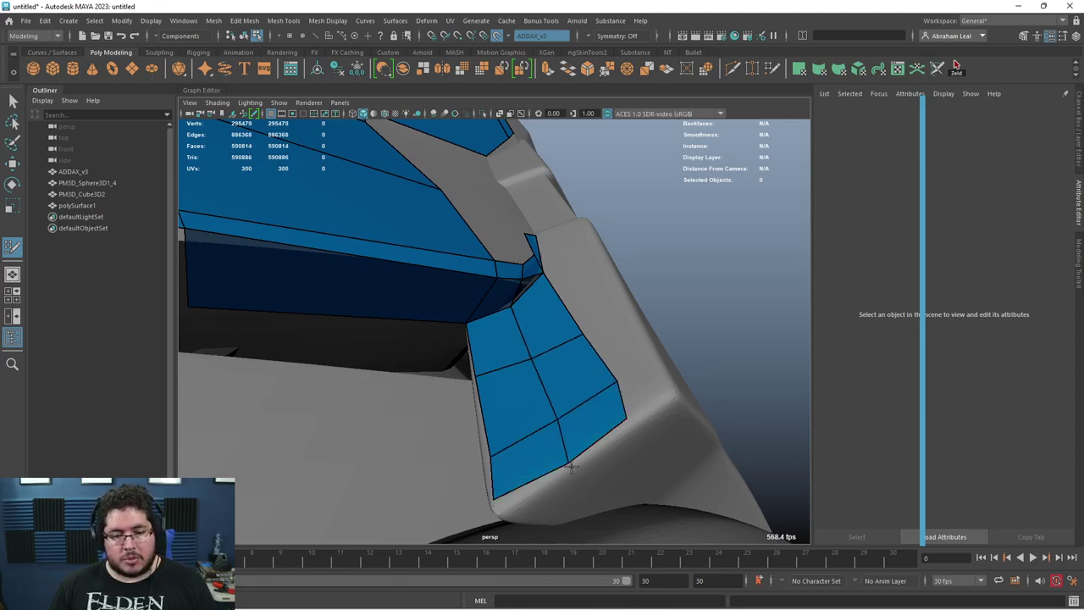
left_click_drag(624, 421, 634, 413)
right_click_drag(634, 413, 508, 417, "alt")
left_click_drag(508, 417, 427, 438, "alt")
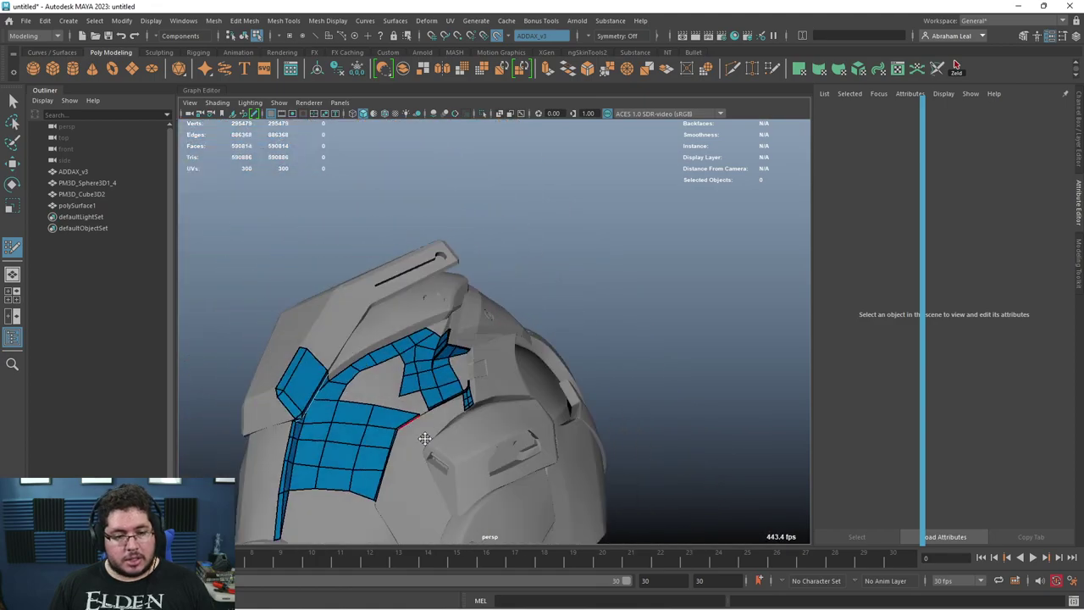
right_click_drag(426, 438, 536, 403, "alt")
left_click_drag(535, 404, 547, 393, "alt")
right_click_drag(548, 392, 572, 396, "alt")
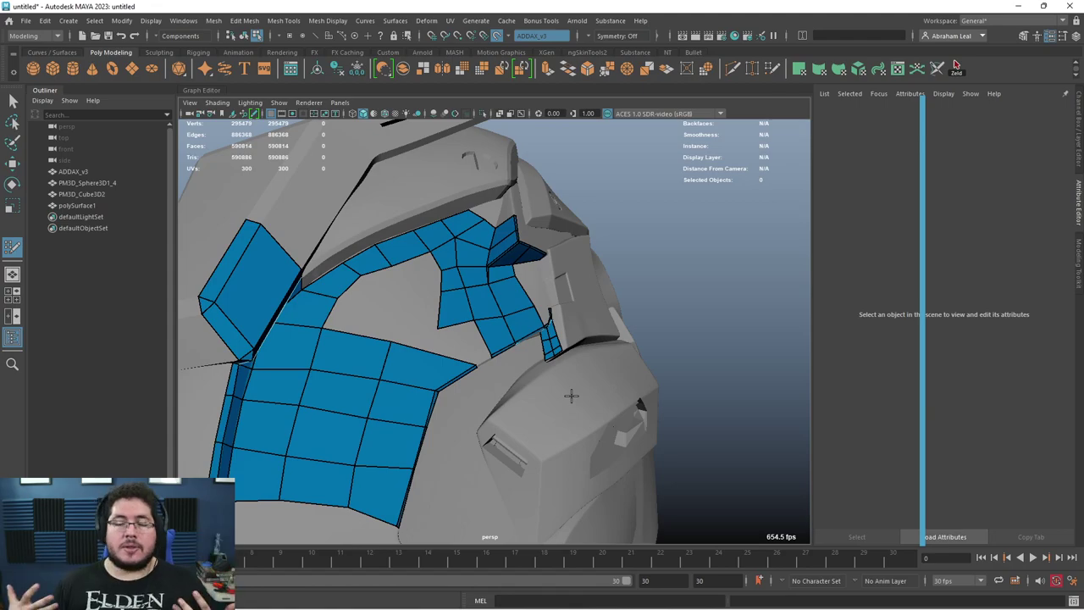
Step: Cover the slotted front face of the cheek block with two quads, and fit the lower middle vertex to the face's outer edge
right_click_drag(615, 398, 570, 378, "alt")
left_click_drag(569, 378, 547, 339, "alt")
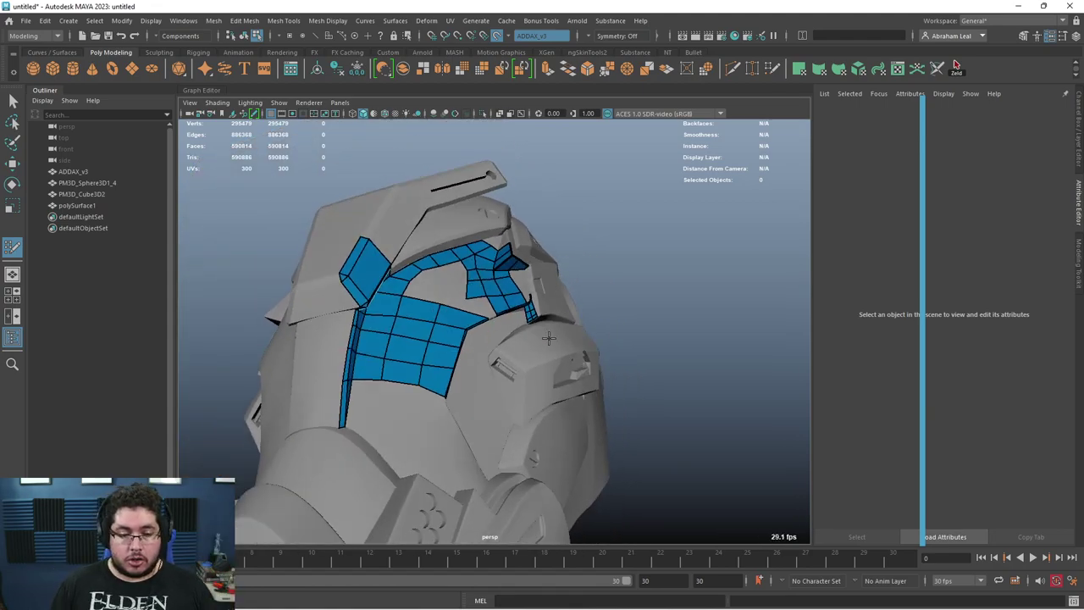
right_click_drag(548, 339, 662, 372, "alt")
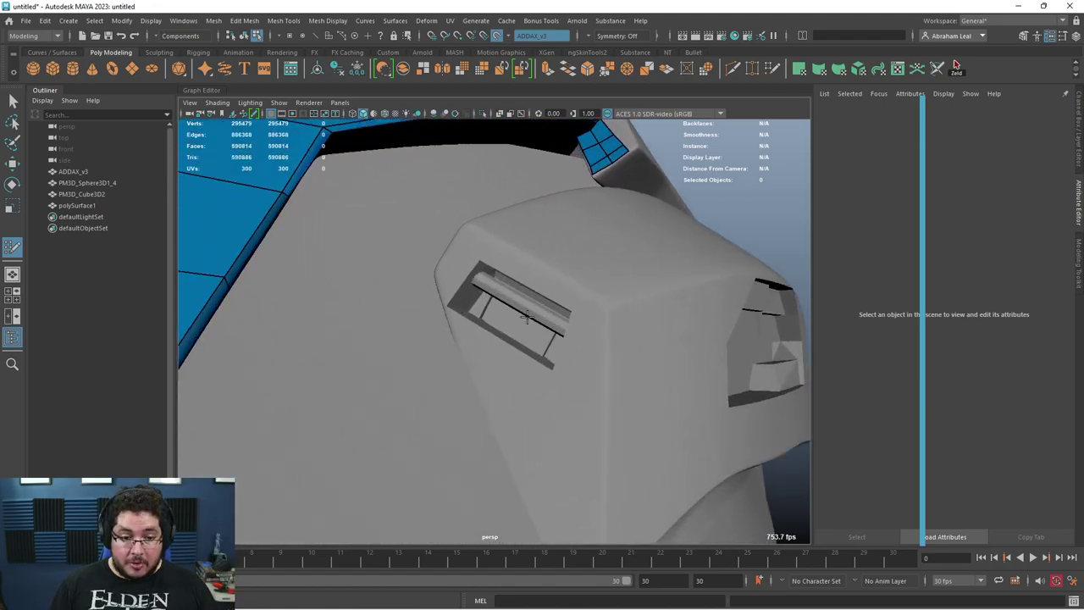
left_click_drag(498, 305, 513, 337, "alt")
mouse_move(514, 338)
right_mouse_down("alt")
mouse_move(550, 366)
mouse_move(497, 349)
right_mouse_up("alt")
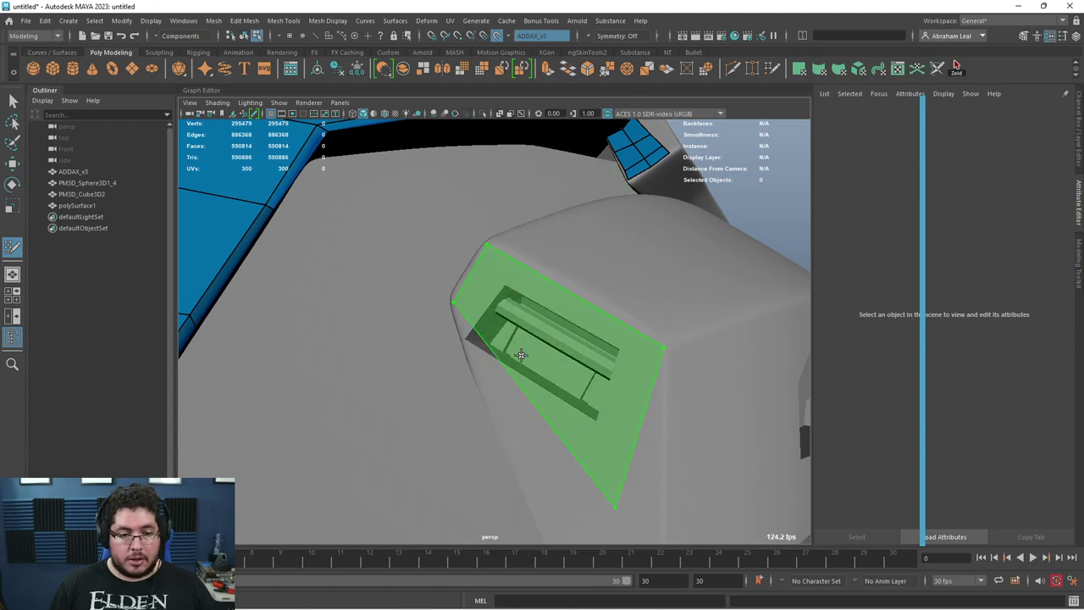
left_click(513, 398, "shift")
left_click_drag(534, 401, 494, 428)
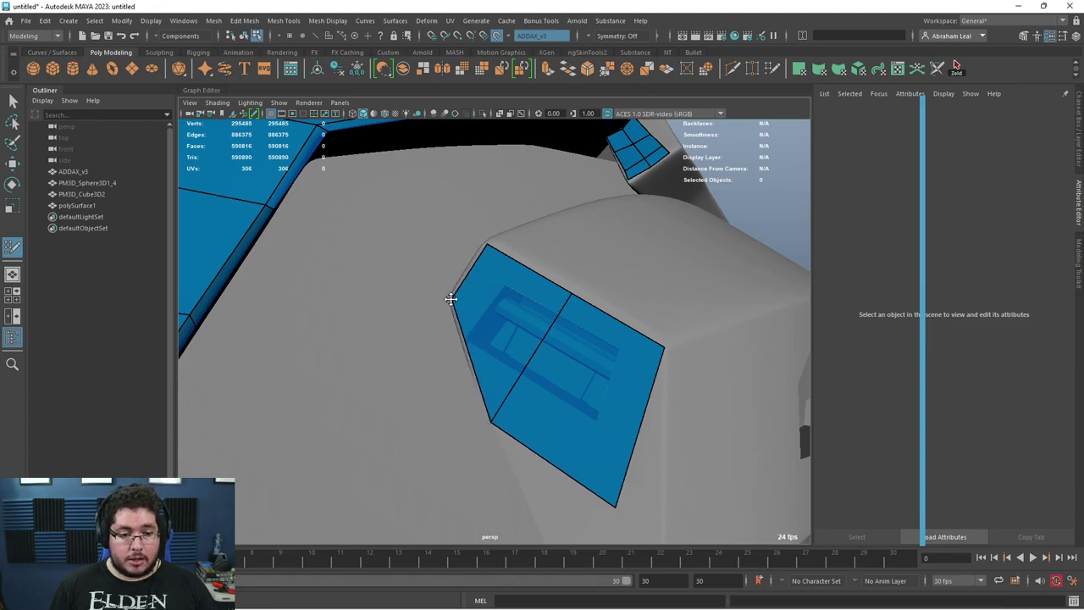
Step: Pull the patch's lower corner to the outer edge and add a third quad down to the face's narrow lower end
middle_click_drag(663, 455, 623, 353, "alt")
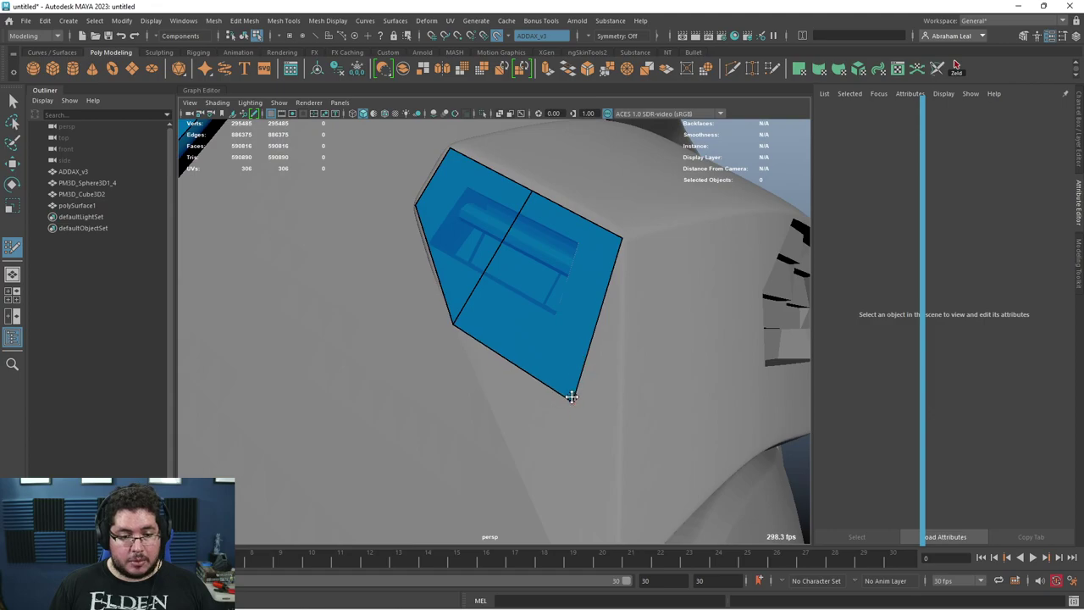
left_click_drag(571, 395, 512, 440)
middle_click_drag(544, 508, 535, 414, "alt")
left_click_drag(535, 413, 532, 428, "alt")
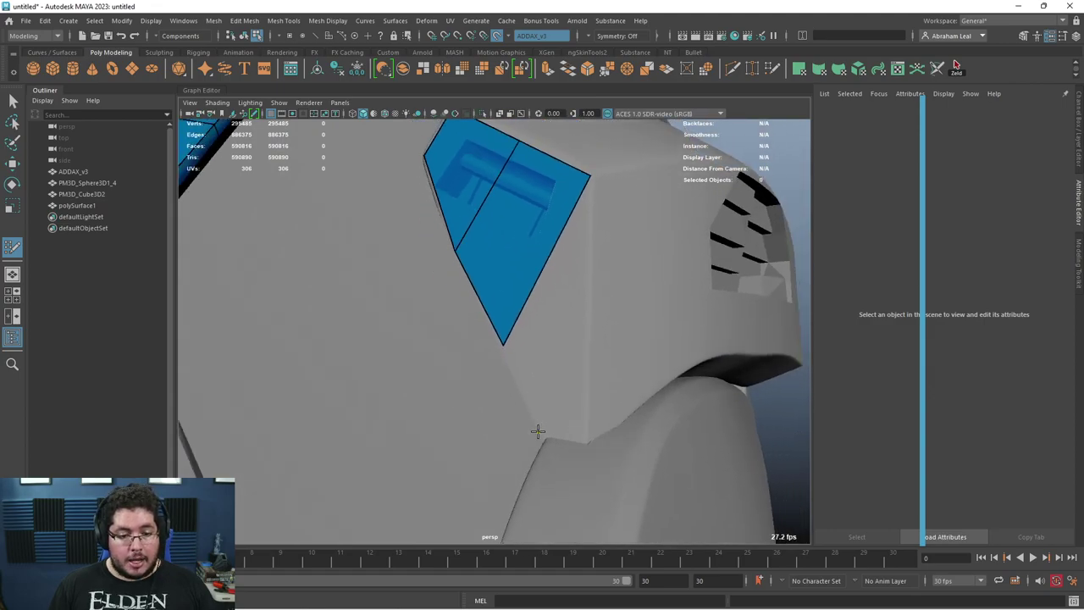
left_click(561, 358, "shift")
scroll(569, 331, "down", 4)
left_click_drag(568, 331, 581, 357, "alt")
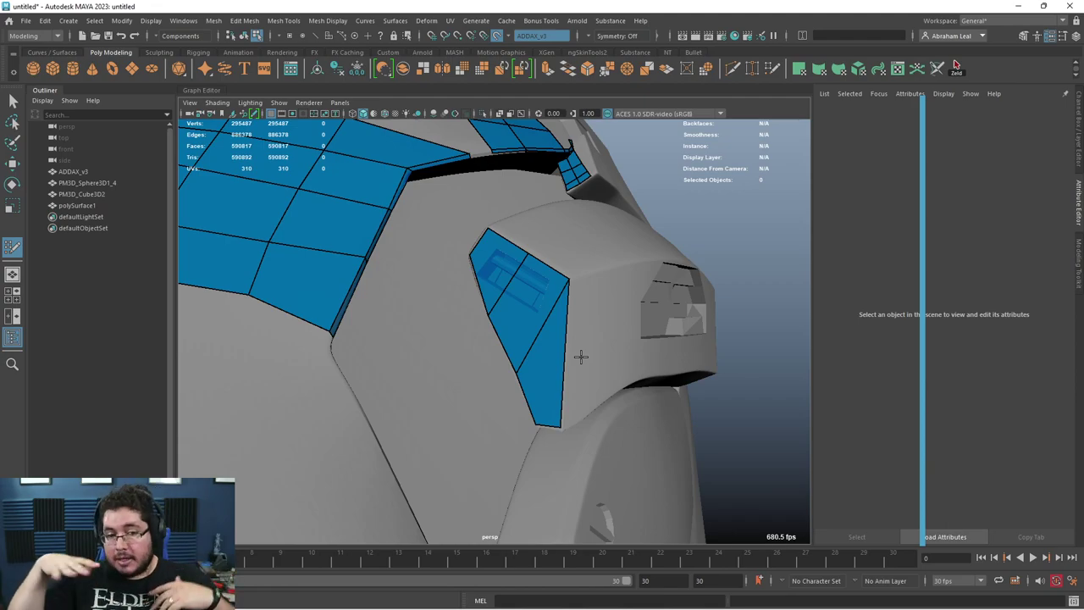
Step: Cover the vented long side of the cheek block with a row of three connected quads
left_click_drag(527, 335, 350, 318, "alt")
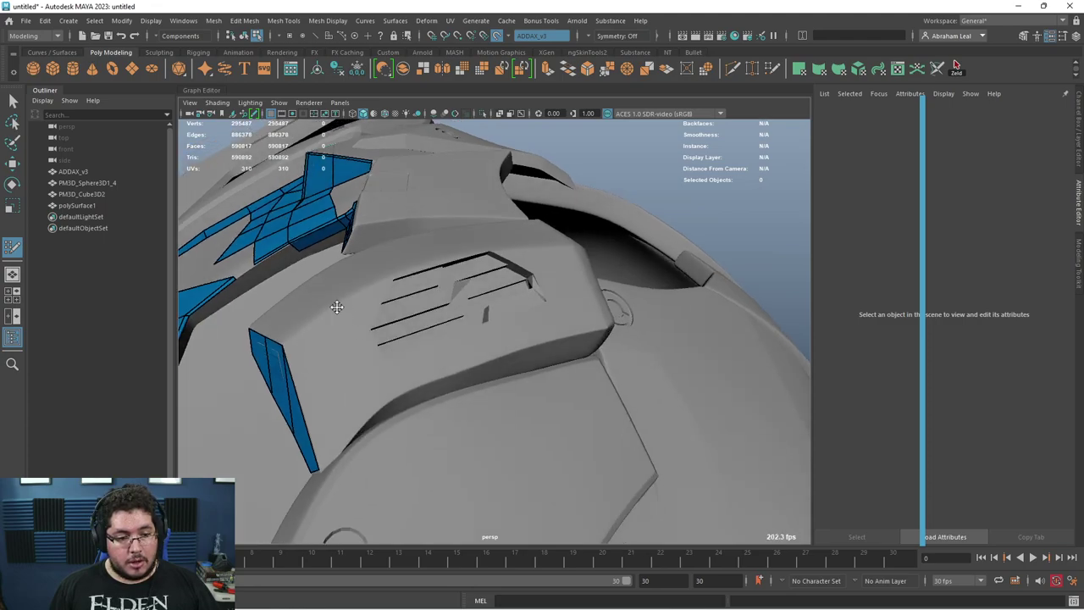
left_click(407, 319, "shift")
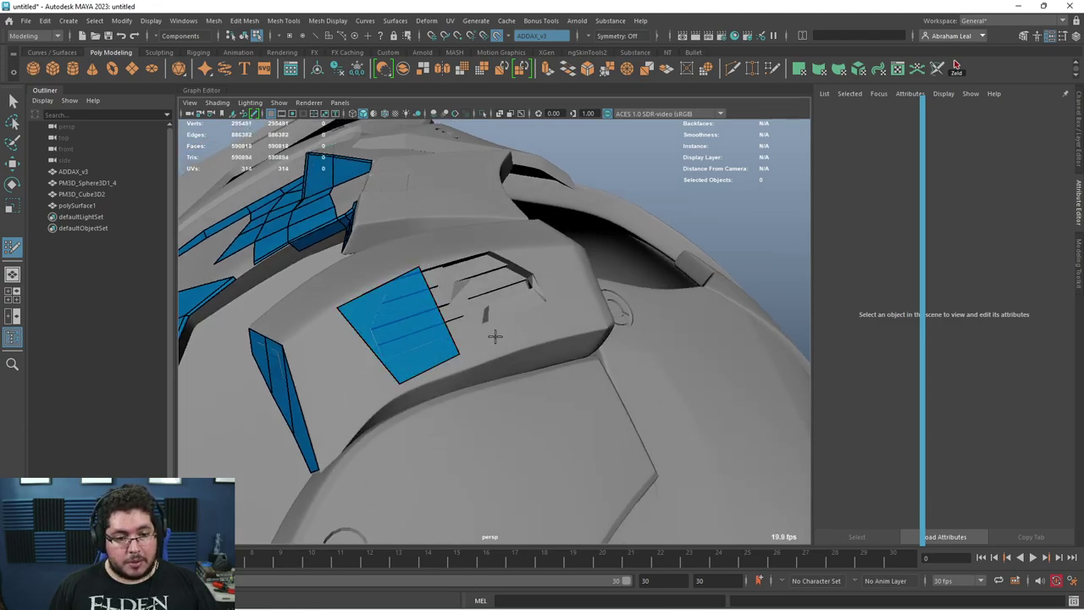
left_click(489, 281, "shift")
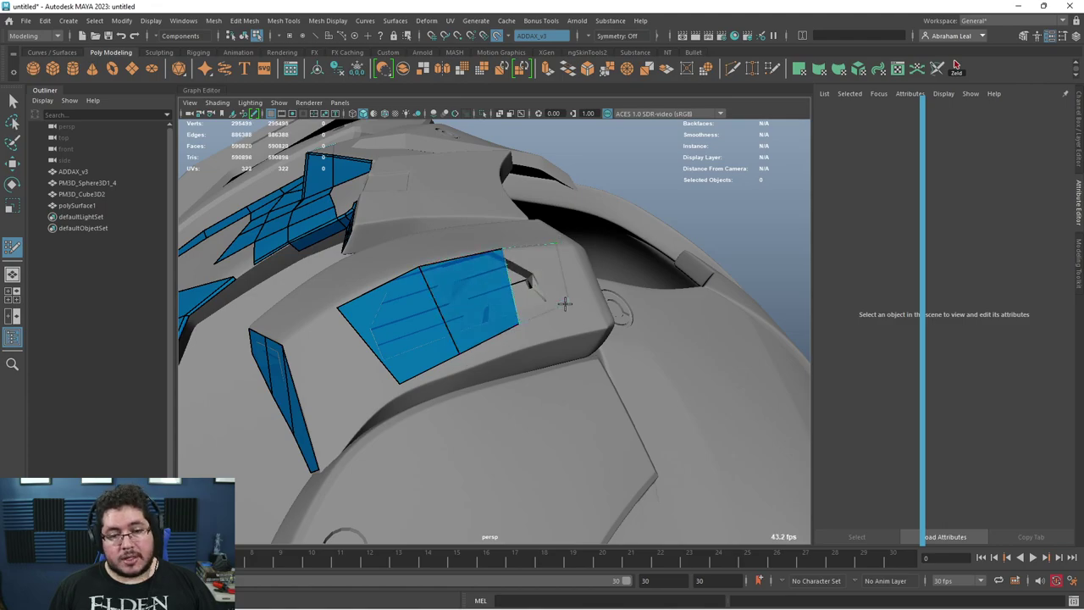
left_click(549, 277, "shift")
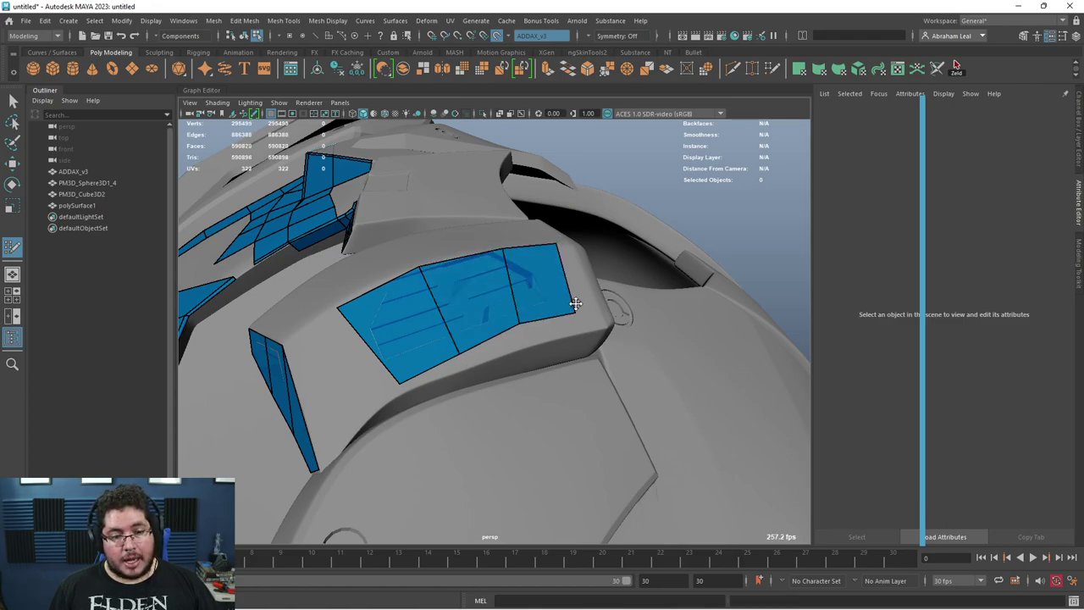
left_click_drag(575, 303, 626, 329, "alt")
Step: Restart Quad Draw on polySurface1 and cover the circle-perforated face of the block beside the chin with one quad
left_click_drag(526, 371, 492, 367, "alt")
right_click_drag(478, 340, 400, 346, "alt")
left_click_drag(415, 345, 552, 347, "alt")
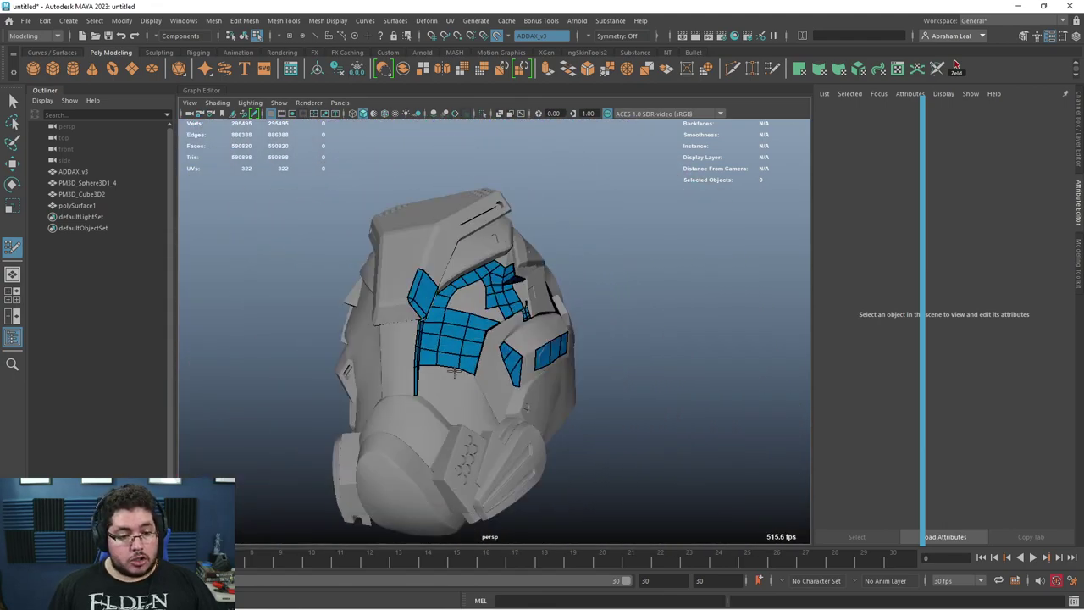
key("q")
right_click_drag(552, 337, 626, 307)
left_click(628, 312)
left_click_drag(629, 317, 524, 335, "alt")
left_click(478, 320)
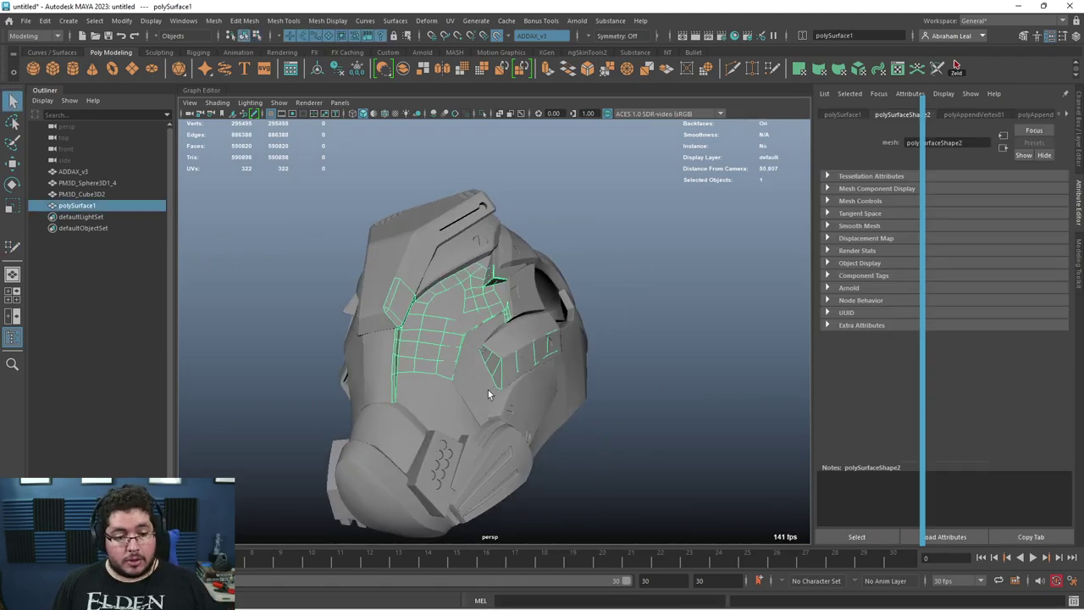
middle_click_drag(488, 392, 523, 271, "alt")
right_click_drag(522, 271, 588, 398, "alt")
left_click_drag(588, 397, 674, 265, "alt")
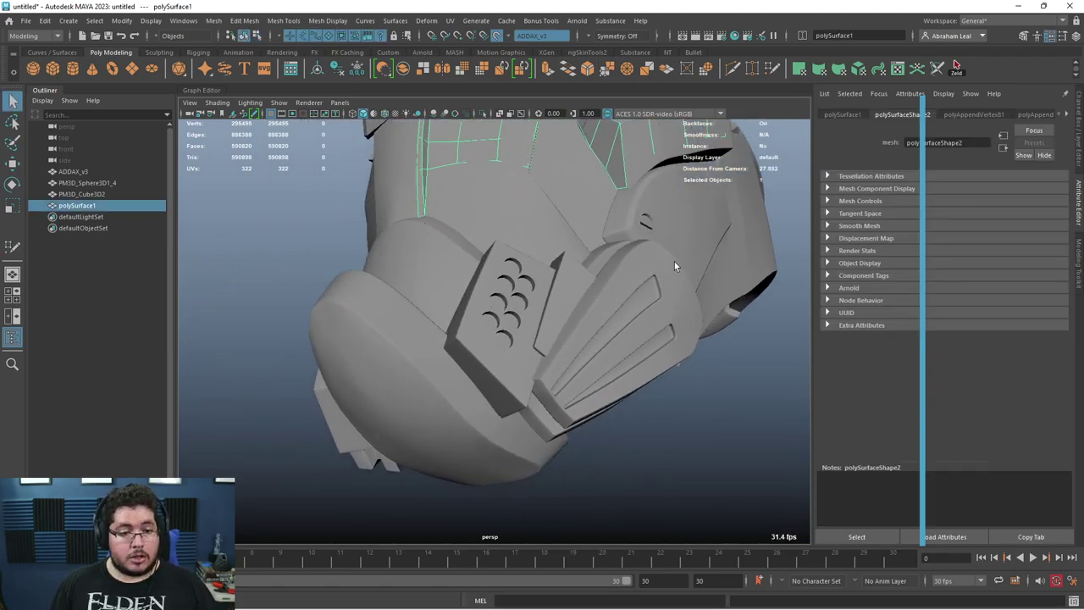
left_click(772, 68)
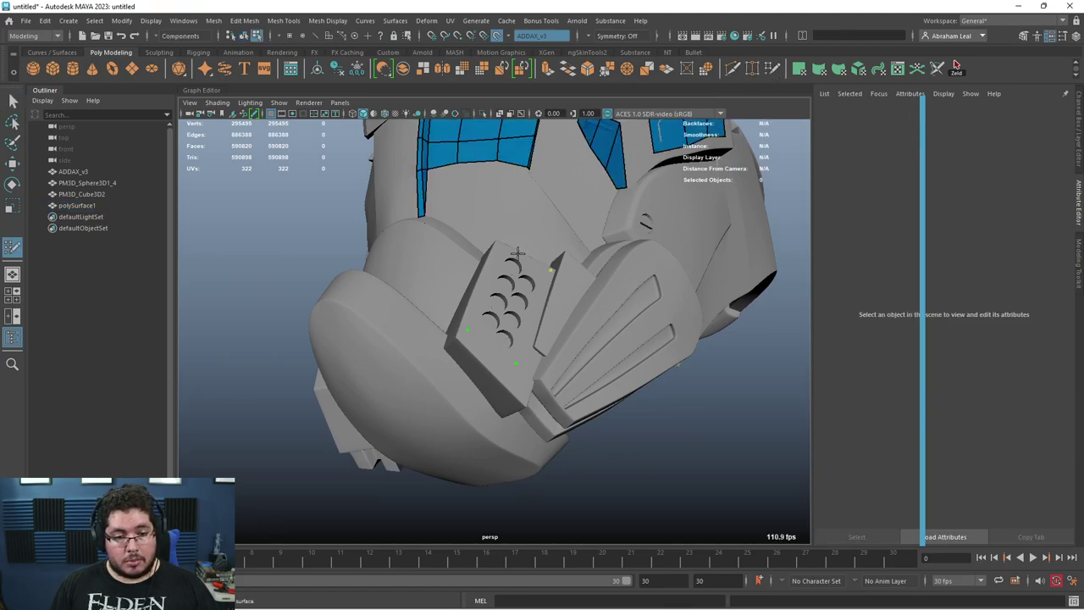
left_click(523, 286, "shift")
left_click_drag(552, 370, 394, 275, "alt")
right_click_drag(394, 276, 458, 283, "alt")
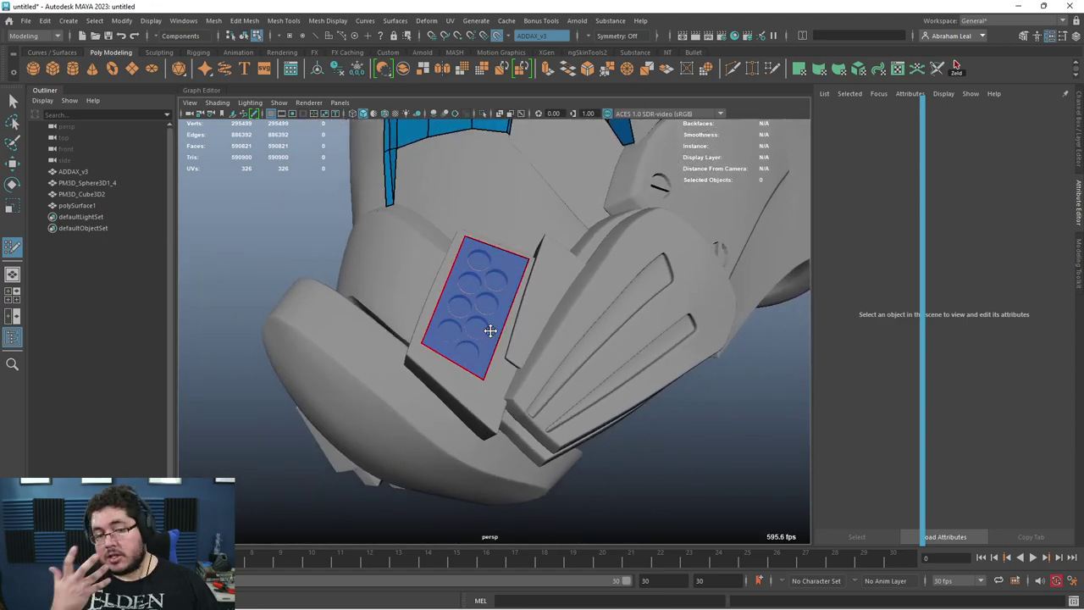
Step: Create a polygon sphere at the chin gap, at about Y 15.0 and Z 15.0, and turn off the live surface
mouse_move(490, 331)
left_mouse_down("alt")
mouse_move(491, 317)
mouse_move(672, 401)
mouse_move(503, 321)
mouse_move(469, 394)
mouse_move(370, 331)
mouse_move(364, 373)
mouse_move(418, 340)
left_mouse_up("alt")
key("q")
key("F8")
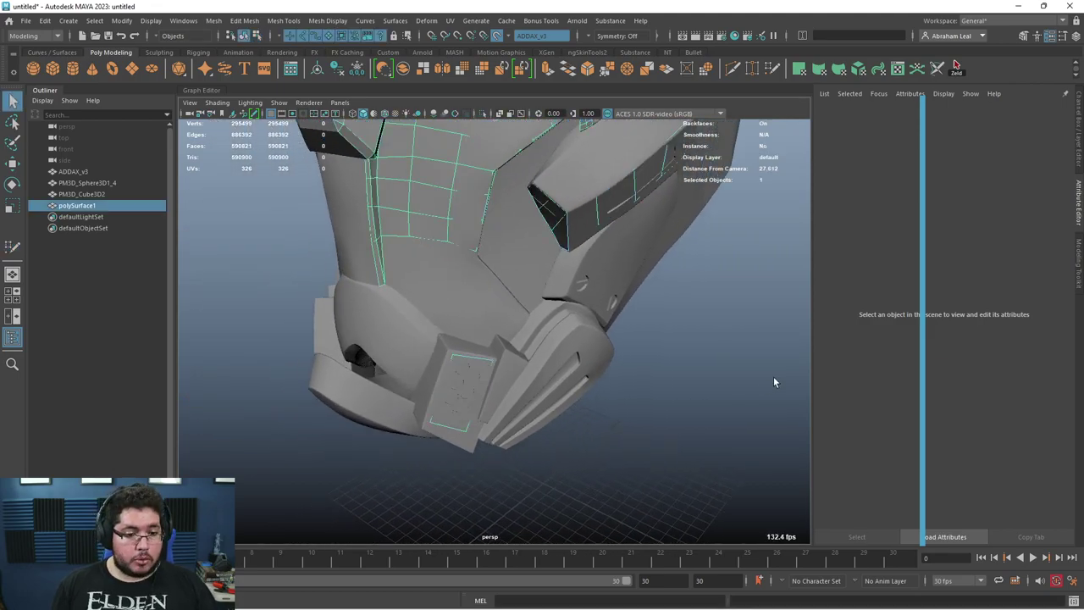
mouse_move(390, 416)
left_mouse_down("alt")
mouse_move(365, 486)
mouse_move(510, 445)
mouse_move(479, 378)
mouse_move(579, 348)
mouse_move(166, 229)
left_mouse_up("alt")
left_click(34, 69)
left_click_drag(326, 339, 415, 395, "alt")
key("w")
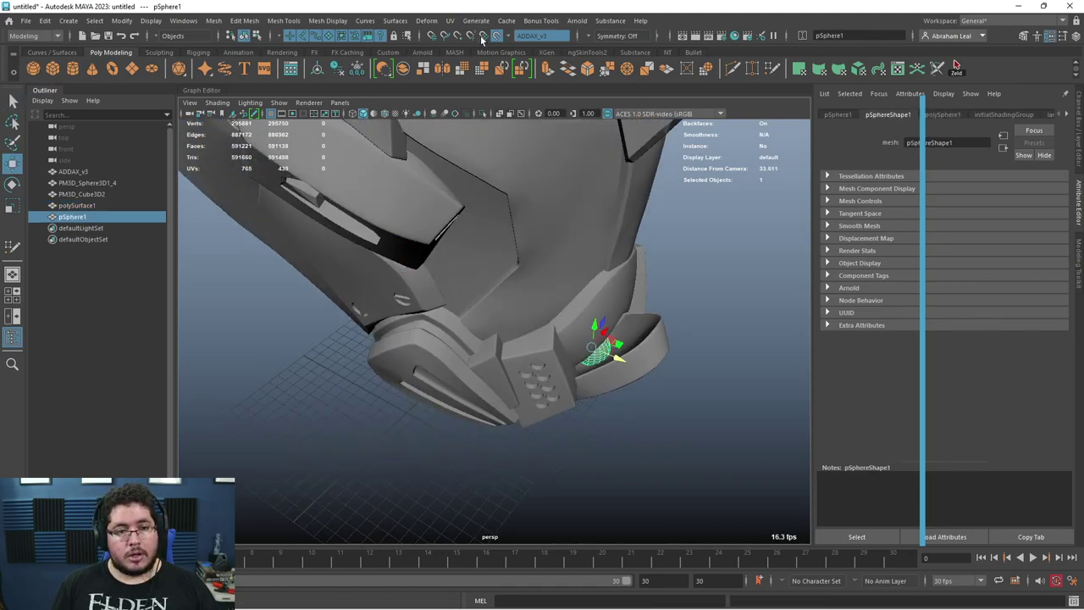
key("f")
key("ctrl+a")
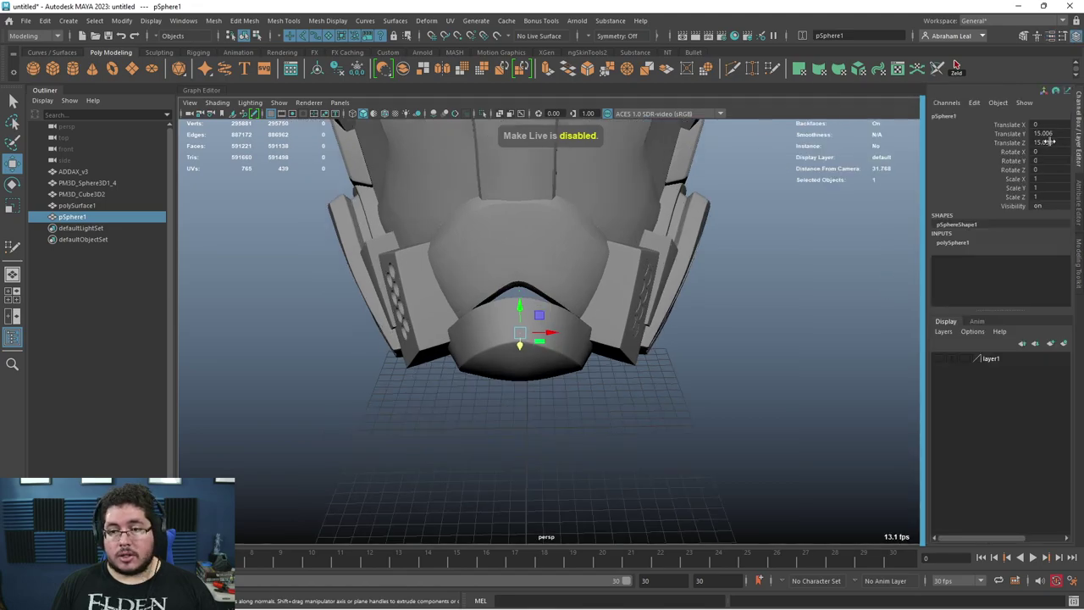
Step: Scale the sphere to about 3.09 in X and Y and 1.98 in Z, and rotate it to about -154.6° in X
left_click_drag(506, 342, 632, 358, "alt")
left_click_drag(632, 358, 532, 261, "alt")
key("e")
left_click_drag(670, 291, 662, 337, "alt")
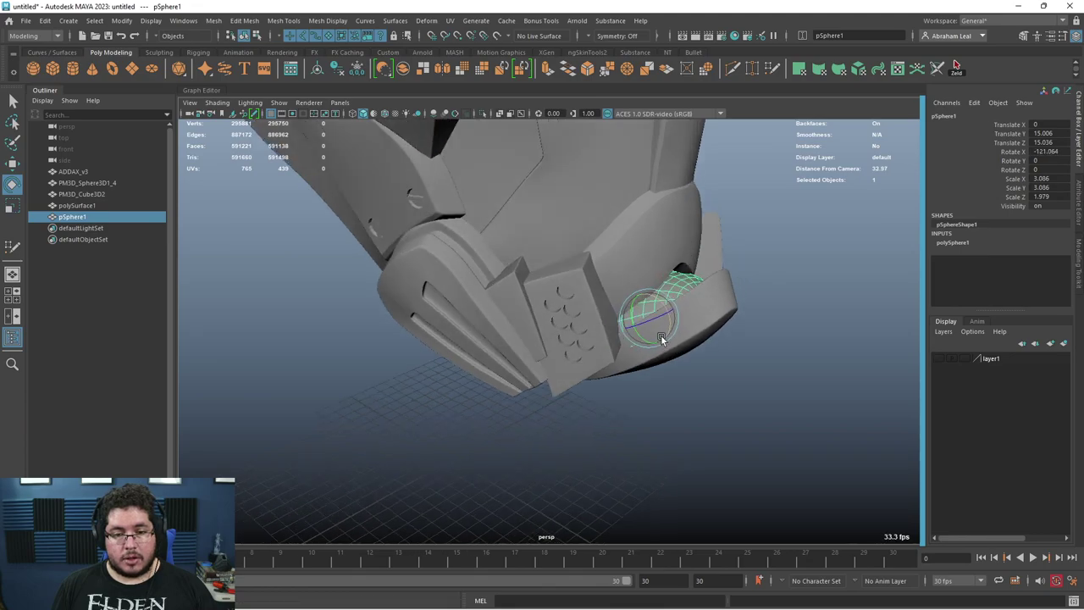
right_click_drag(661, 337, 701, 323, "alt")
left_click_drag(701, 323, 694, 298)
left_click_drag(707, 306, 609, 319, "alt")
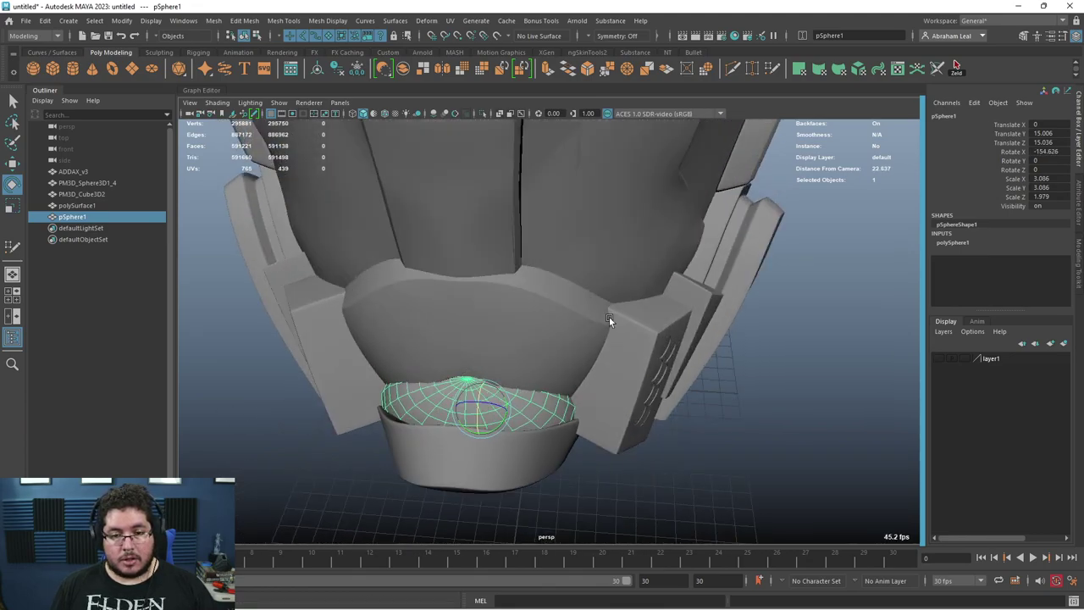
Step: Resize the sphere to about 2.47 in X and 1.22 in Z, and shift it to about Y 15.20, Z 14.62 inside the gap
middle_click_drag(609, 319, 651, 266, "alt")
right_click_drag(651, 266, 659, 394, "alt")
key("r")
left_click_drag(555, 353, 545, 398)
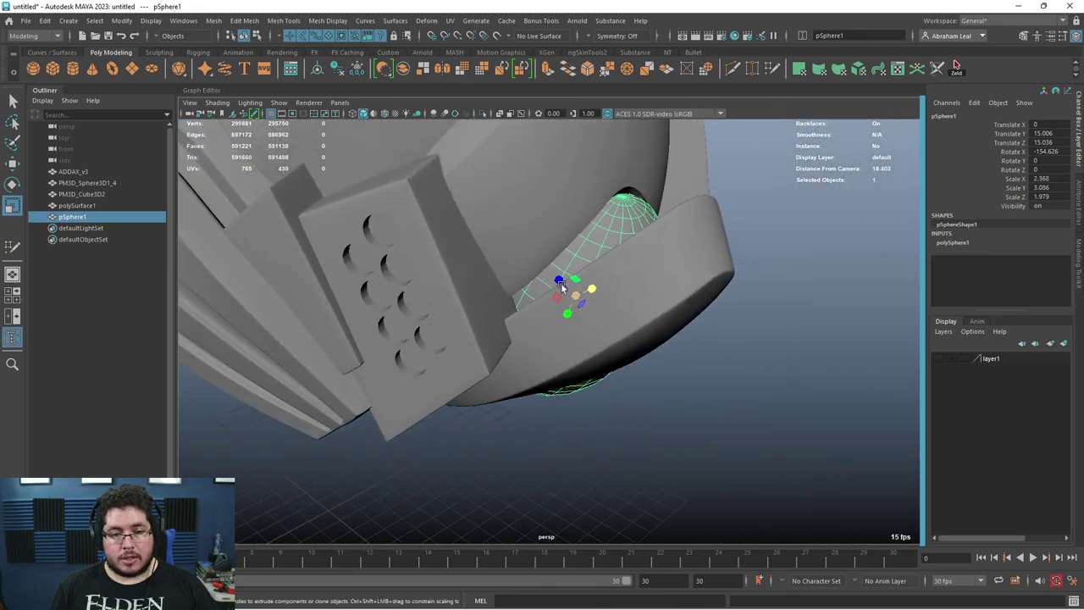
left_click_drag(560, 288, 441, 284)
key("w")
left_click(665, 425)
left_click_drag(666, 426, 605, 403, "alt")
left_click(477, 272)
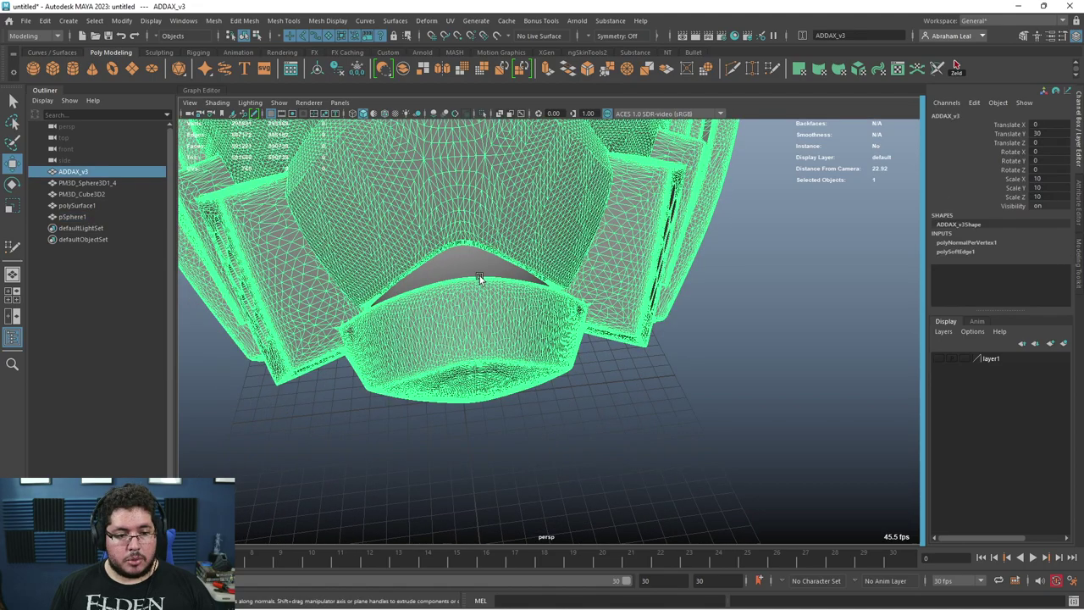
left_click(440, 284)
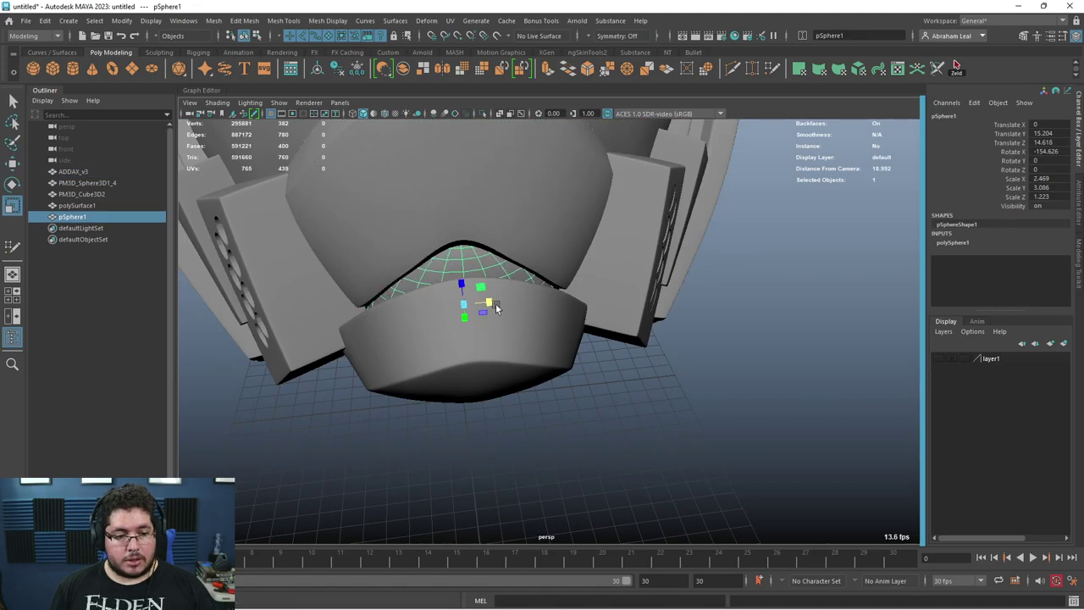
Step: Smooth the sphere's mesh
left_click(481, 247)
left_click(460, 243)
left_click(214, 22)
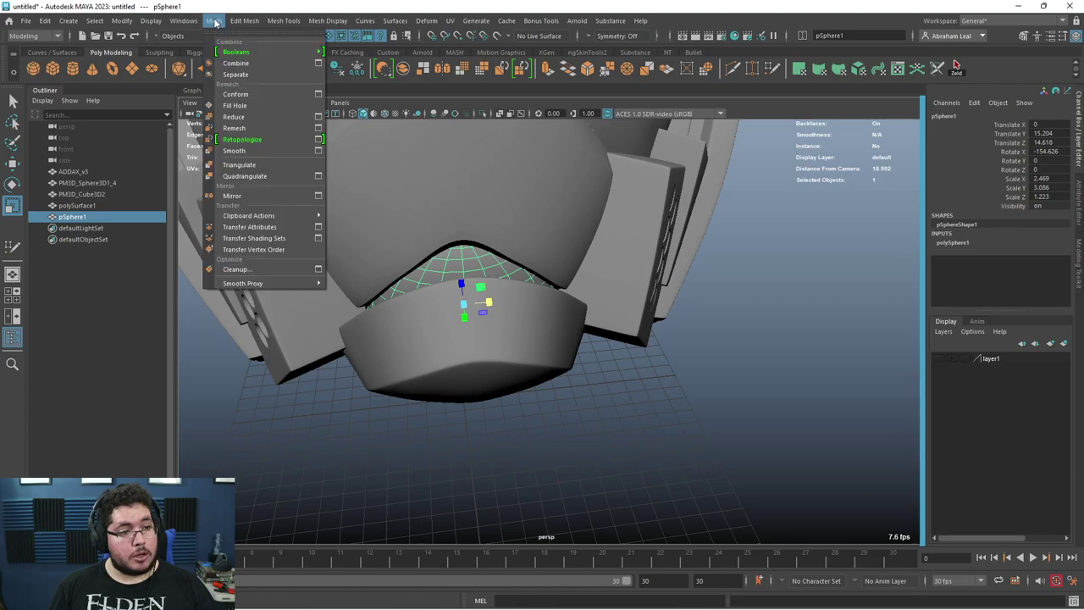
left_click(234, 151)
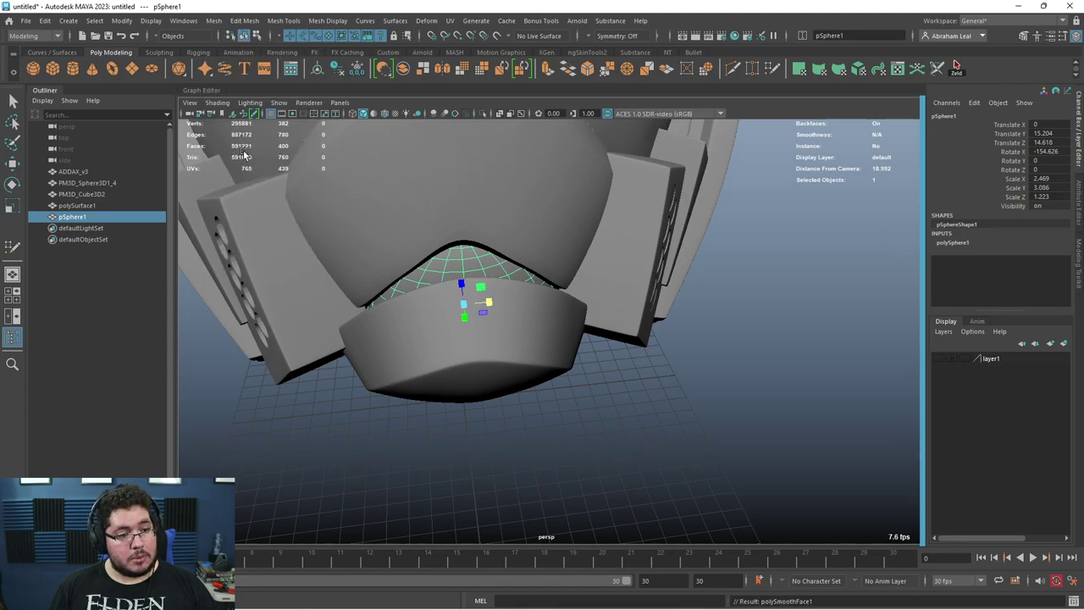
Step: Select the head mesh ADDAX_v3 together with the sphere and combine them into one mesh
left_click(590, 383)
left_click_drag(468, 260, 507, 216)
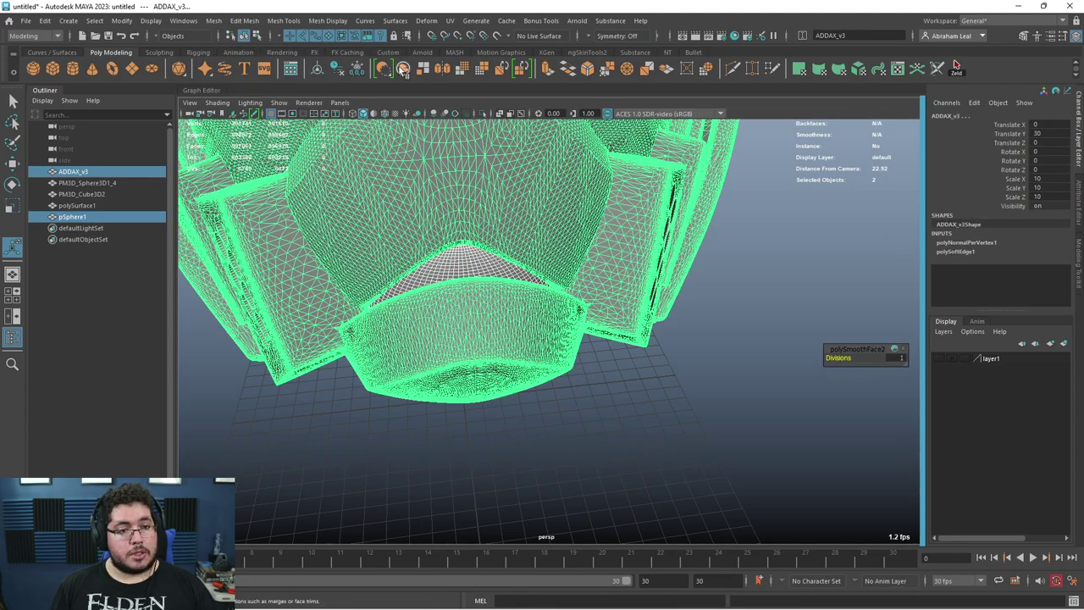
left_click(732, 402)
mouse_move(707, 404)
left_mouse_down("alt")
mouse_move(781, 405)
mouse_move(624, 354)
mouse_move(681, 300)
mouse_move(575, 402)
mouse_move(567, 295)
mouse_move(559, 404)
mouse_move(547, 377)
mouse_move(584, 373)
left_mouse_up("alt")
left_click(624, 354)
scroll(547, 377, "up", 4)
left_click_drag(314, 303, 542, 322, "alt")
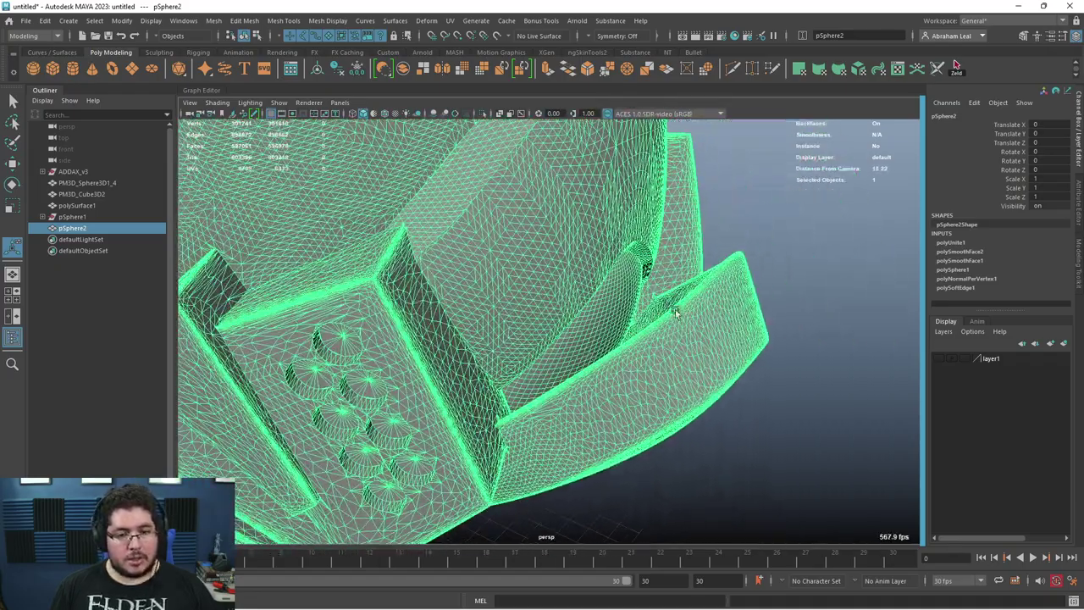
Step: Select the sphere's faces within the combined mesh and try to reposition them inside the chin gap
right_click_drag(649, 266, 645, 297)
left_click(629, 296)
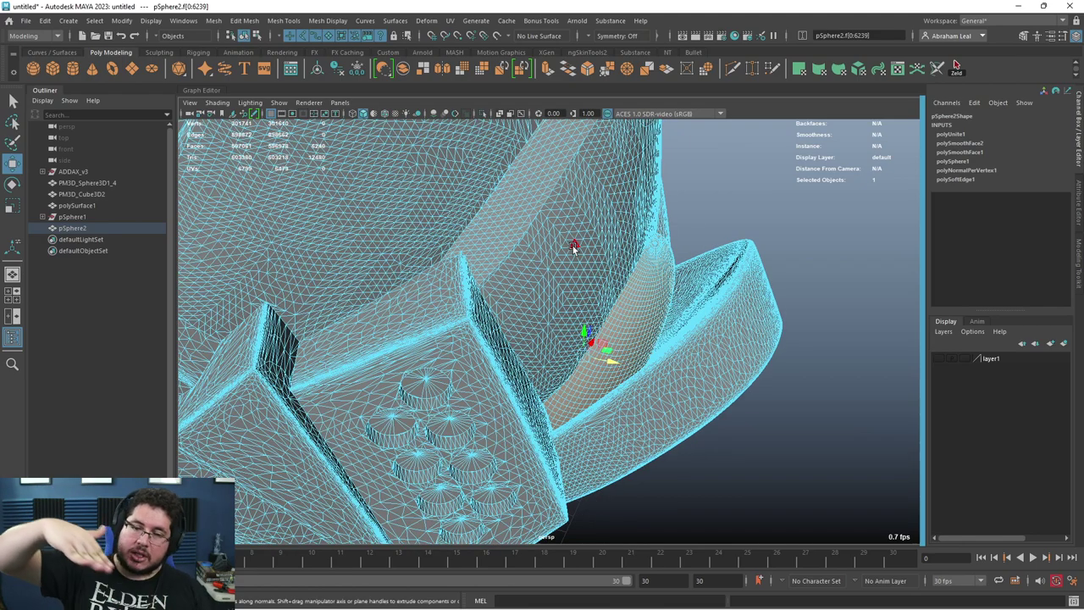
left_click_drag(602, 237, 602, 250, "alt")
left_click_drag(591, 367, 636, 339)
key("e")
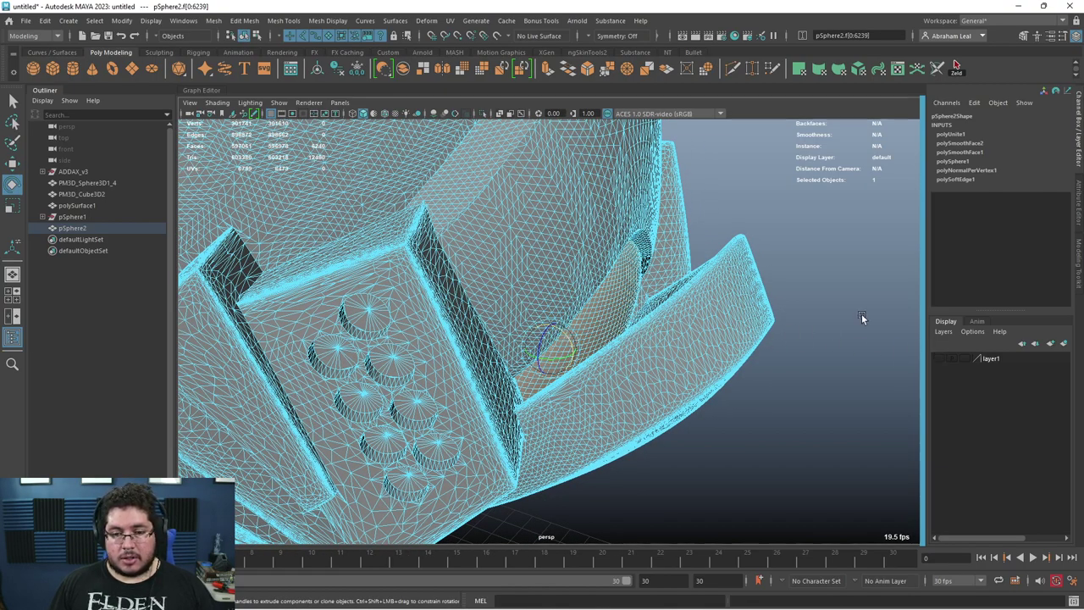
Step: Undo the face edits and the combine to separate the sphere from the head, and clear the selection
left_click_drag(637, 415, 686, 425, "alt")
left_click(685, 425)
key("ctrl+z")
key("ctrl+z")
key("ctrl+z")
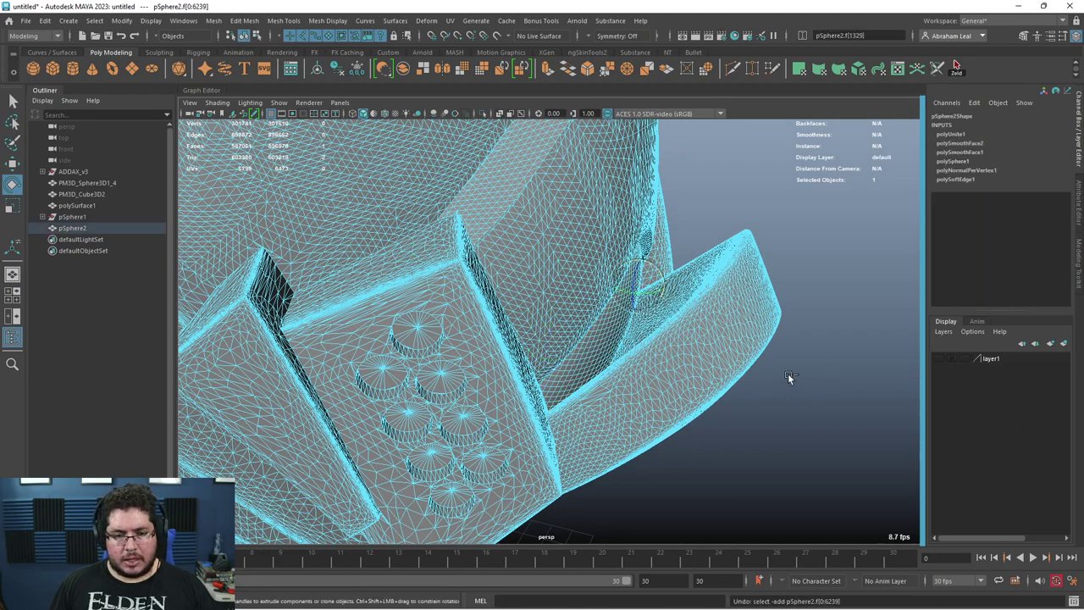
left_click(804, 377)
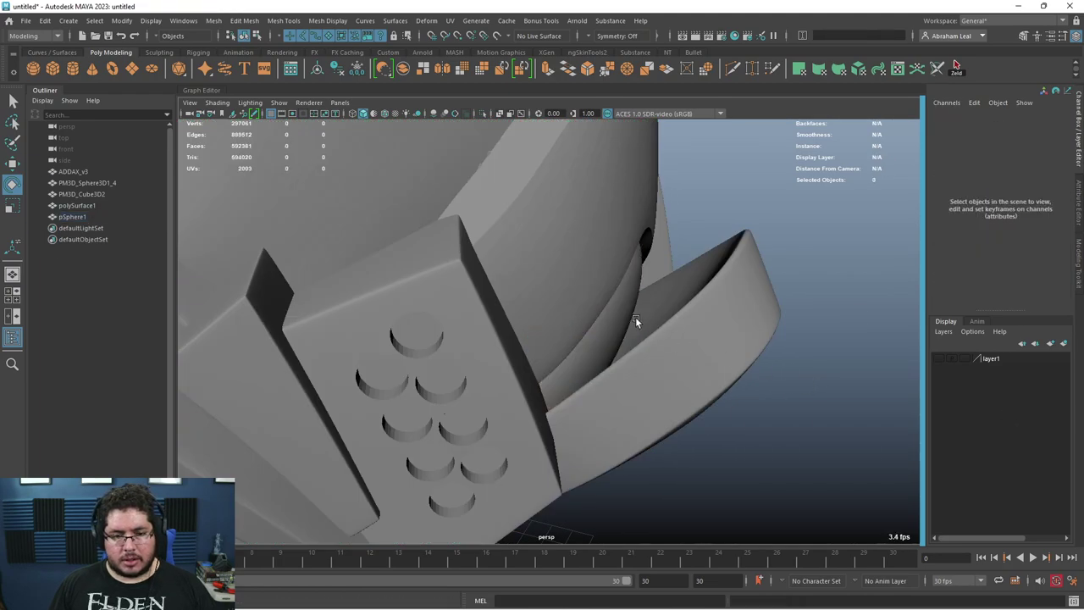
Step: Scale the sphere in the chin gap to 2.044 on X and 1.745 on Z, and adjust its depth behind the chin guard
left_click(631, 317)
key("w")
left_click_drag(690, 335, 588, 373, "alt")
key("w")
left_click_drag(525, 344, 562, 341)
key("r")
key("r")
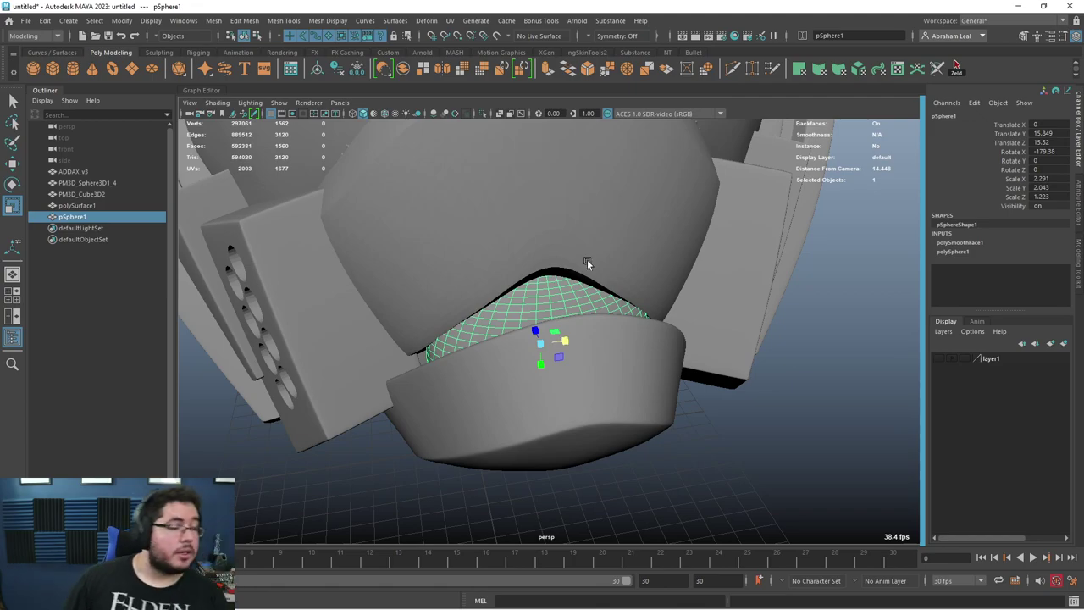
left_click_drag(567, 320, 675, 349, "alt")
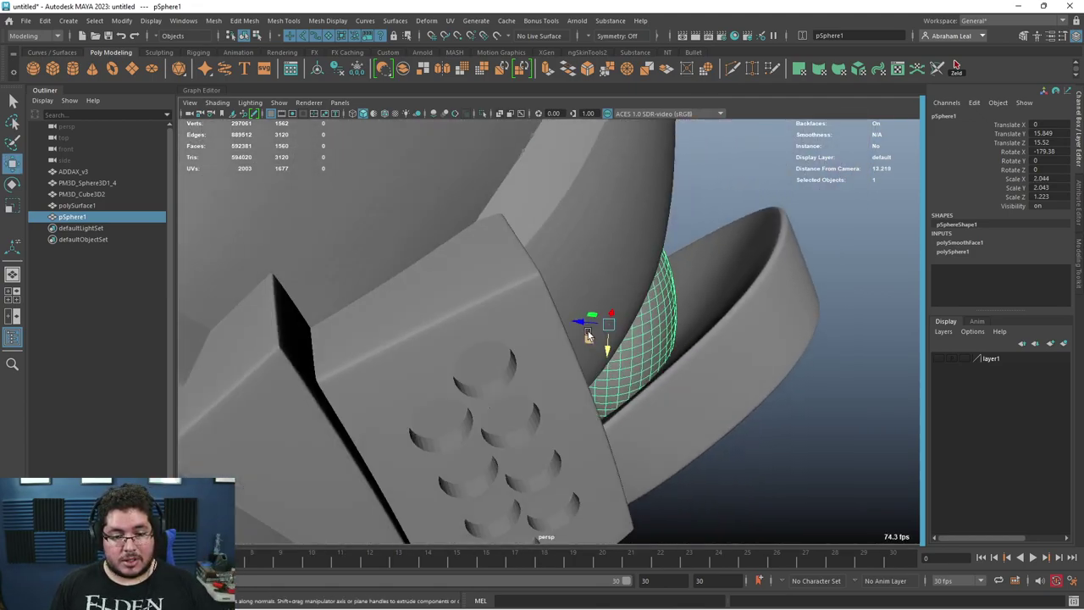
left_click_drag(581, 329, 391, 329)
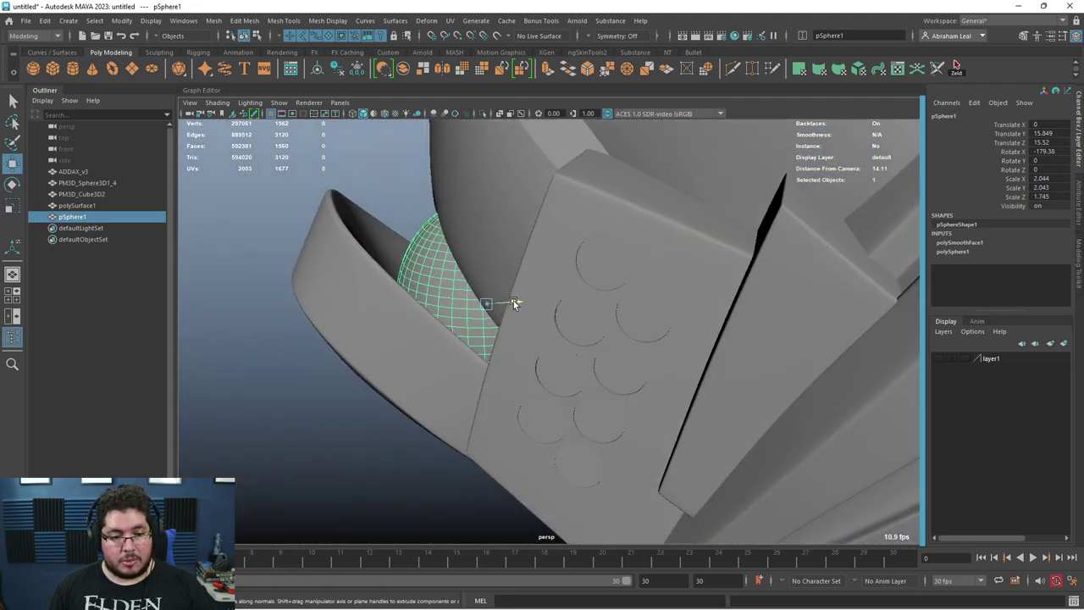
left_click_drag(514, 303, 507, 302)
Step: Try a further resize of the sphere in the chin gap, and clear the selection
left_click_drag(507, 303, 744, 445, "alt")
left_click(479, 340, "shift")
key("ctrl+z")
left_click(744, 446)
left_click_drag(735, 390, 566, 352, "alt")
left_click(539, 337)
key("r")
left_click(672, 429)
left_click_drag(672, 429, 474, 371, "alt")
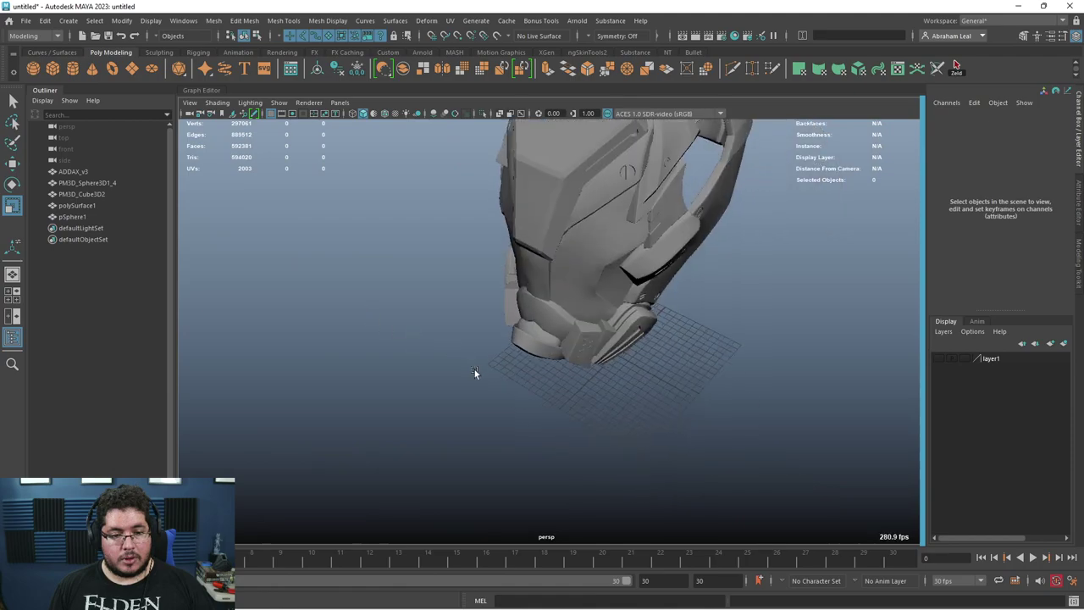
right_click_drag(474, 371, 628, 407, "alt")
left_click_drag(628, 407, 552, 408, "alt")
Step: Undo the last sphere edits, readjust the sphere inside the chin gap, and deselect it
key("ctrl+z")
key("ctrl+z")
key("ctrl+z")
key("ctrl+z")
left_click(560, 365)
left_click_drag(562, 359, 678, 365)
left_click(740, 410)
Step: Create a polygon cube in front of the chin, scaled uniformly to 2.921
left_click(52, 68)
left_click_drag(542, 364, 669, 444, "alt")
key("r")
key("w")
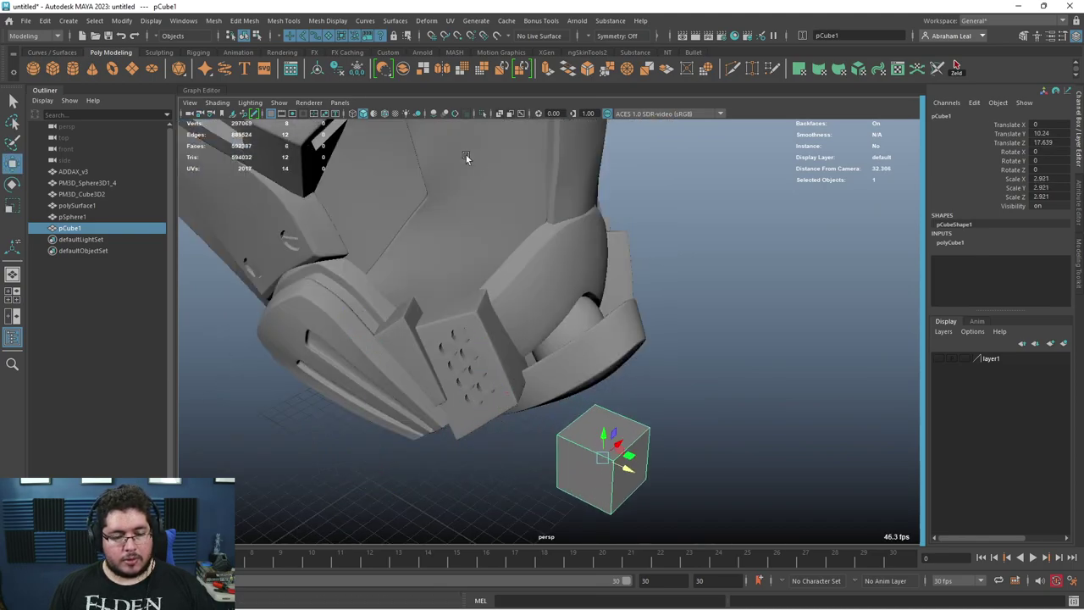
Step: Bevel the cube with a fraction of 0.06 and 2 segments
left_click(586, 73)
left_click_drag(844, 367, 850, 367)
left_click_drag(845, 360, 835, 363)
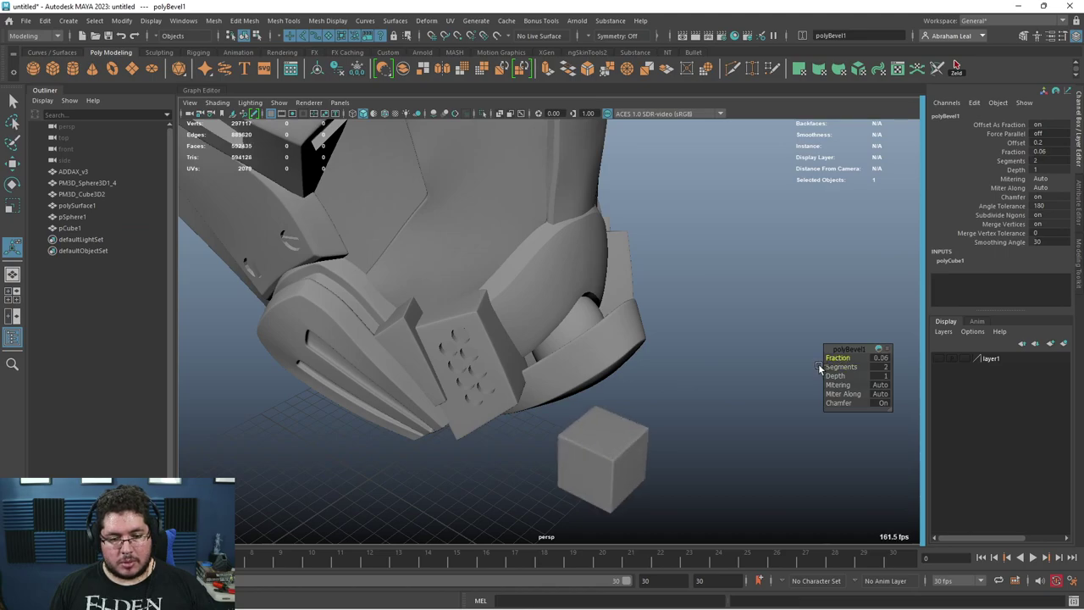
Step: Move the bevelled cube into the chin gap beside the sphere and scale it uniformly to 1.606
left_click(629, 469)
key("w")
left_click_drag(602, 458, 409, 438)
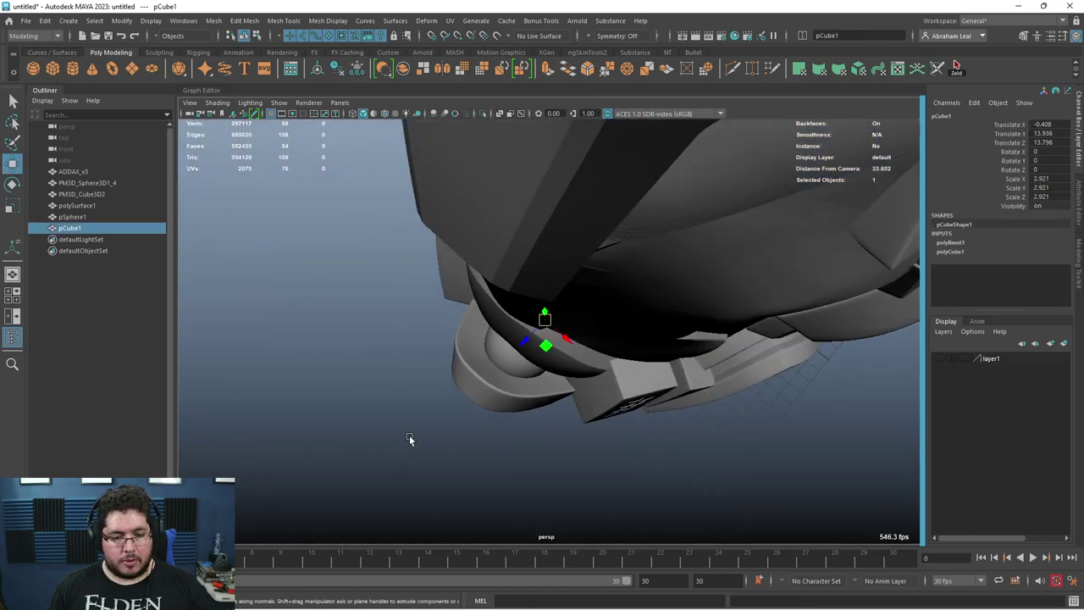
left_click_drag(530, 322, 452, 305)
left_click_drag(452, 305, 434, 377, "alt")
key("r")
right_click_drag(434, 377, 534, 308, "alt")
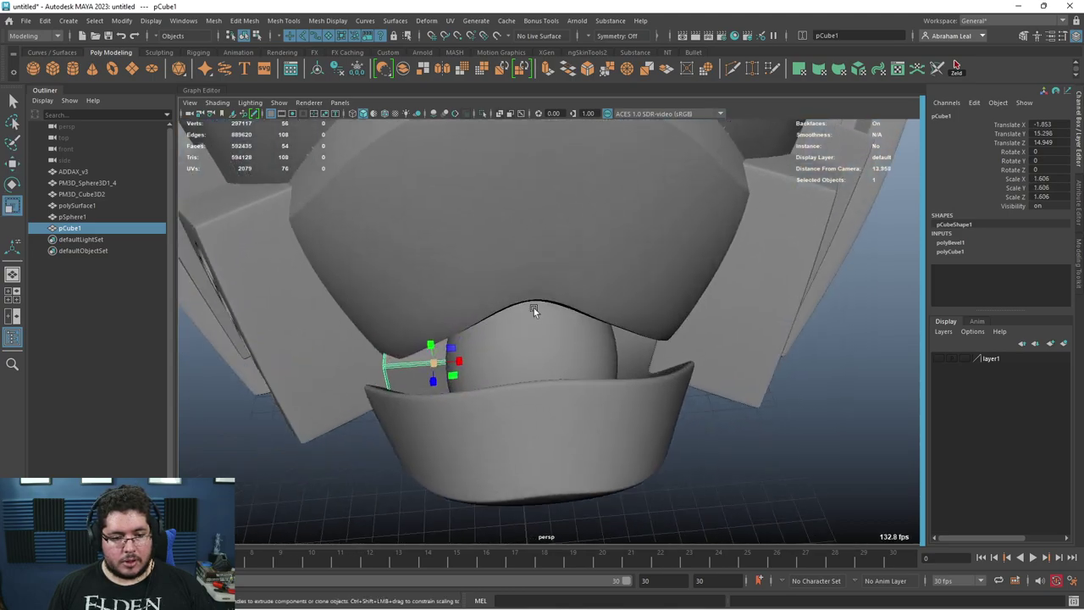
Step: Rotate the cube about 31.6 degrees on Y, stretch it to 2.16 on Z, and fit it into the gap beside the sphere
left_click_drag(534, 308, 528, 380, "alt")
left_click_drag(528, 380, 558, 378, "alt")
key("w")
key("e")
key("w")
left_click(711, 527)
left_click_drag(712, 526, 725, 552, "alt")
Step: Mirror the cube across the world X axis to fill the other side of the chin gap, and check the result
left_click(499, 399)
right_click(497, 396, "shift")
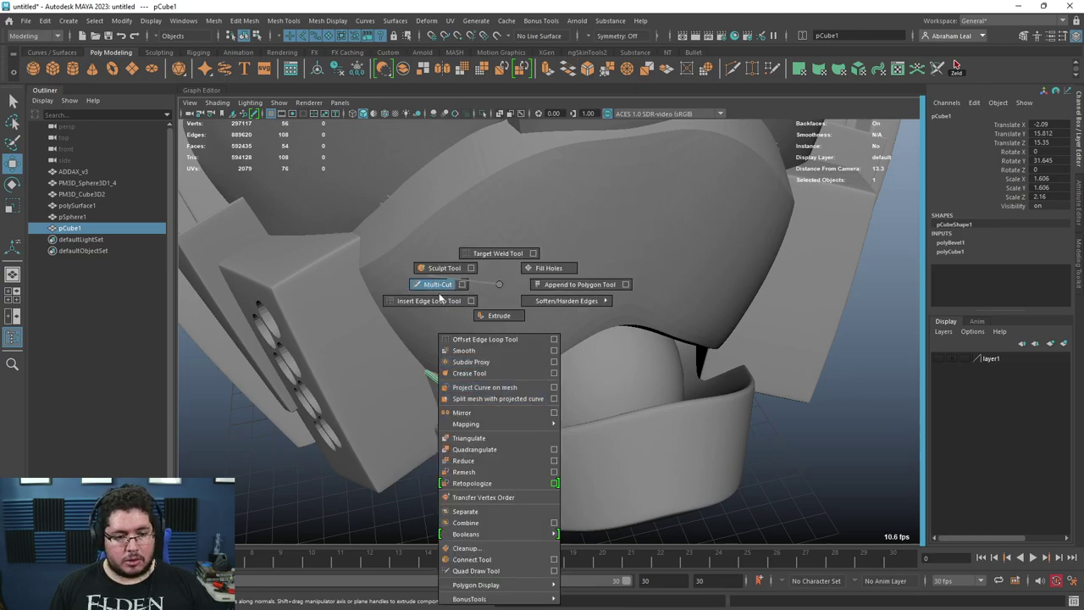
left_click(554, 413)
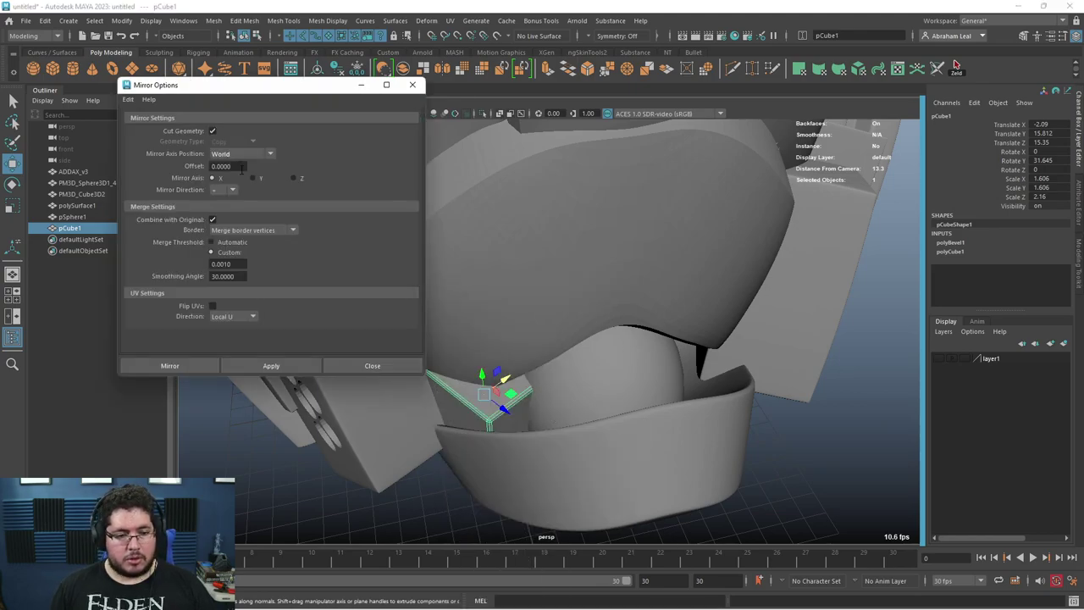
left_click(286, 370)
left_click_drag(705, 431, 826, 500, "alt")
left_click(839, 512)
right_click_drag(817, 440, 466, 363, "alt")
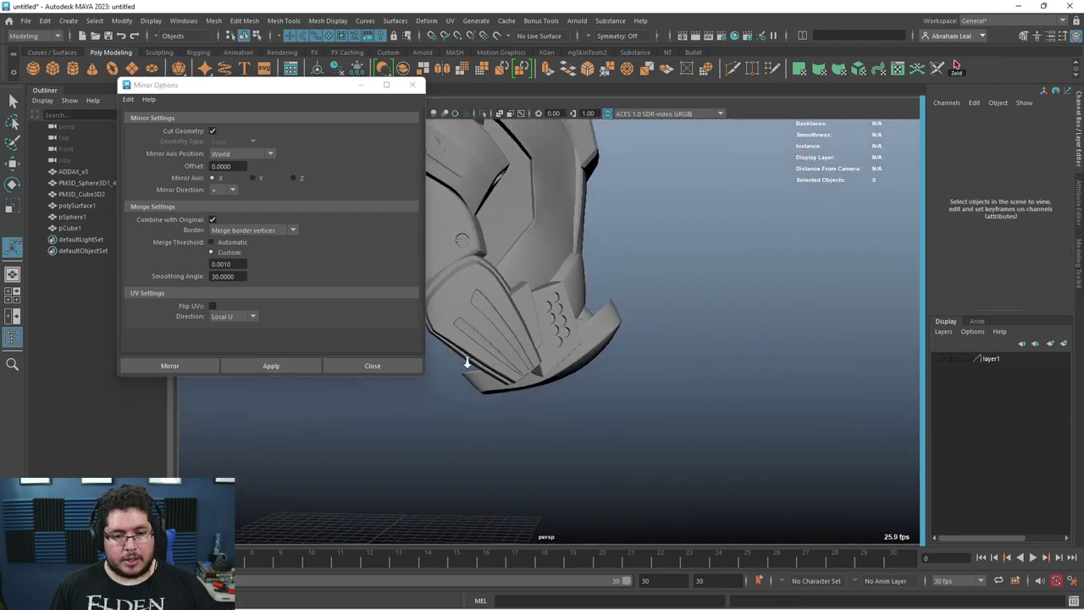
left_click_drag(466, 363, 601, 360, "alt")
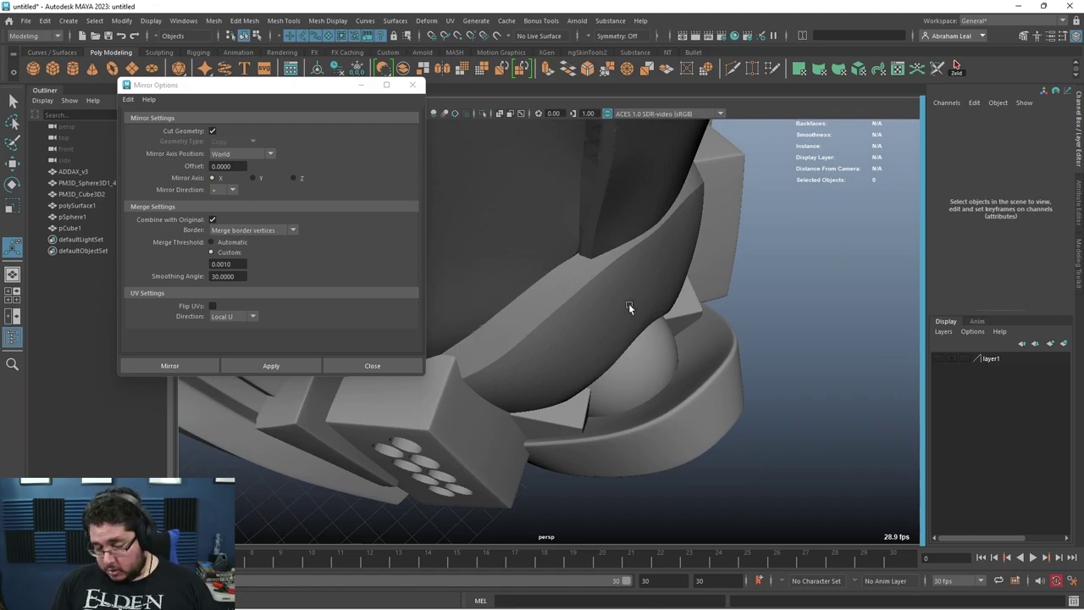
scroll(627, 303, "down", 3)
left_click_drag(624, 300, 544, 360, "alt")
left_click(414, 87)
Step: Select the retopology mesh polySurface1 and activate Quad Draw on it
left_click(543, 361)
left_click(634, 359)
mouse_move(633, 358)
left_mouse_down("alt")
mouse_move(693, 365)
mouse_move(561, 342)
left_mouse_up("alt")
left_click(528, 256)
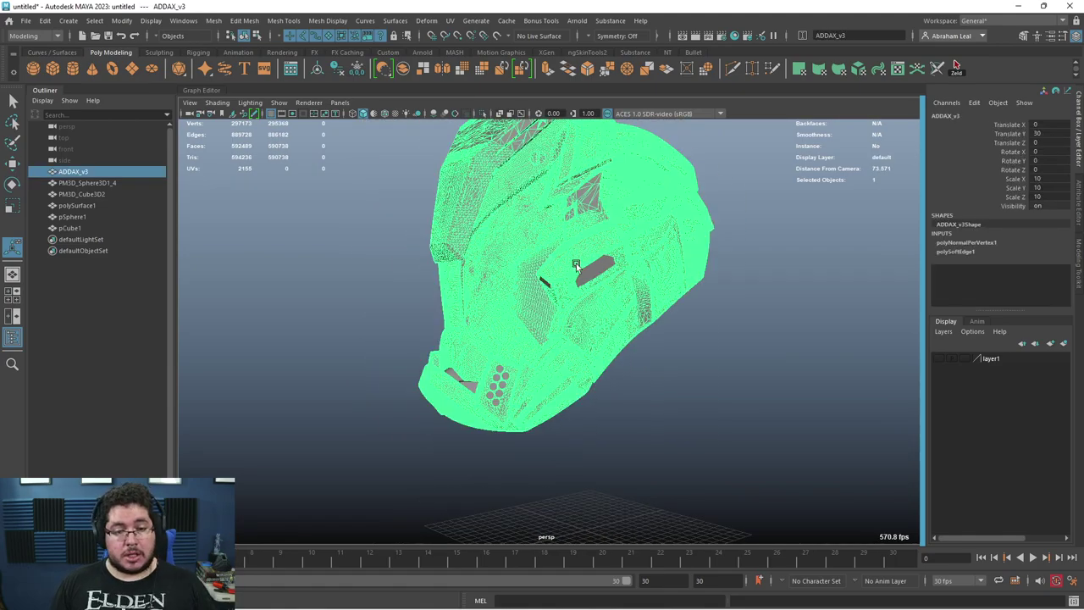
left_click_drag(594, 282, 706, 314, "alt")
left_click(601, 264)
left_click(772, 69)
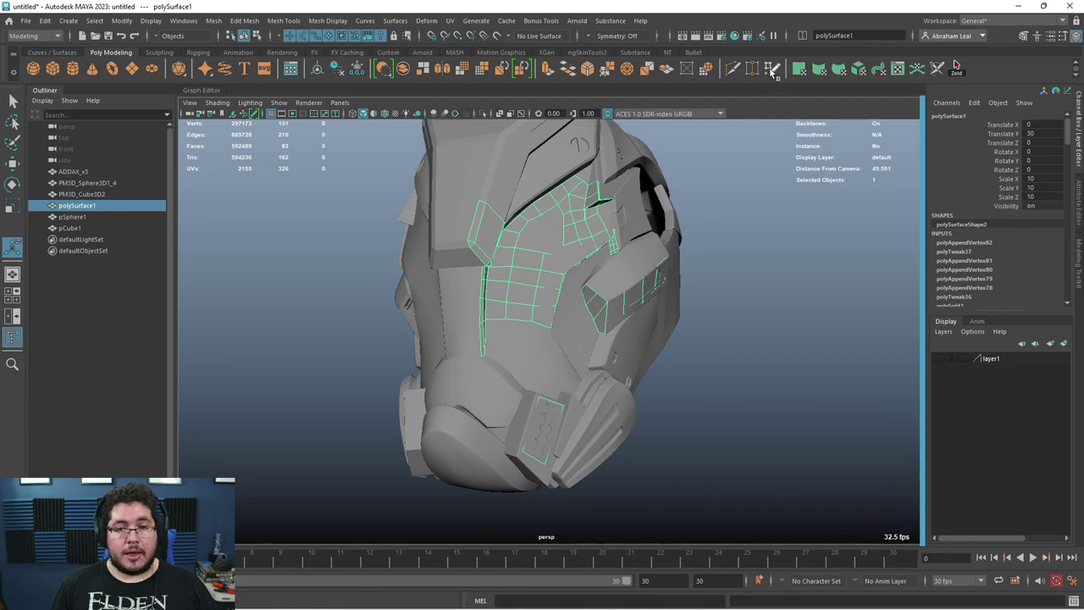
left_click_drag(763, 359, 681, 340, "alt")
Step: Leave Quad Draw and select the head mesh ADDAX_v3 in object mode
key("q")
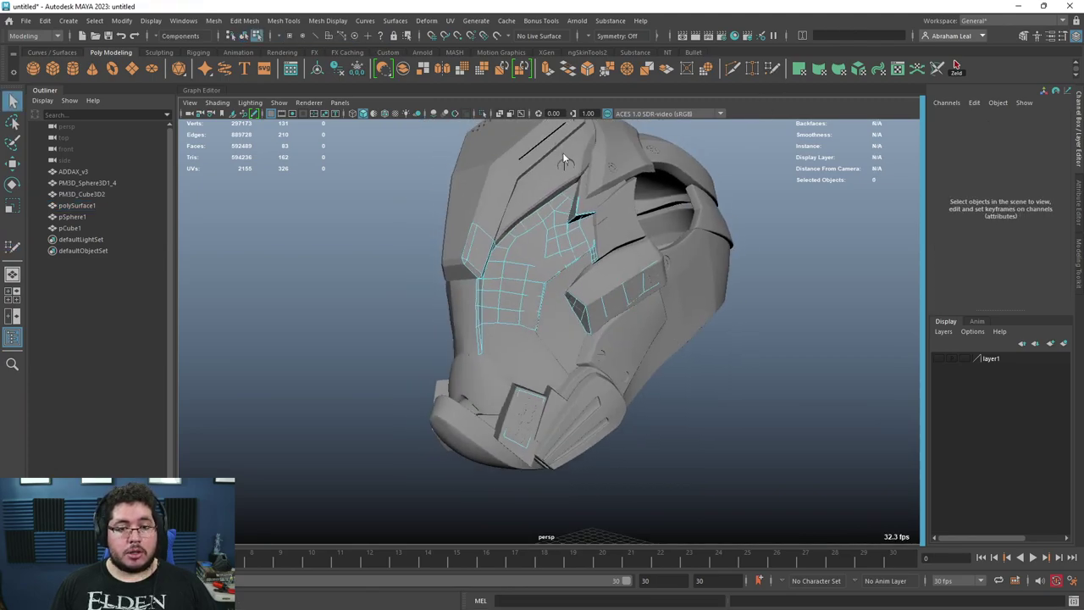
left_click(568, 158)
right_click_drag(568, 158, 537, 158)
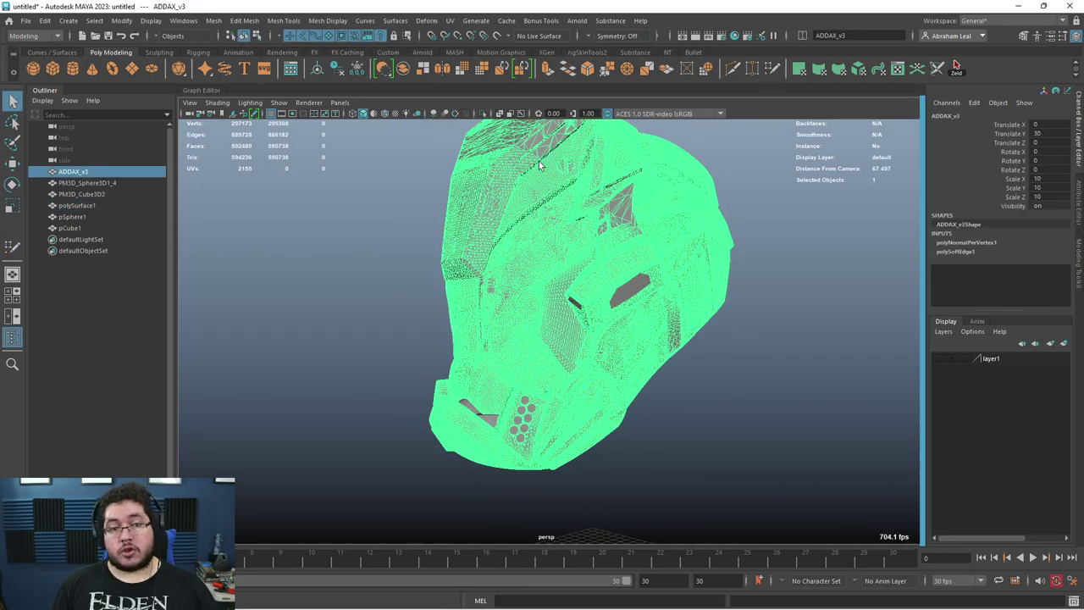